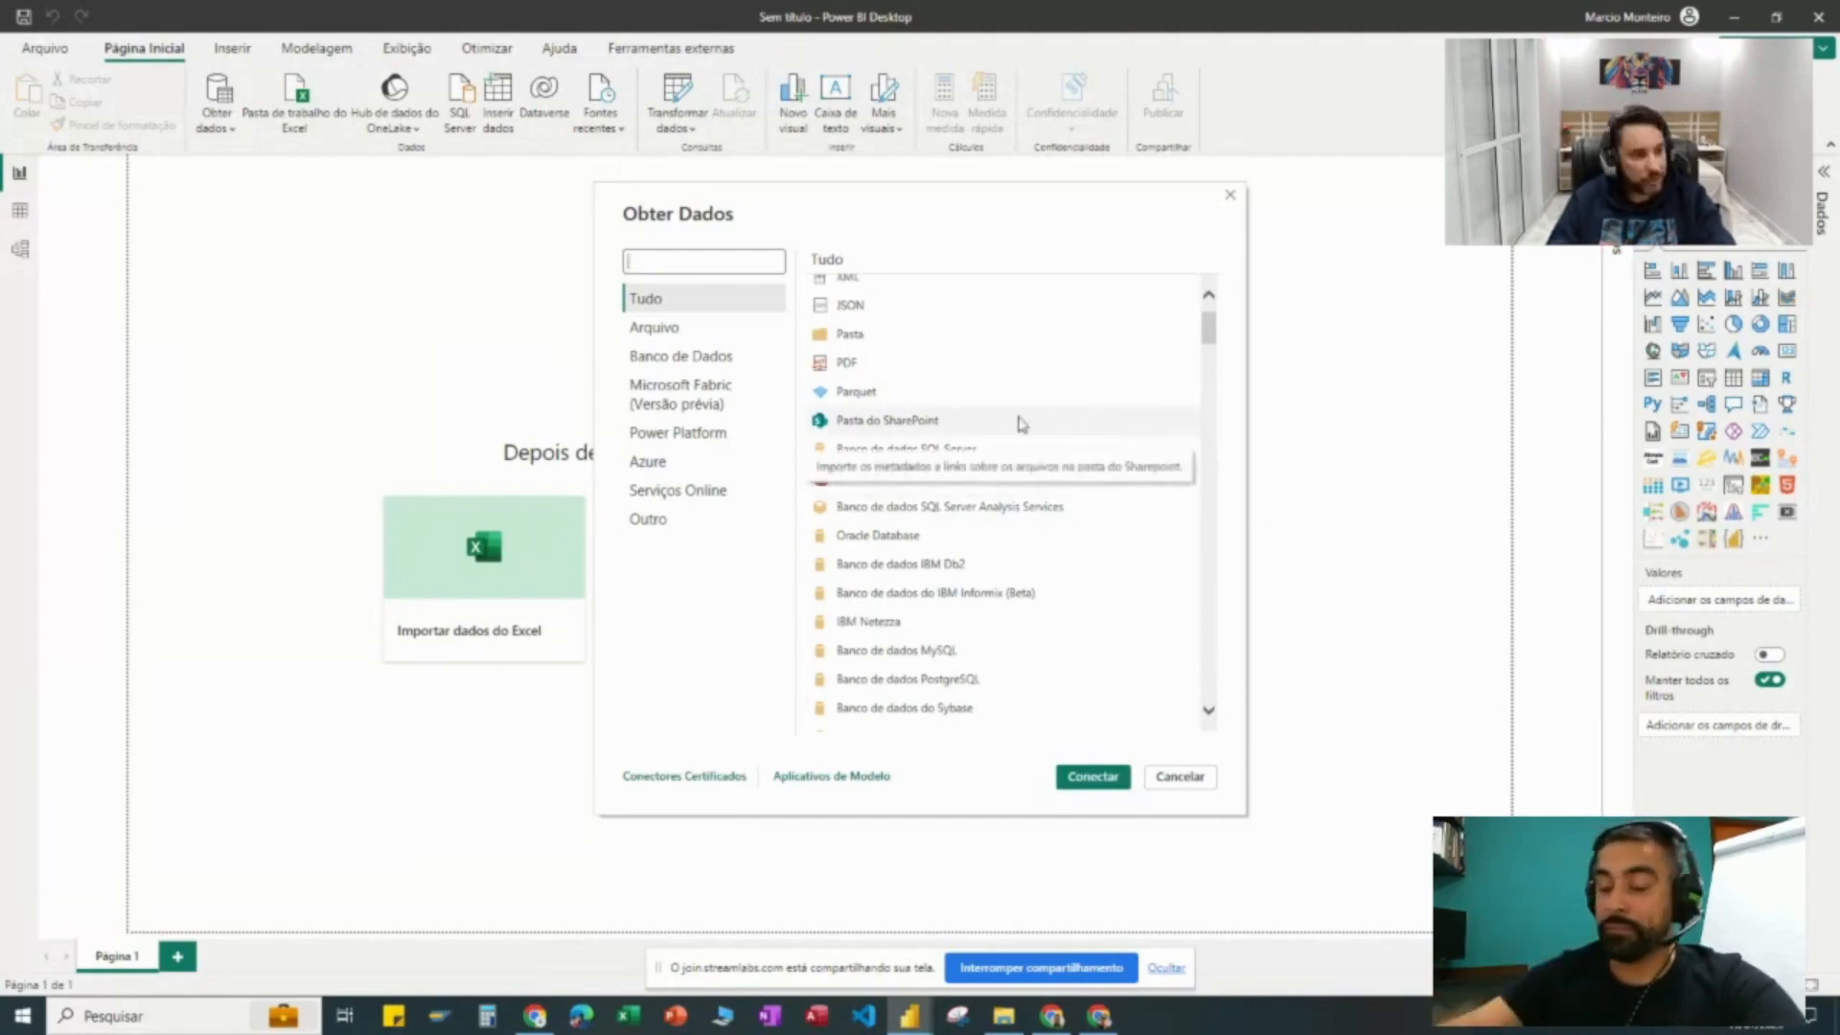
Step: Connect to the TB_KNA1.TXT file in the Teste Live folder using the Texto/CSV data source
{"action": "scroll", "coordinate": [1045, 467], "scroll_direction": "up", "scroll_amount": 1}
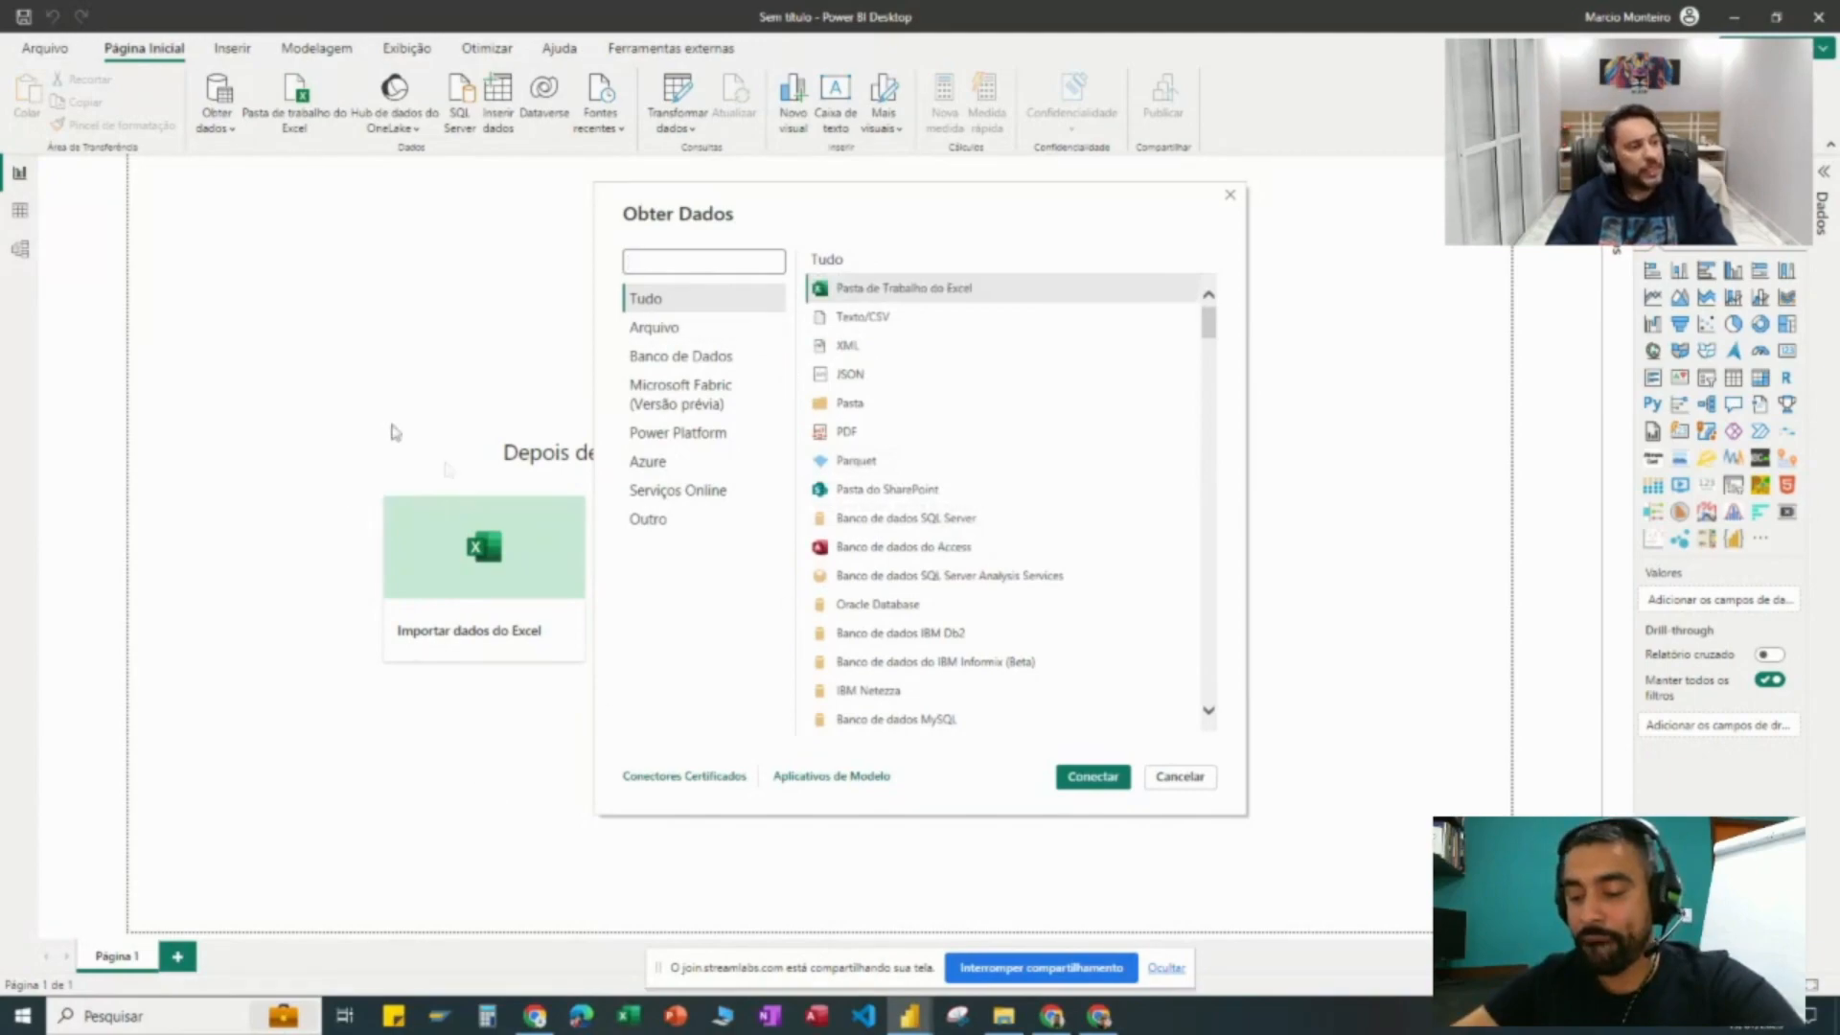
{"action": "left_click", "coordinate": [874, 324]}
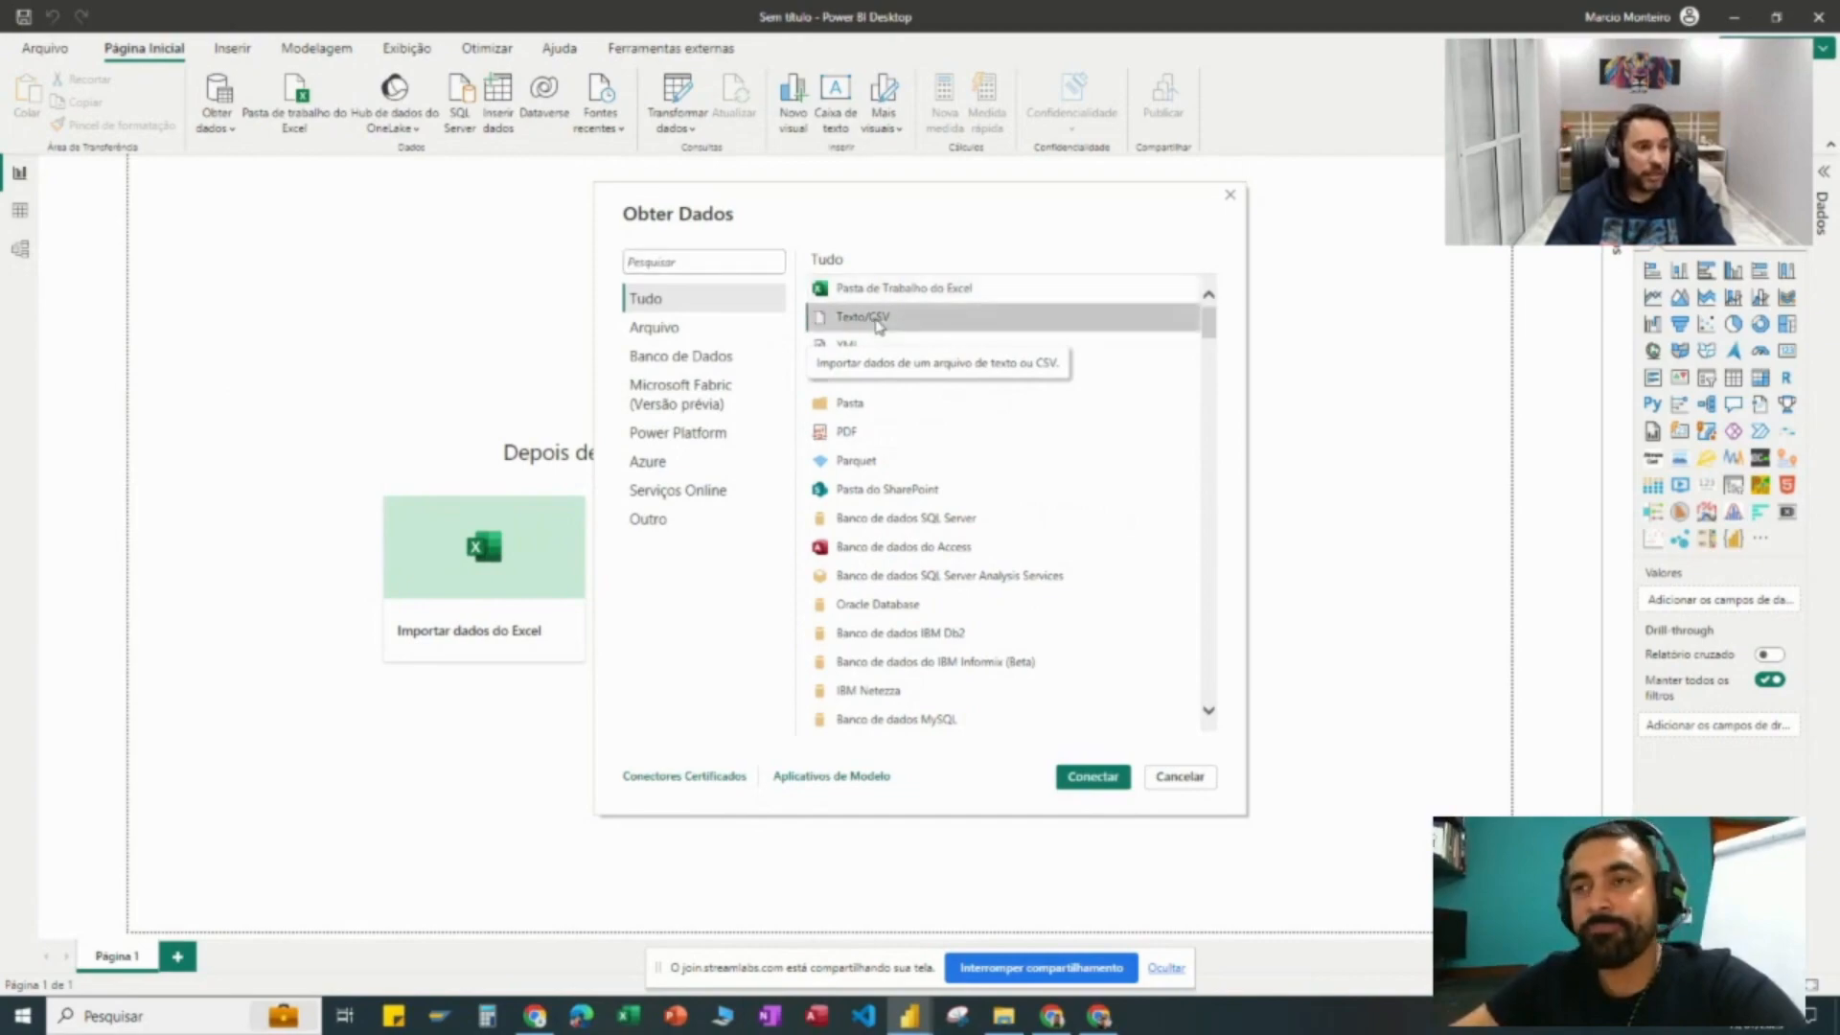
{"action": "left_click", "coordinate": [1109, 782]}
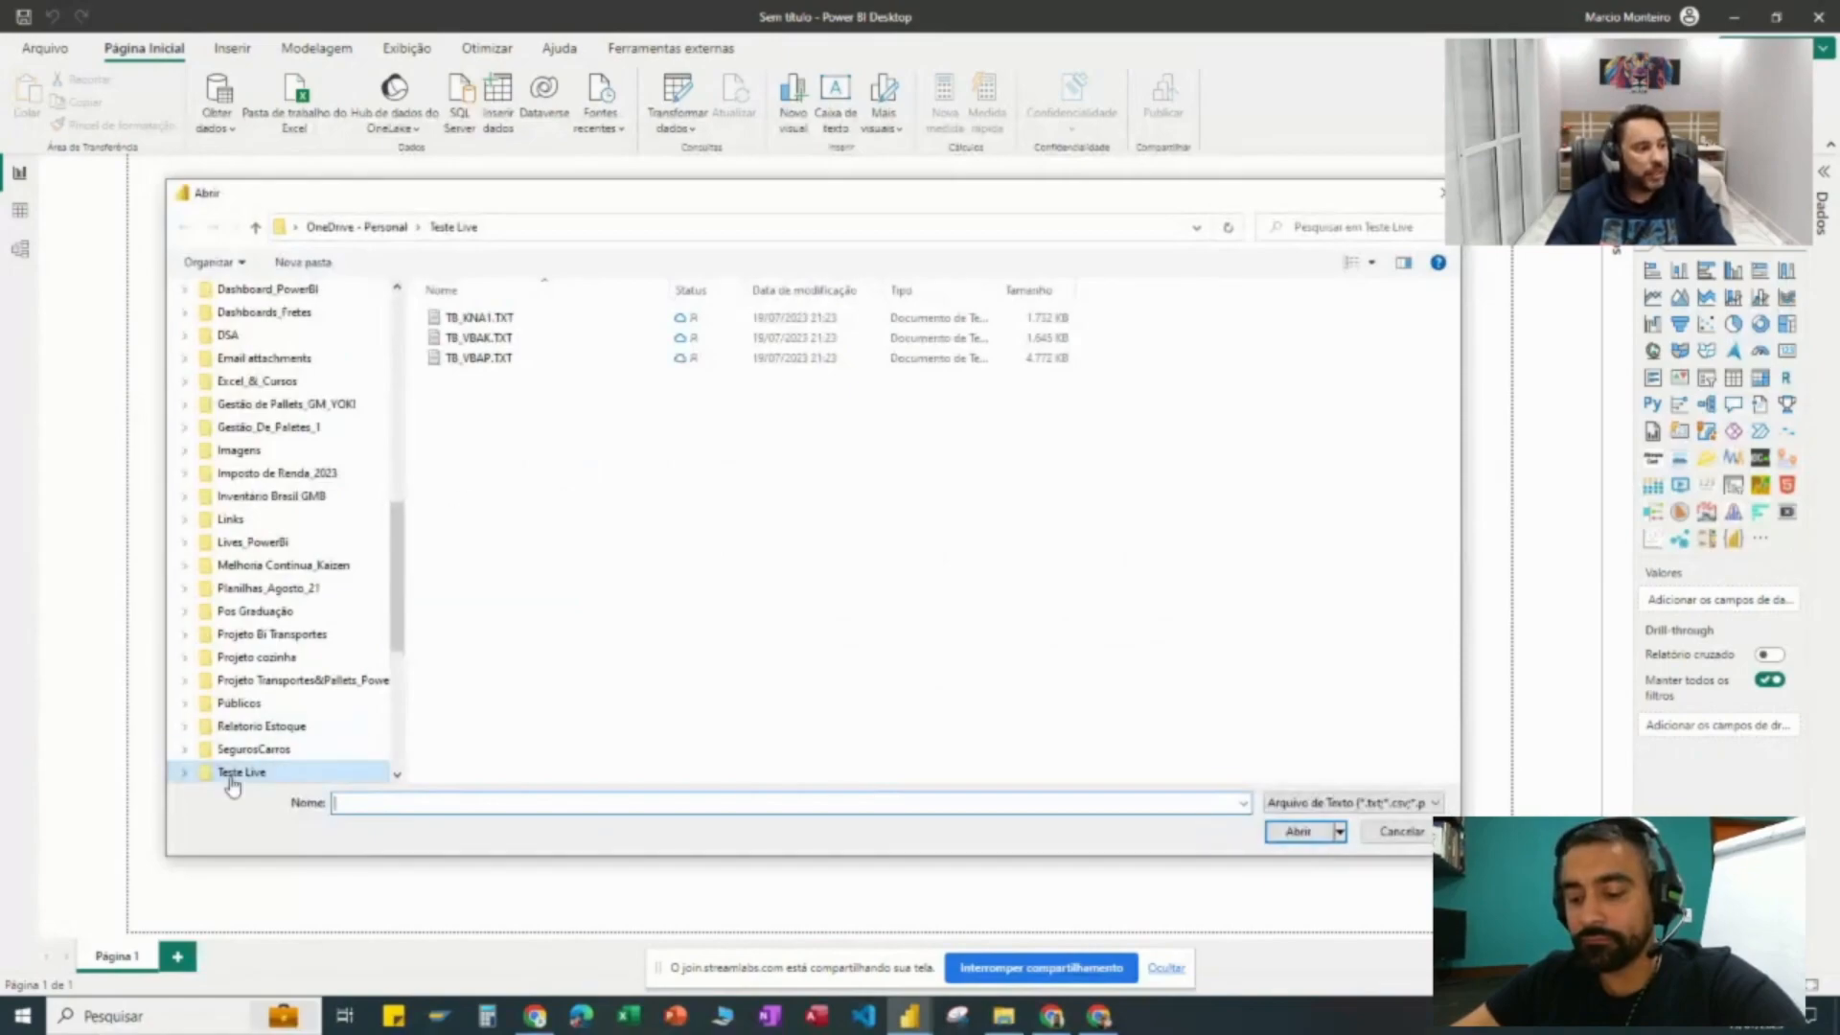
{"action": "left_click", "coordinate": [238, 773]}
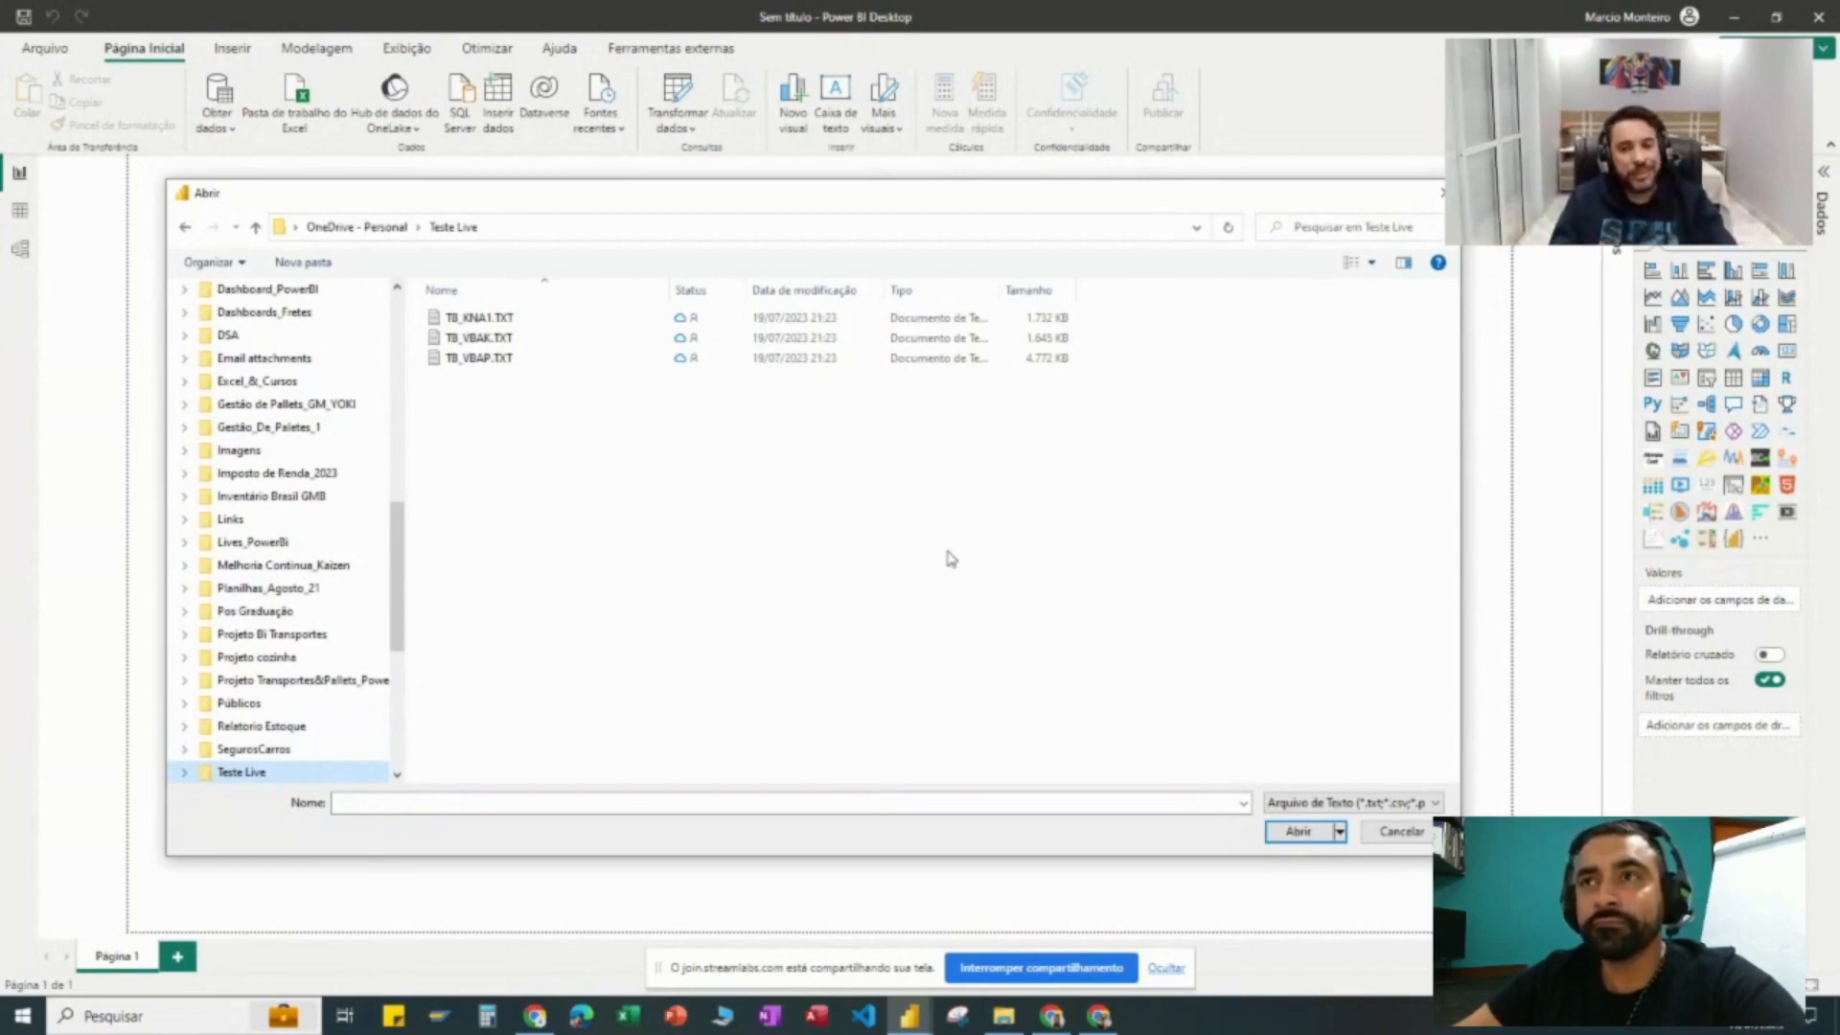
{"action": "left_click", "coordinate": [503, 322]}
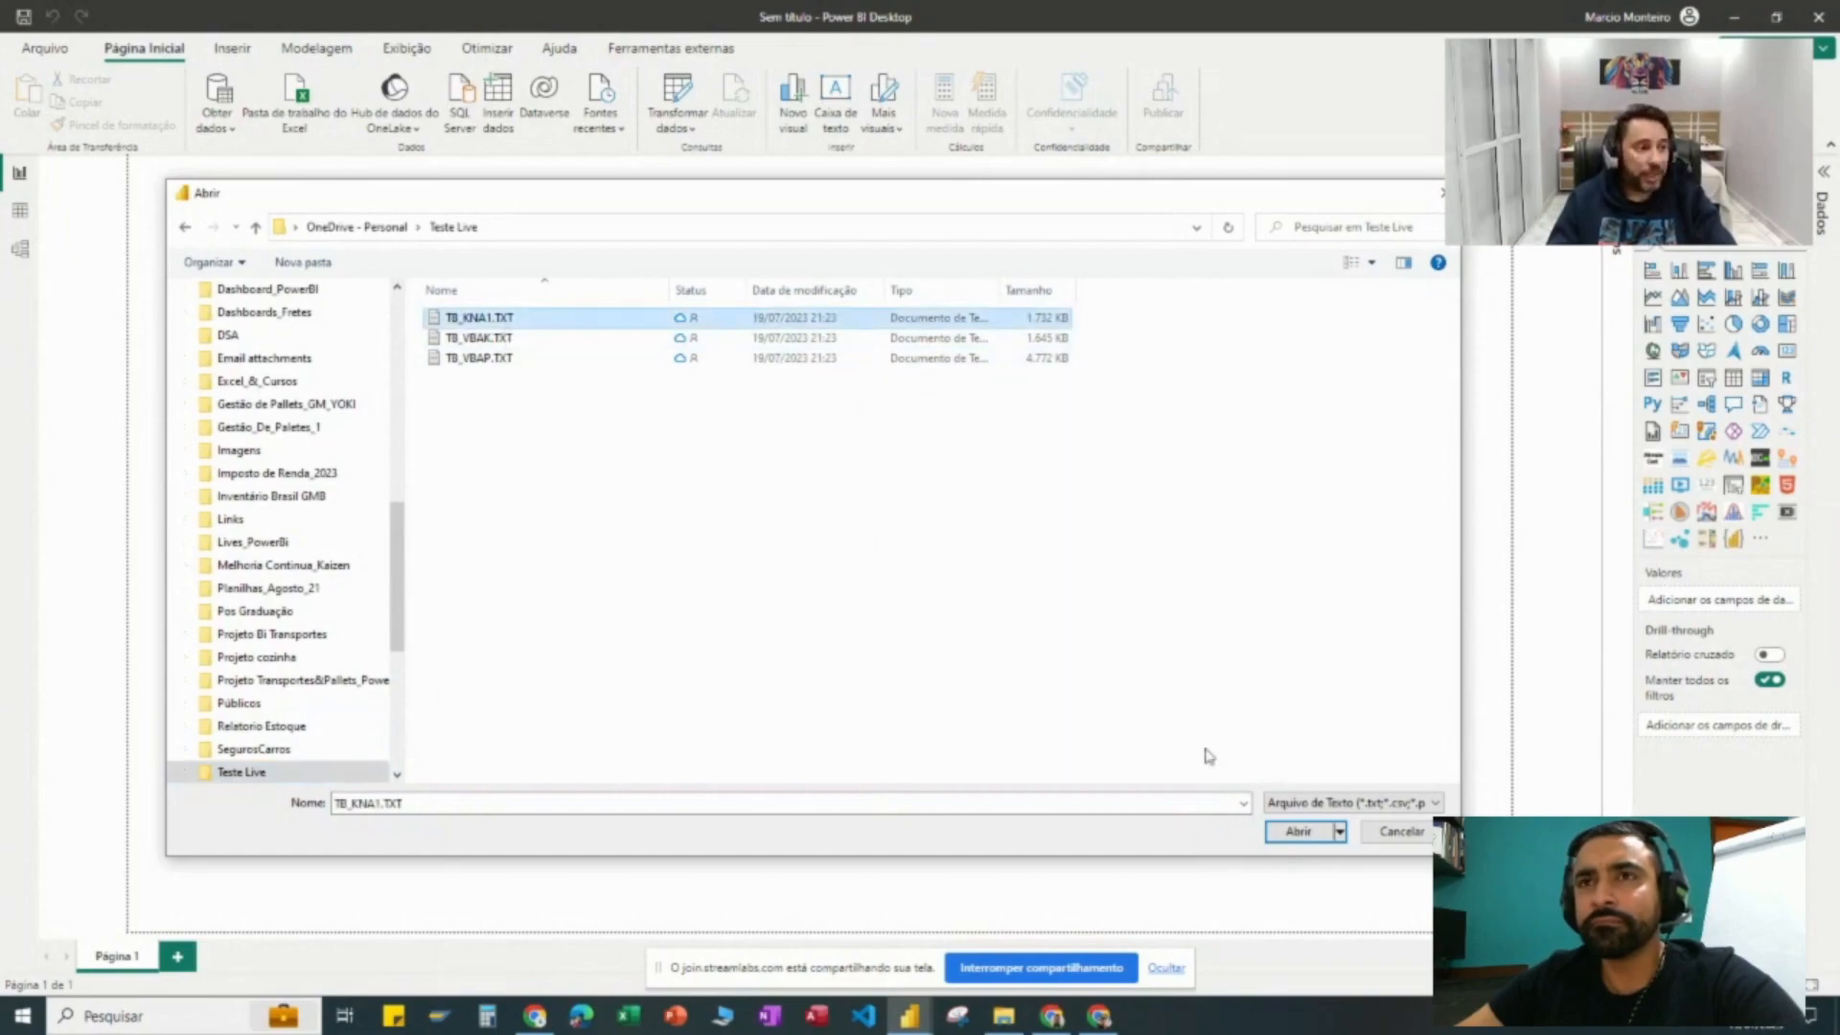
{"action": "left_click", "coordinate": [1295, 834]}
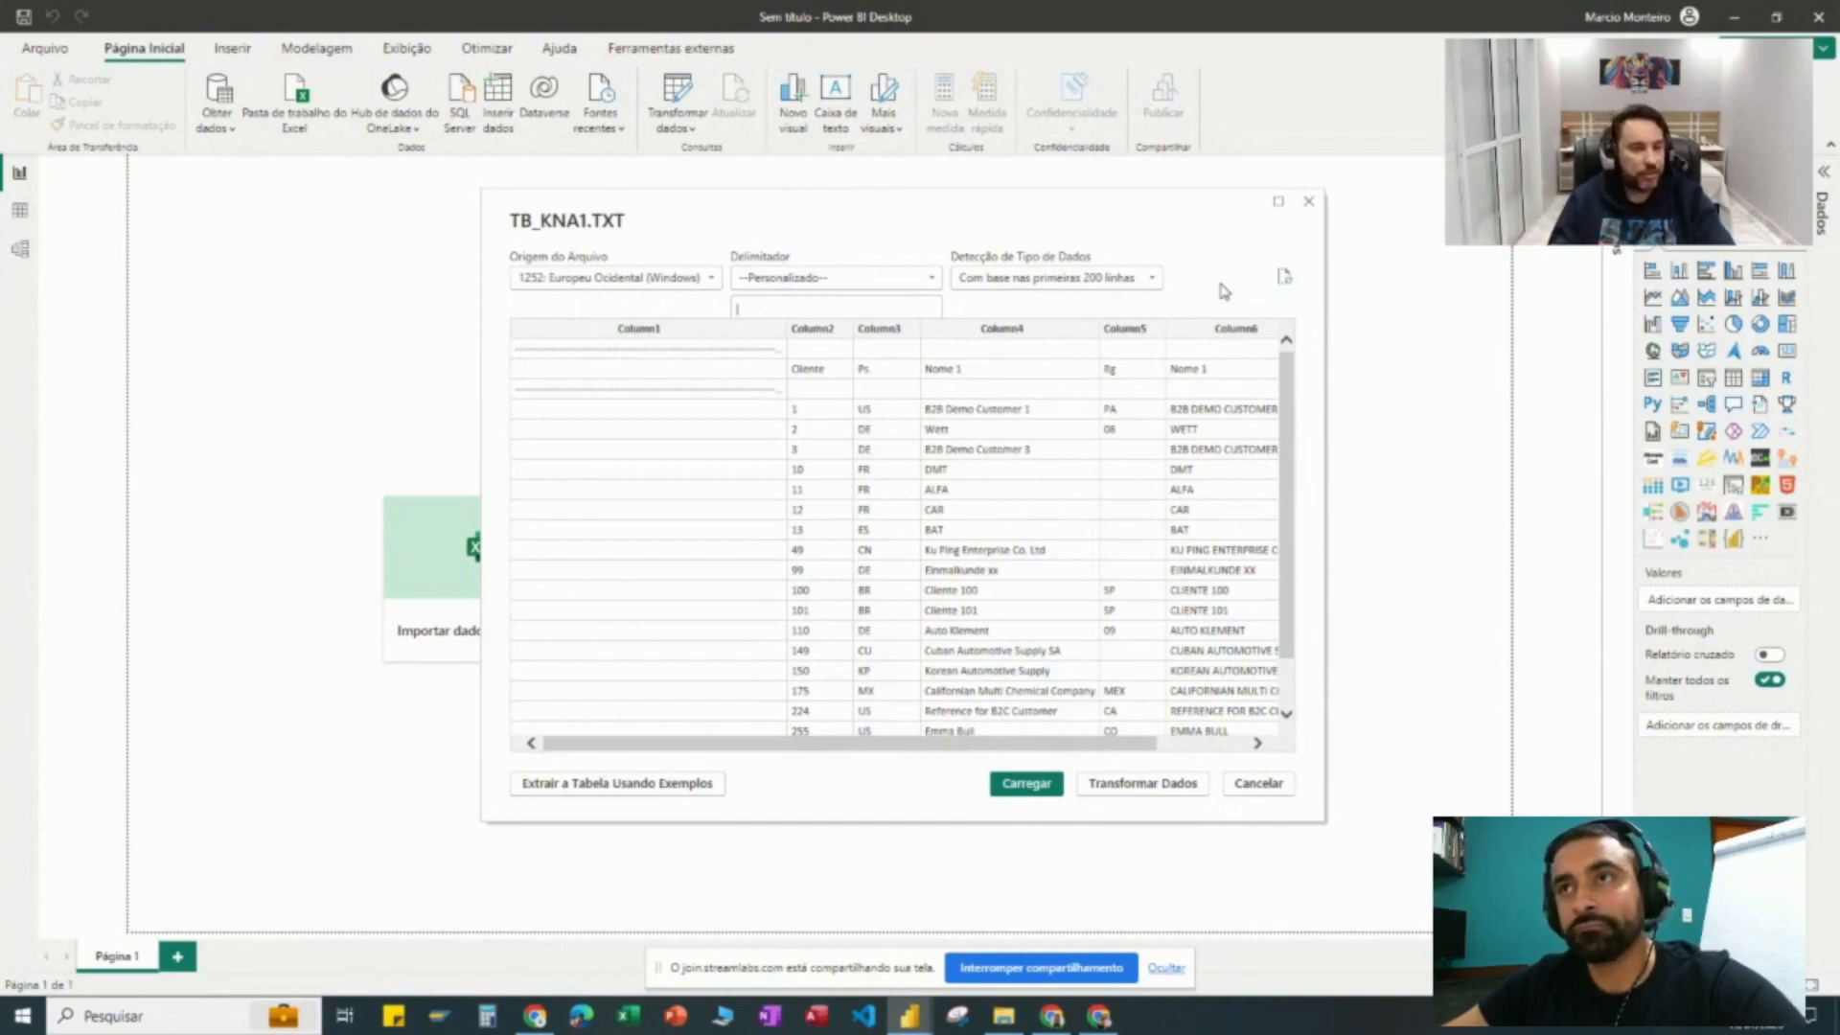
Step: Send the previewed TB_KNA1 data to Power Query for transformation and hide the screen-sharing notice
{"action": "mouse_move", "coordinate": [801, 747]}
{"action": "left_mouse_down"}
{"action": "mouse_move", "coordinate": [822, 745]}
{"action": "mouse_move", "coordinate": [778, 753]}
{"action": "left_mouse_up"}
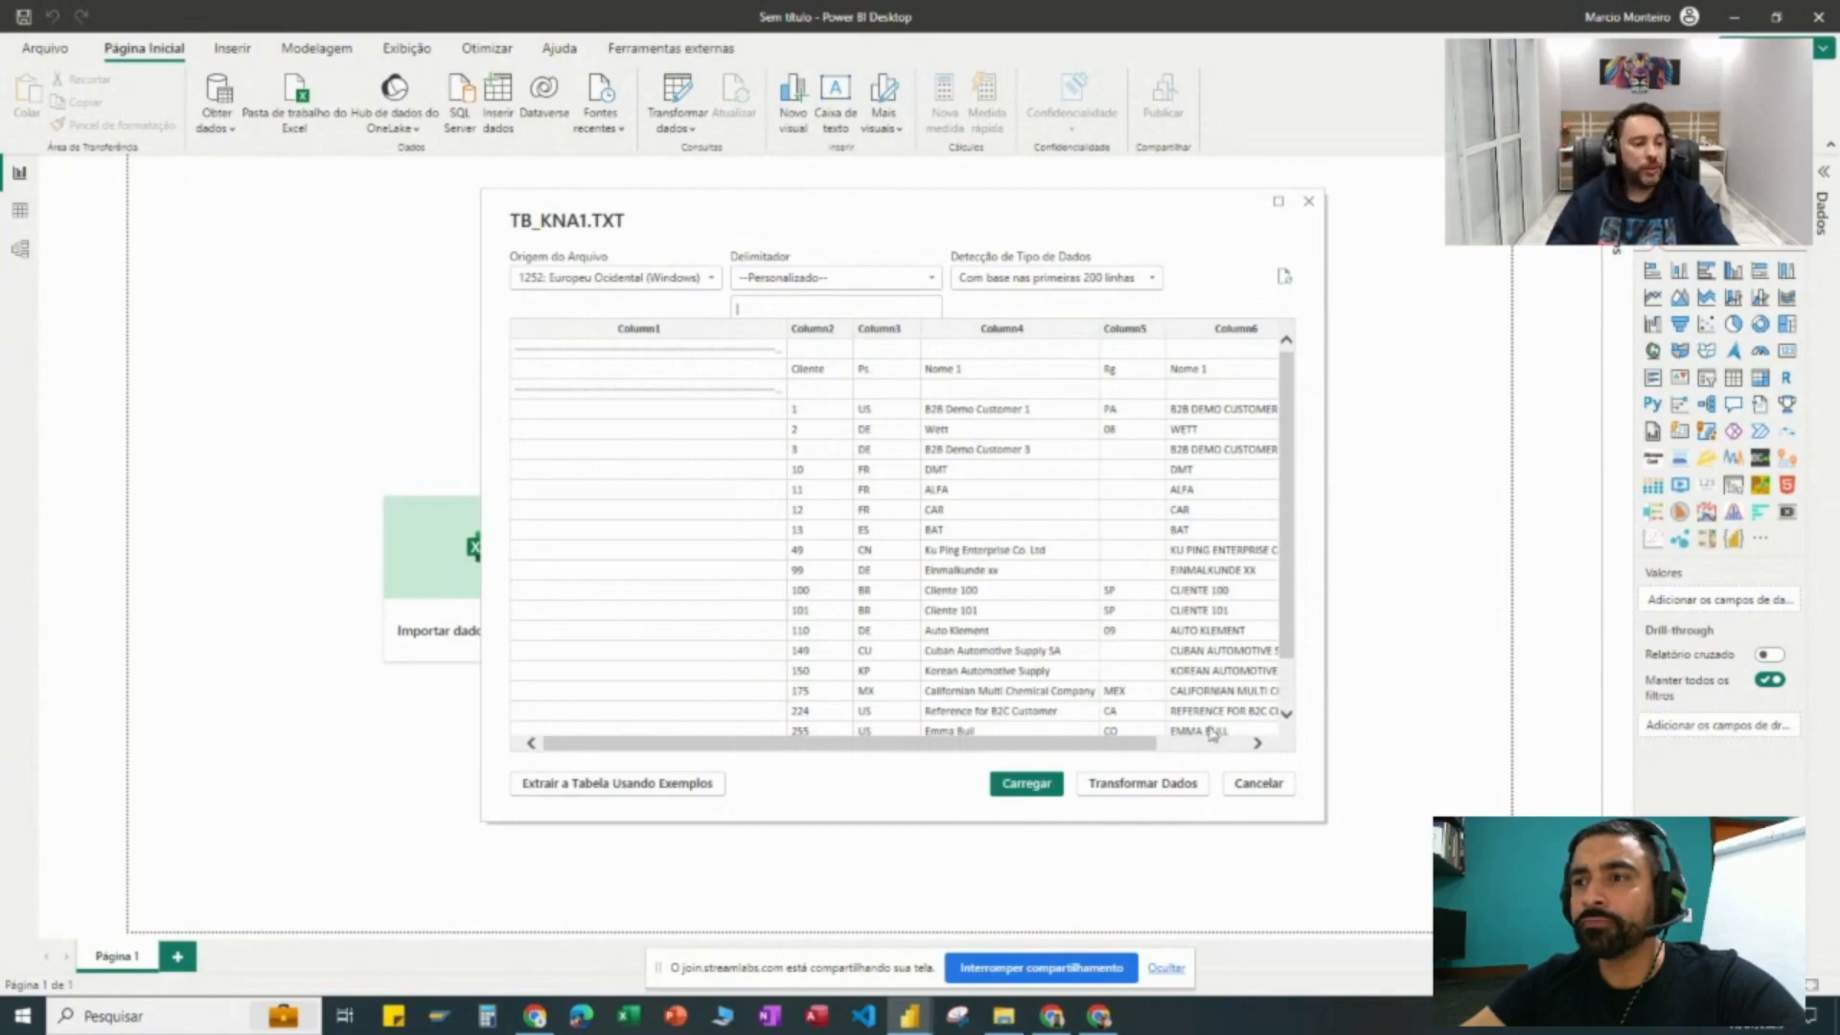
{"action": "left_click", "coordinate": [1169, 792]}
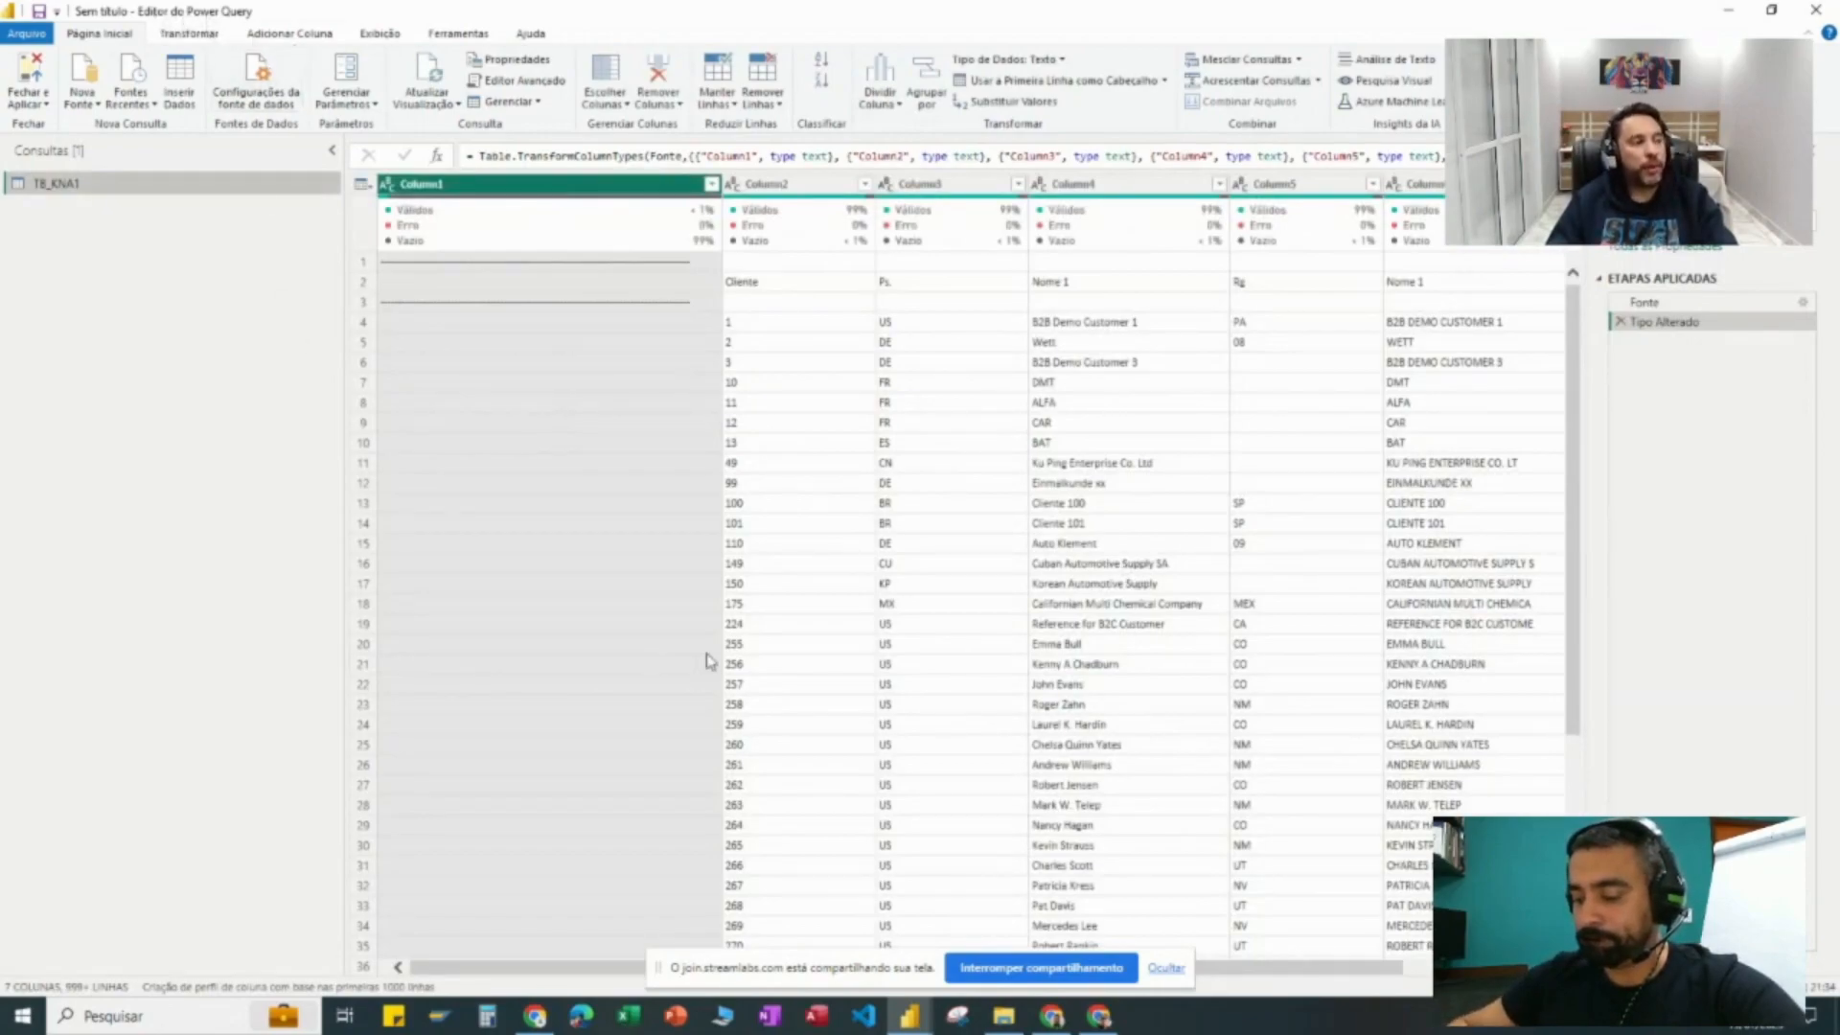
{"action": "left_click", "coordinate": [1167, 969]}
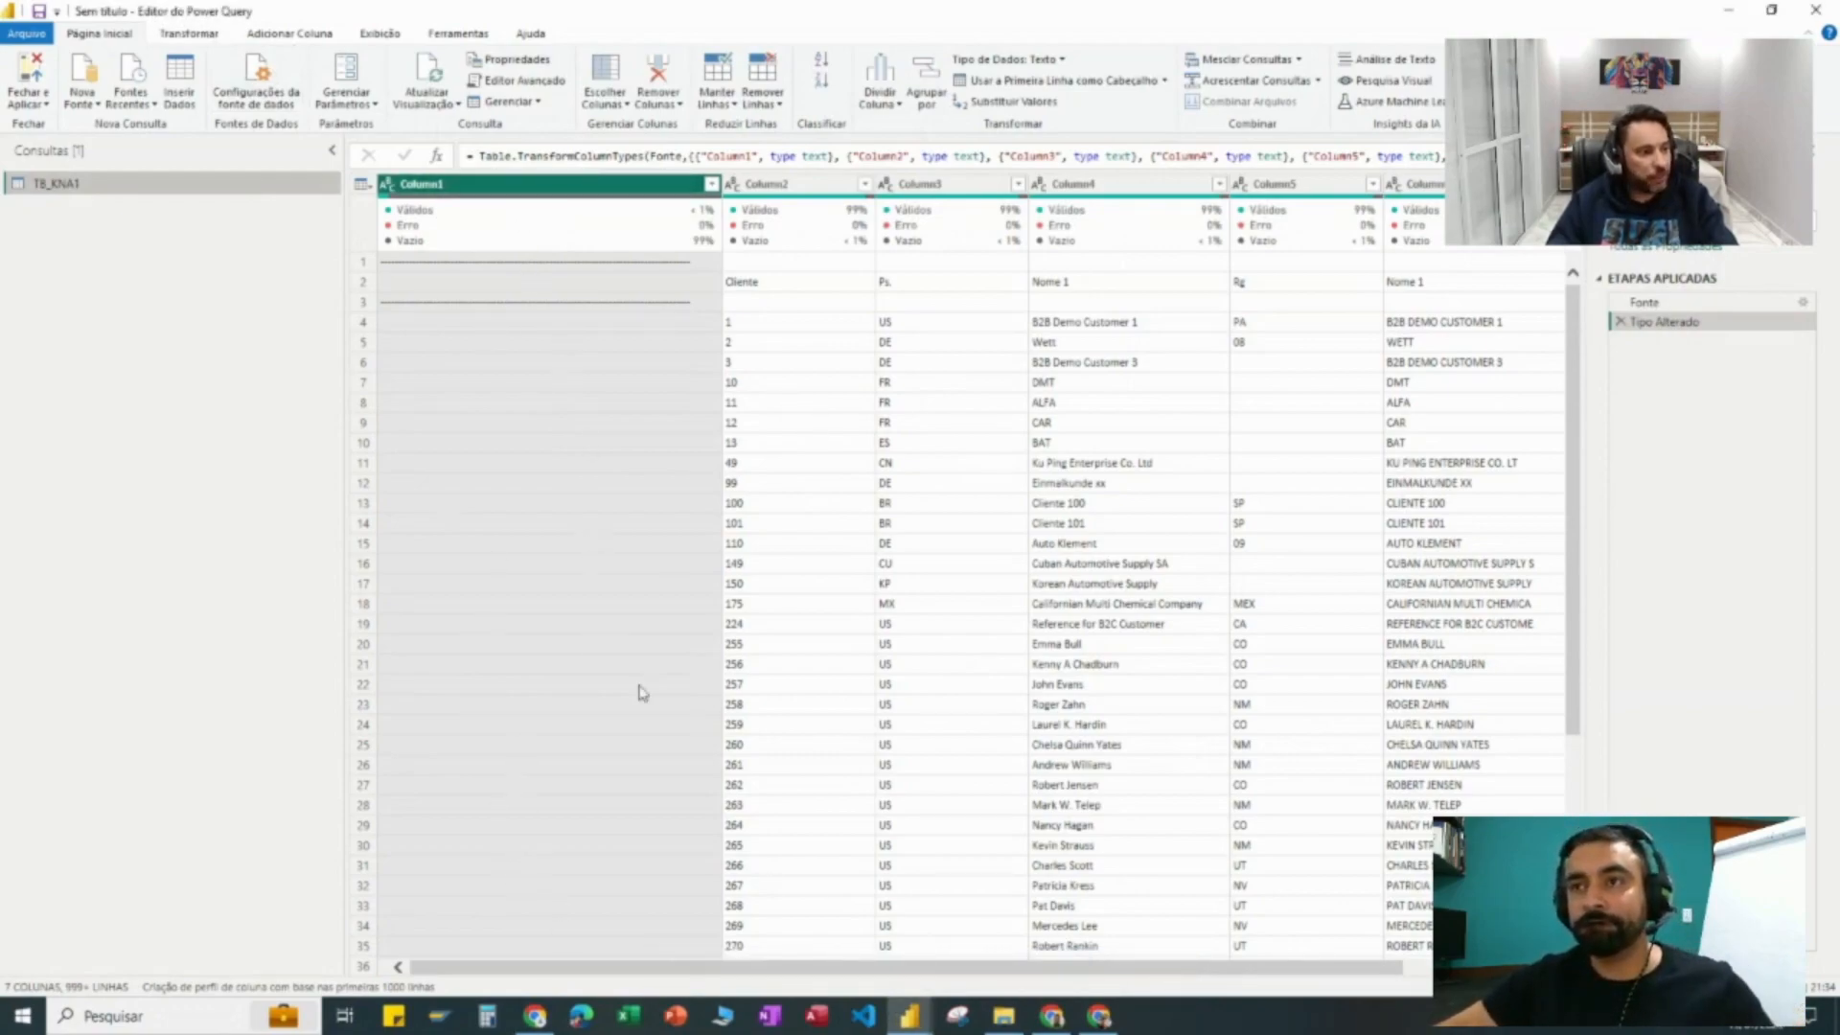
Step: Remove Column1 from the TB_KNA1 query and discard that removal from the applied steps
{"action": "left_click_drag", "start_coordinate": [834, 980], "coordinate": [944, 979]}
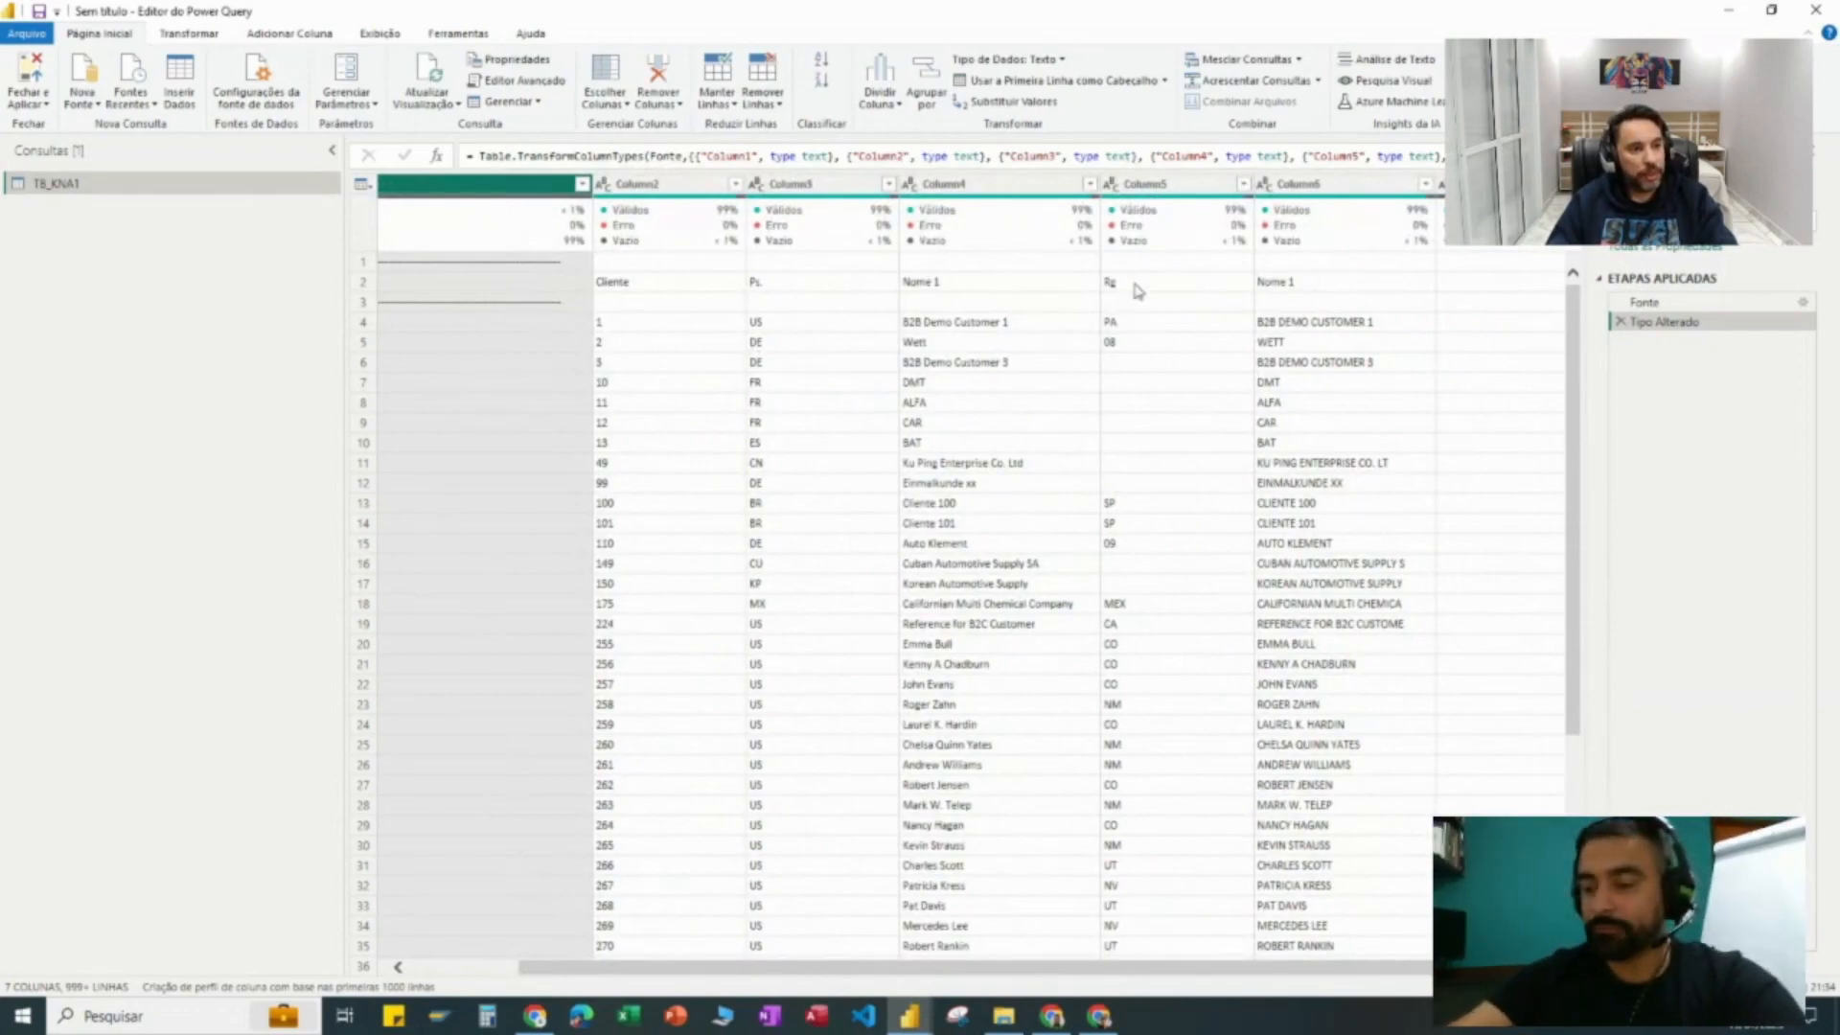
{"action": "left_click_drag", "start_coordinate": [1237, 969], "coordinate": [1258, 968]}
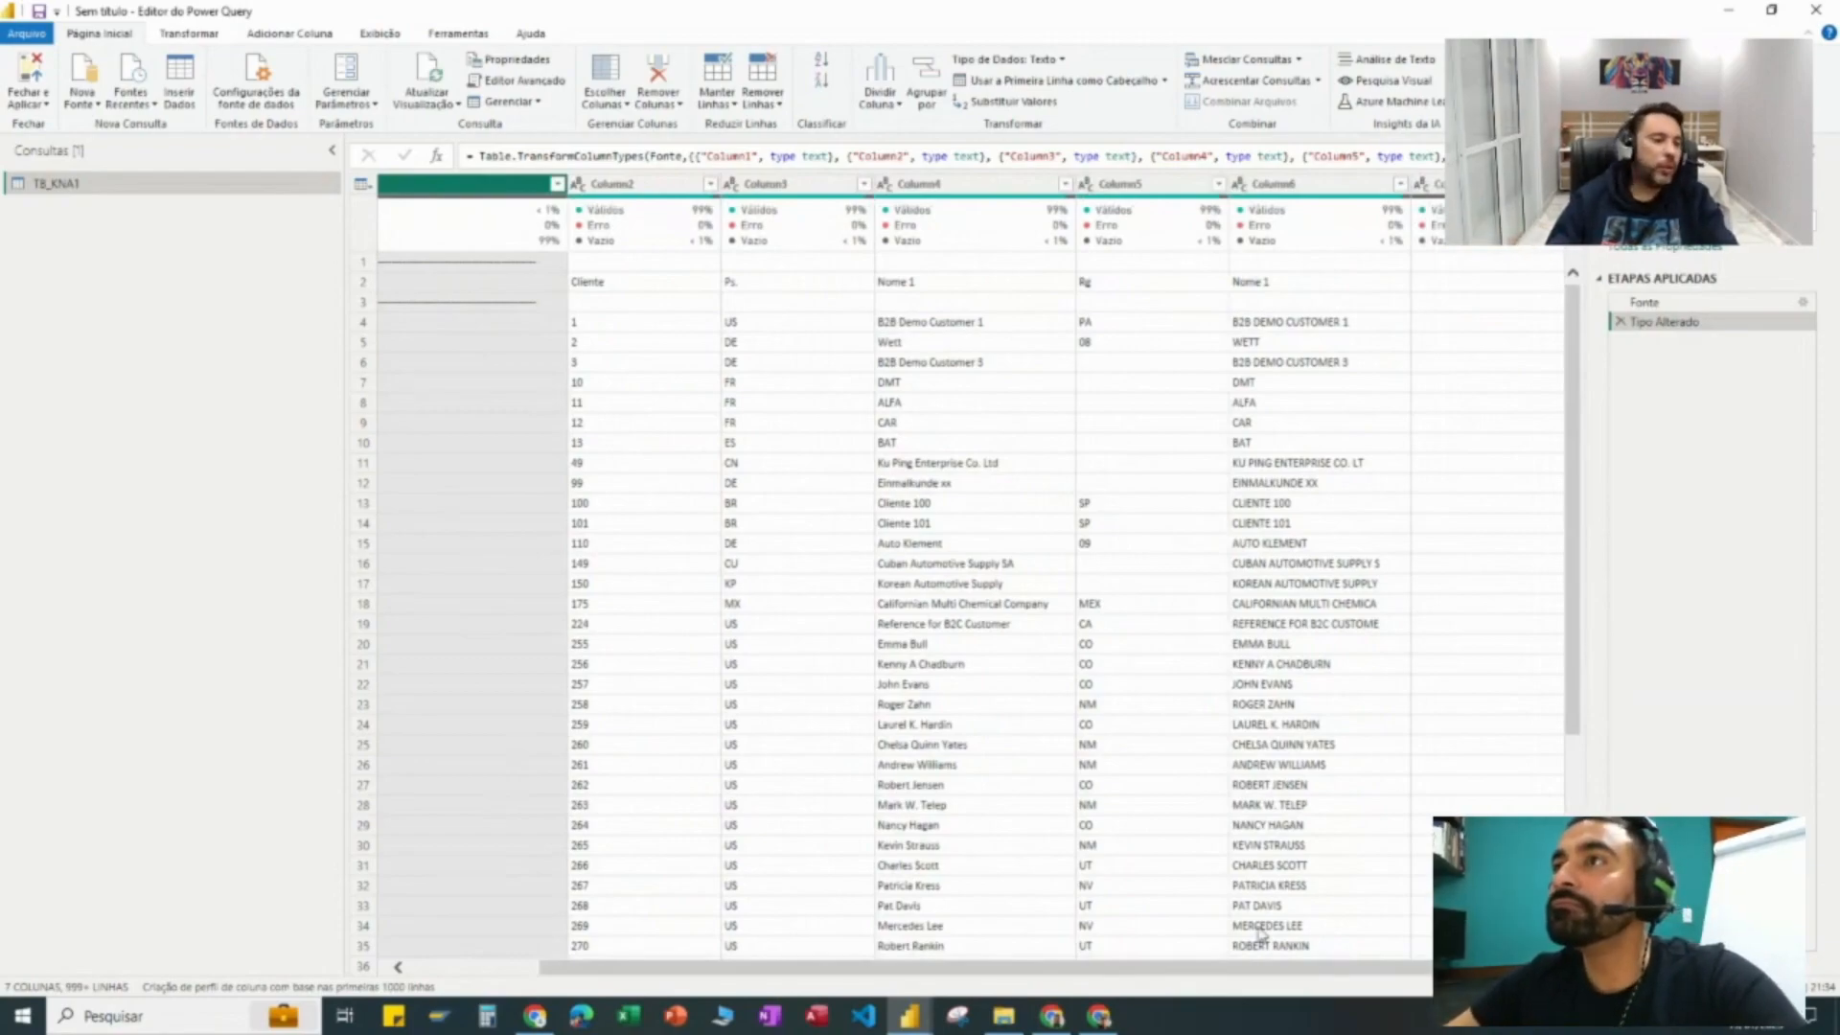
{"action": "left_click_drag", "start_coordinate": [1328, 968], "coordinate": [1163, 977]}
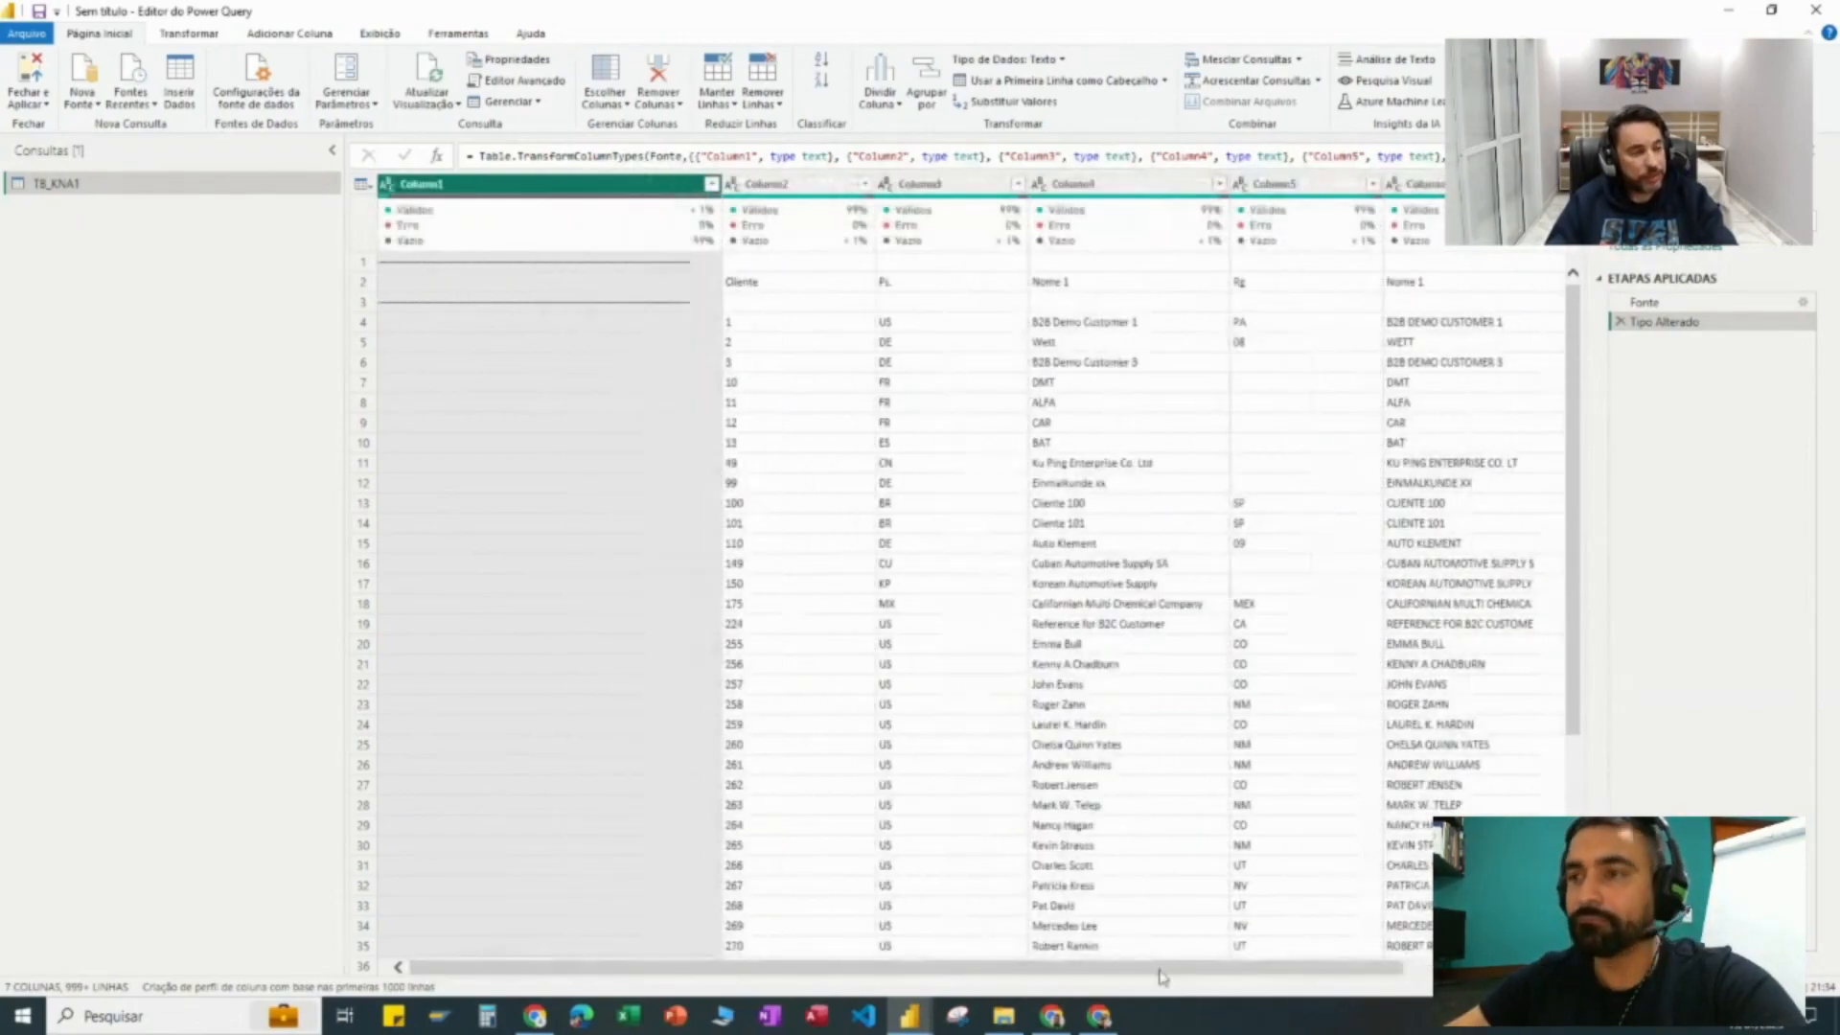
{"action": "right_click", "coordinate": [618, 193]}
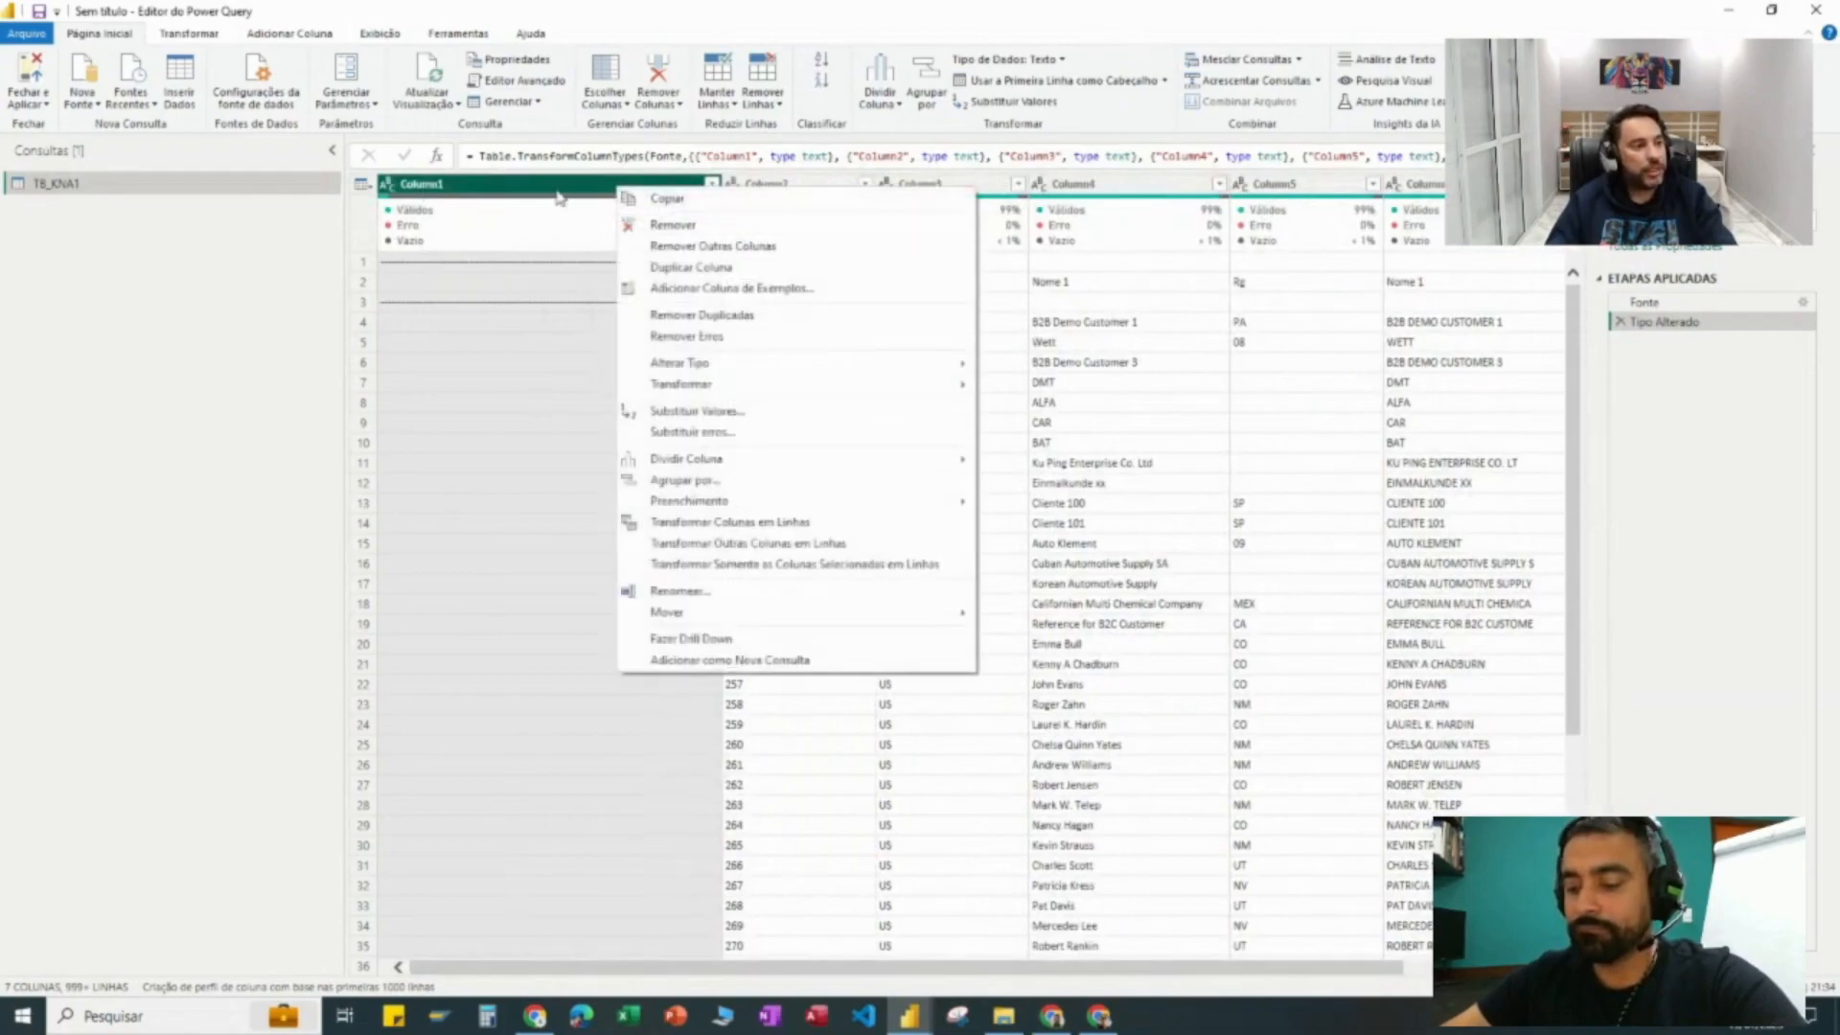
{"action": "left_click", "coordinate": [661, 226]}
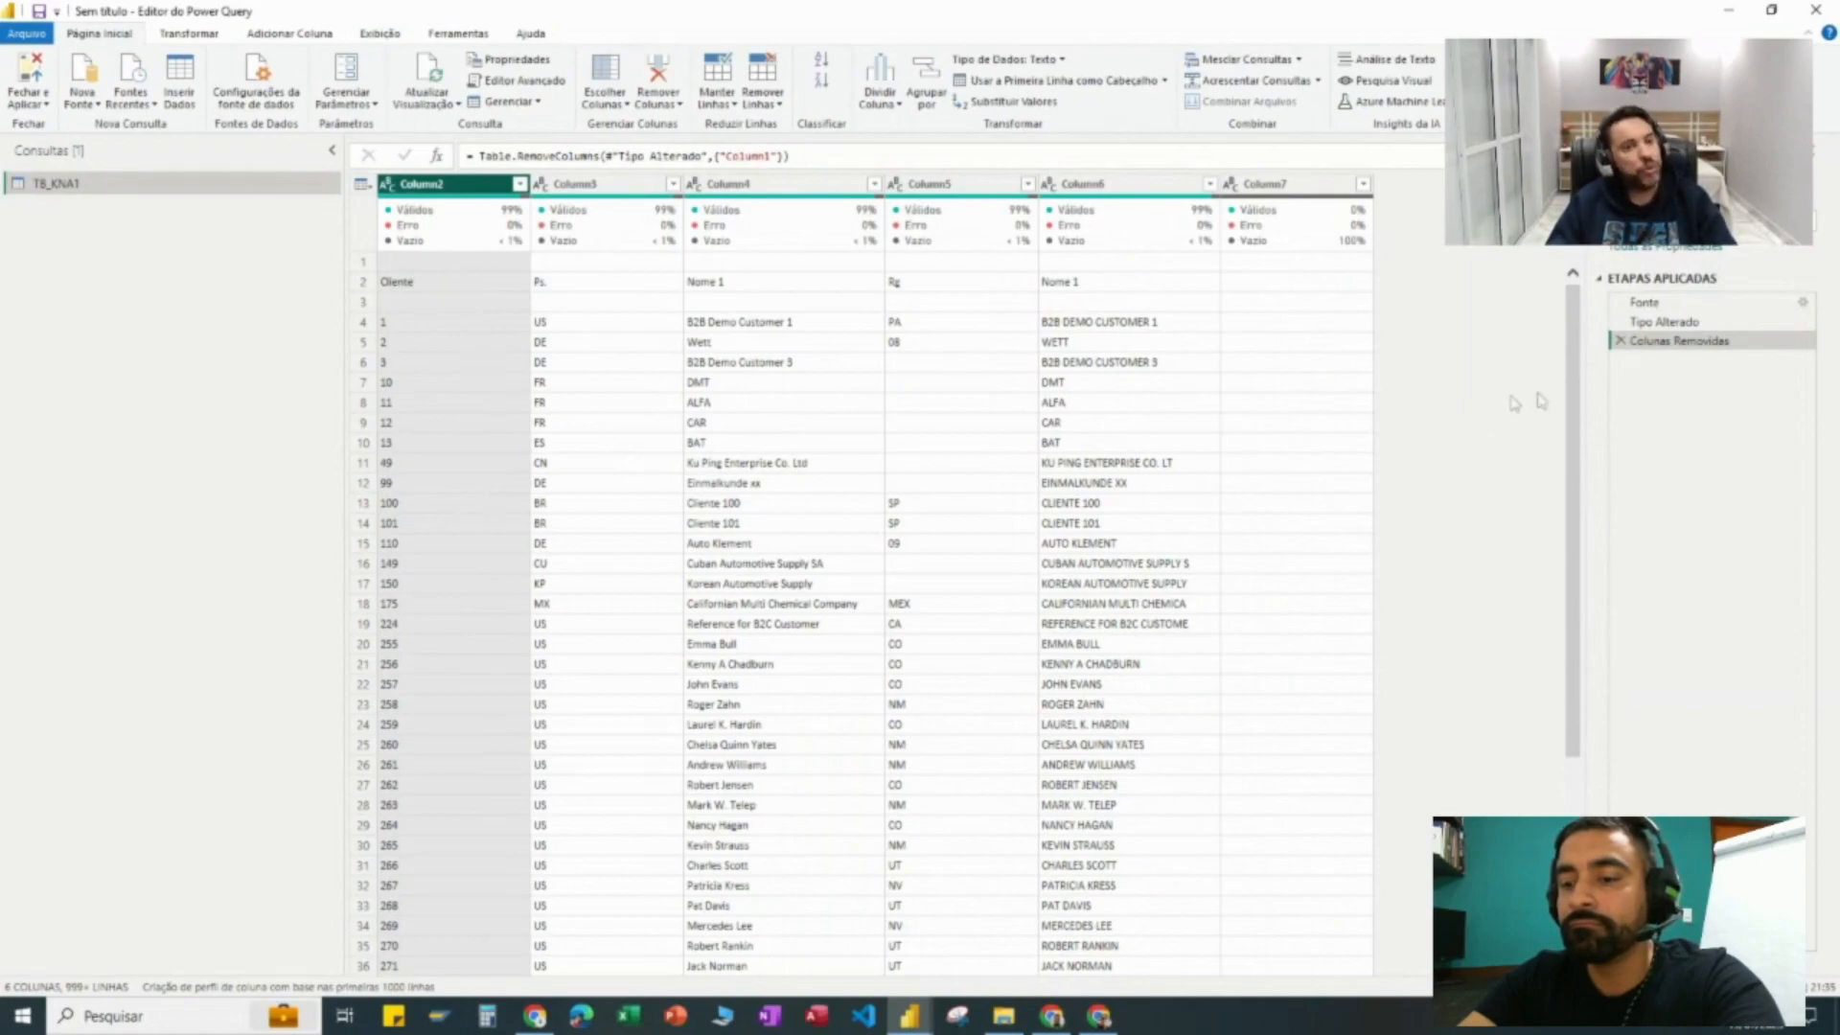
{"action": "left_click", "coordinate": [1620, 342]}
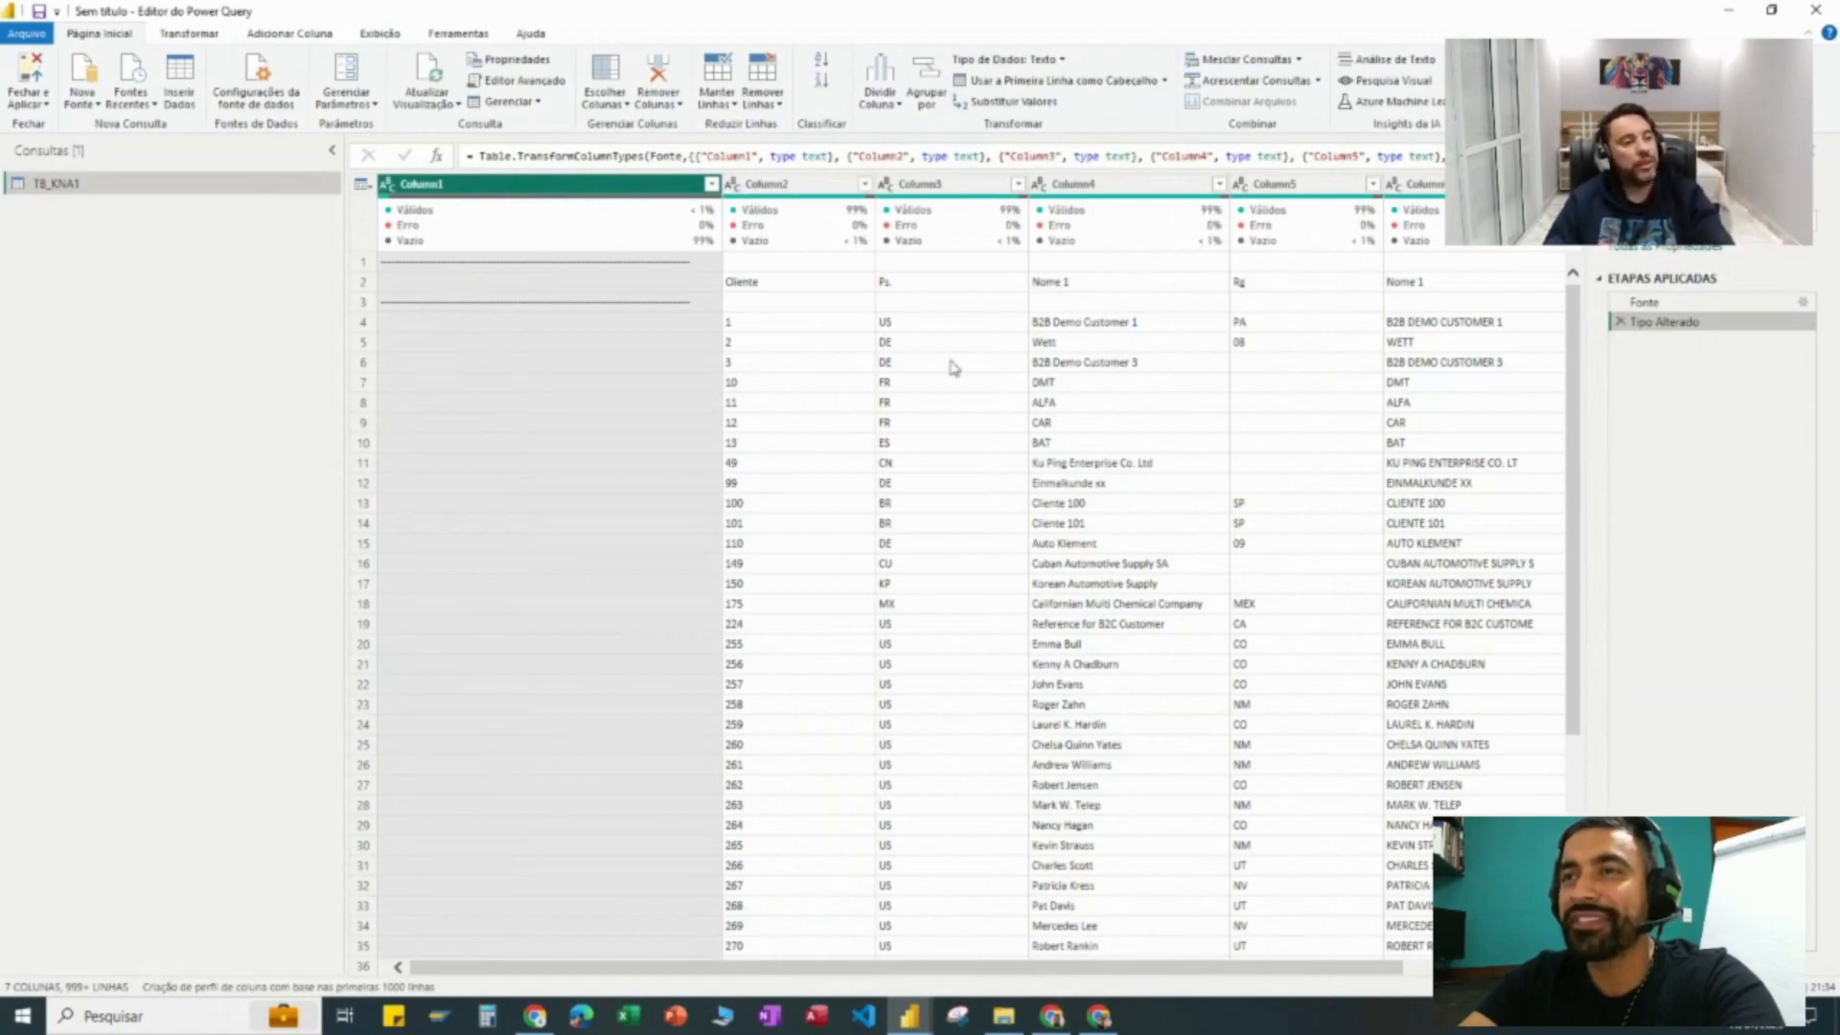
Step: Choose the columns to keep in TB_KNA1, excluding Column1 and Column7
{"action": "right_click", "coordinate": [584, 185]}
{"action": "left_click", "coordinate": [521, 188]}
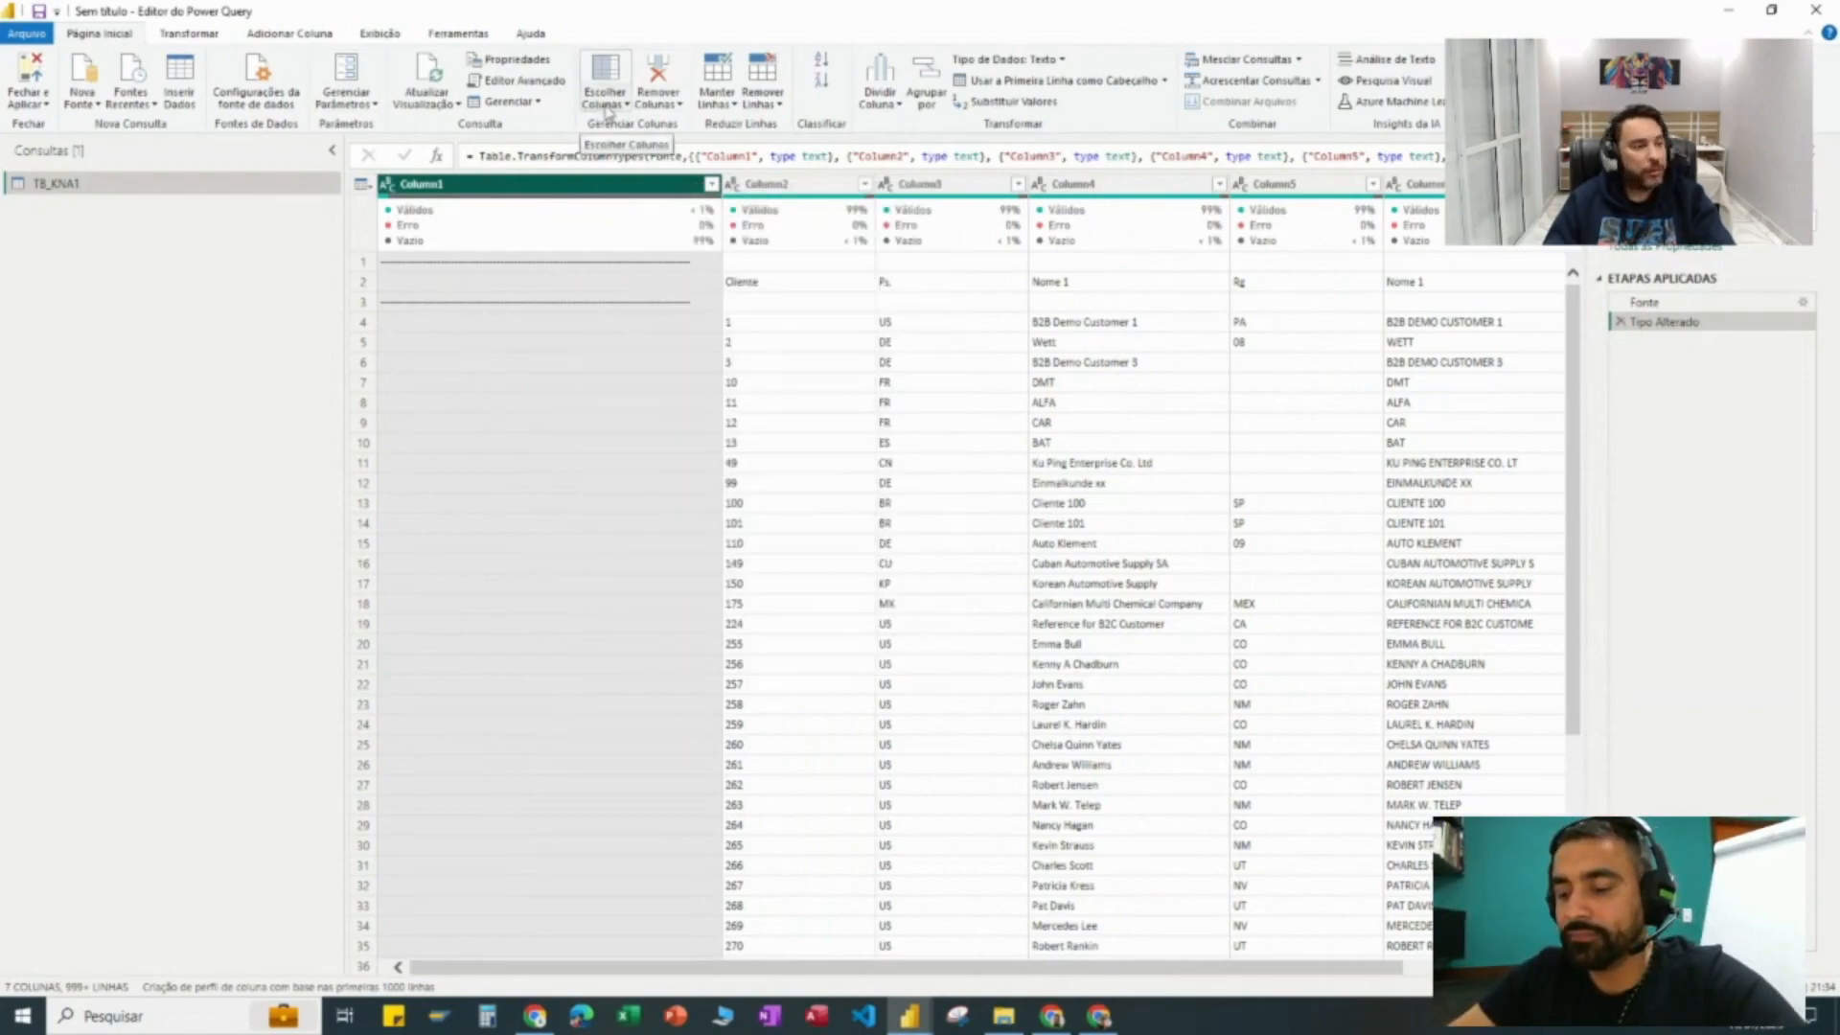
{"action": "left_click", "coordinate": [626, 105]}
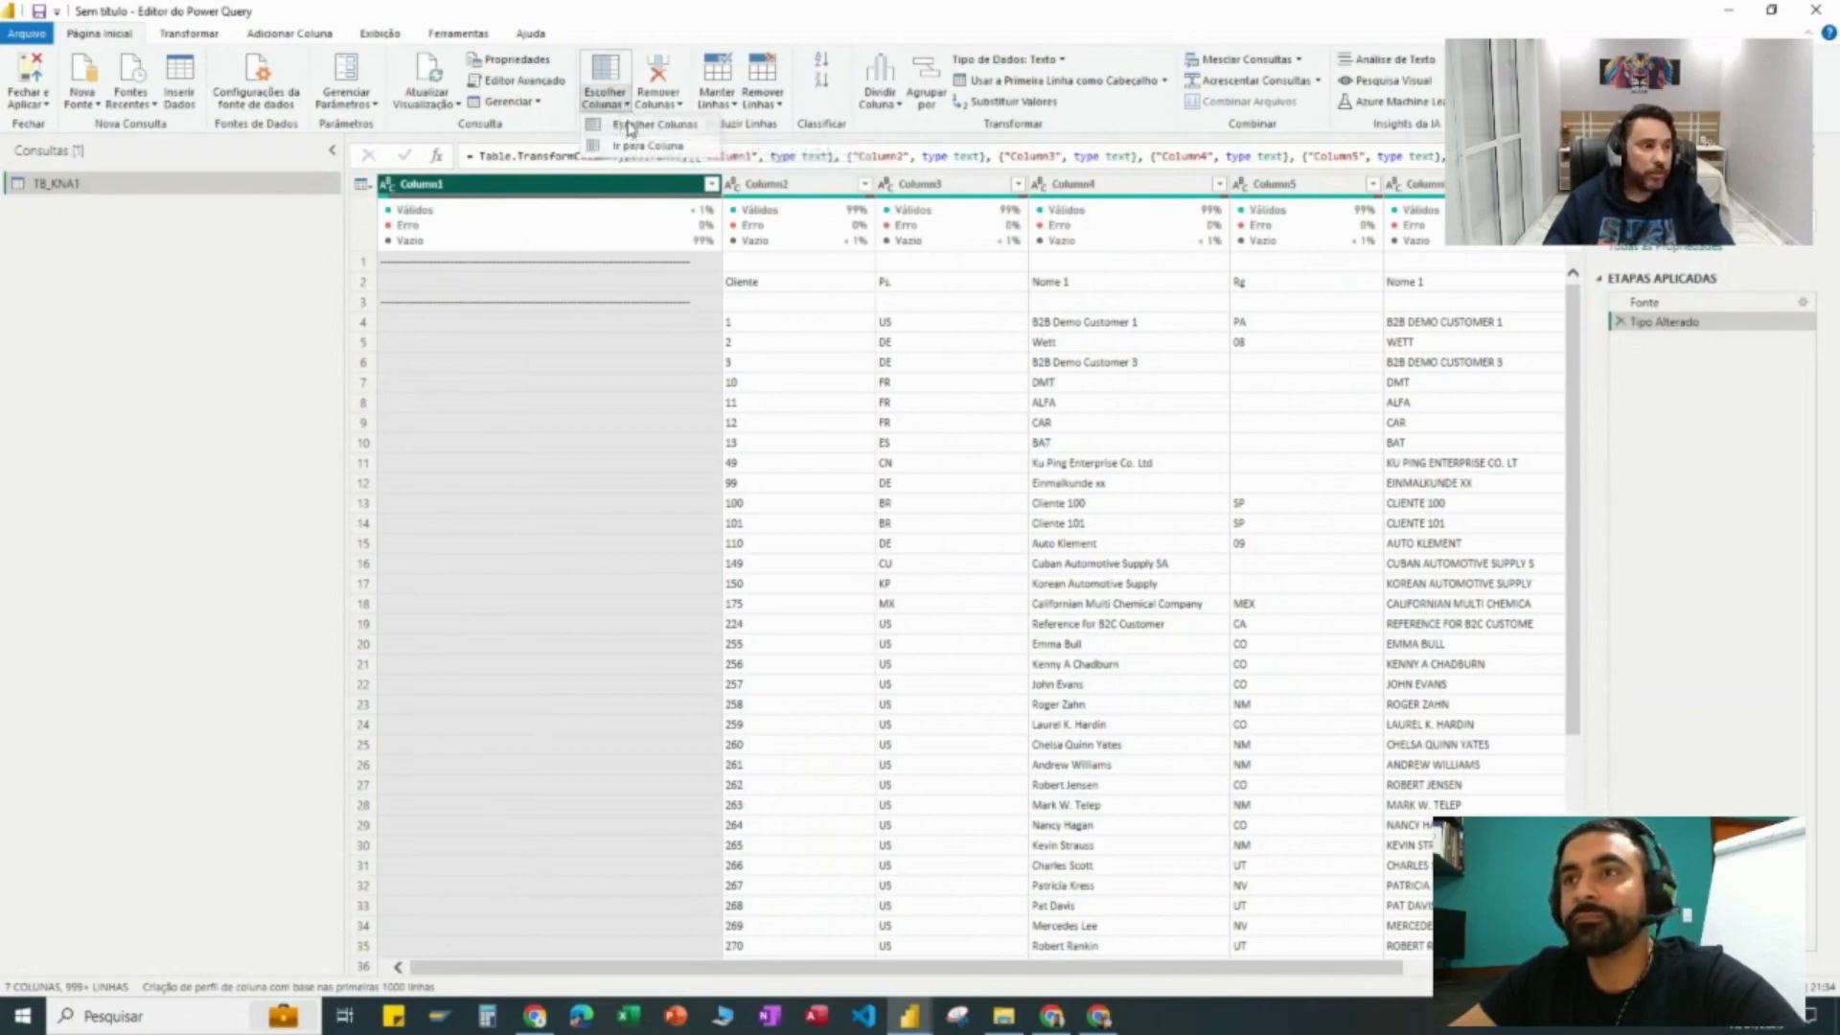
{"action": "left_click", "coordinate": [630, 125]}
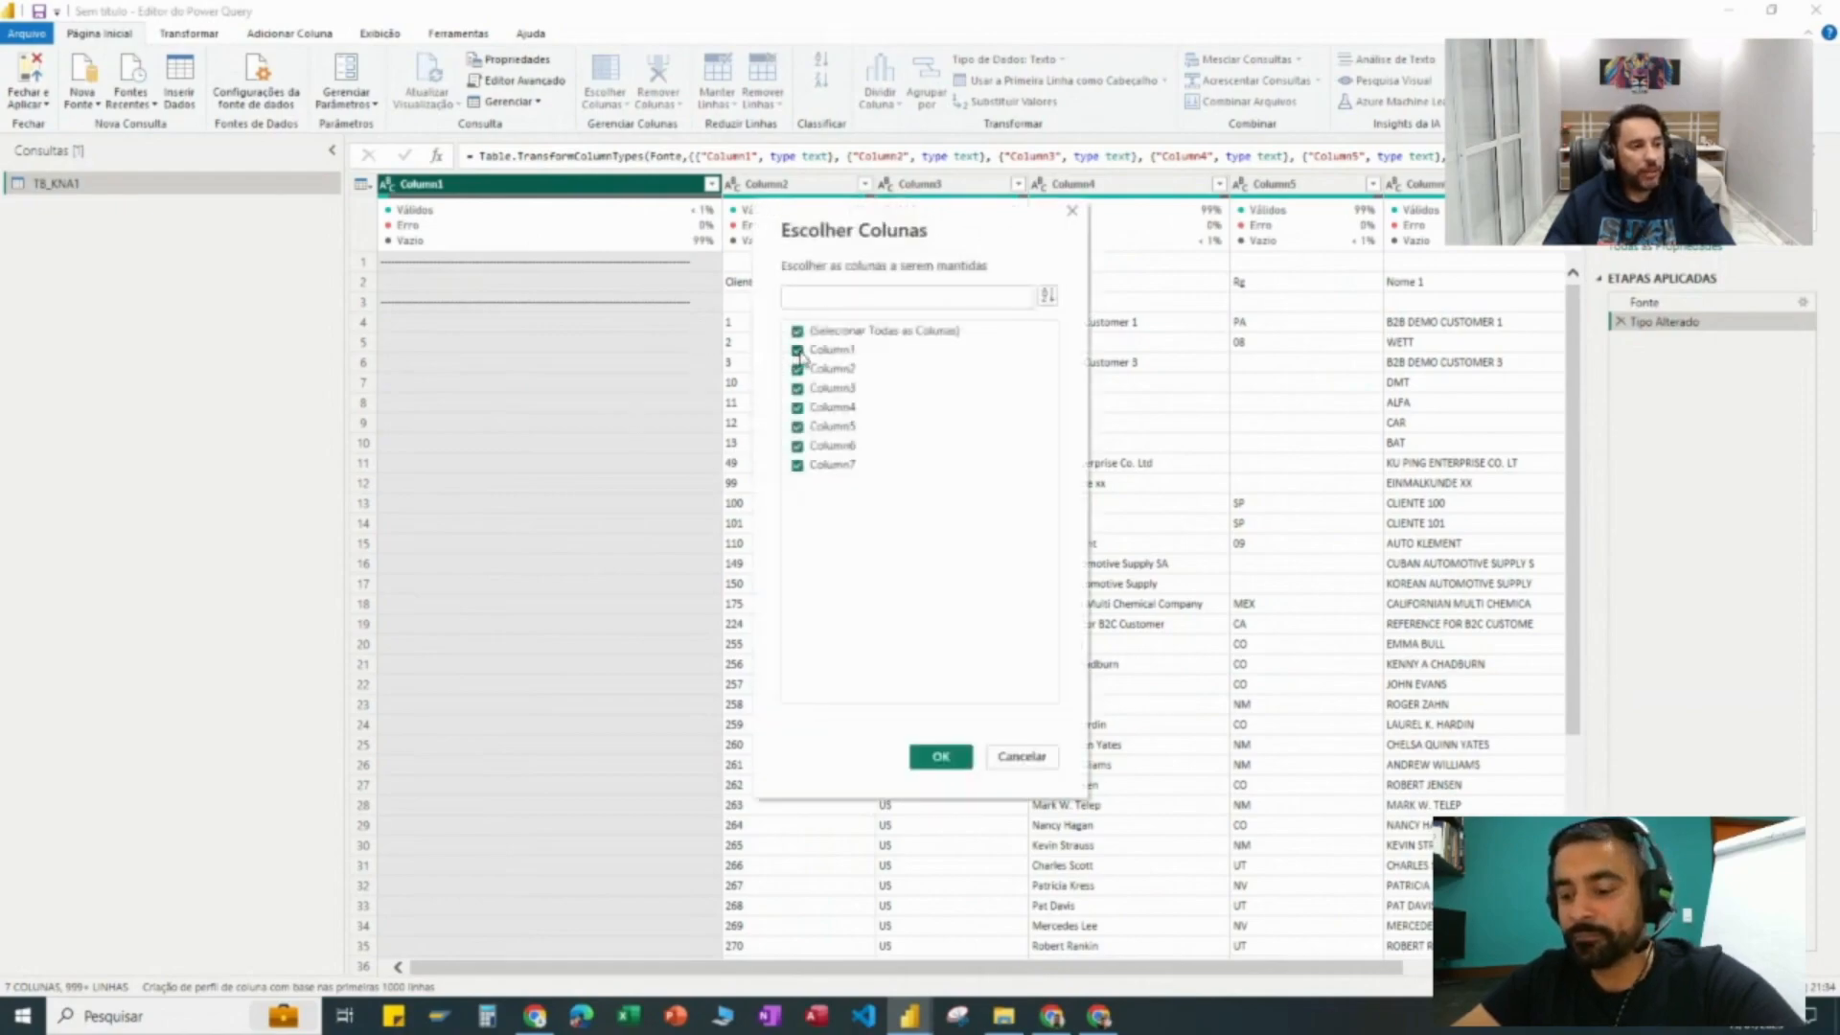
{"action": "left_click", "coordinate": [797, 351]}
{"action": "left_click", "coordinate": [798, 466]}
{"action": "left_click", "coordinate": [941, 757]}
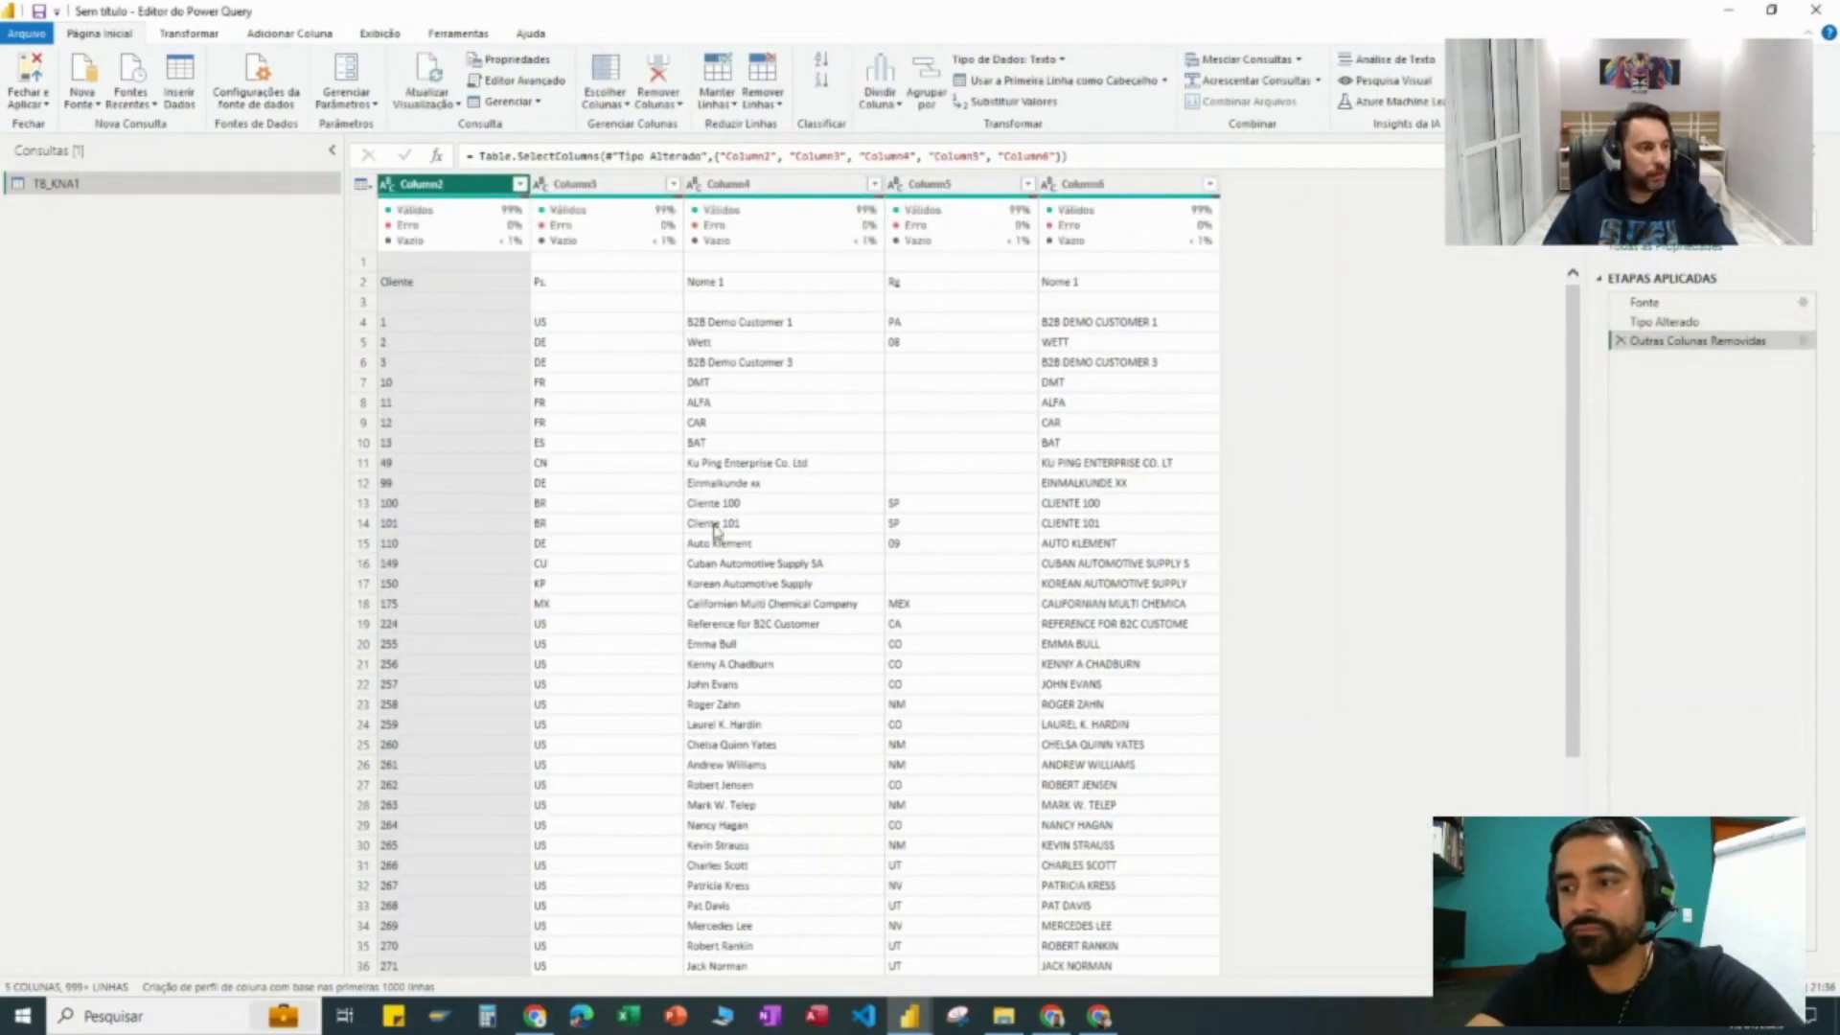
Step: Filter the blank rows out of Column2
{"action": "left_click", "coordinate": [469, 300]}
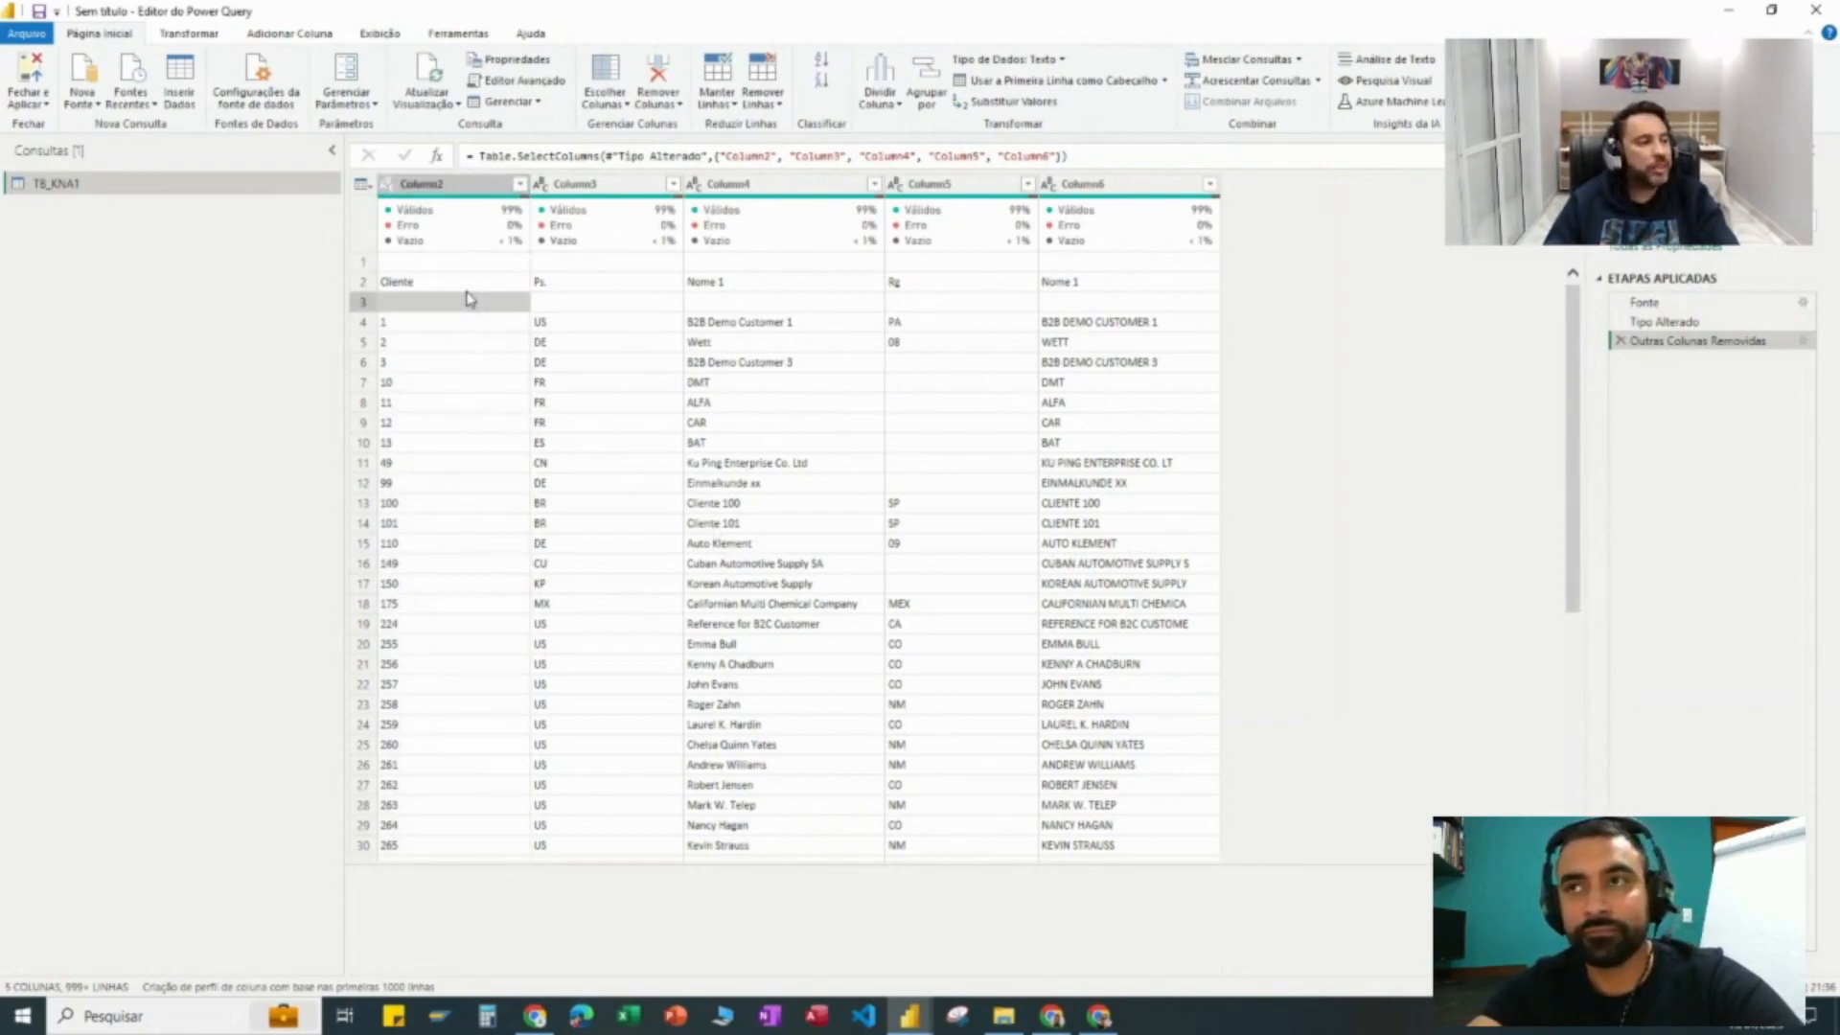
{"action": "left_click", "coordinate": [520, 185]}
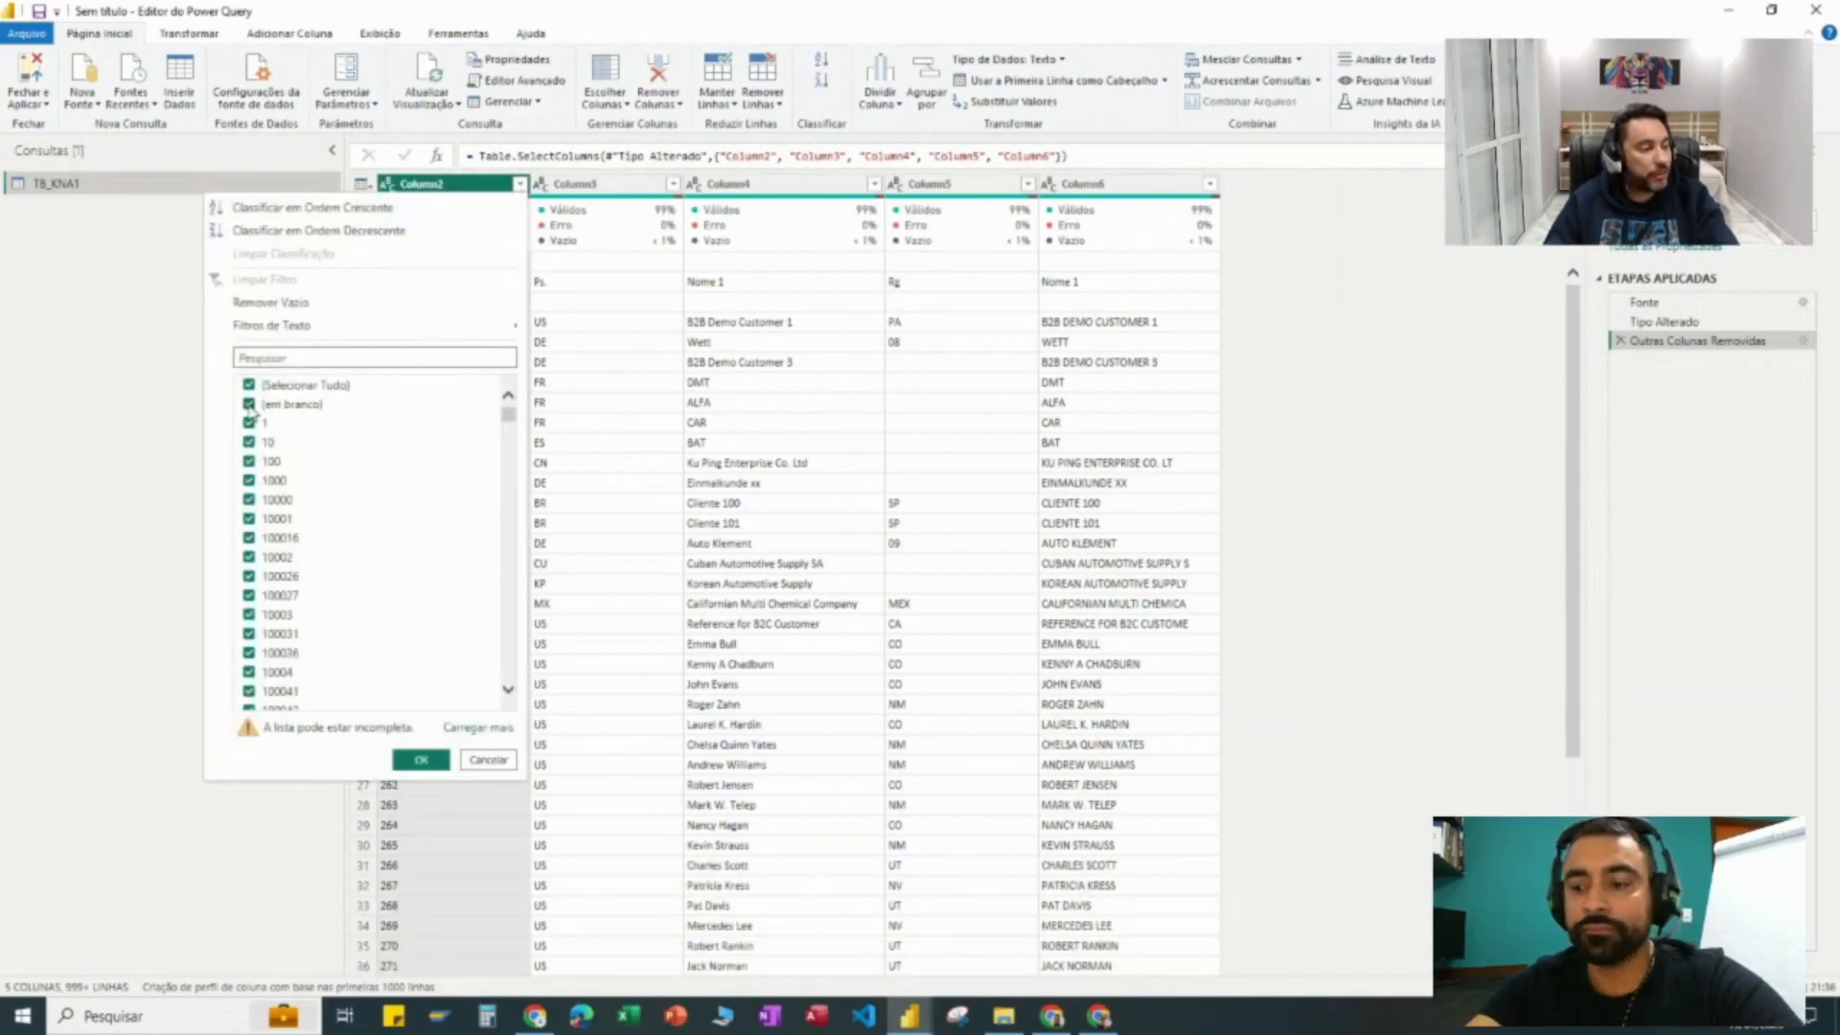
{"action": "left_click", "coordinate": [250, 405]}
{"action": "left_click", "coordinate": [432, 767]}
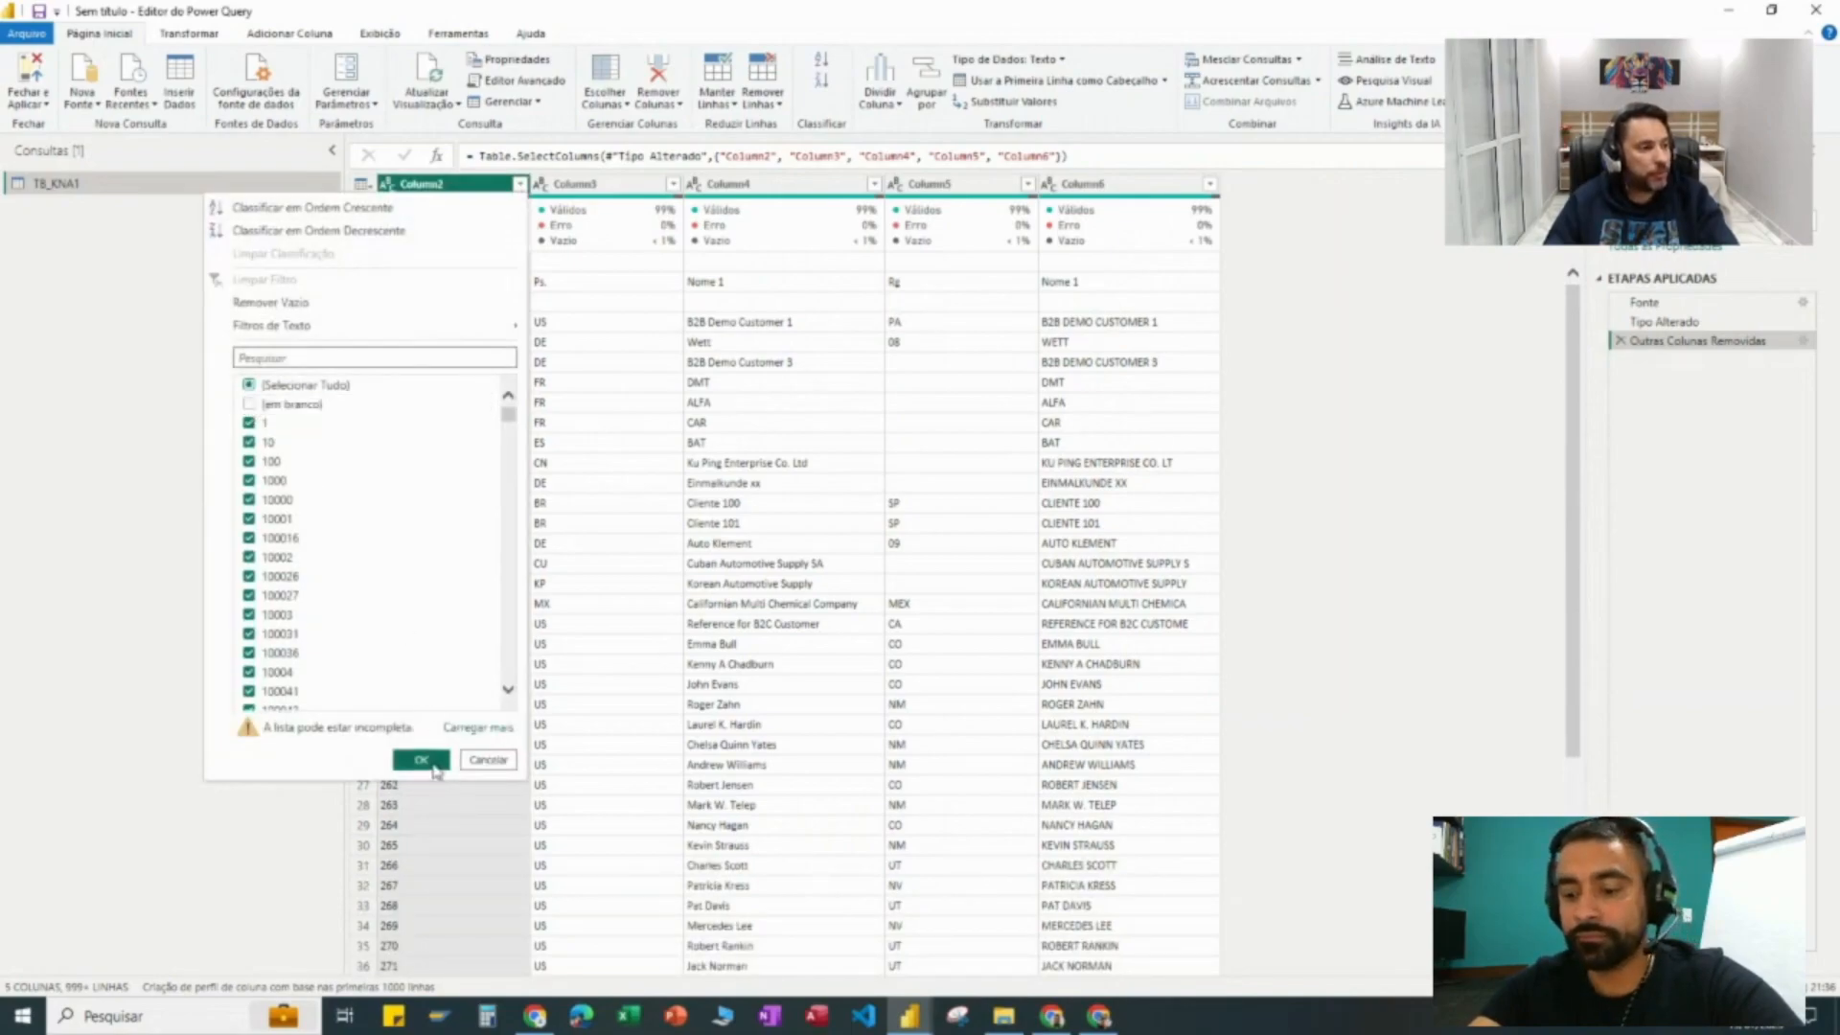
{"action": "left_click", "coordinate": [426, 762]}
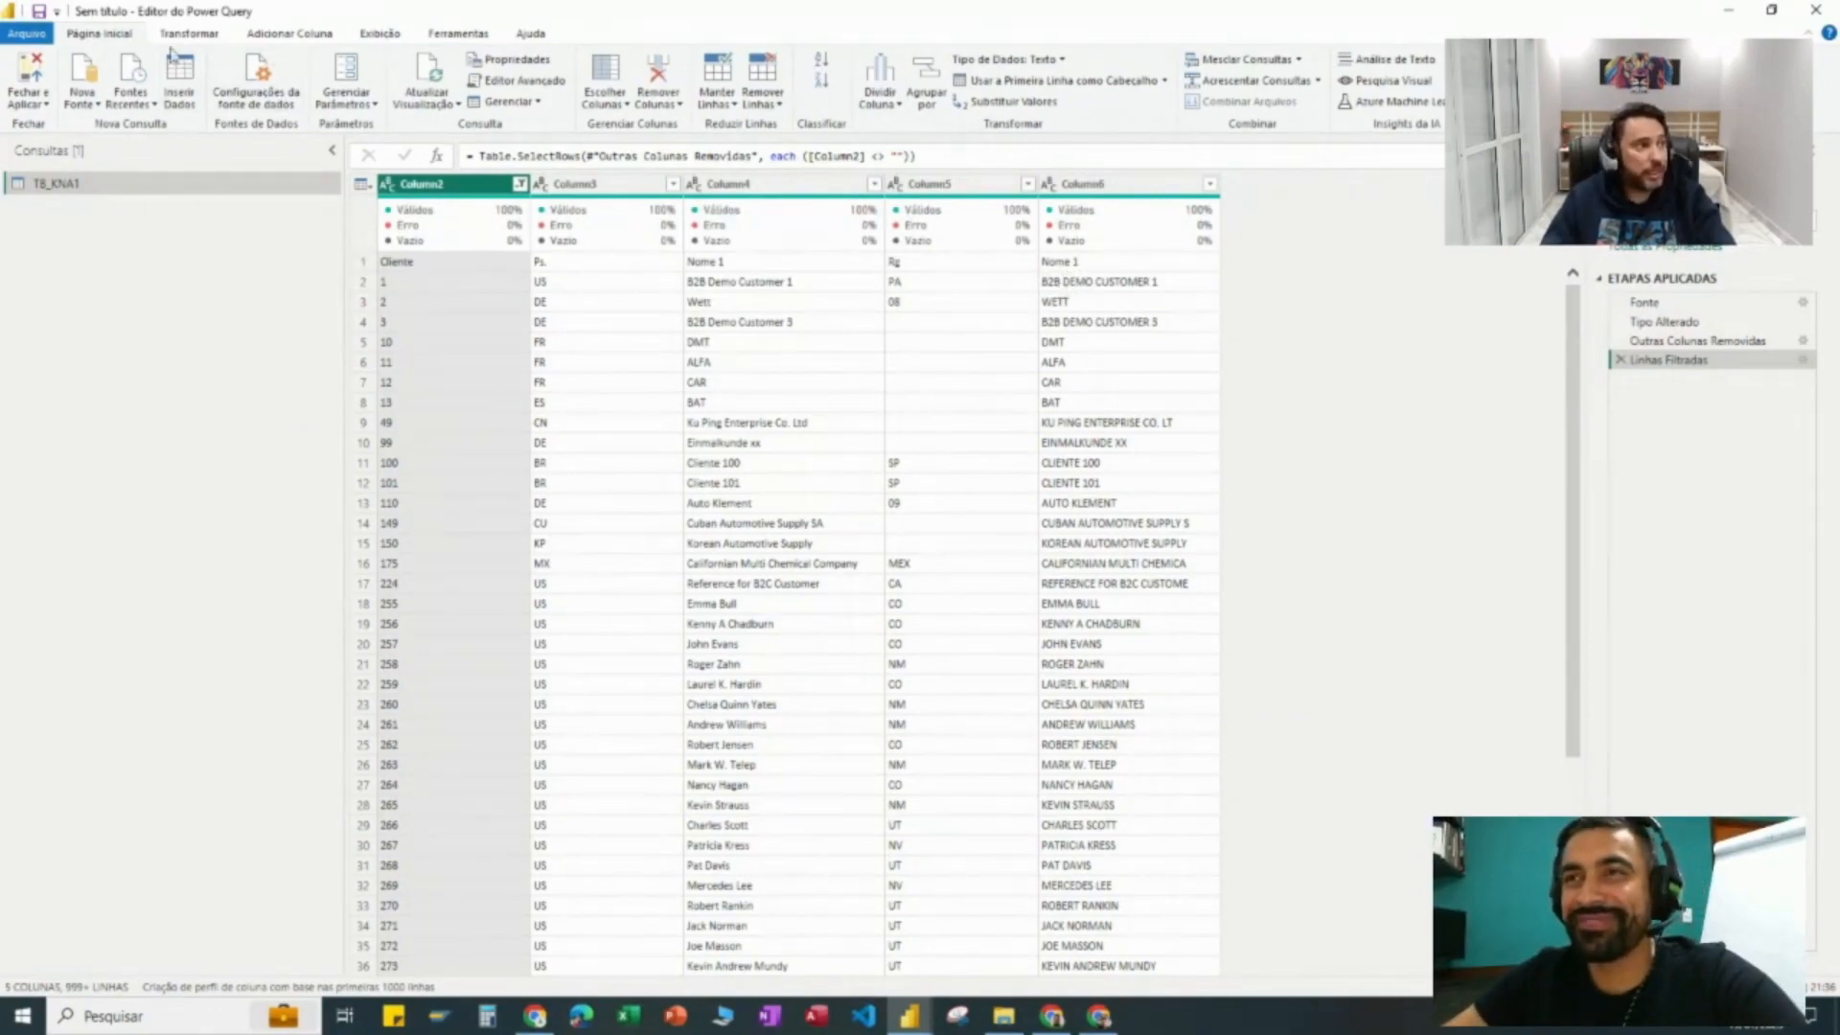
Step: Promote the first row to column headers and remove the second, duplicate Nome 1 column
{"action": "left_click", "coordinate": [1042, 91]}
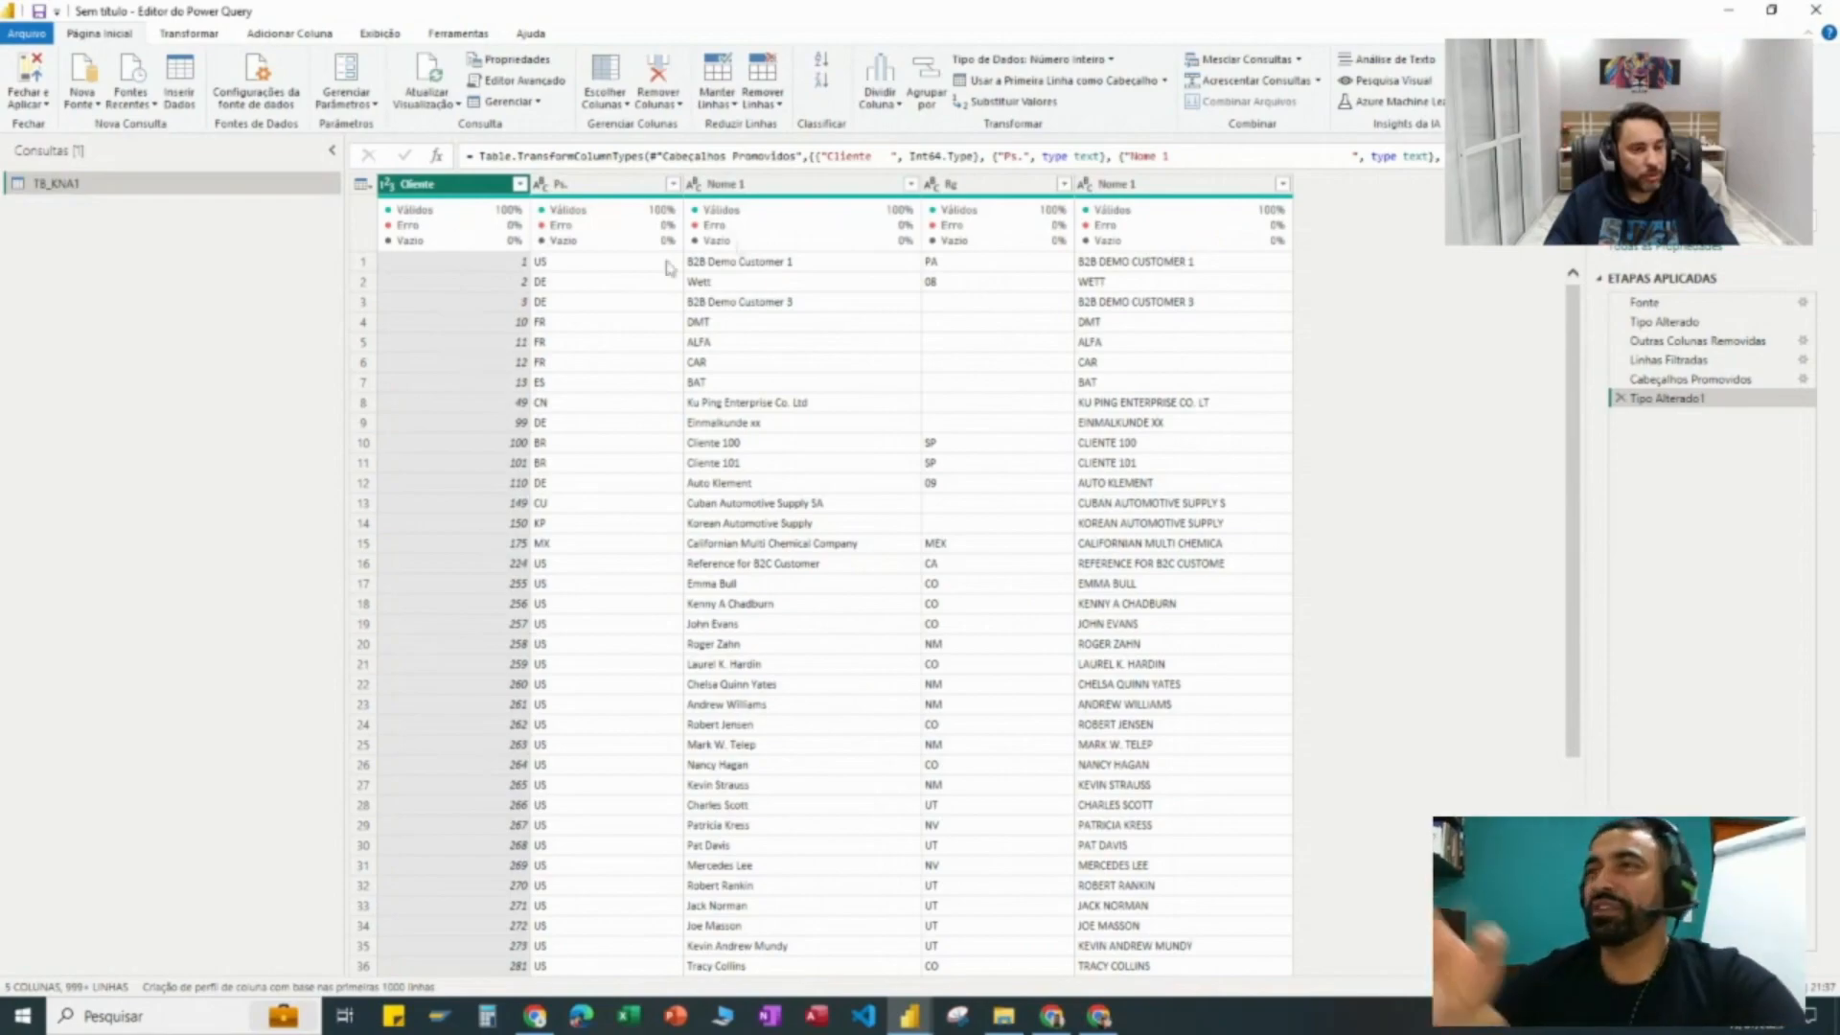
{"action": "left_click", "coordinate": [1171, 188]}
{"action": "right_click", "coordinate": [1171, 195]}
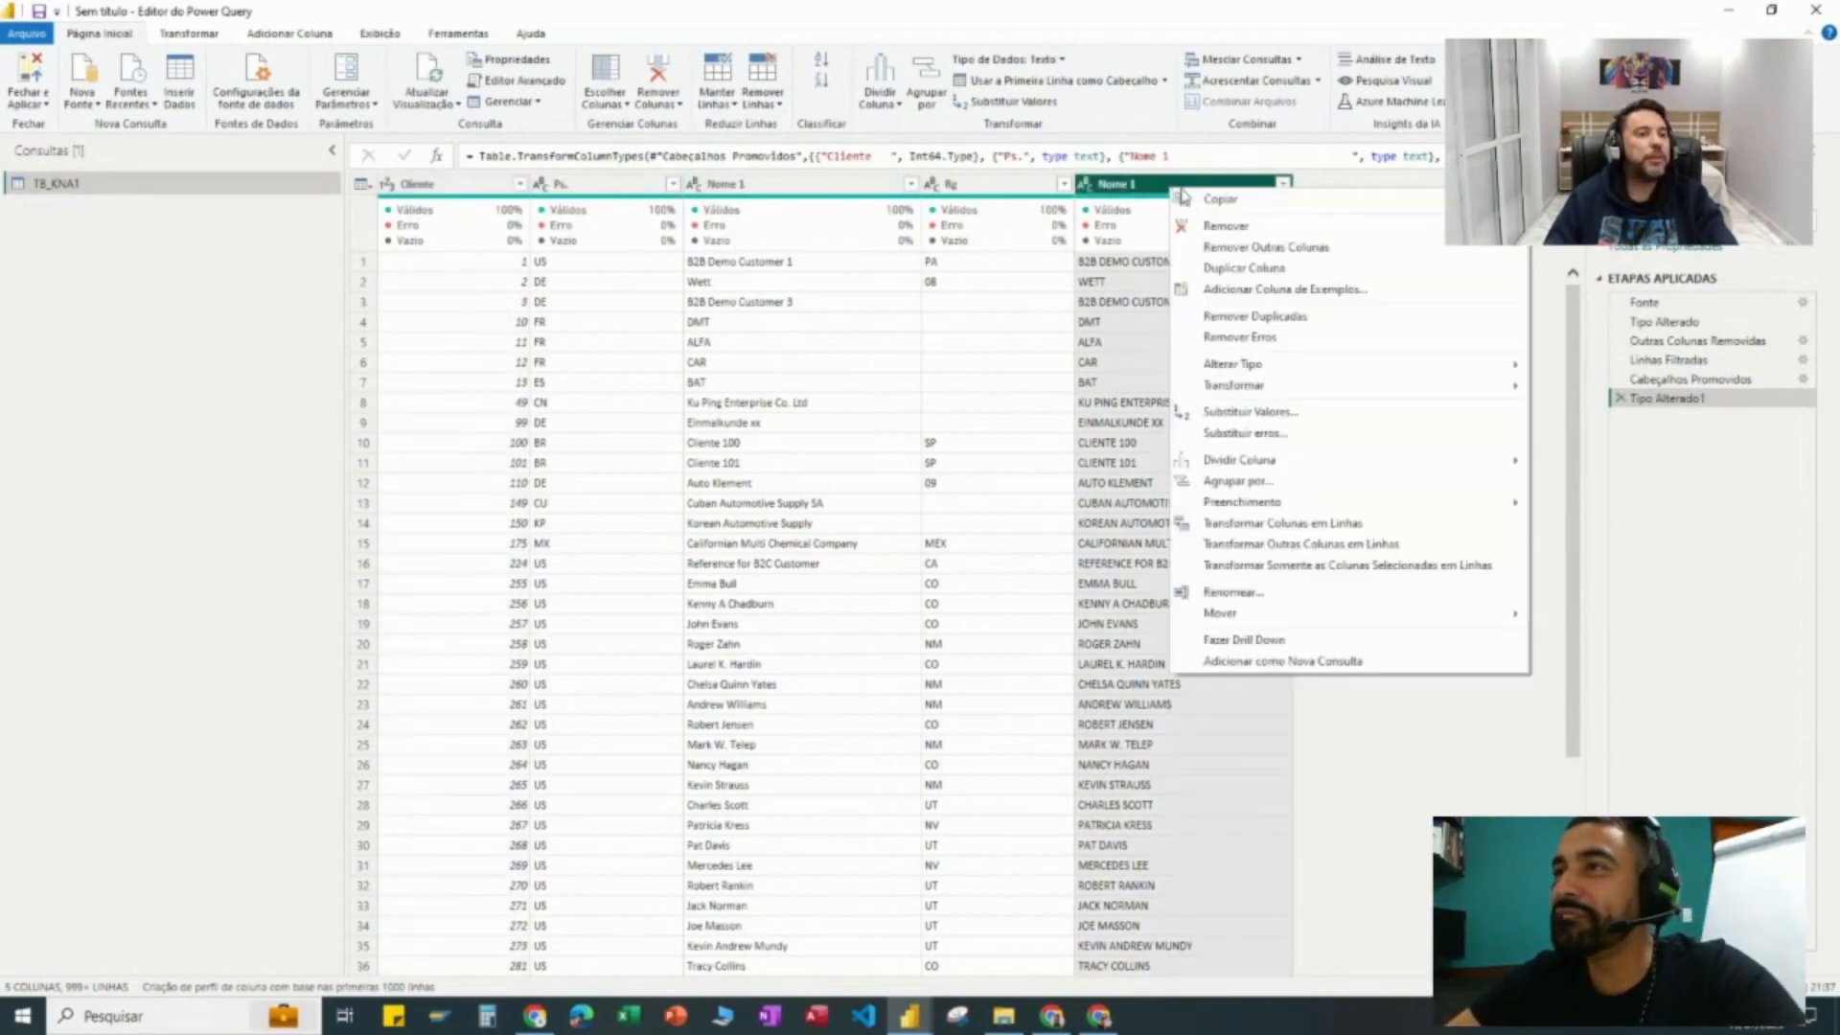
{"action": "left_click", "coordinate": [1242, 230]}
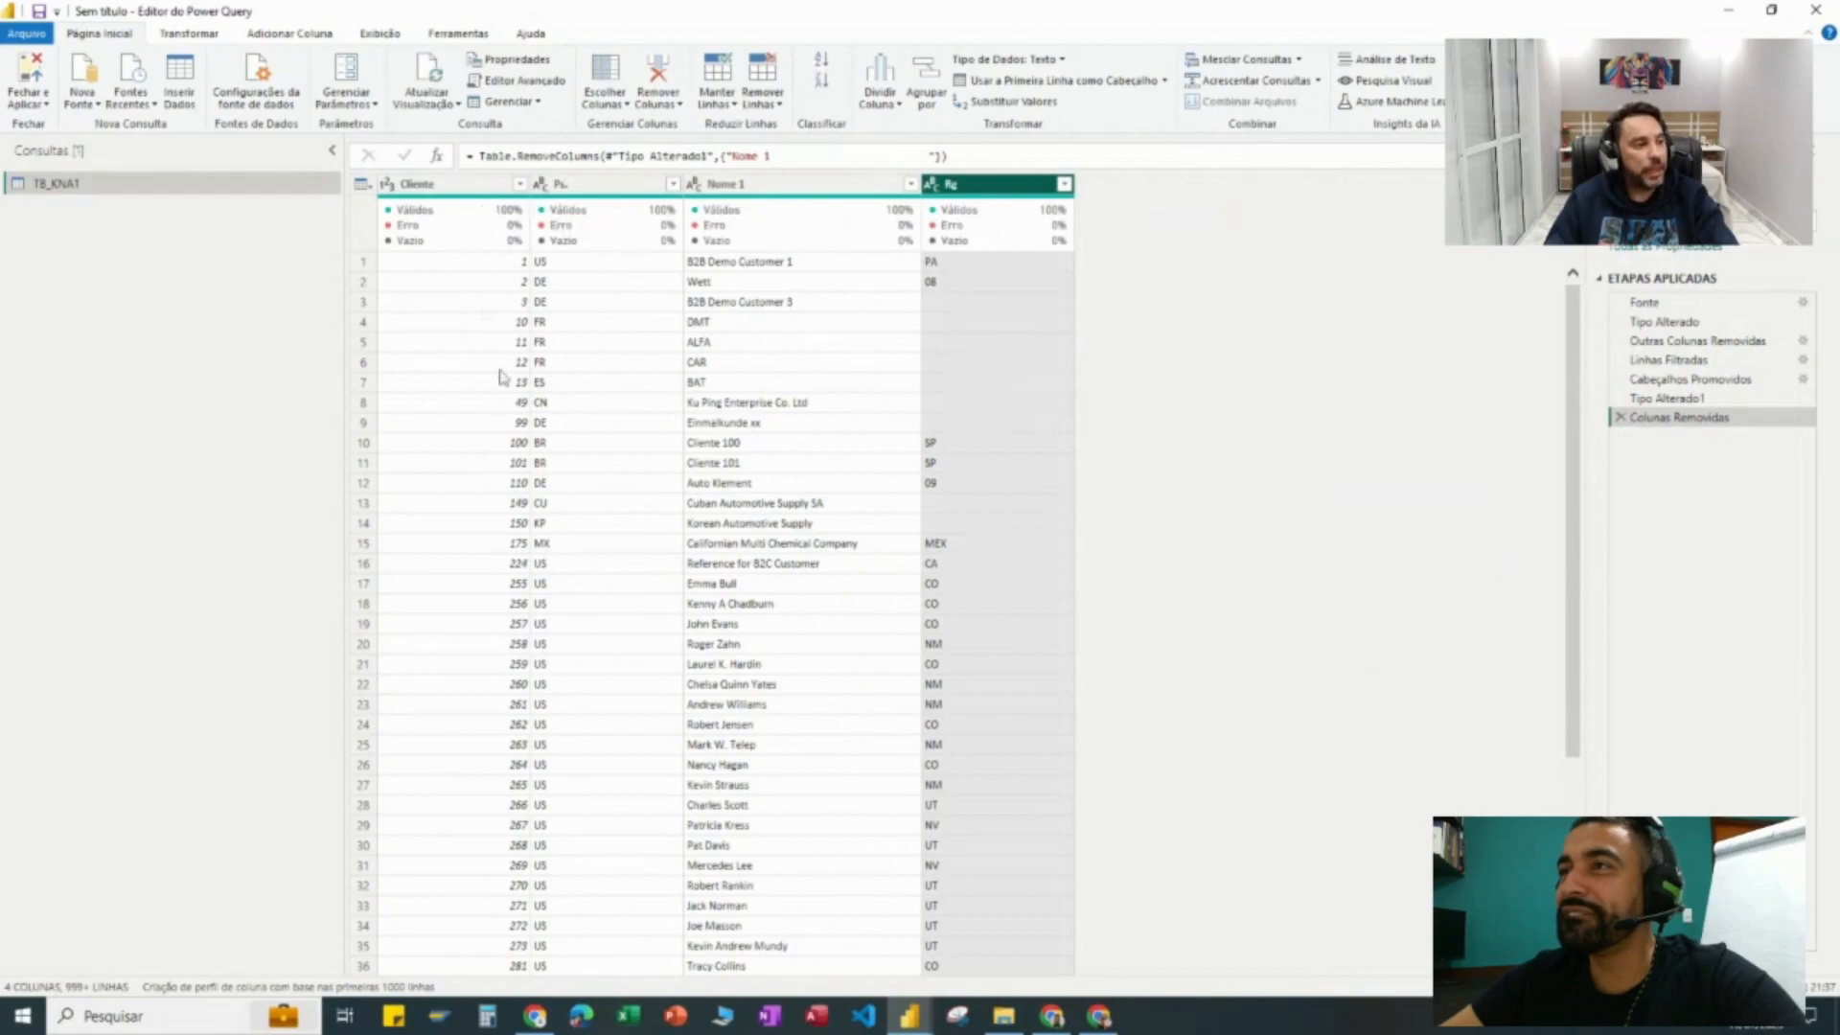
Step: Rename the Cliente column to ID Cliente
{"action": "double_click", "coordinate": [450, 191]}
{"action": "left_click", "coordinate": [401, 186]}
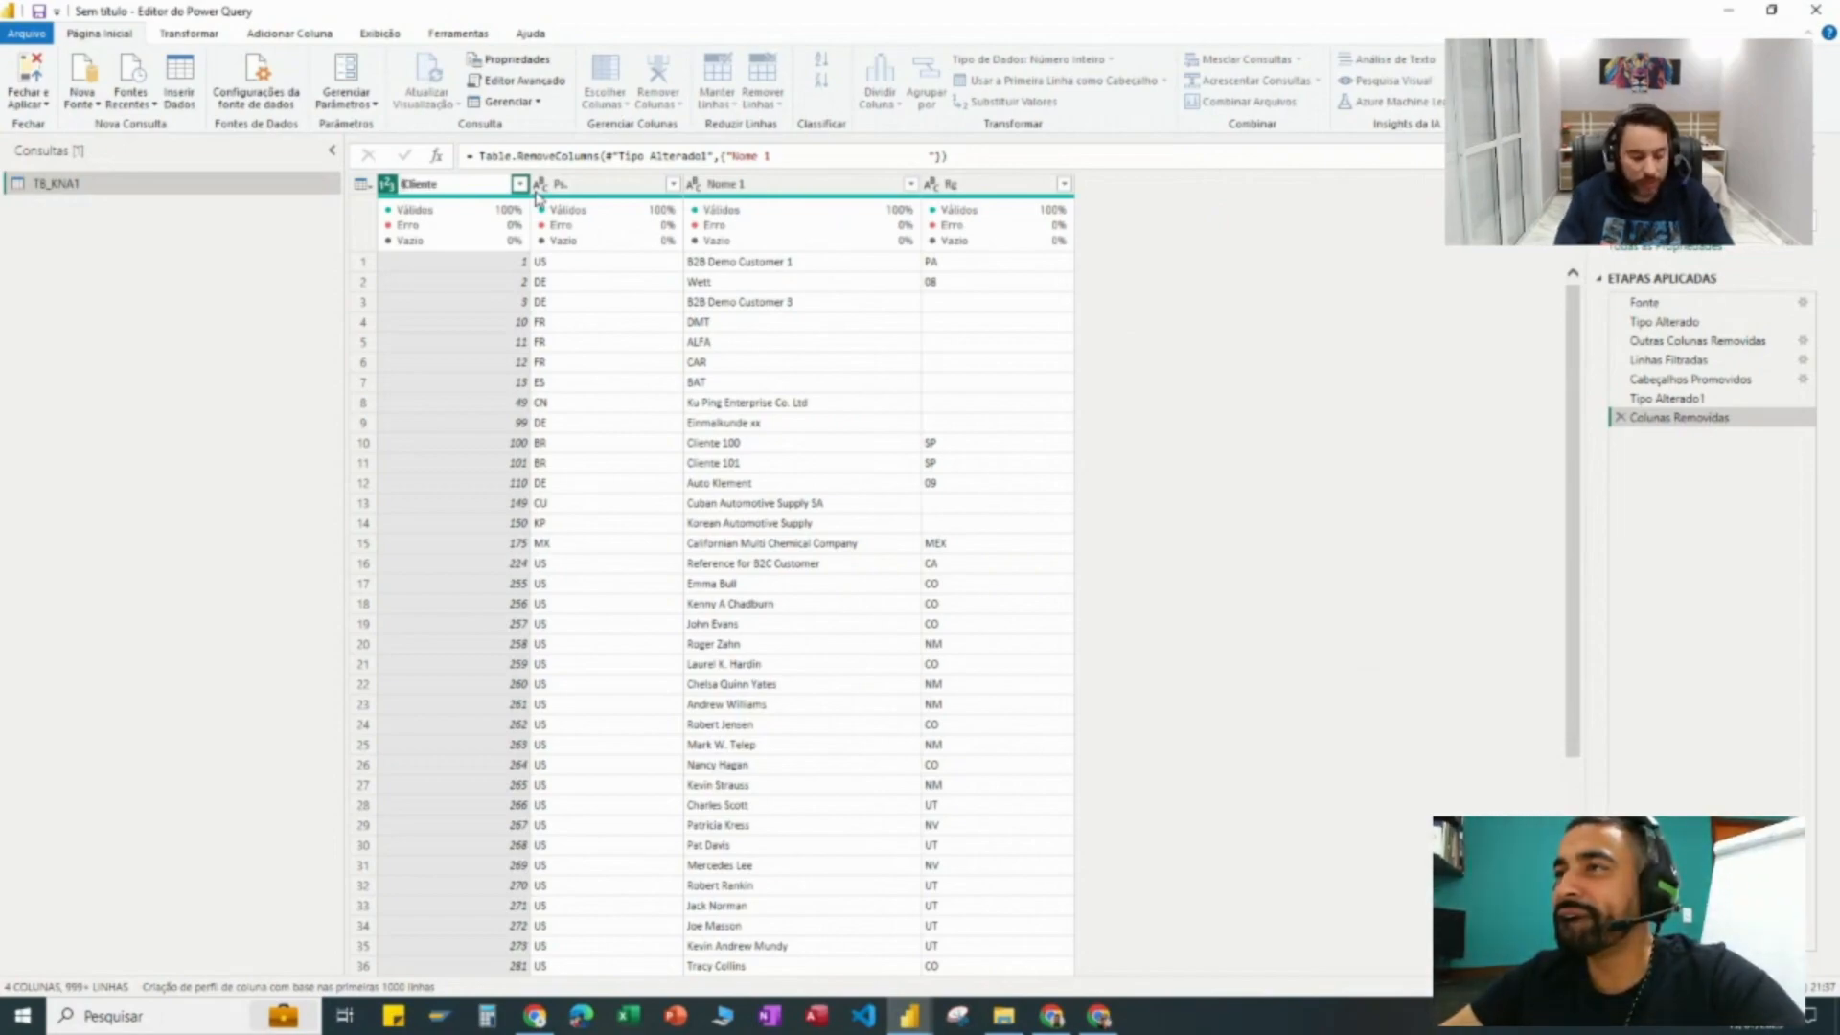
{"action": "key", "text": "Return"}
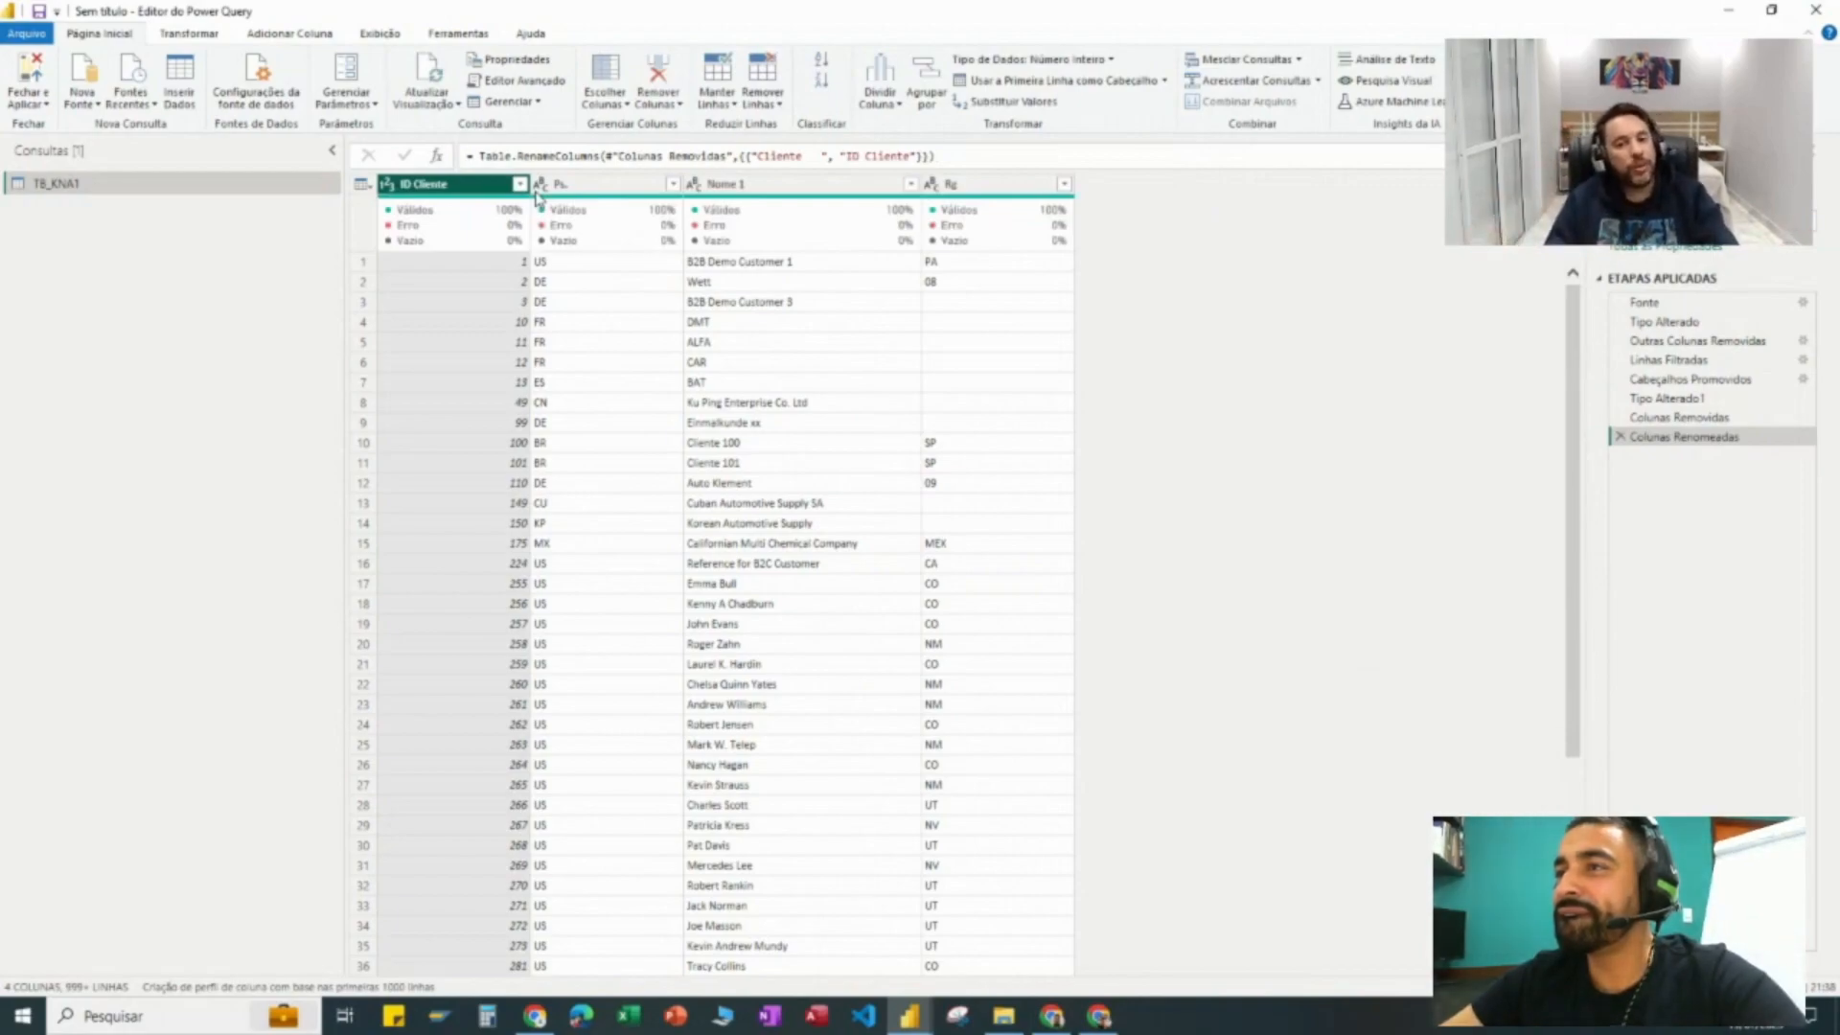
Step: Check the empty cells in the Rg column and remove that column from the query
{"action": "left_click", "coordinate": [991, 308]}
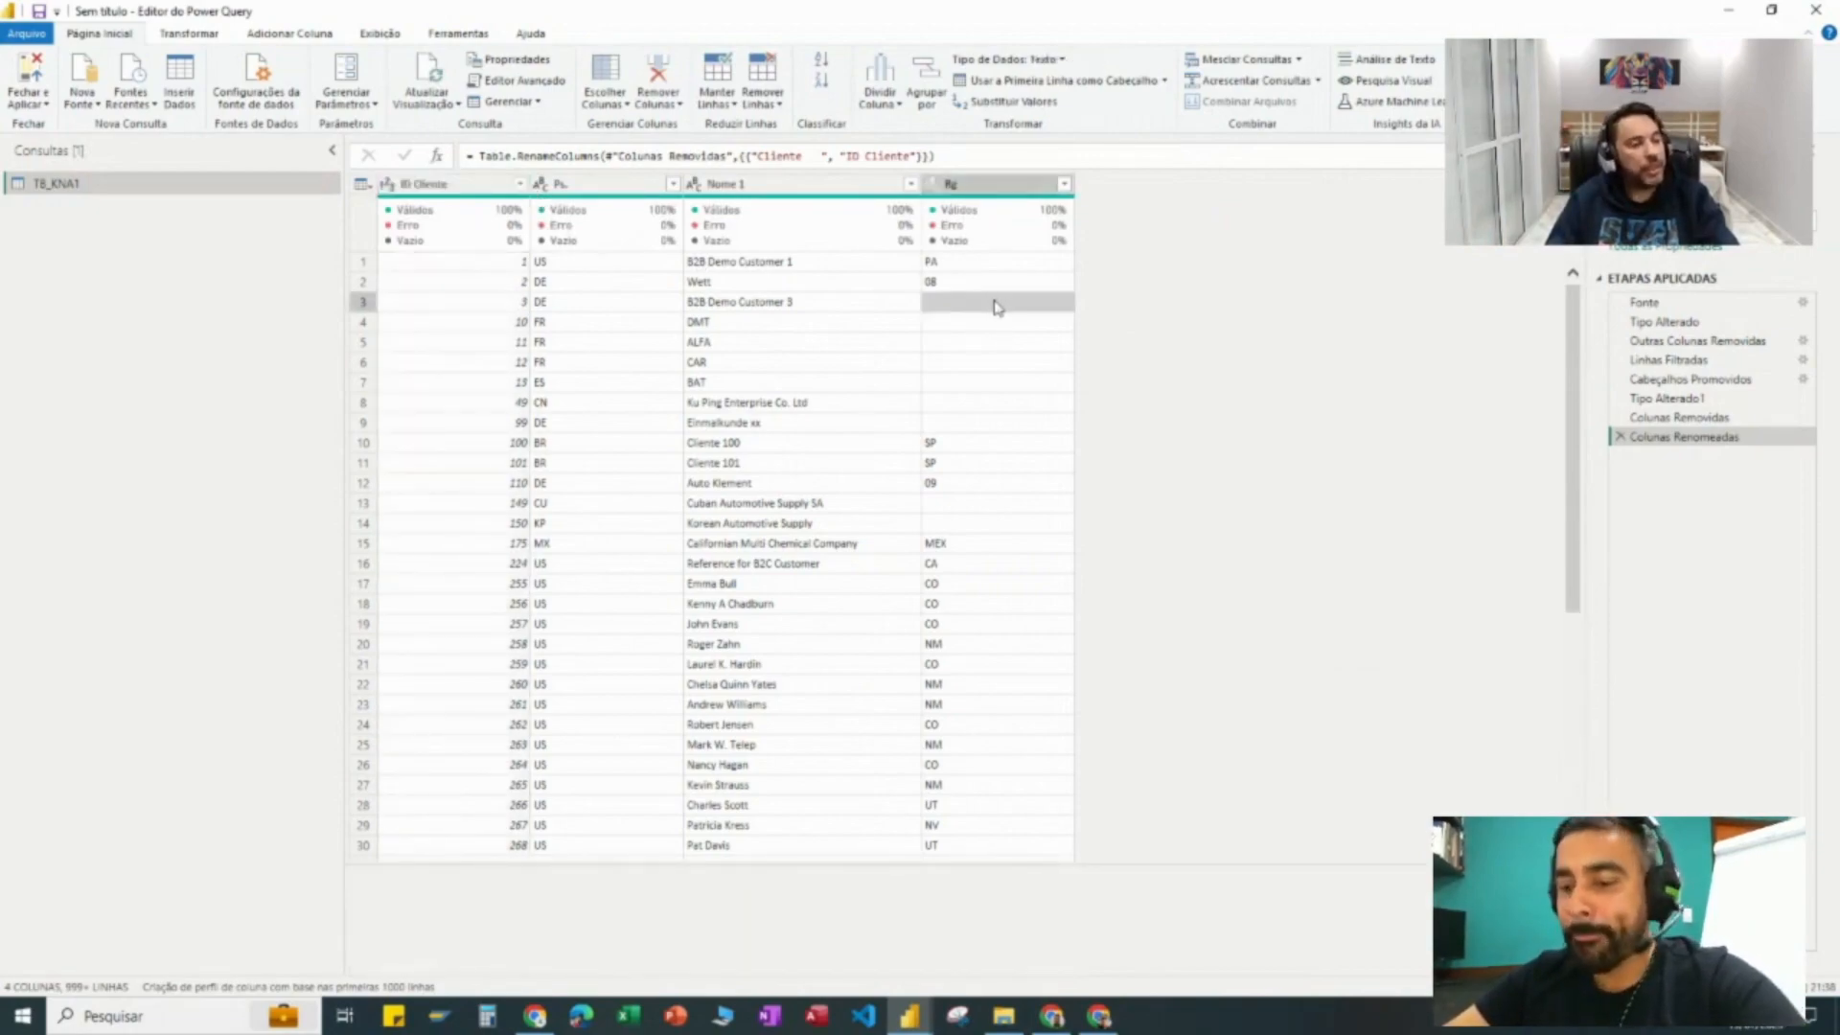
{"action": "left_click", "coordinate": [997, 328]}
{"action": "left_click", "coordinate": [994, 348]}
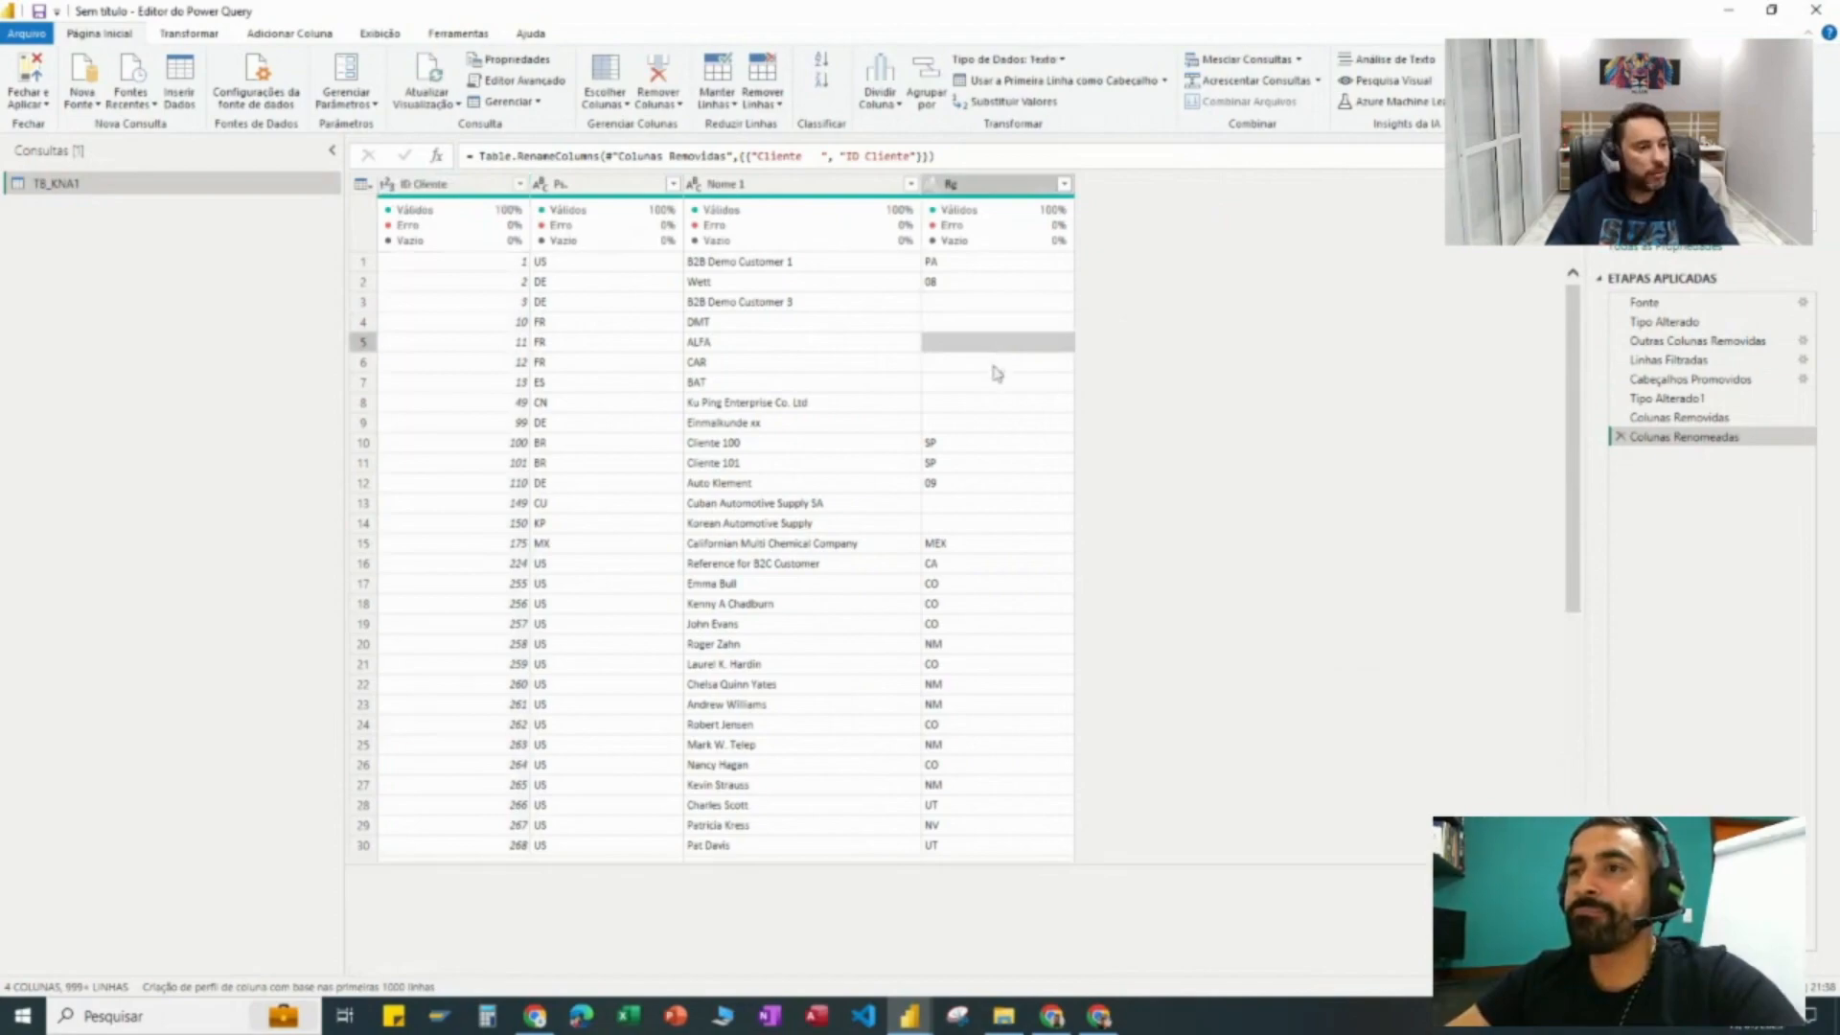
{"action": "left_click", "coordinate": [994, 364]}
{"action": "left_click", "coordinate": [994, 385]}
{"action": "left_click", "coordinate": [999, 406]}
{"action": "left_click", "coordinate": [998, 426]}
{"action": "left_click", "coordinate": [981, 506]}
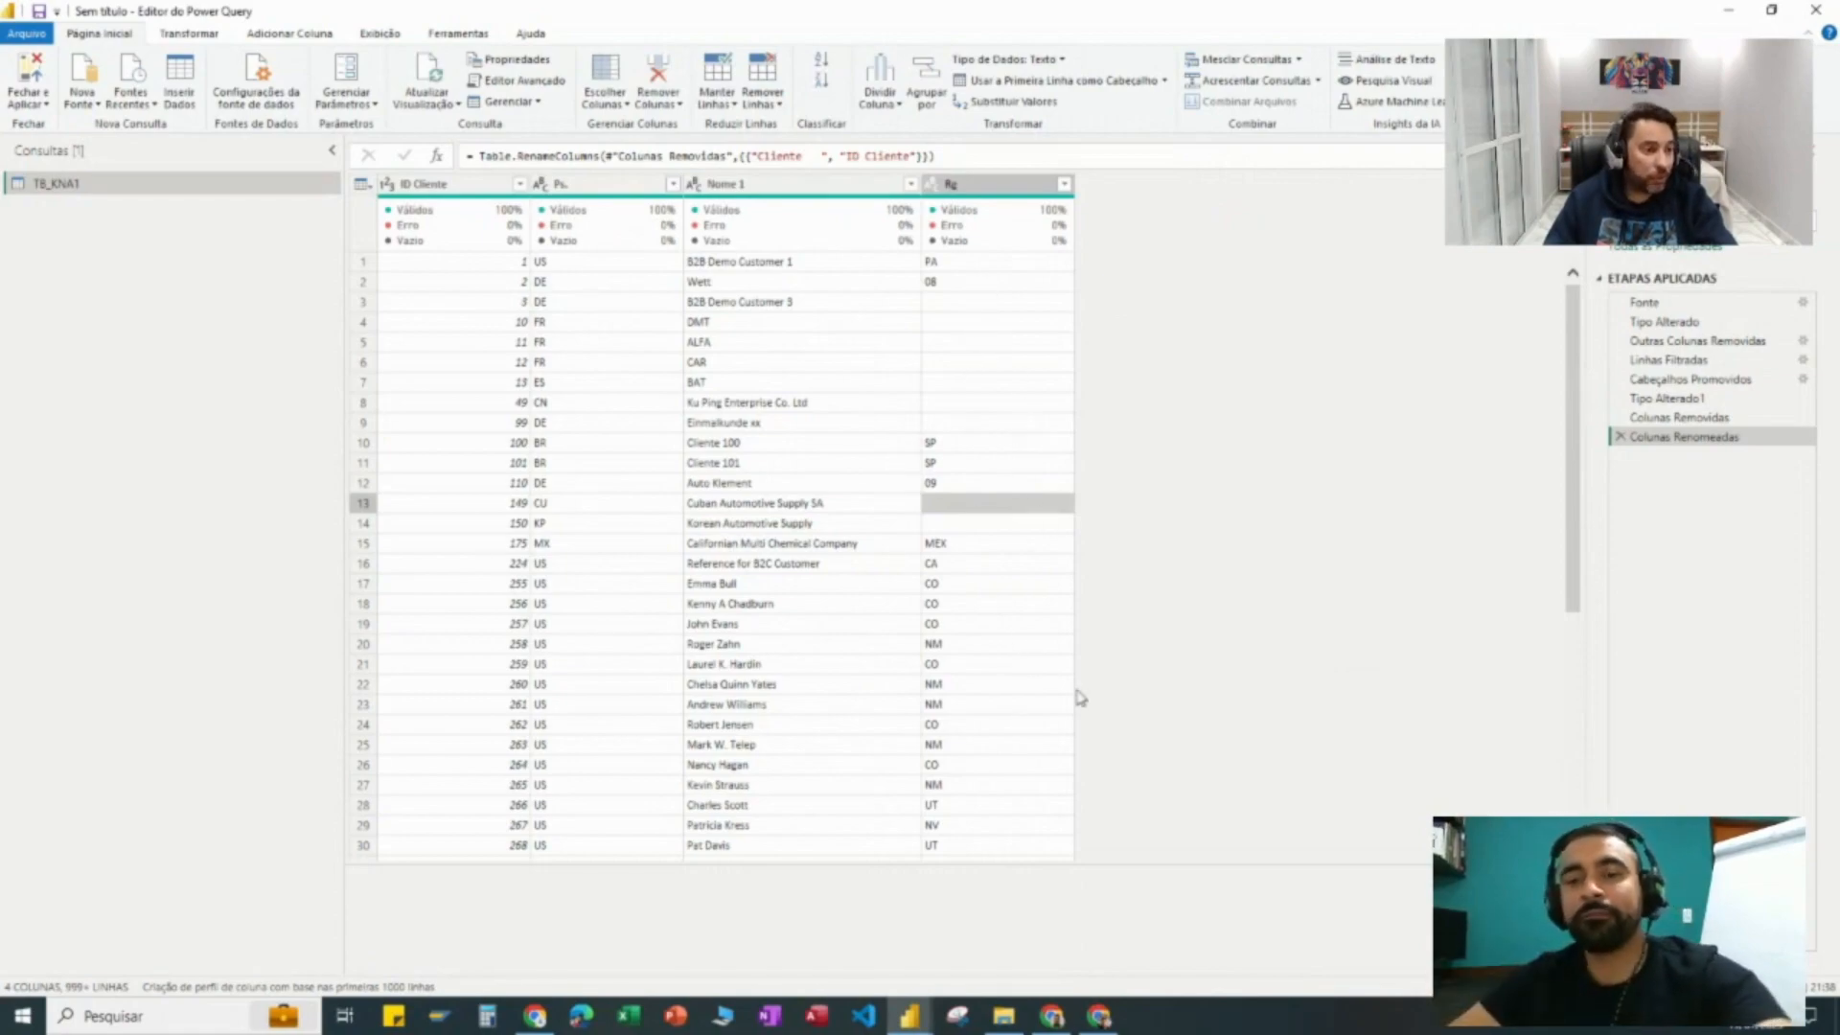
{"action": "right_click", "coordinate": [996, 189]}
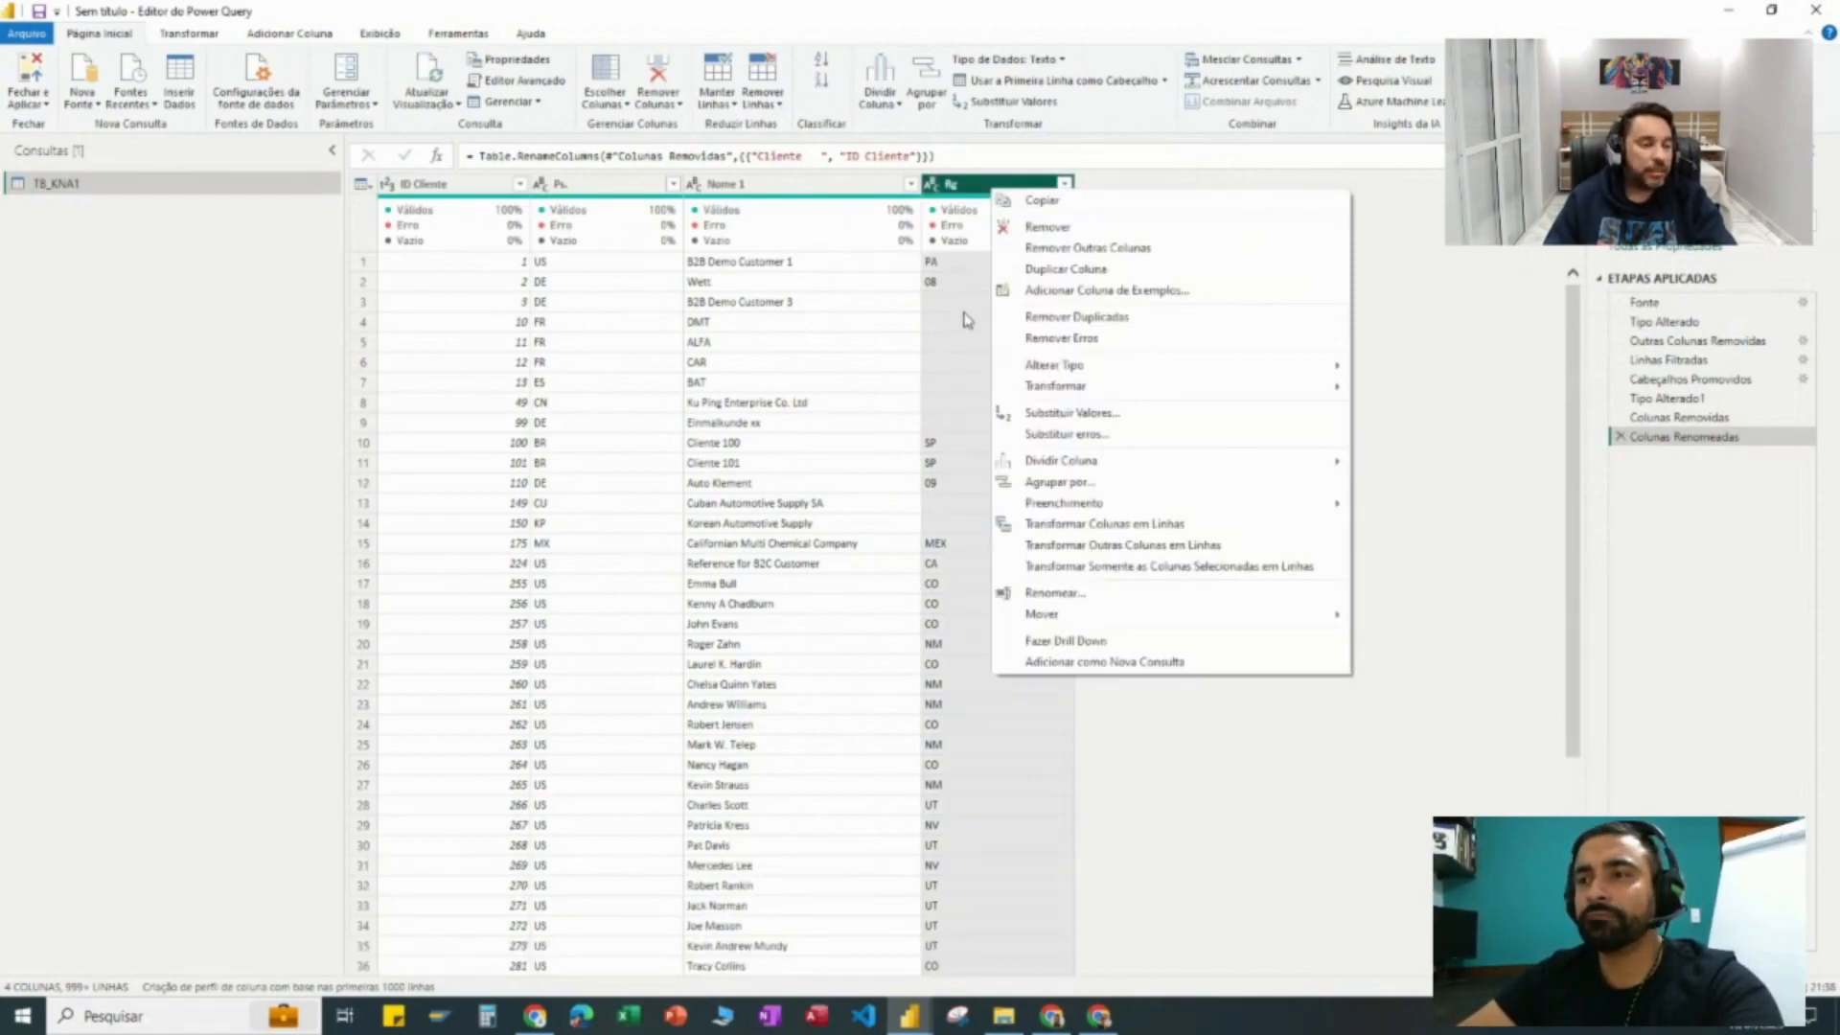
{"action": "left_click", "coordinate": [1040, 232]}
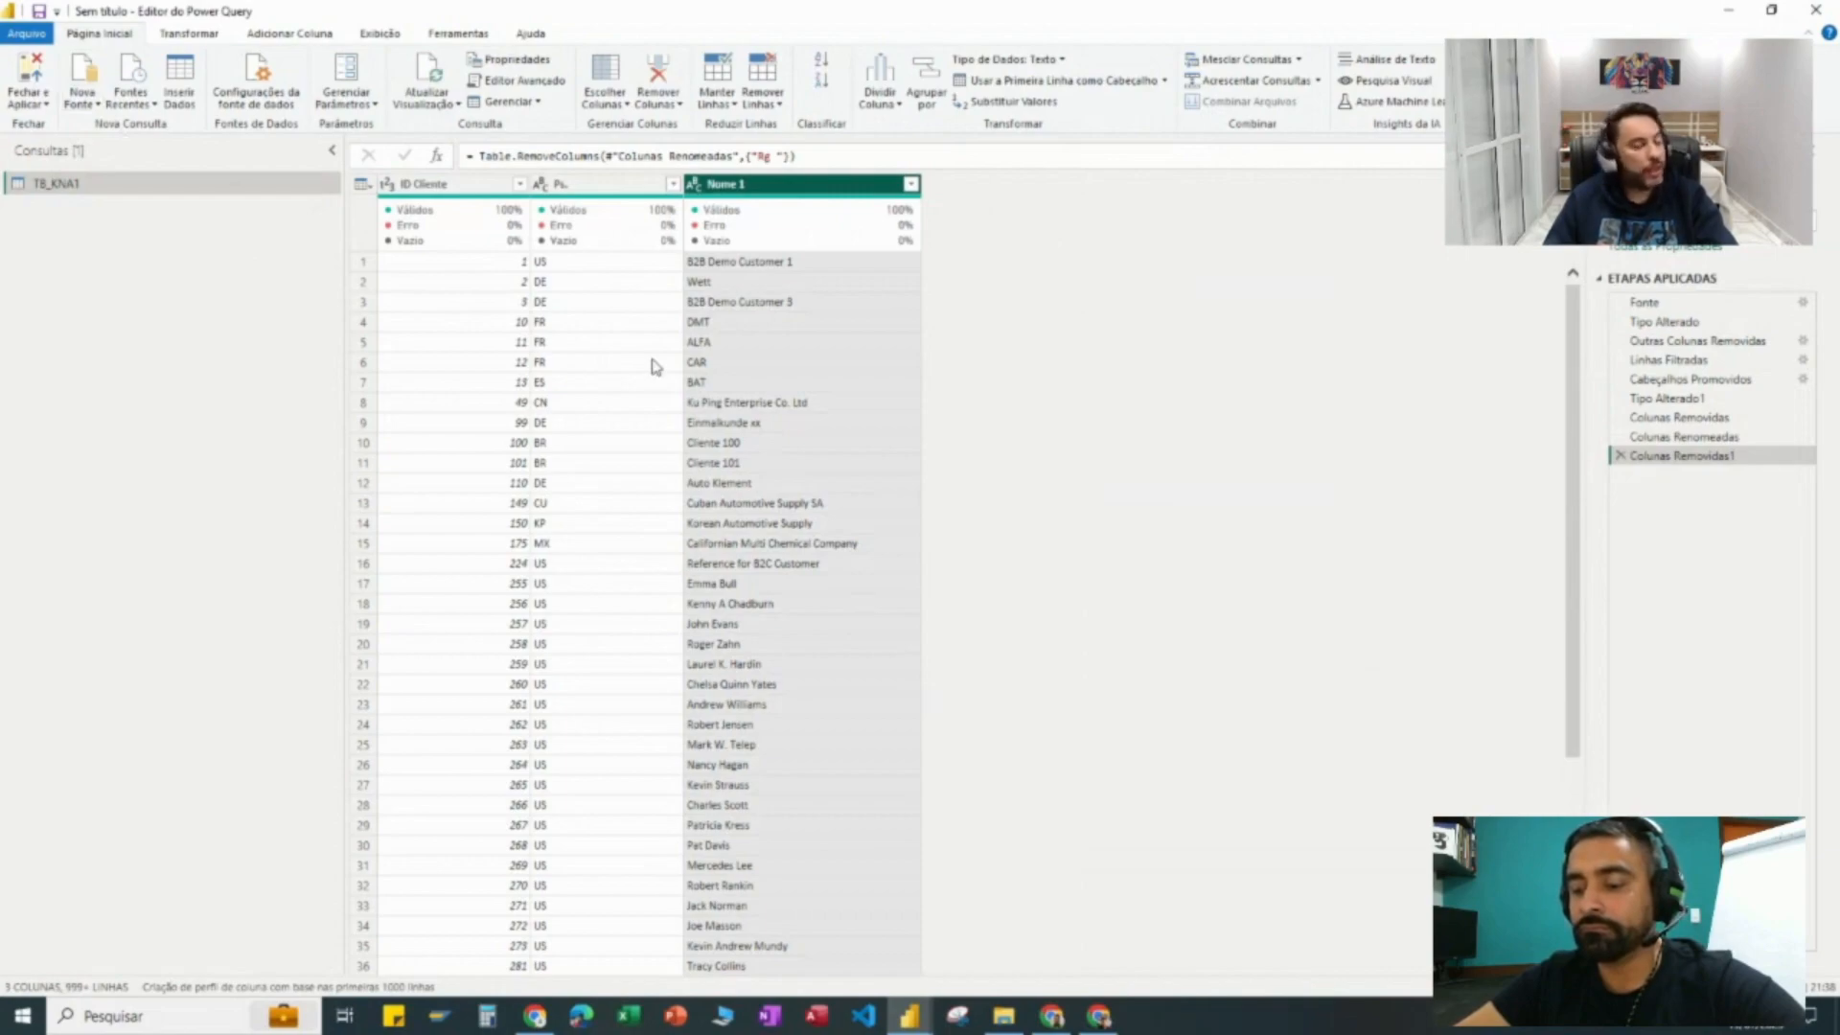
Step: Import the text file TB_VBAK.TXT from the Teste Live folder as a new query, keeping the proposed delimiter settings
{"action": "left_click", "coordinate": [98, 108]}
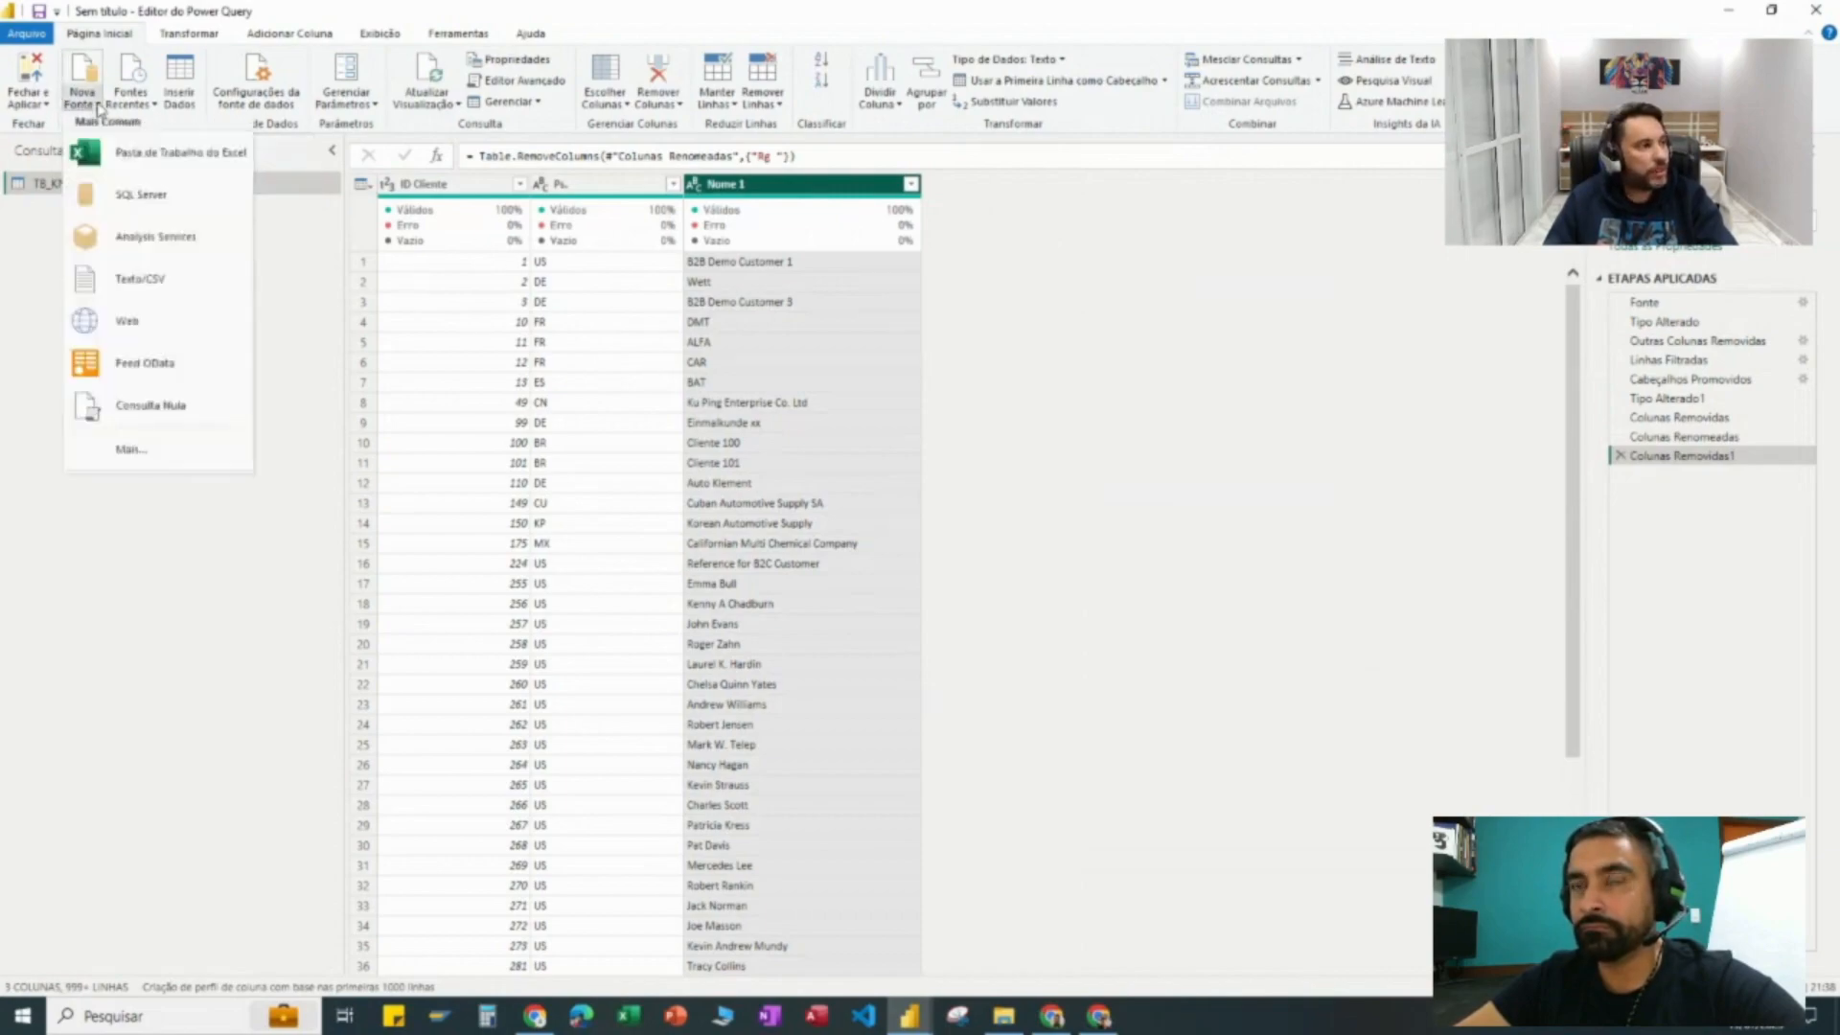
{"action": "left_click", "coordinate": [178, 290]}
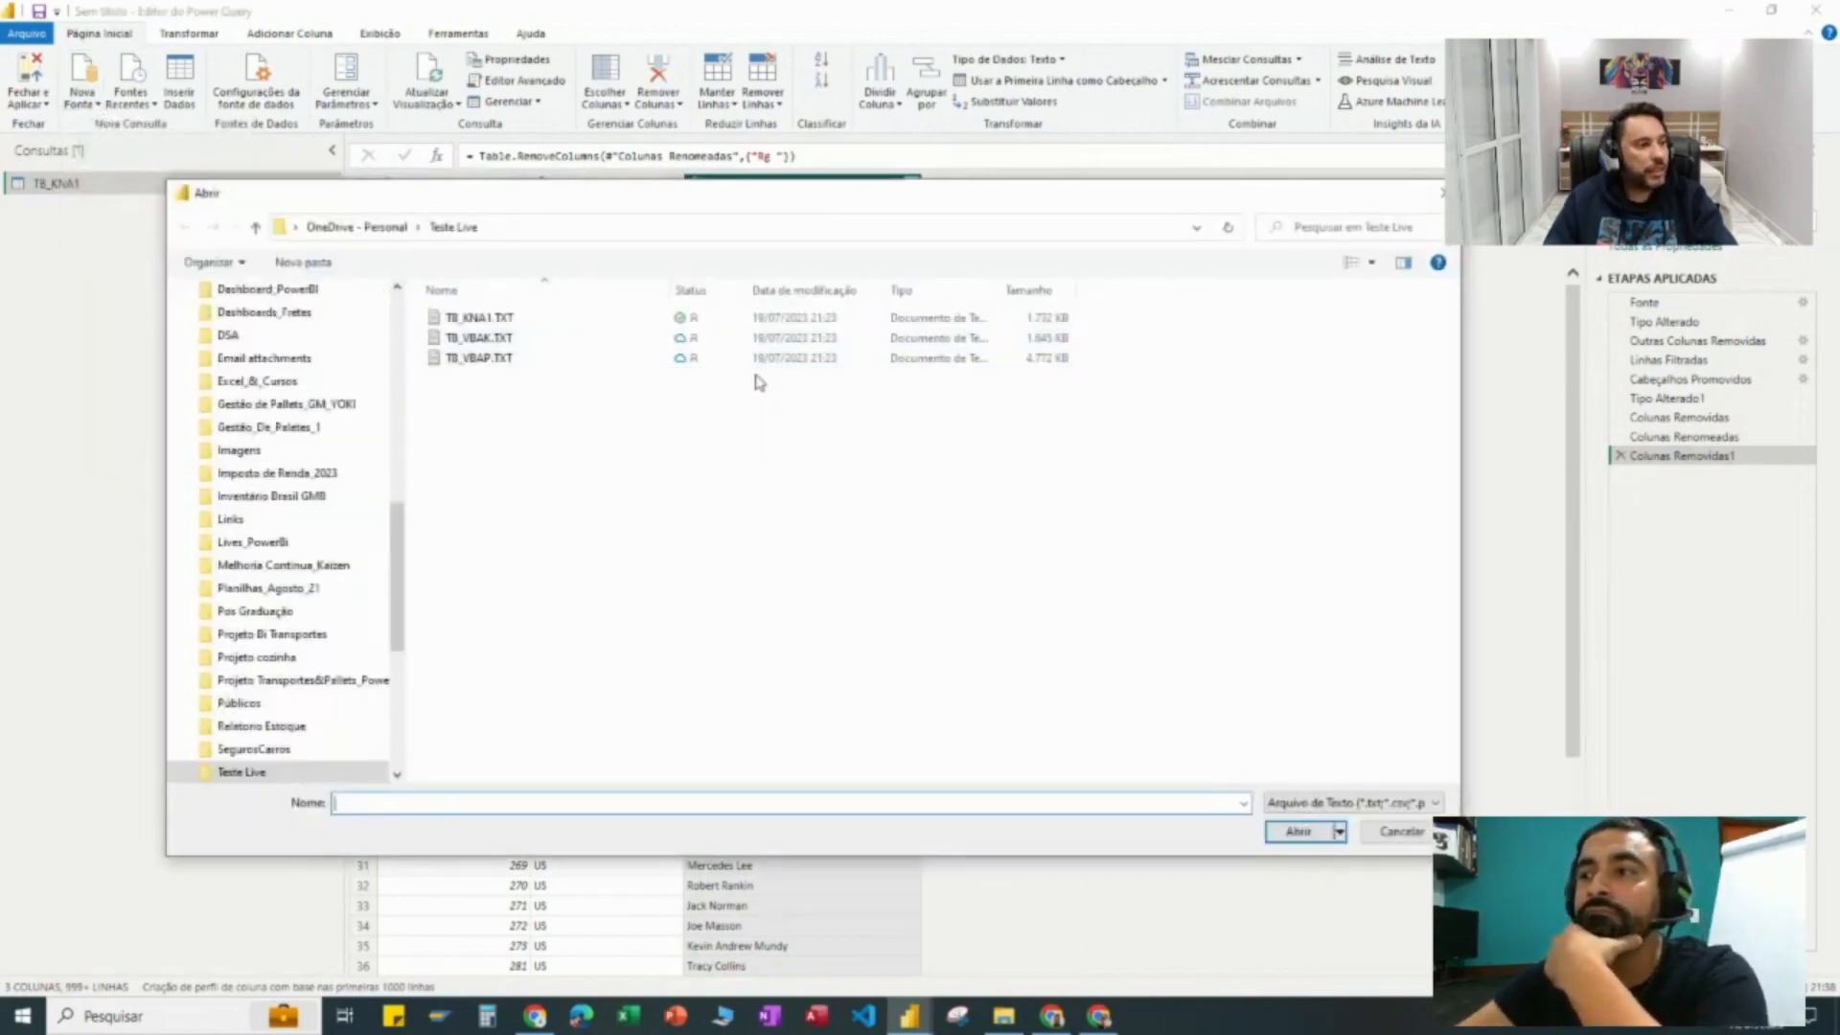
{"action": "left_click", "coordinate": [509, 339]}
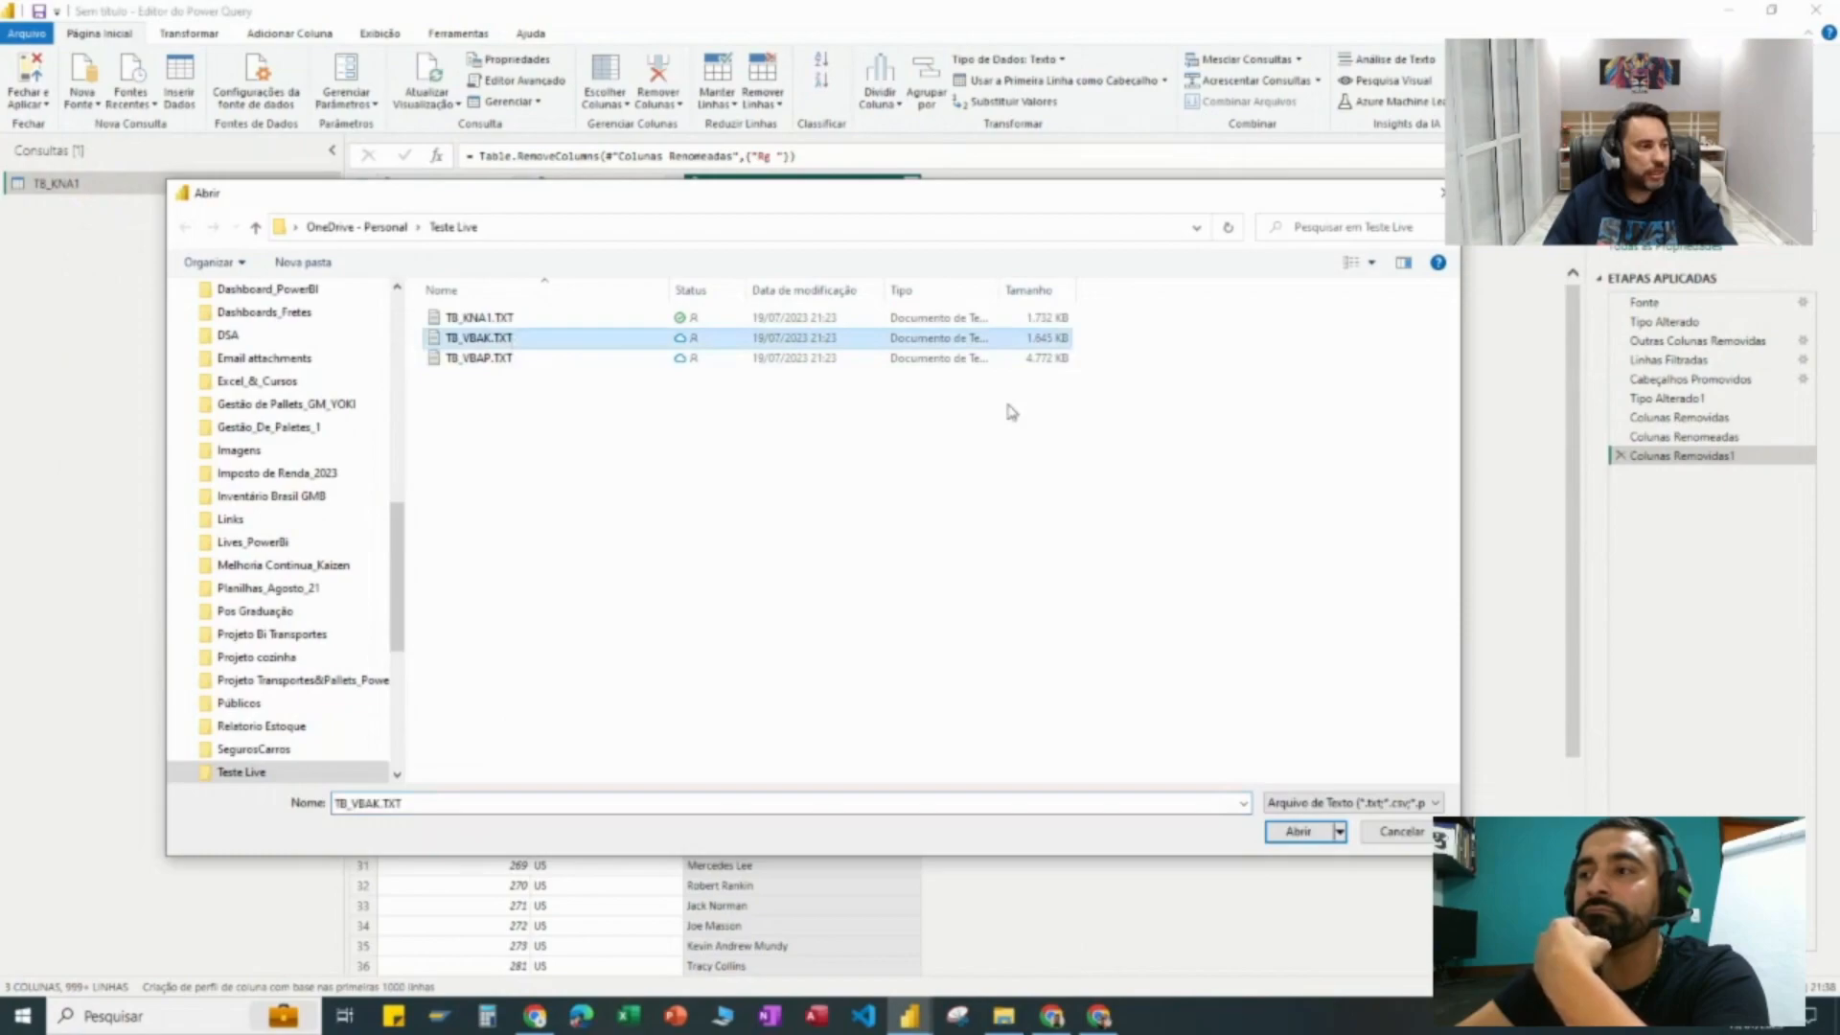
{"action": "left_click", "coordinate": [1298, 830]}
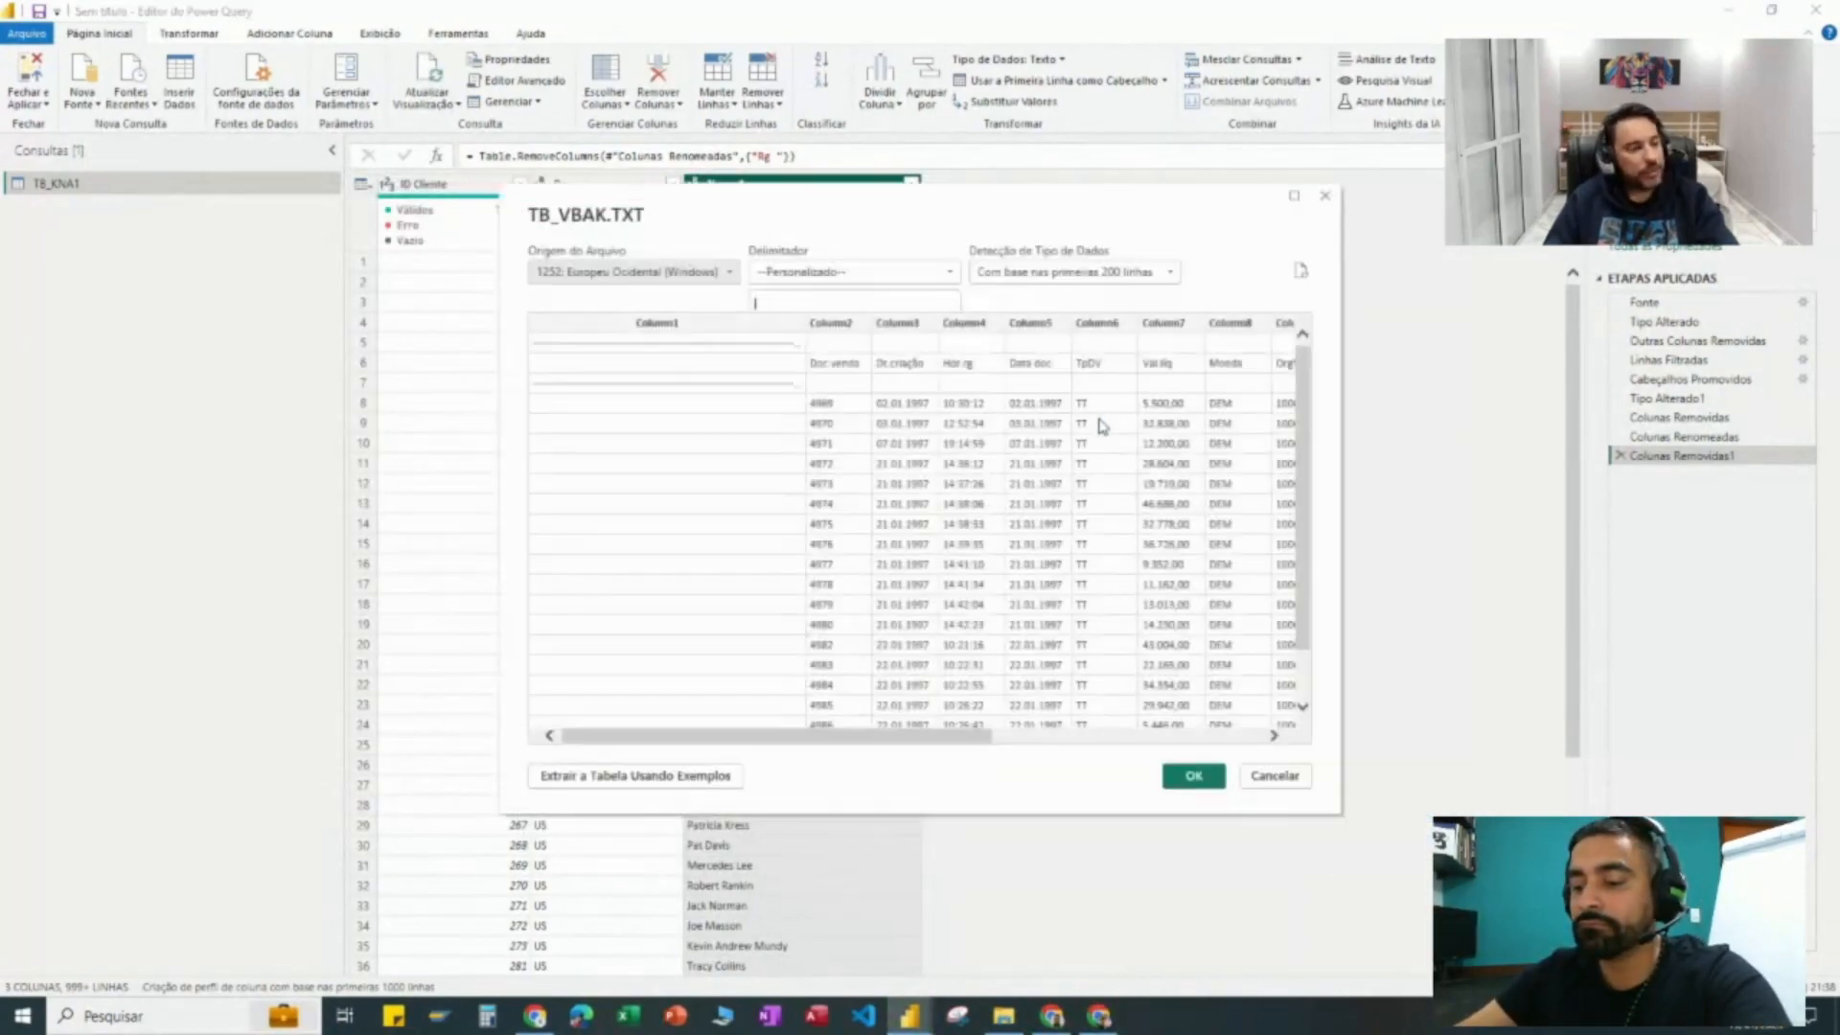
{"action": "left_click_drag", "start_coordinate": [945, 744], "coordinate": [879, 757]}
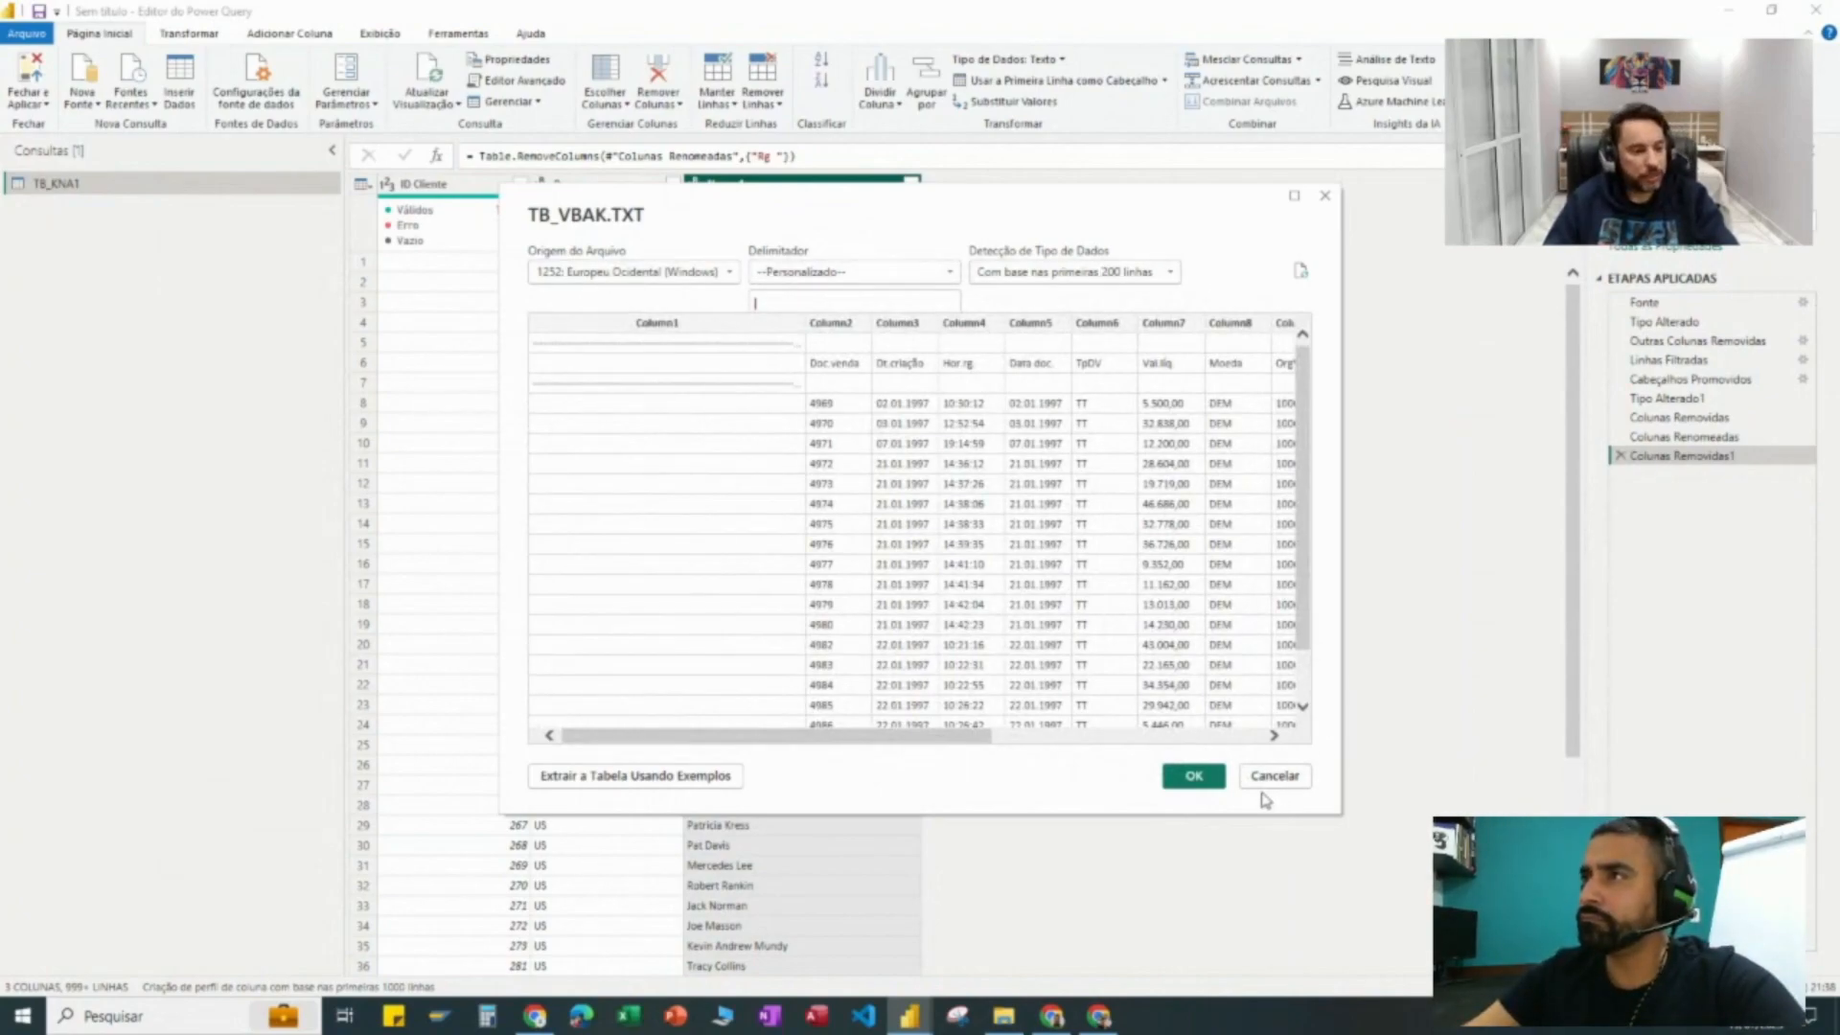
{"action": "left_click", "coordinate": [1195, 778]}
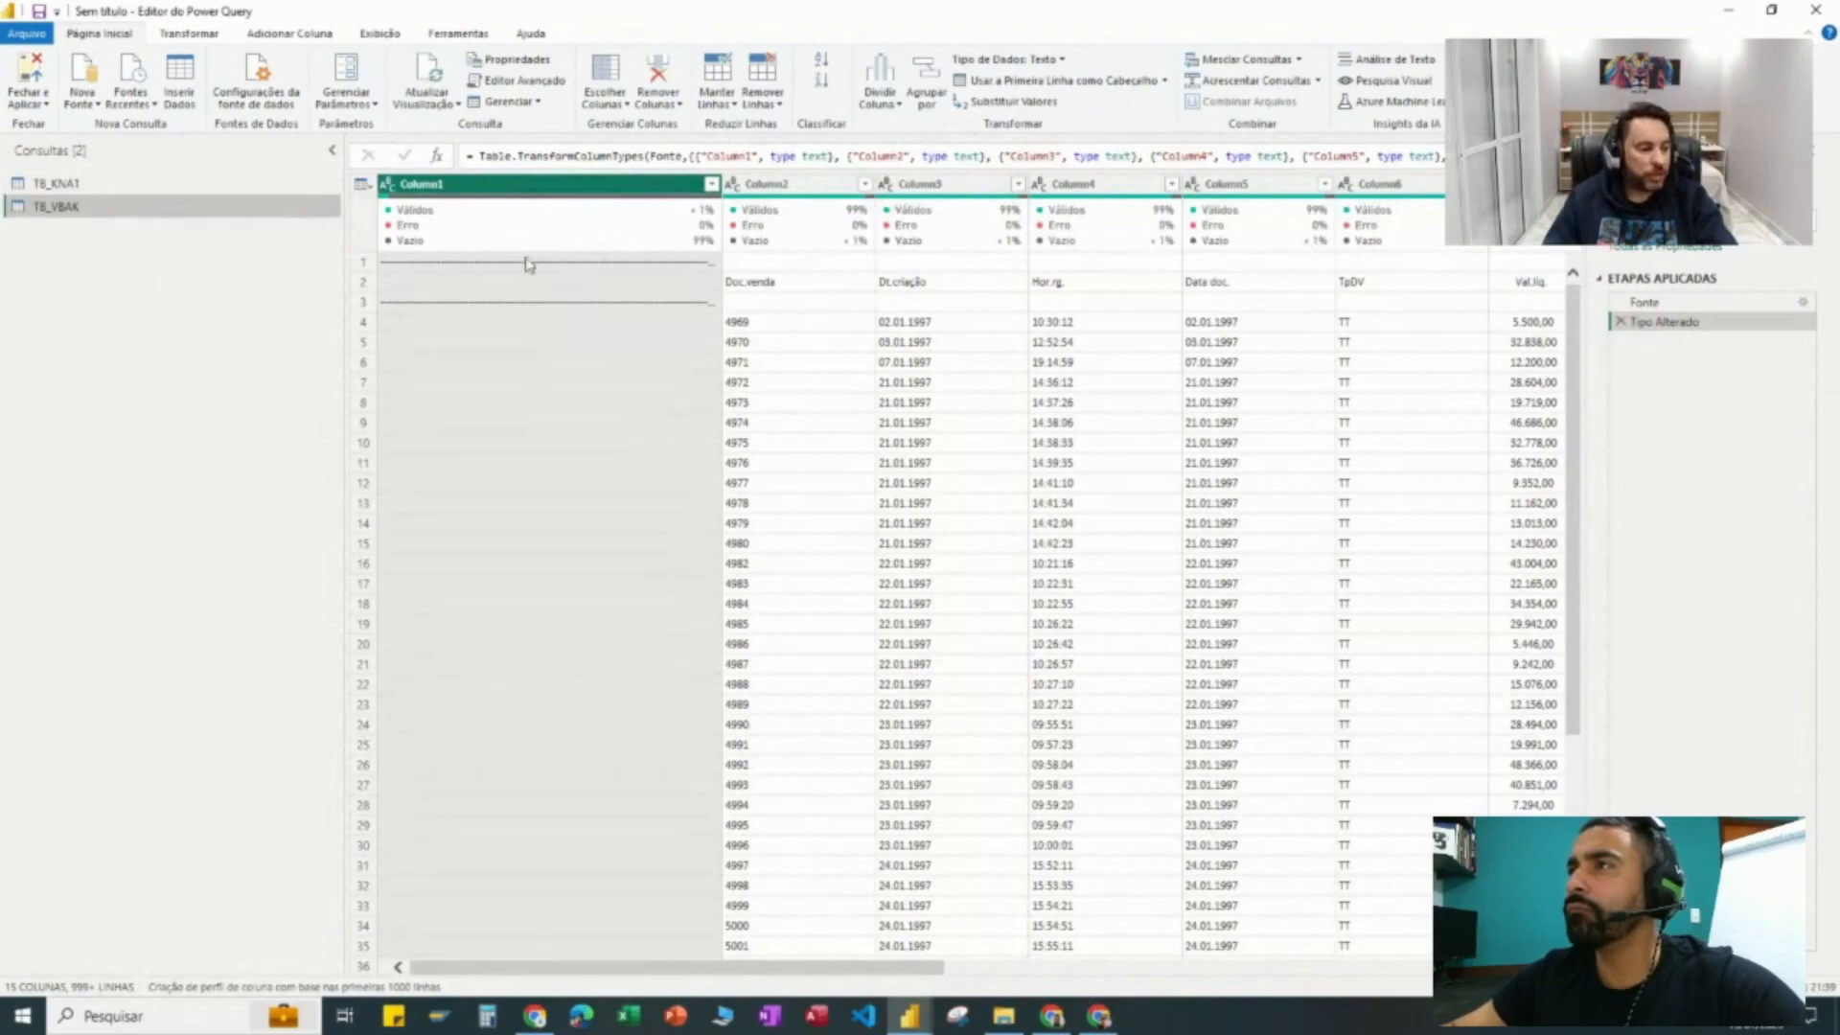
Step: Choose the columns to keep in TB_VBAK, excluding Column1 and Column15
{"action": "left_click_drag", "start_coordinate": [736, 968], "coordinate": [1380, 971]}
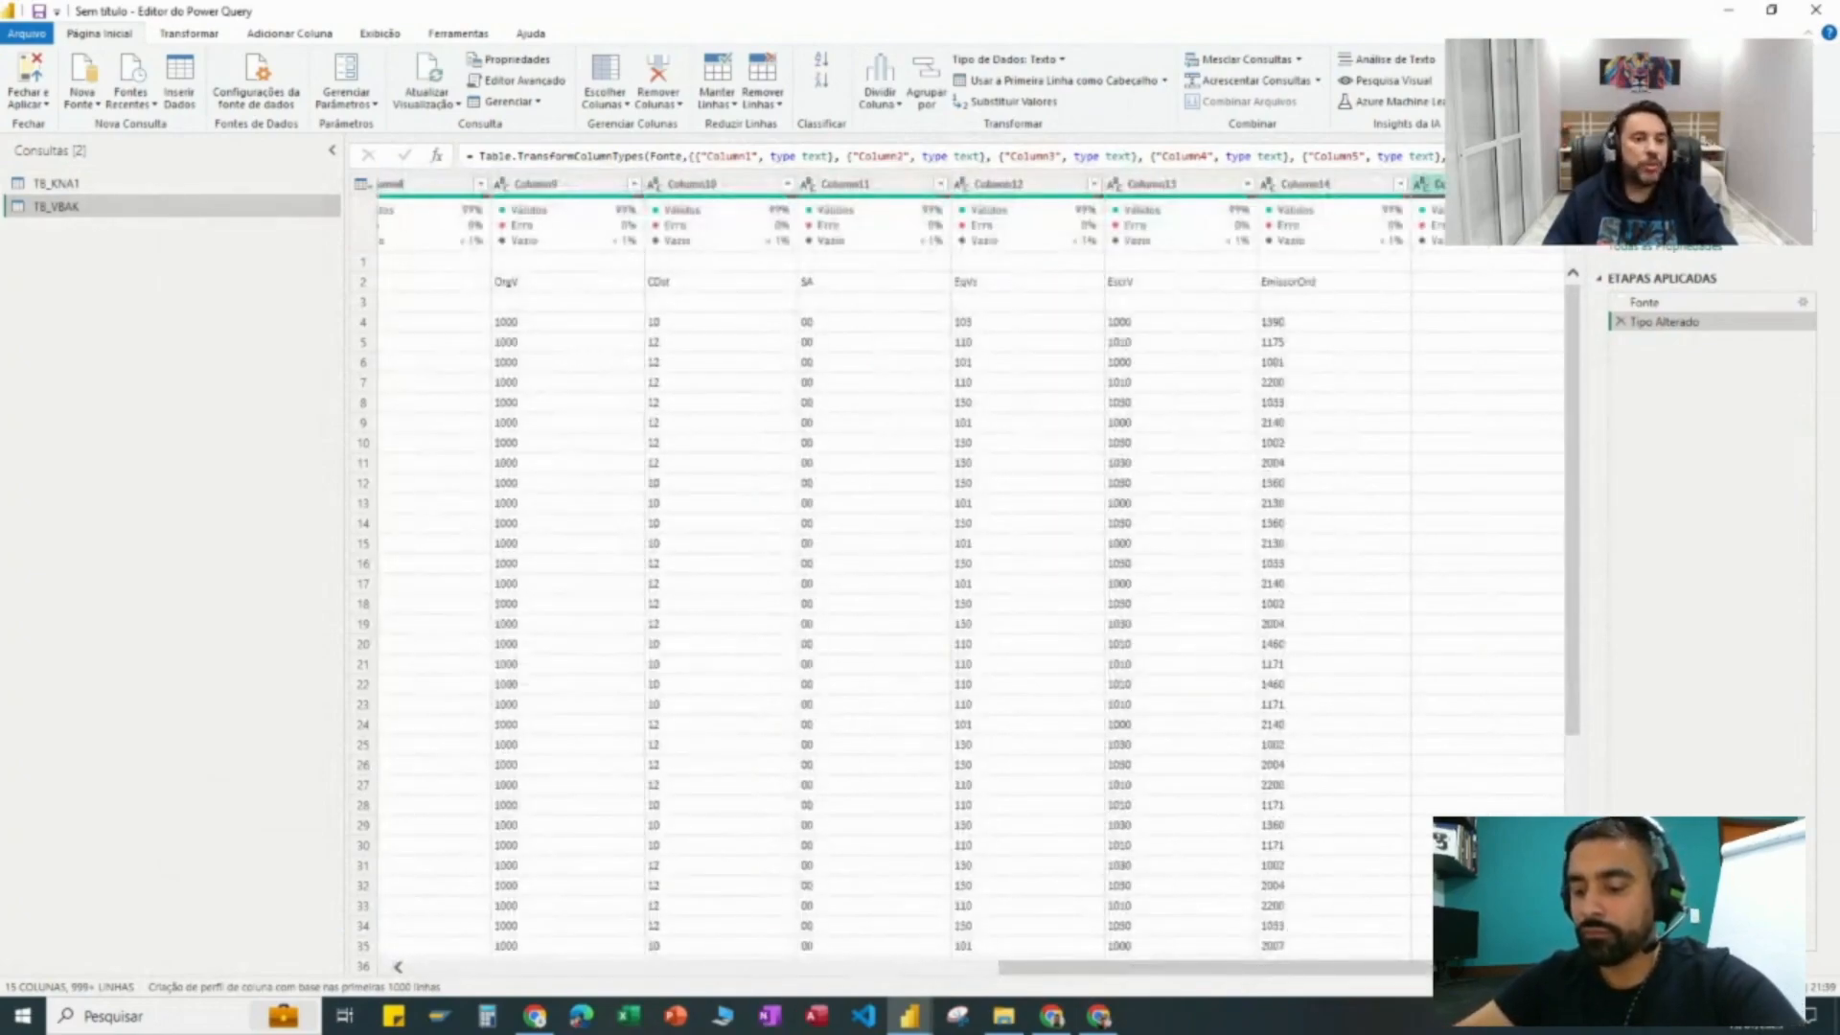
{"action": "left_click_drag", "start_coordinate": [1409, 970], "coordinate": [820, 970]}
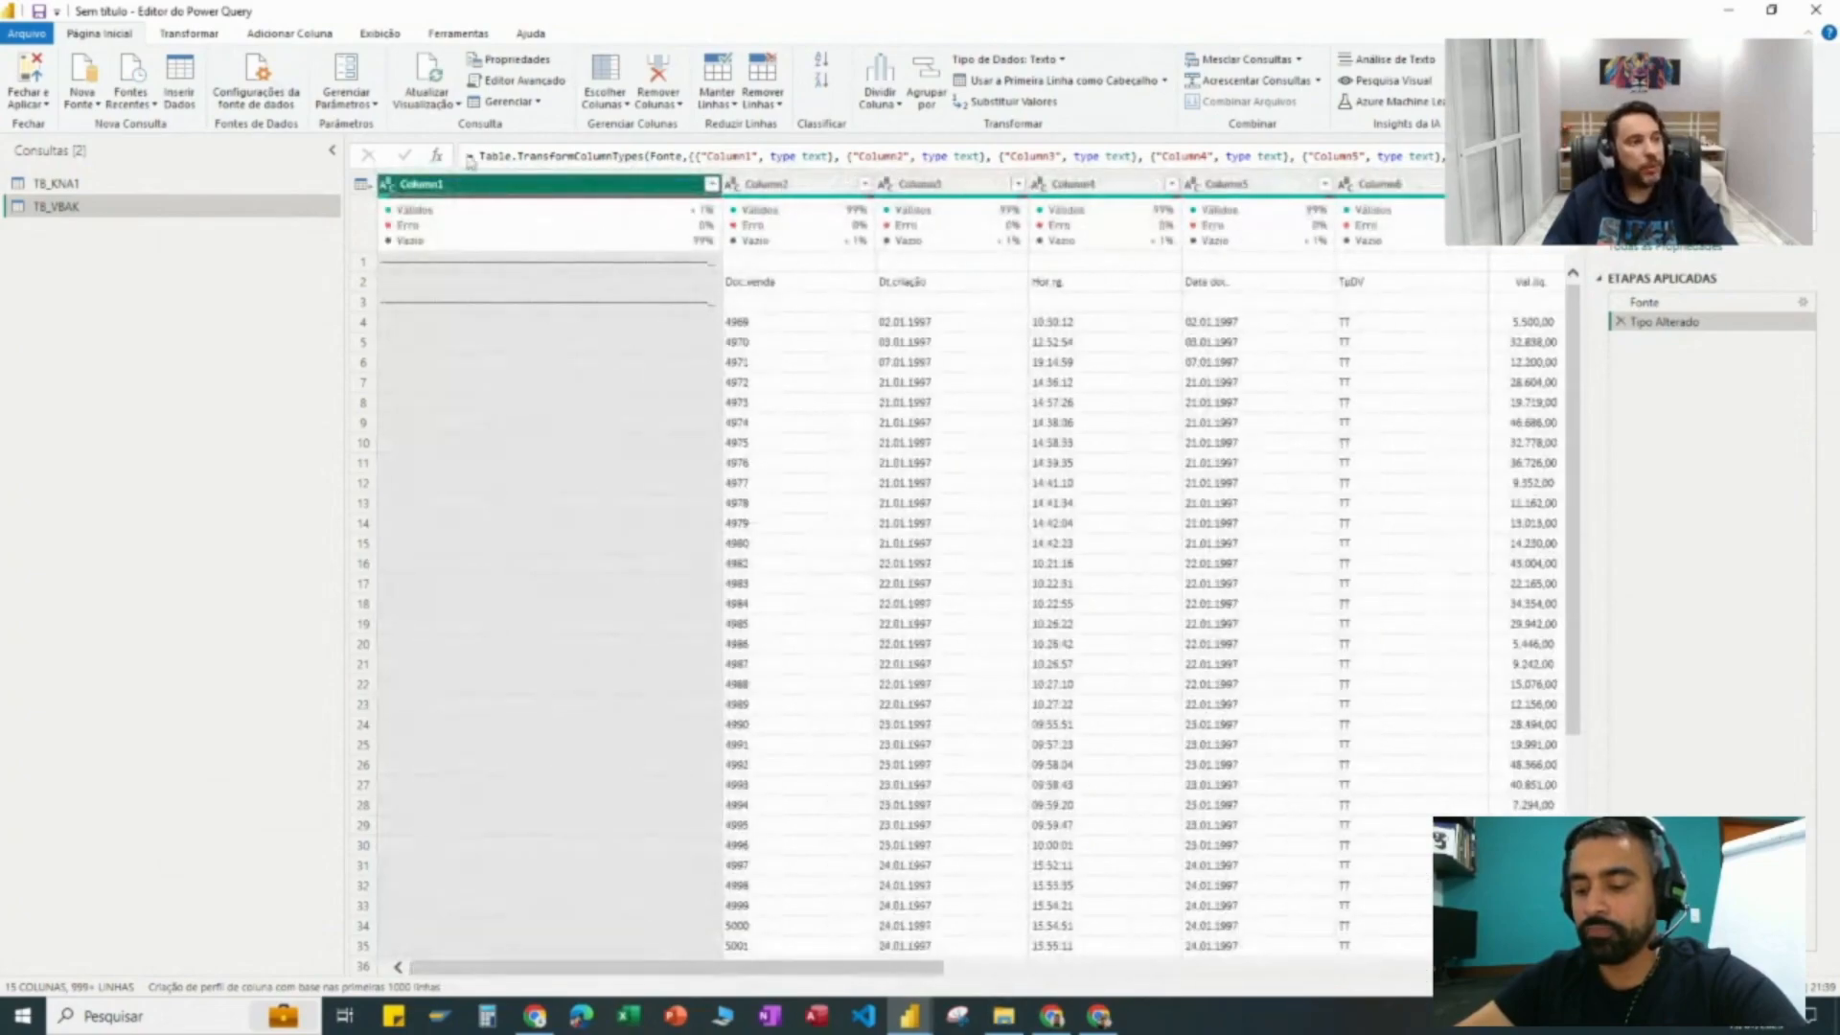
{"action": "left_click", "coordinate": [625, 104]}
{"action": "left_click", "coordinate": [624, 127]}
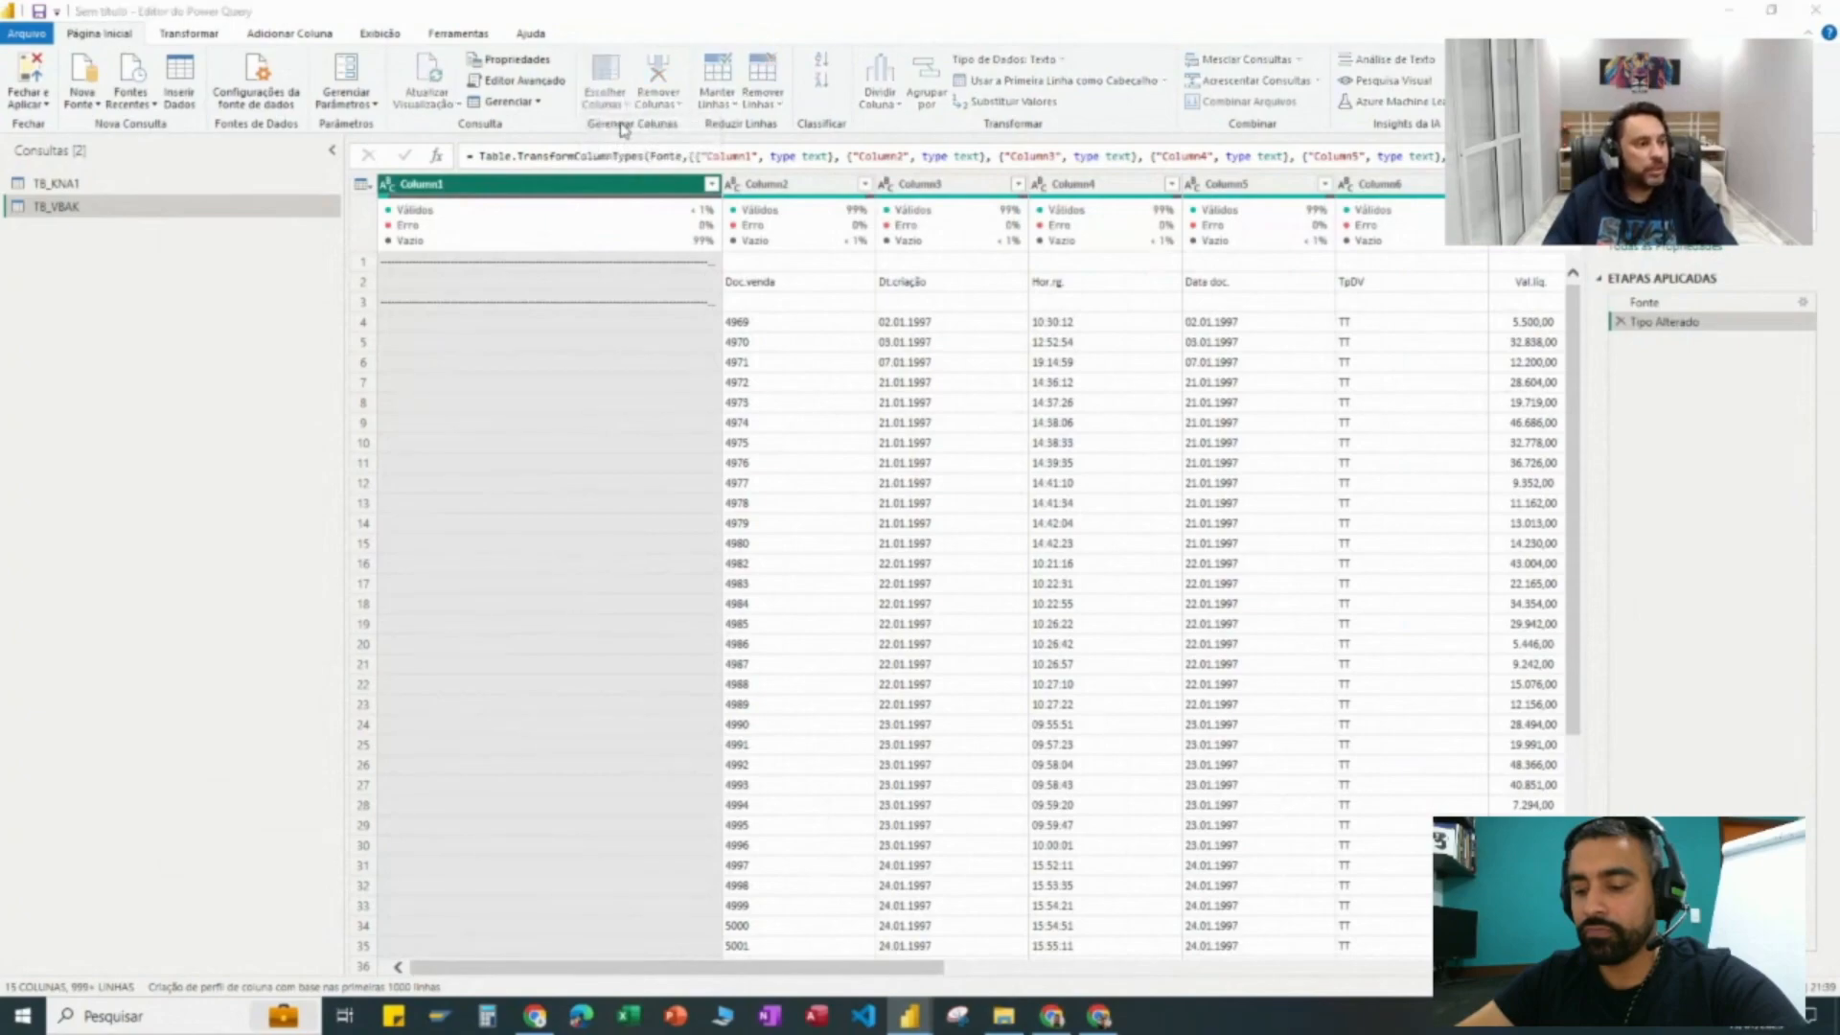
{"action": "left_click", "coordinate": [797, 351]}
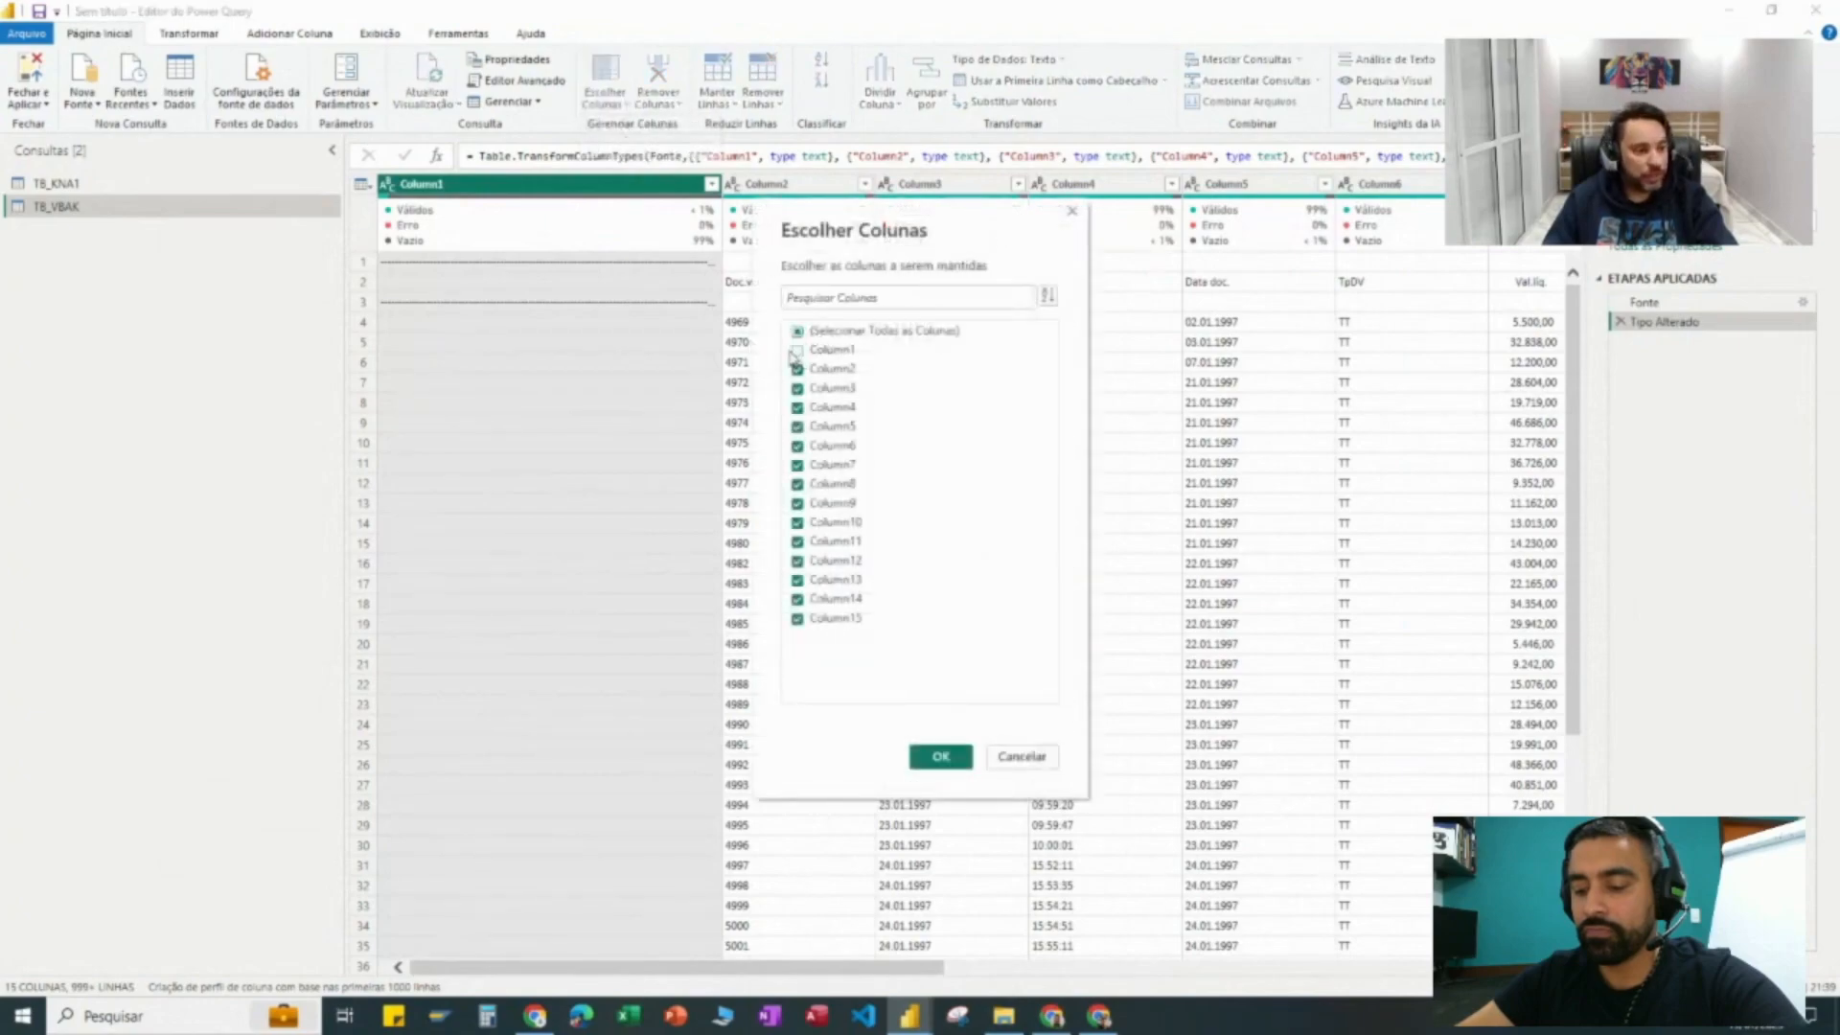
{"action": "left_click", "coordinate": [797, 619]}
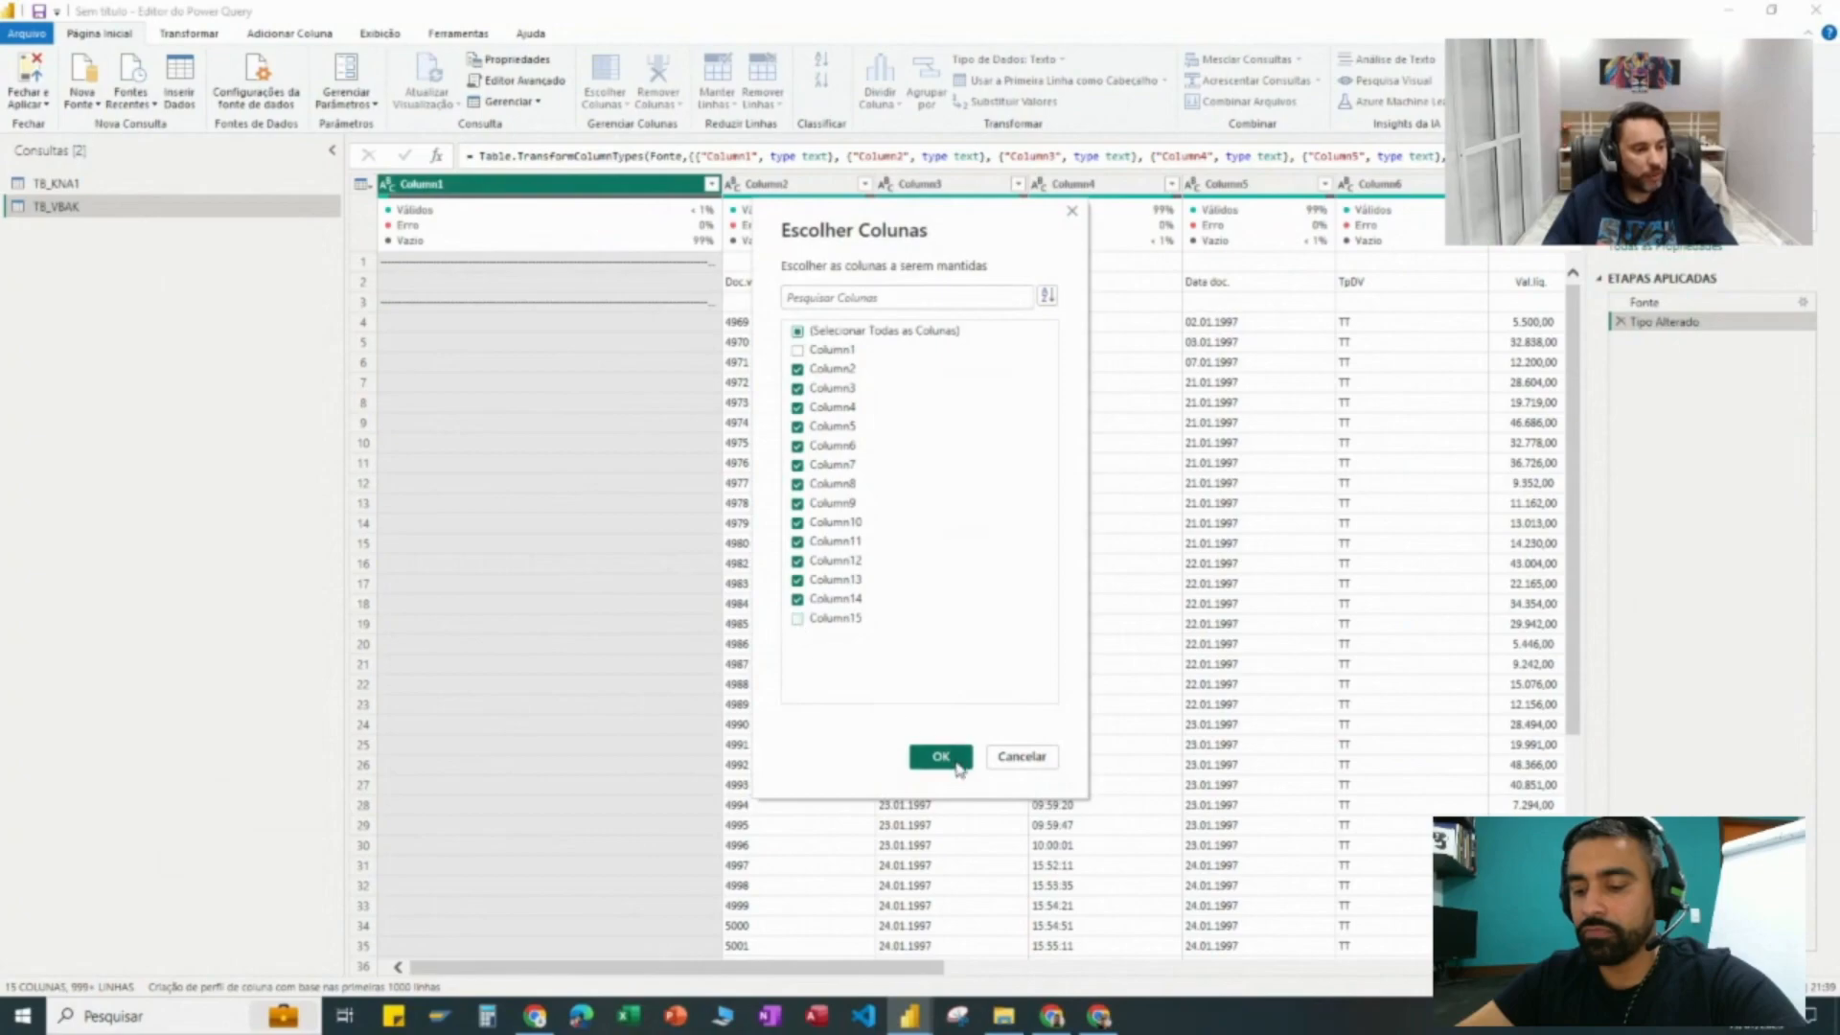
{"action": "left_click", "coordinate": [955, 763]}
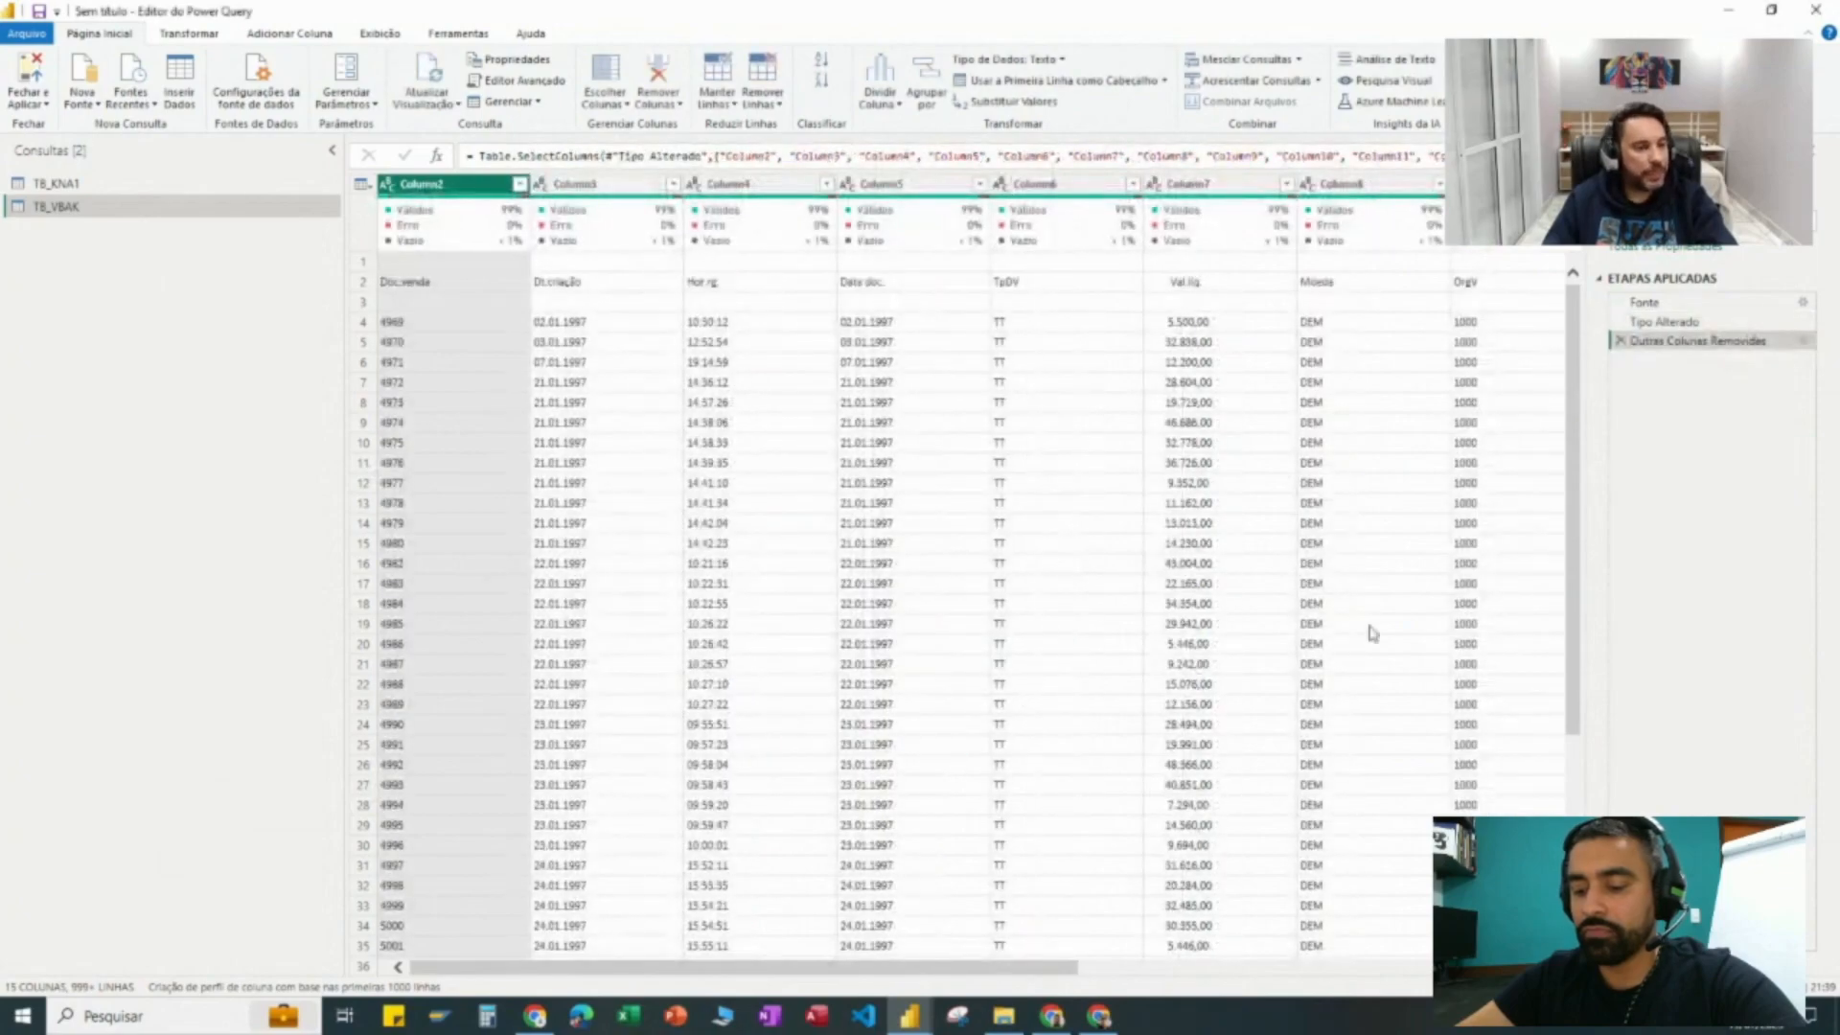
Step: Filter the blank rows out of Column2 in the TB_VBAK query
{"action": "left_click", "coordinate": [510, 259]}
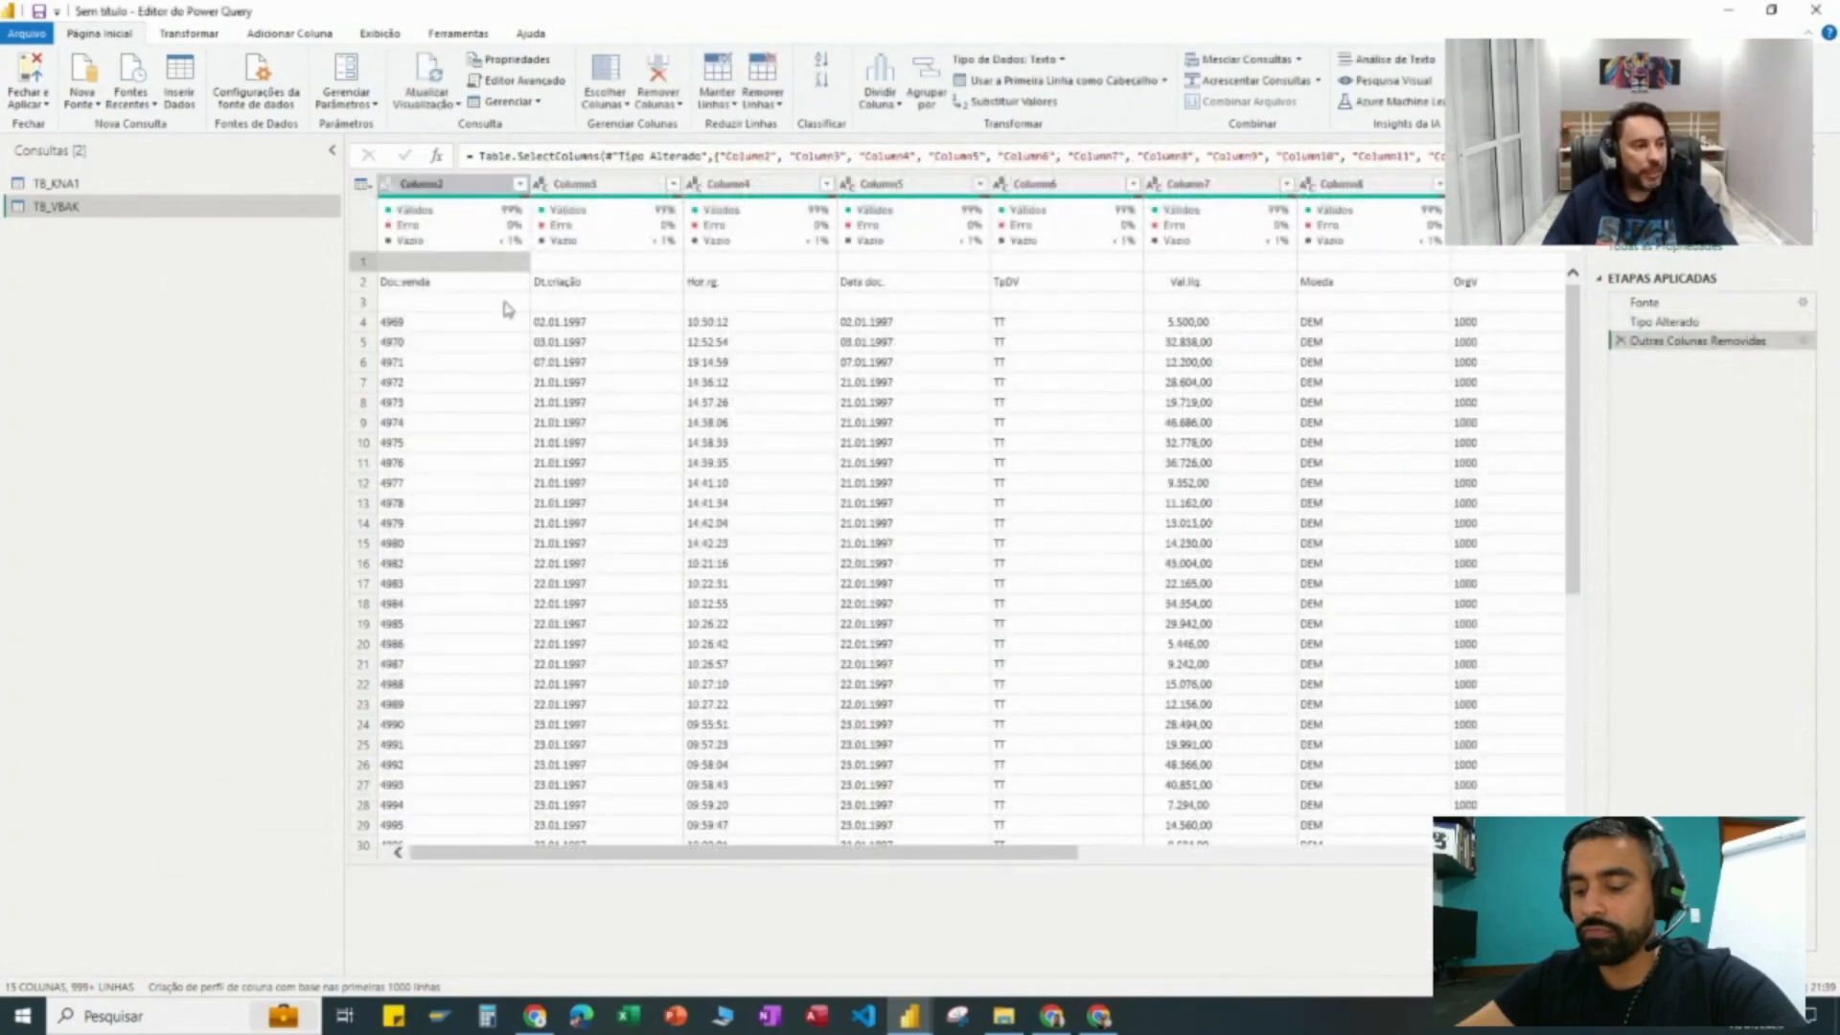
{"action": "left_click", "coordinate": [508, 305]}
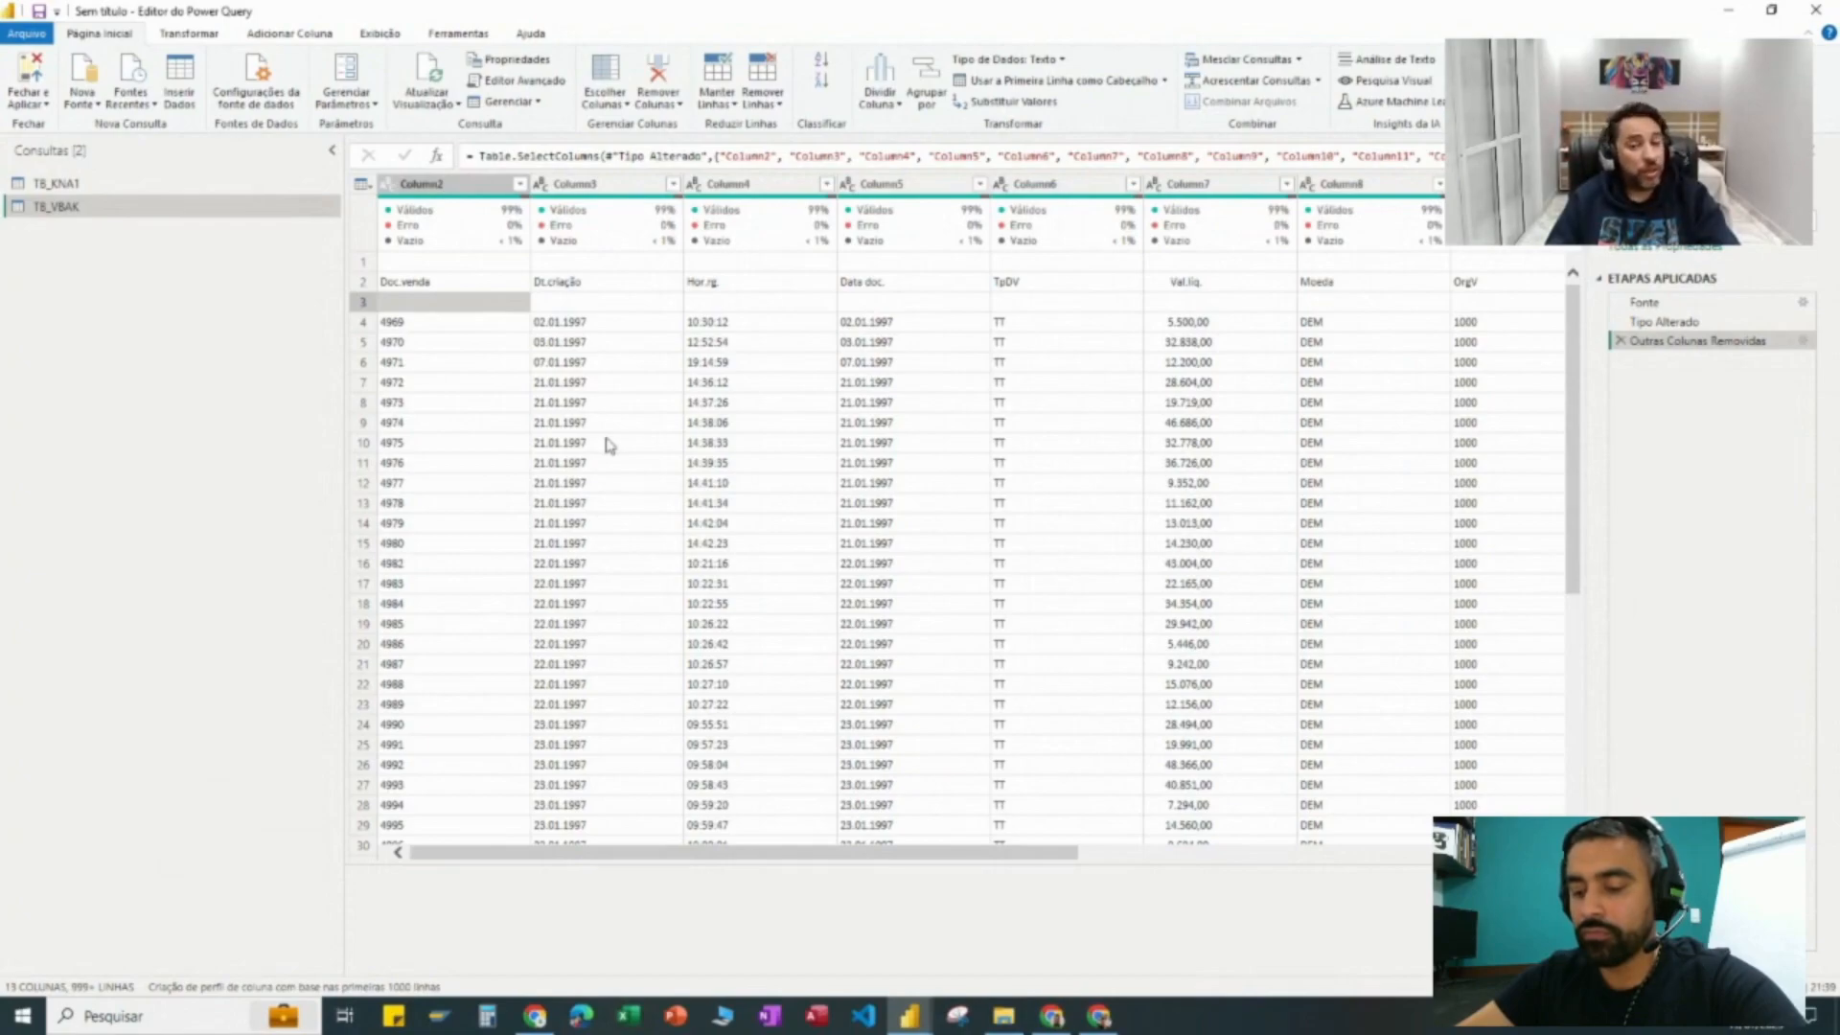
{"action": "left_click", "coordinate": [519, 185]}
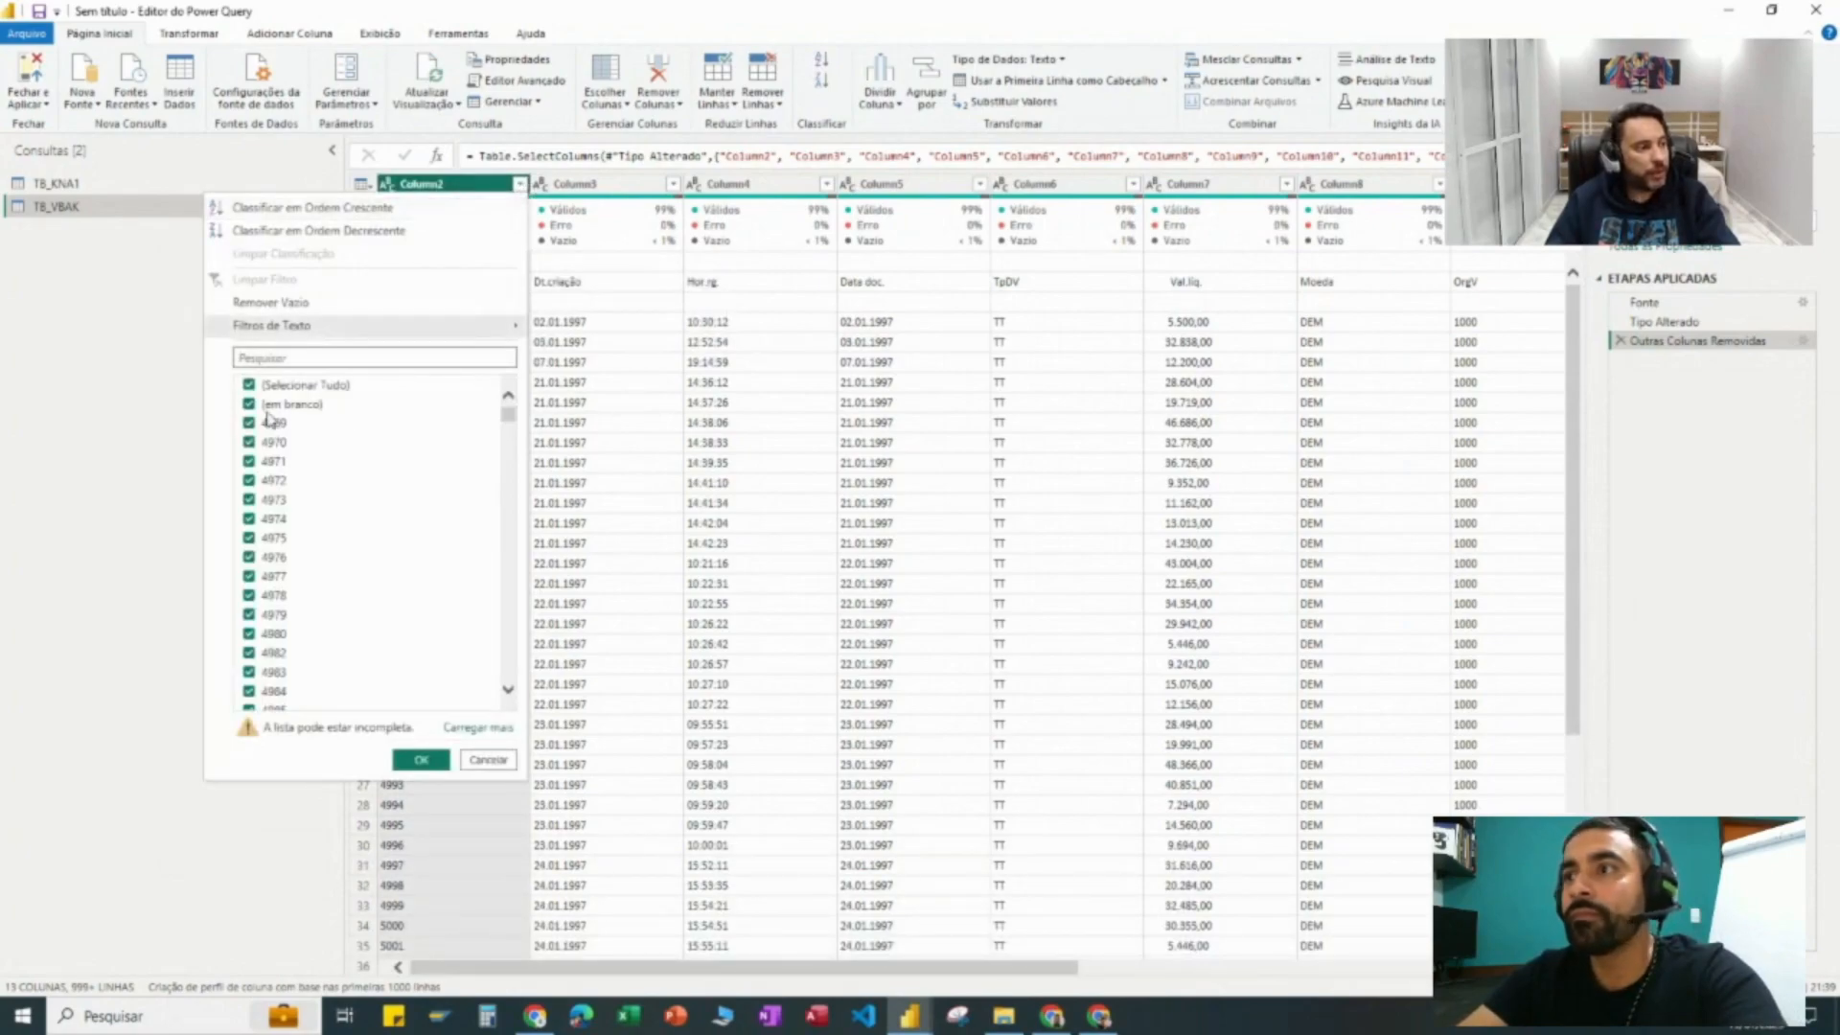
{"action": "left_click", "coordinate": [250, 405]}
{"action": "left_click", "coordinate": [423, 760]}
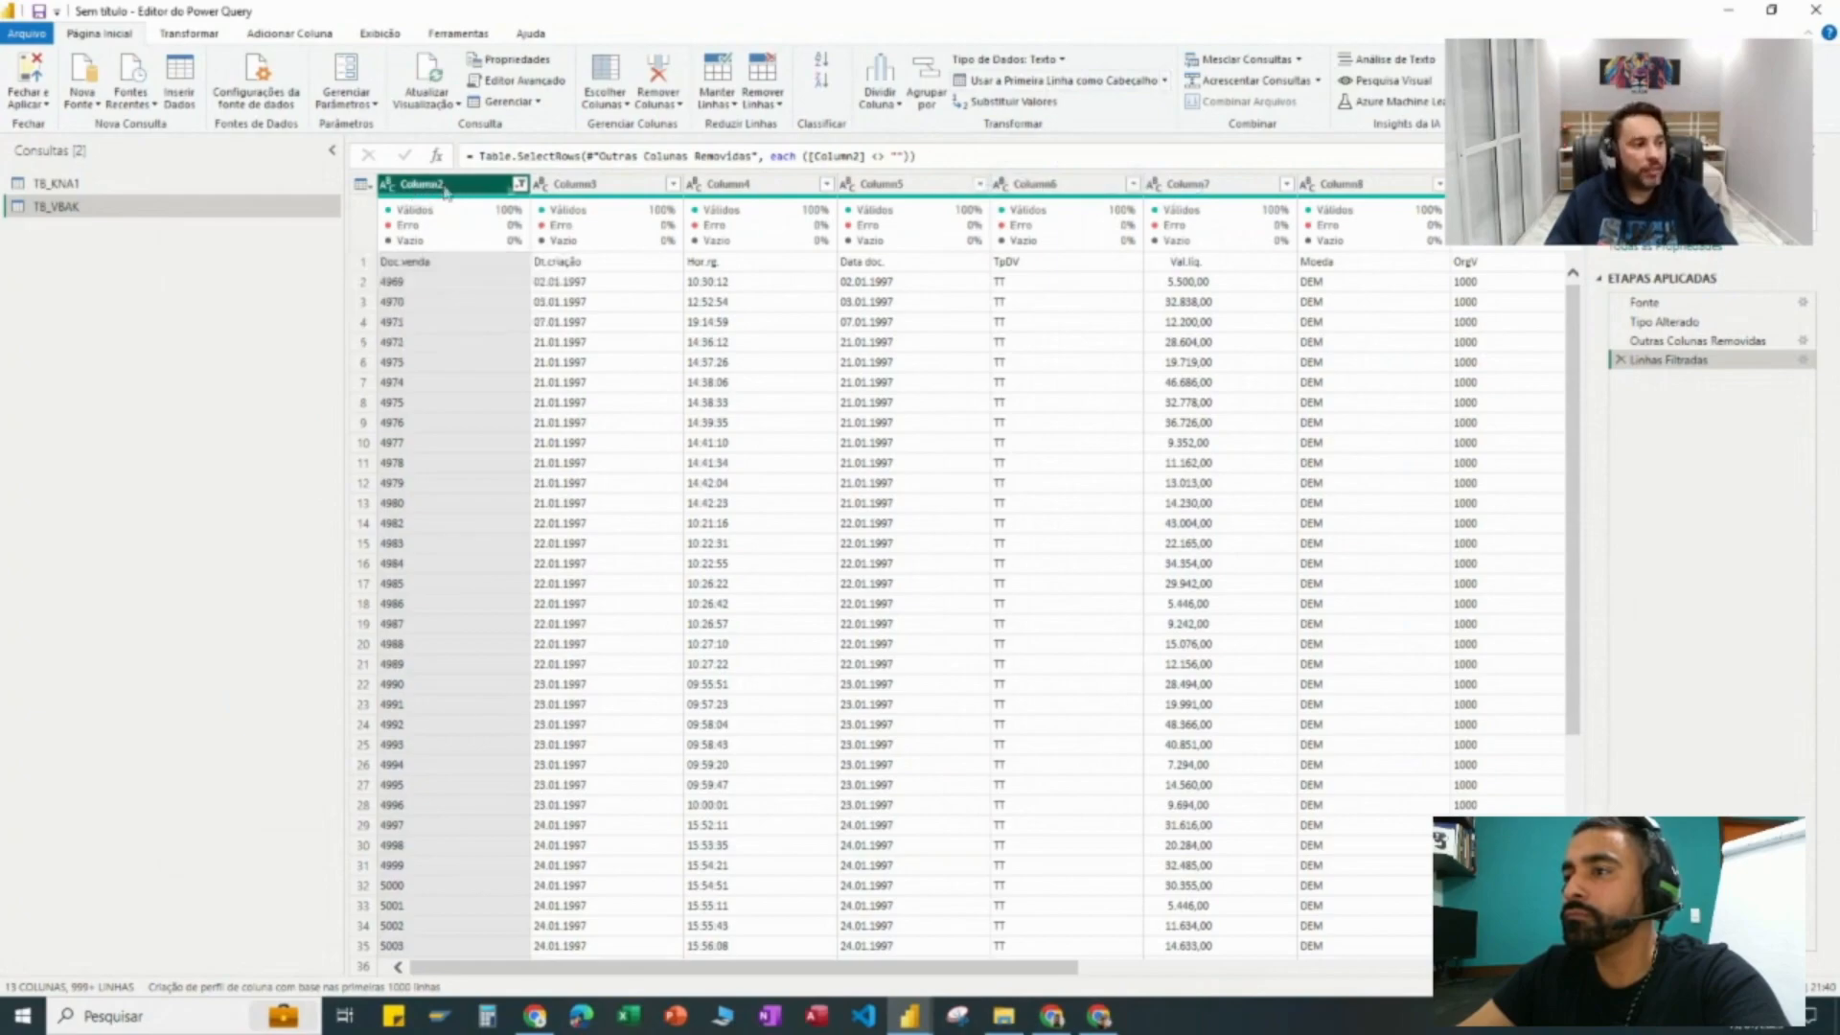
Step: Promote the first row of TB_VBAK to column headers and delete the automatic type-change step that follows it
{"action": "left_click", "coordinate": [1039, 85]}
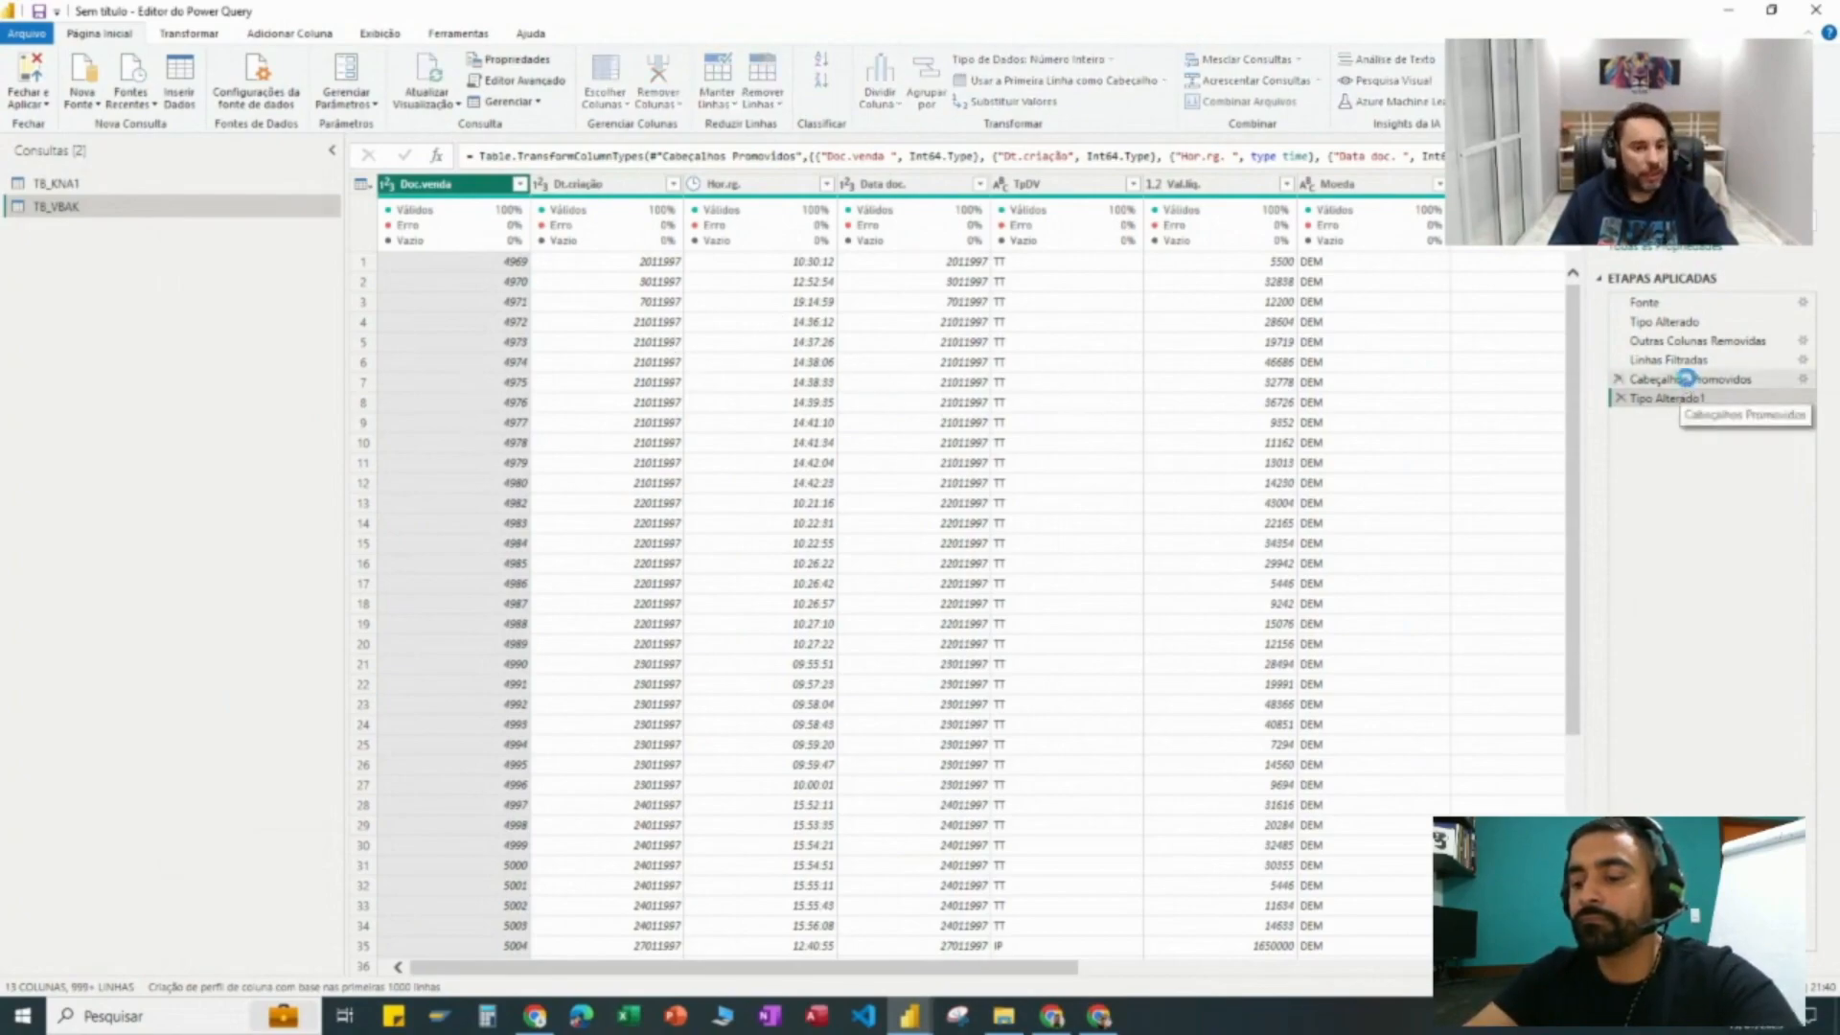
{"action": "left_click", "coordinate": [1684, 379]}
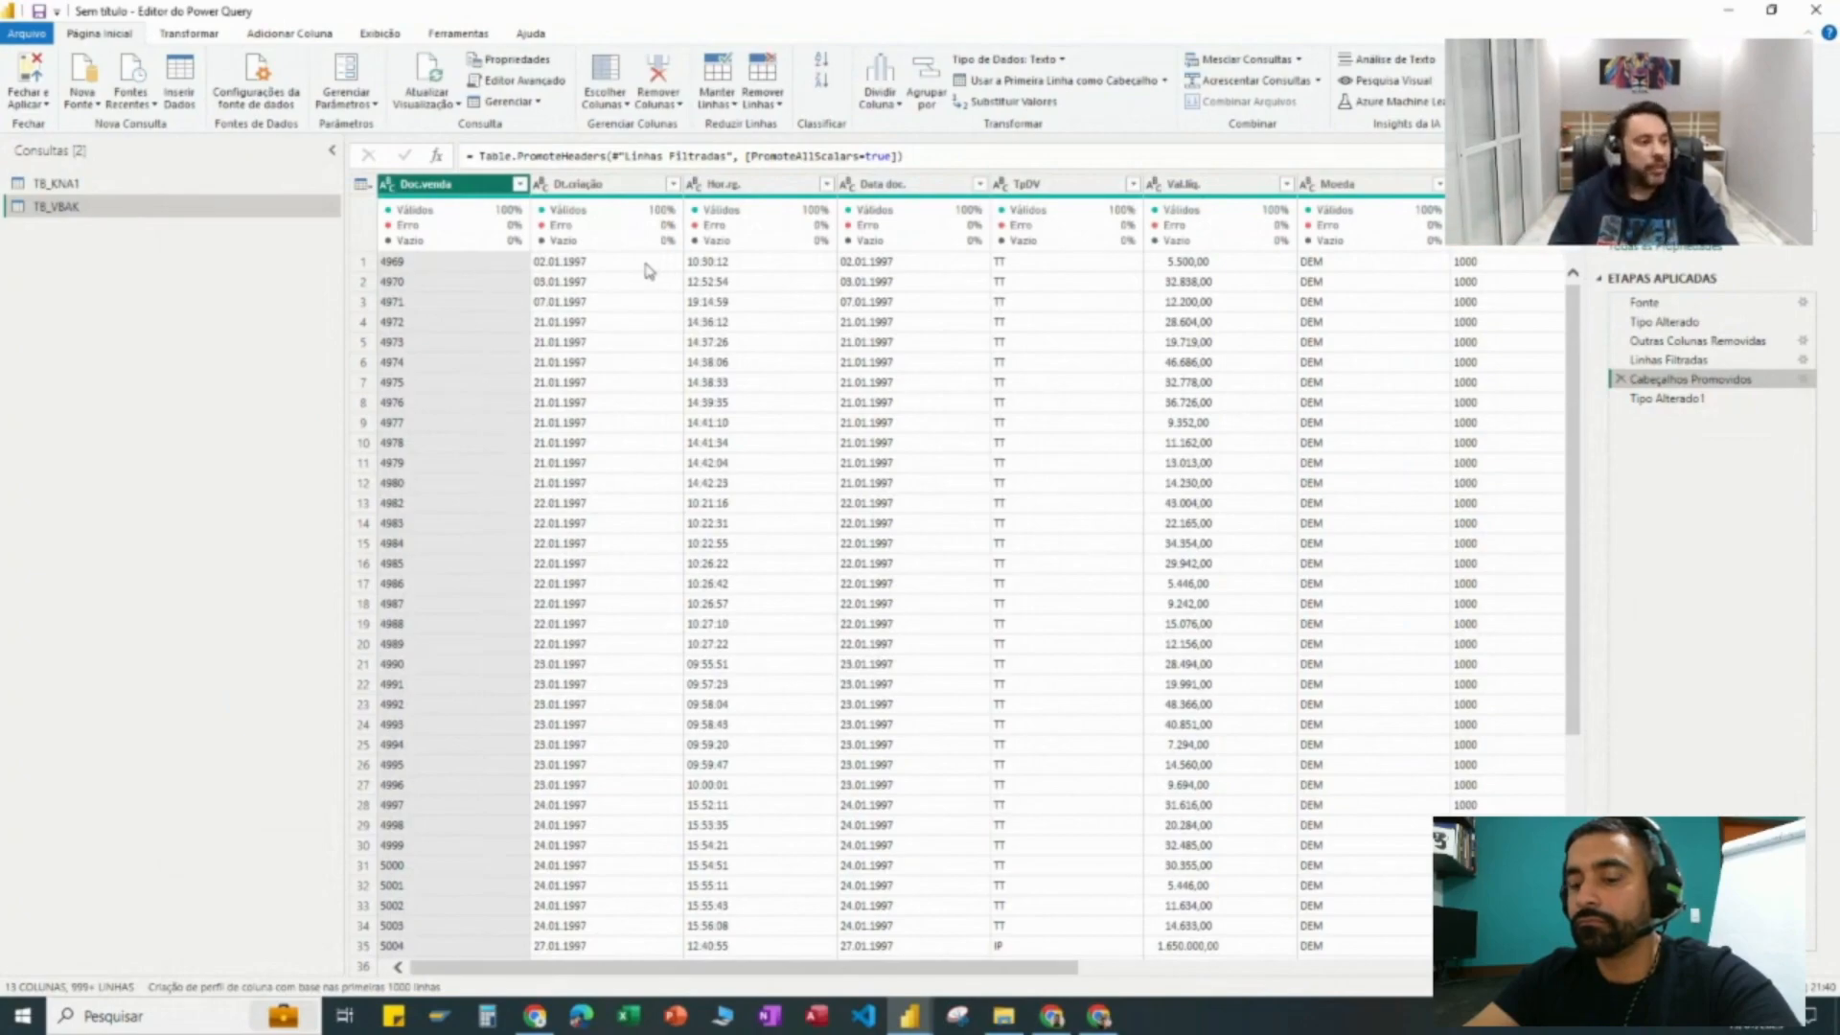
{"action": "left_click", "coordinate": [1685, 400]}
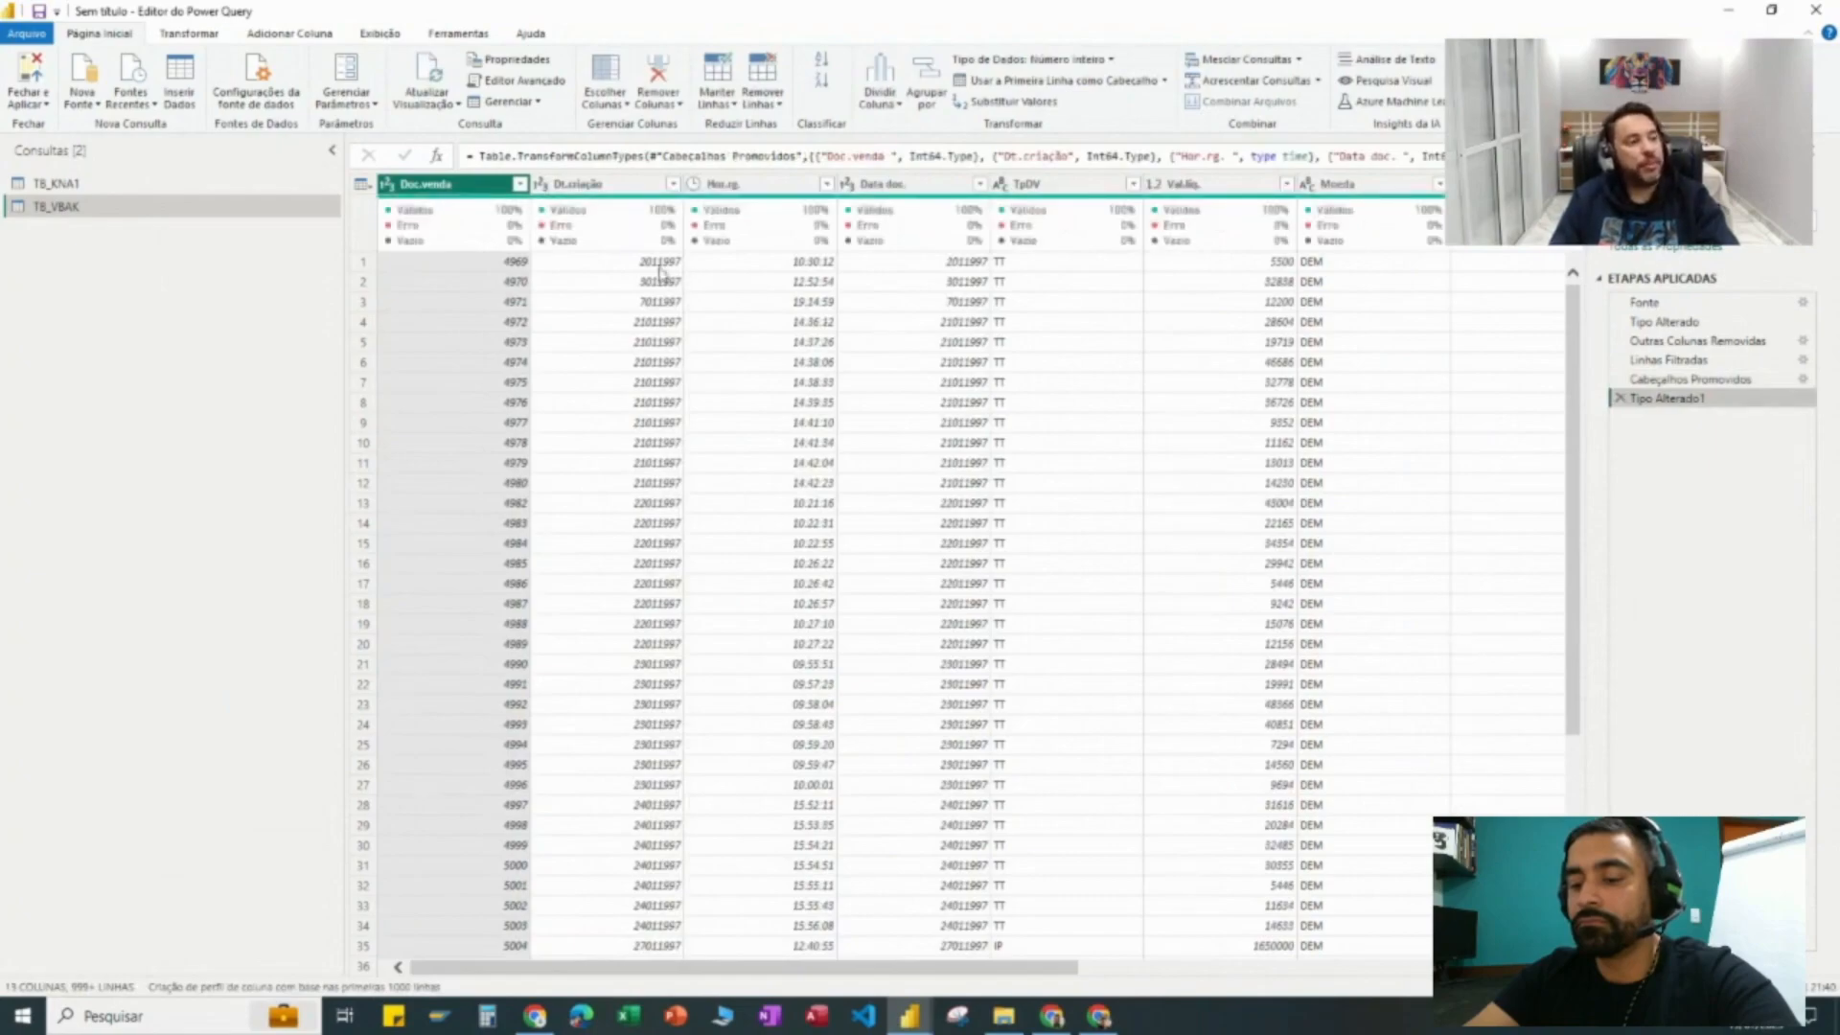
{"action": "mouse_move", "coordinate": [594, 242]}
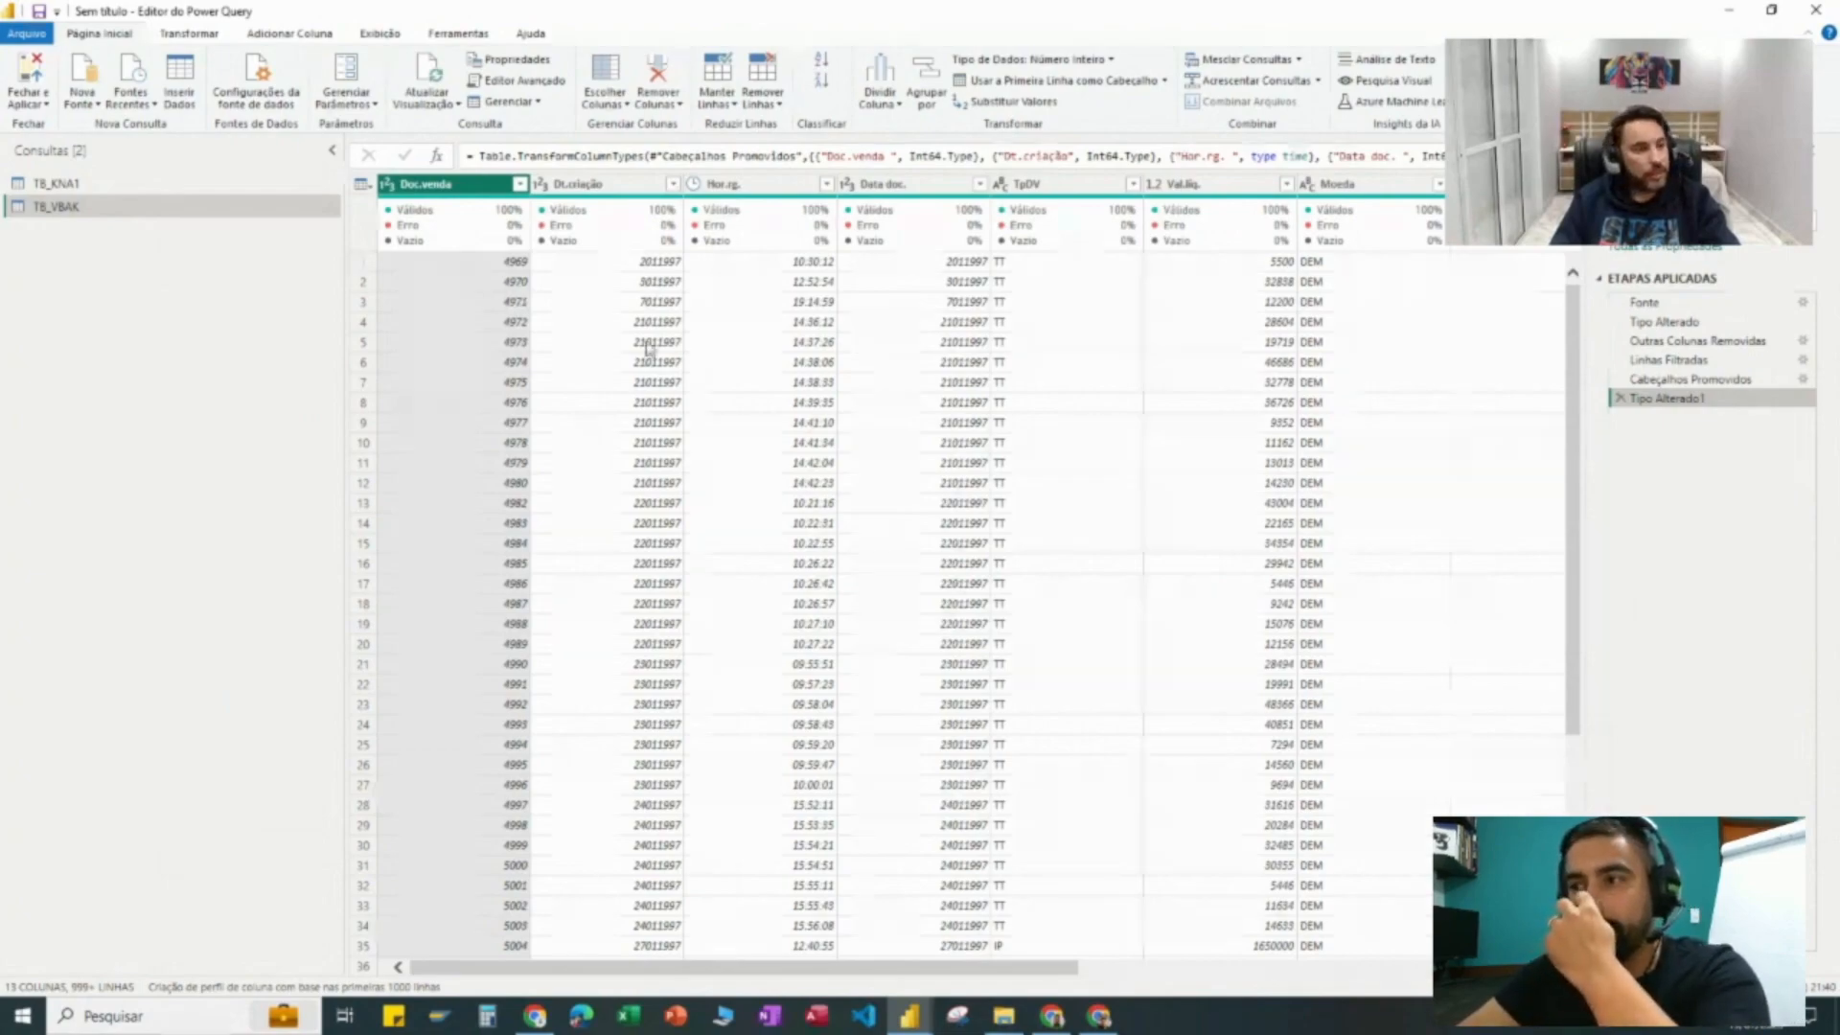
{"action": "left_click", "coordinate": [1619, 400]}
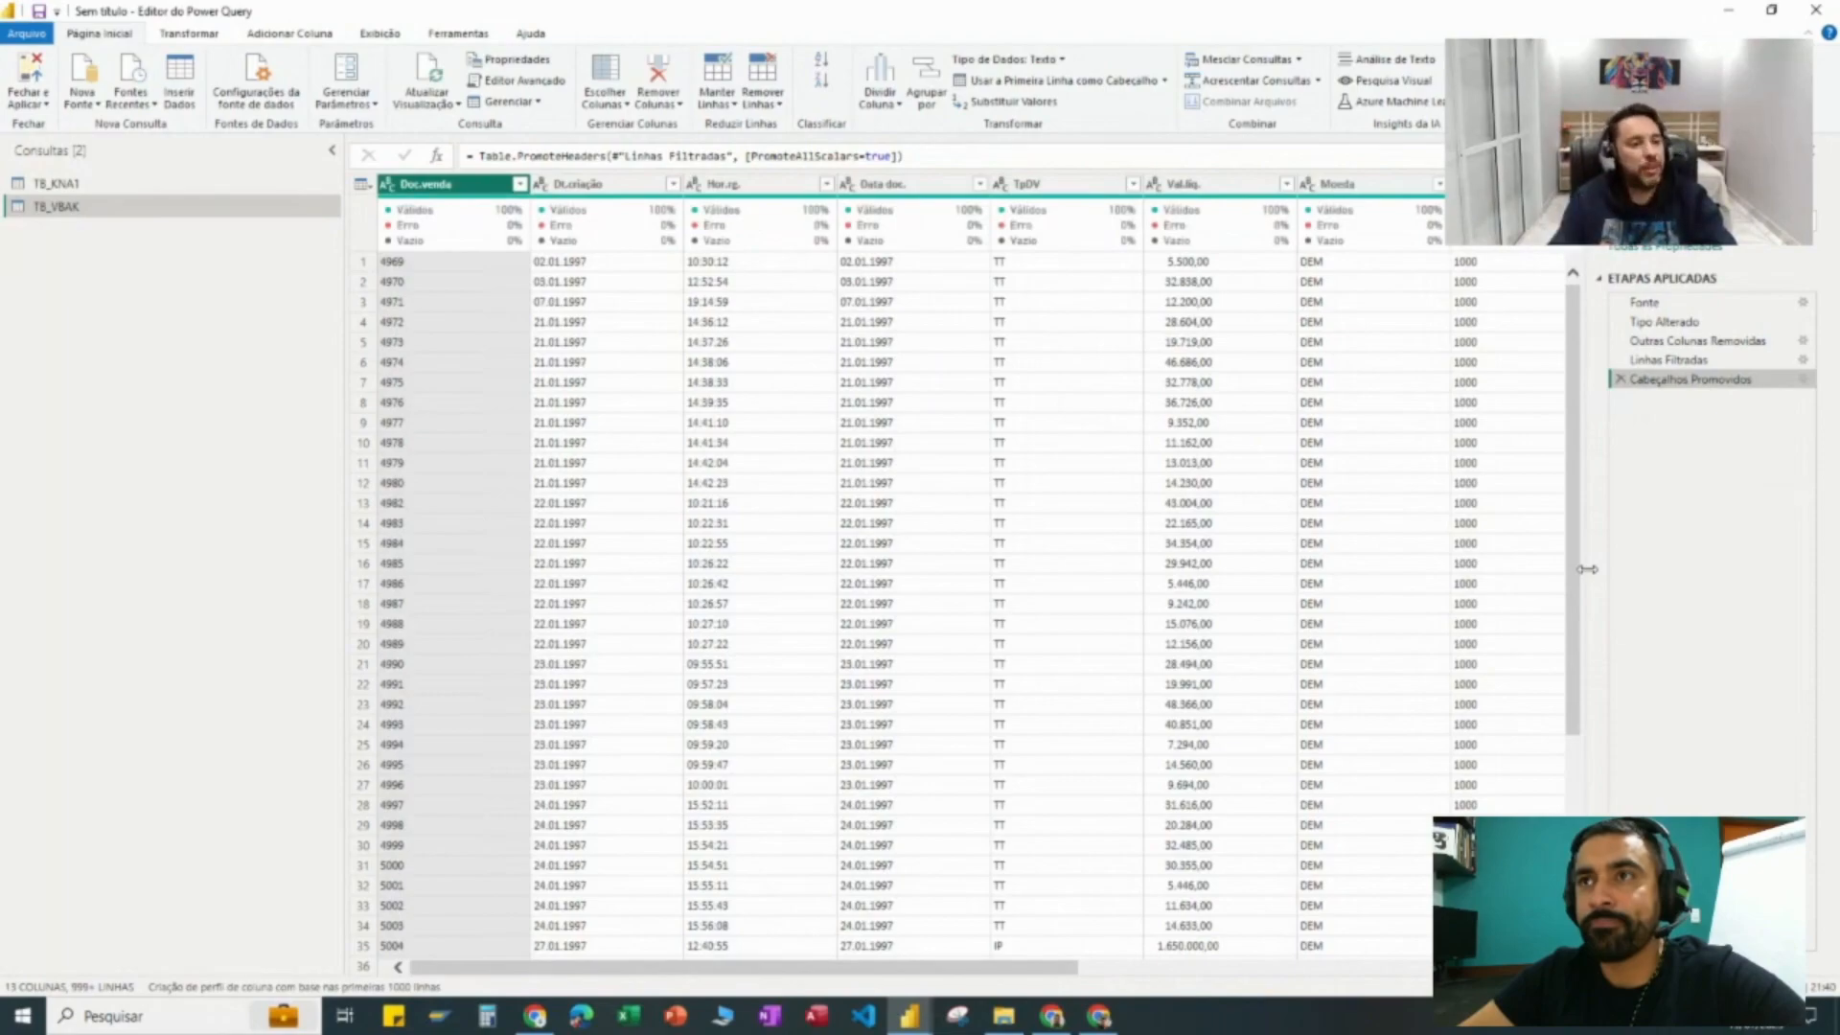
Step: Change the data type of the Dt.criação and Data doc. columns together to Data (date)
{"action": "mouse_move", "coordinate": [1051, 977]}
{"action": "left_mouse_down"}
{"action": "mouse_move", "coordinate": [1408, 970]}
{"action": "mouse_move", "coordinate": [1061, 964]}
{"action": "left_mouse_up"}
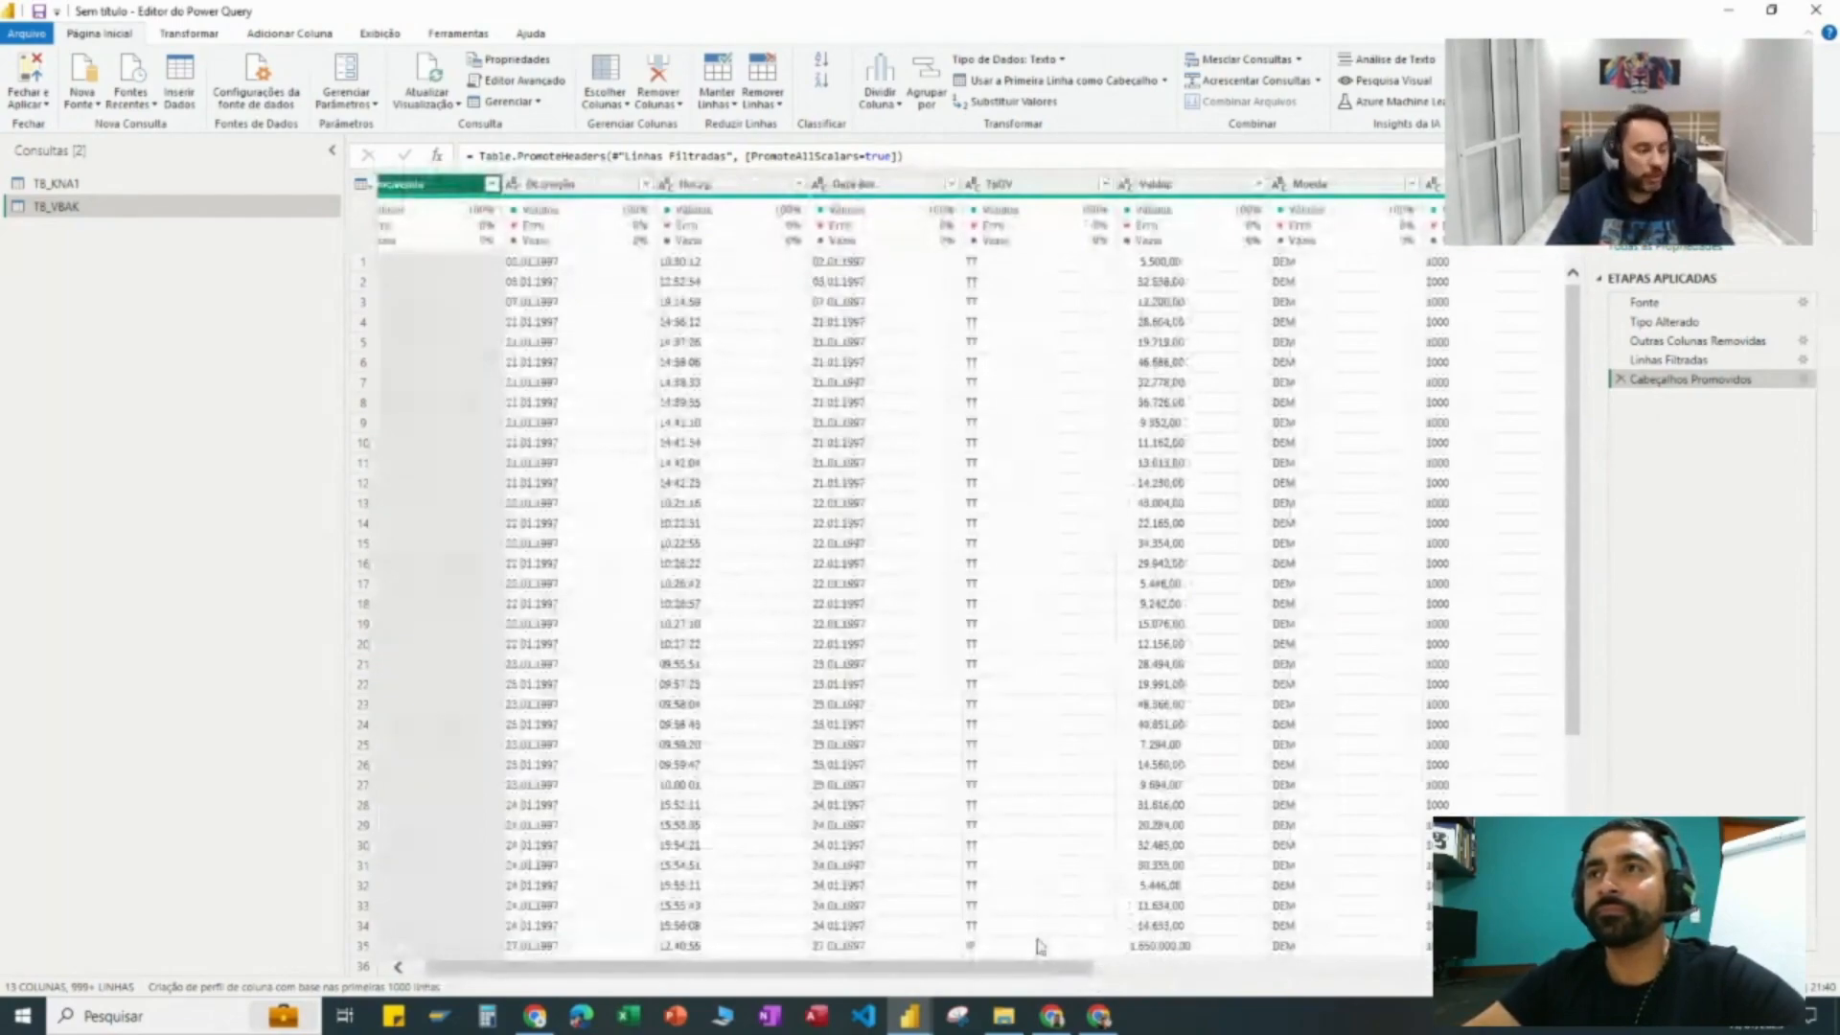
{"action": "left_click_drag", "start_coordinate": [1080, 970], "coordinate": [1064, 969]}
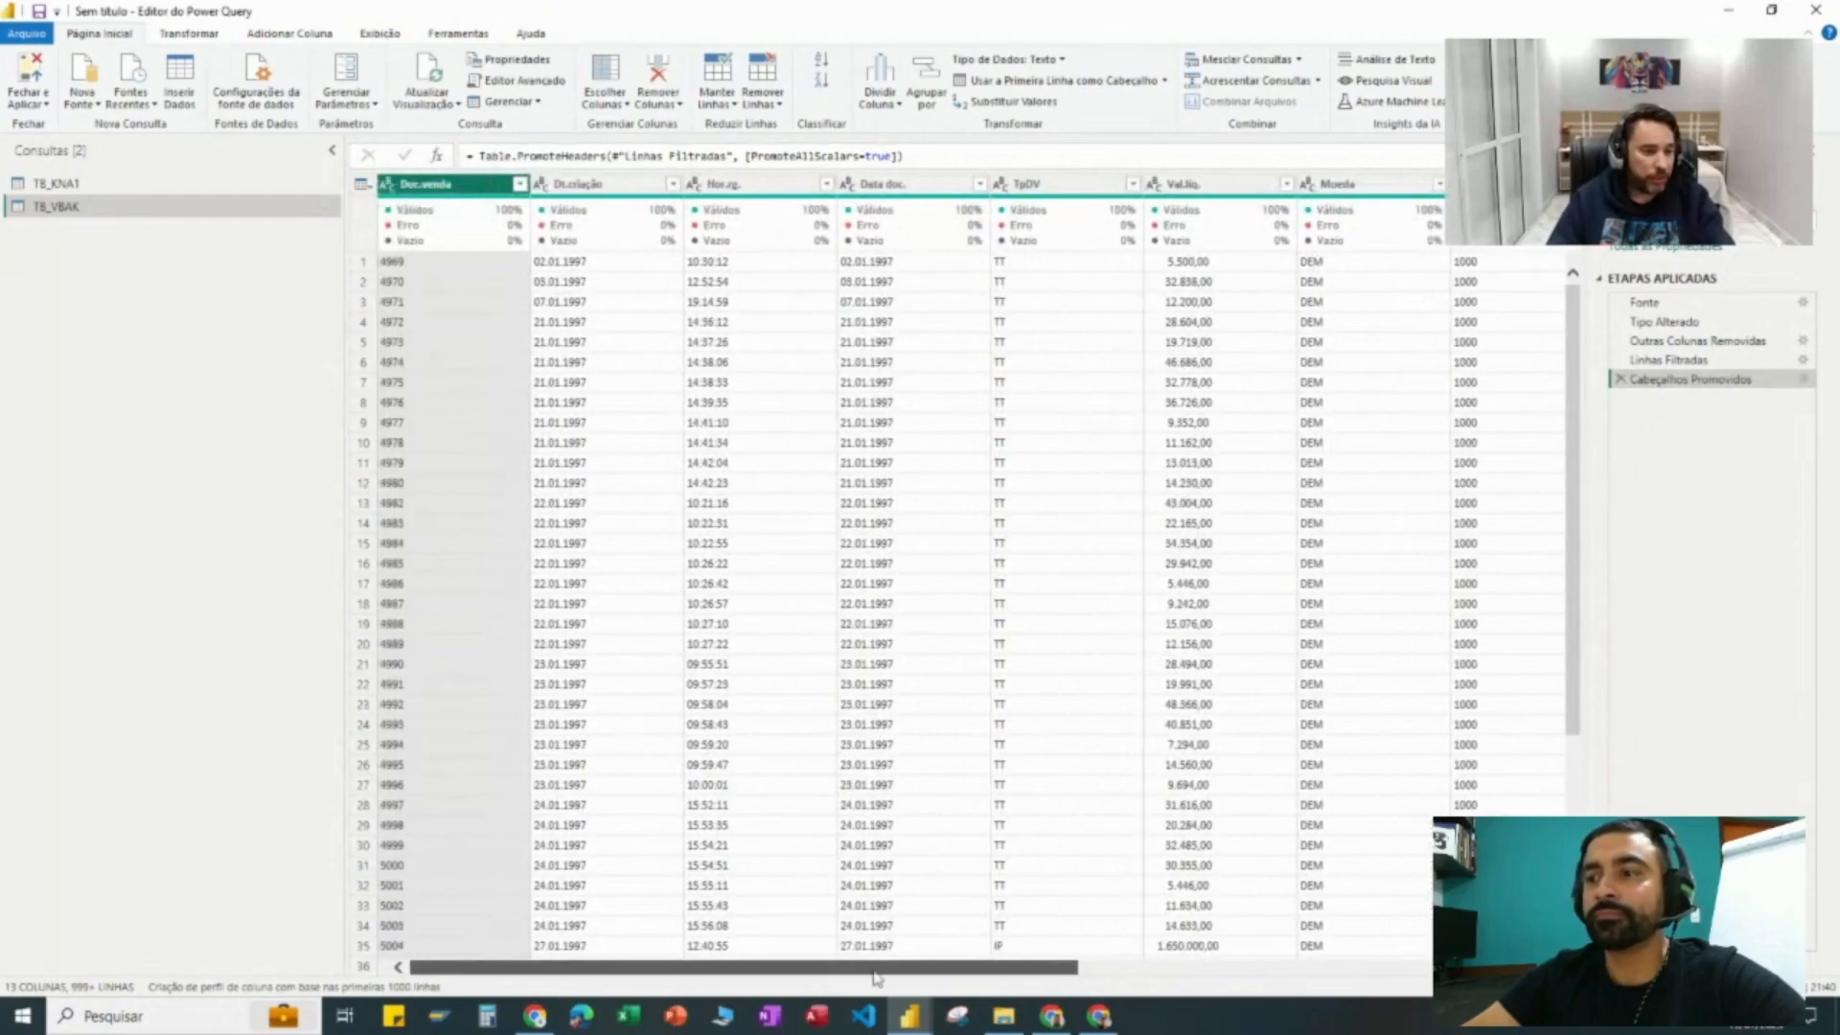
{"action": "left_click", "coordinate": [595, 184]}
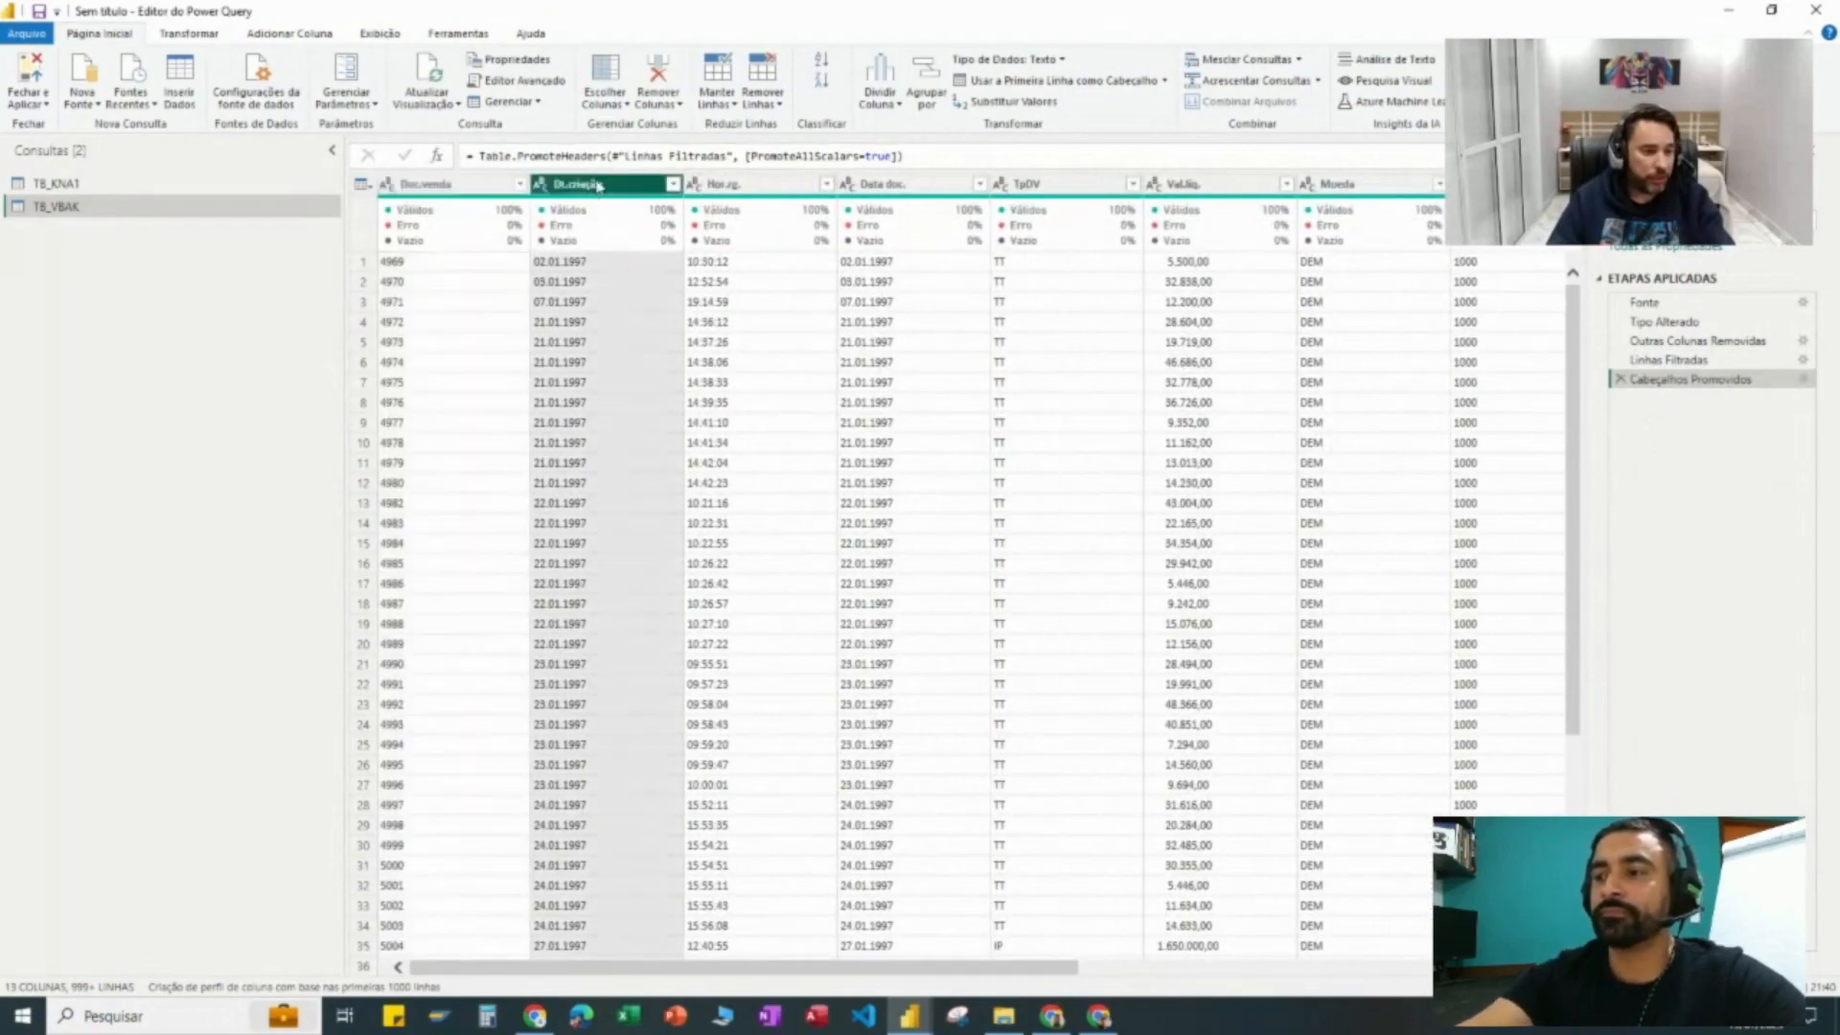
{"action": "left_click", "coordinate": [918, 185], "text": "ctrl"}
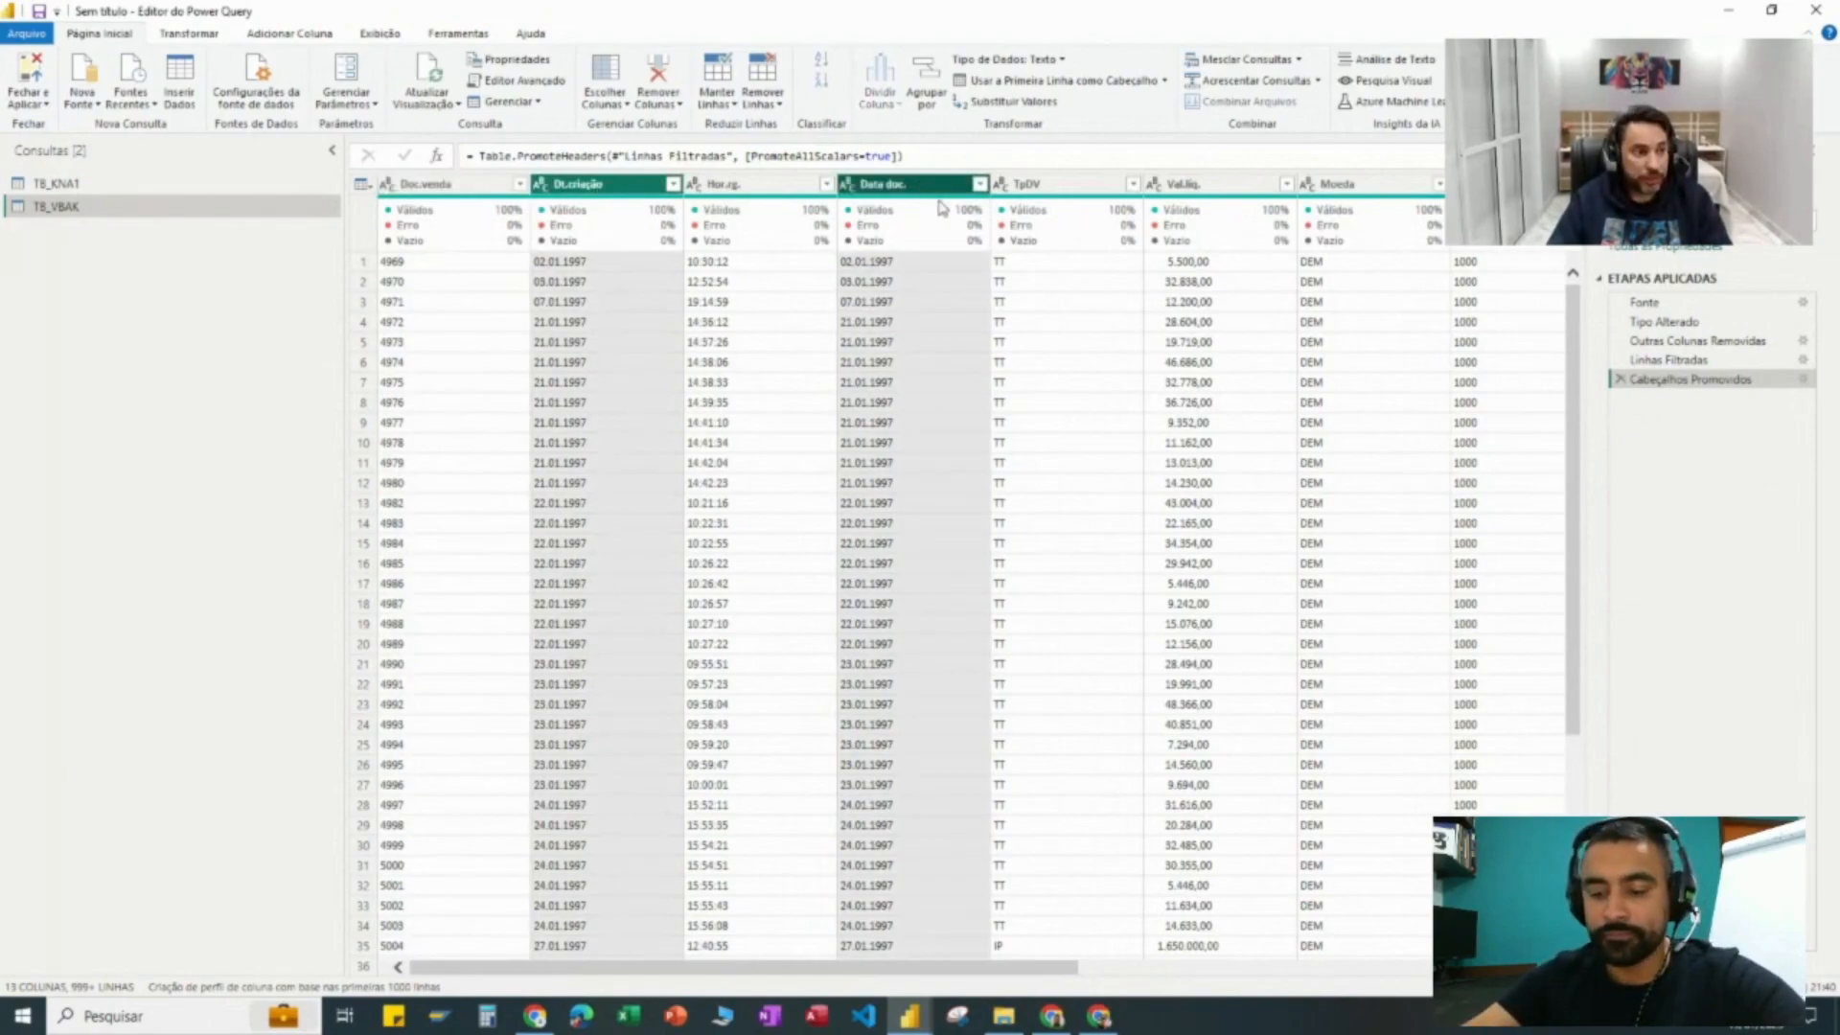
{"action": "mouse_move", "coordinate": [927, 227]}
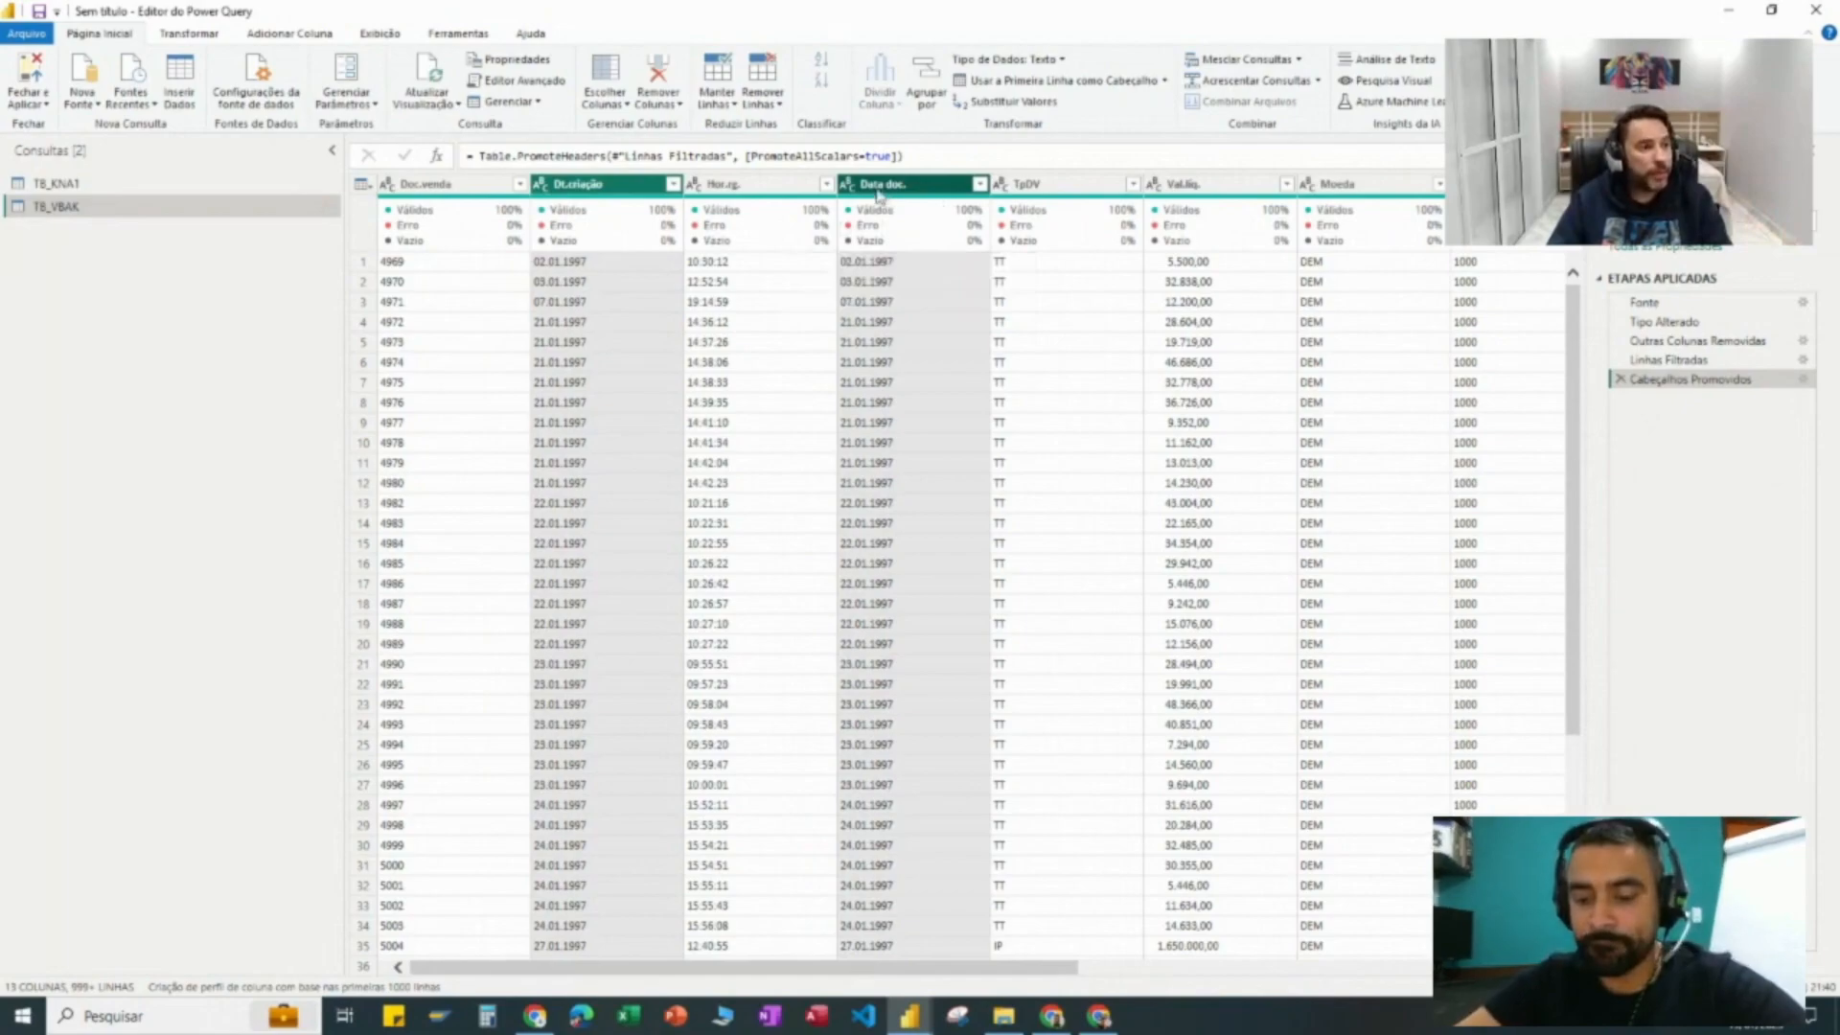
{"action": "left_click", "coordinate": [915, 187]}
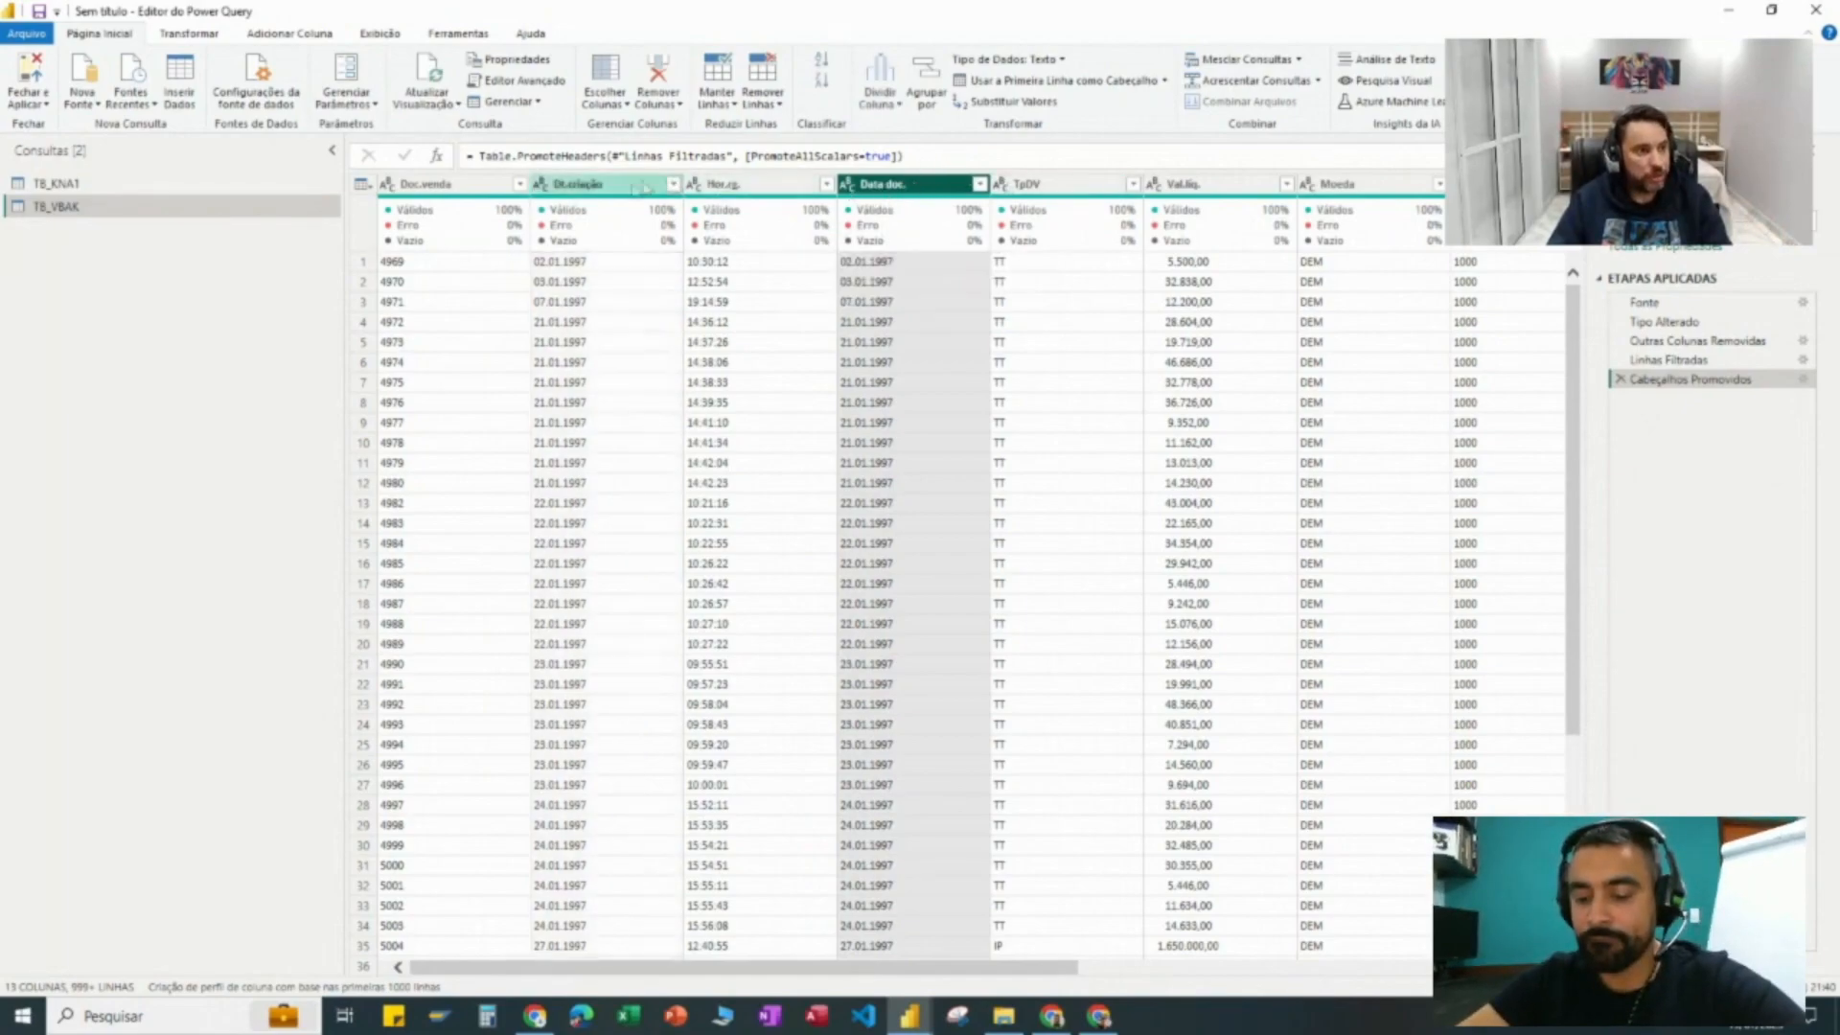
{"action": "left_click", "coordinate": [609, 185]}
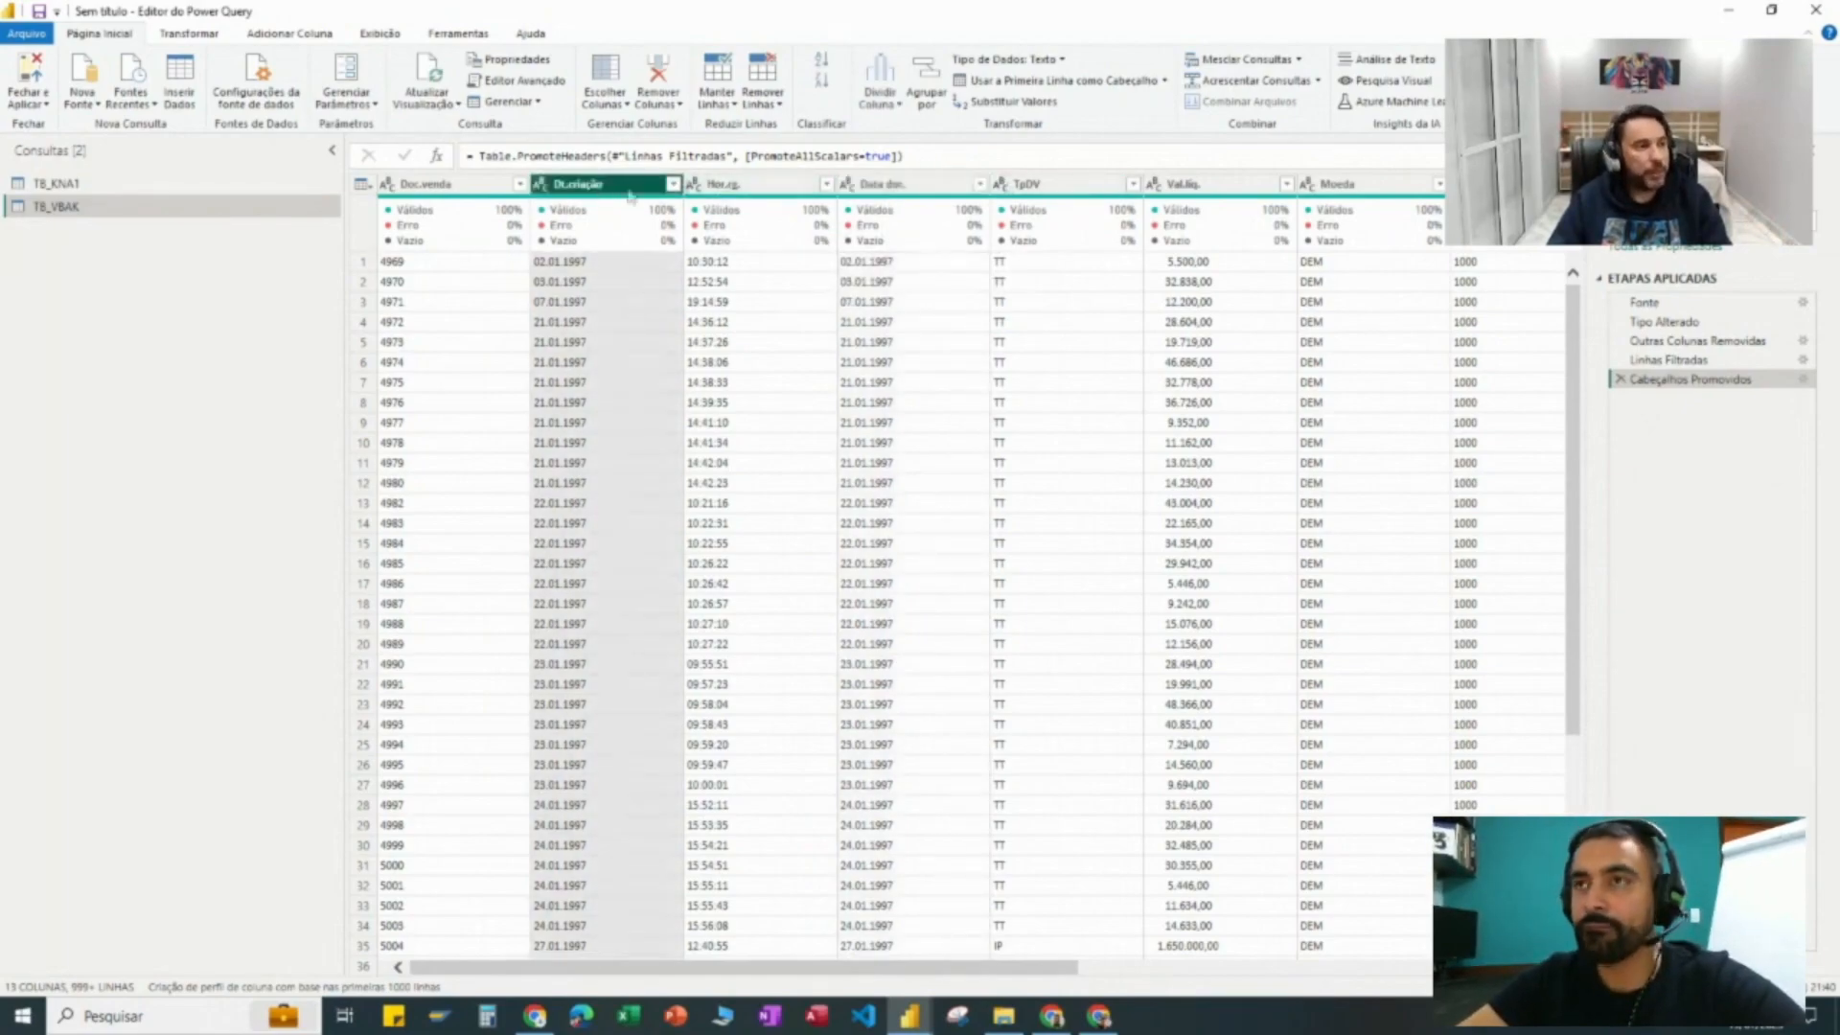
{"action": "left_click", "coordinate": [903, 198], "text": "ctrl"}
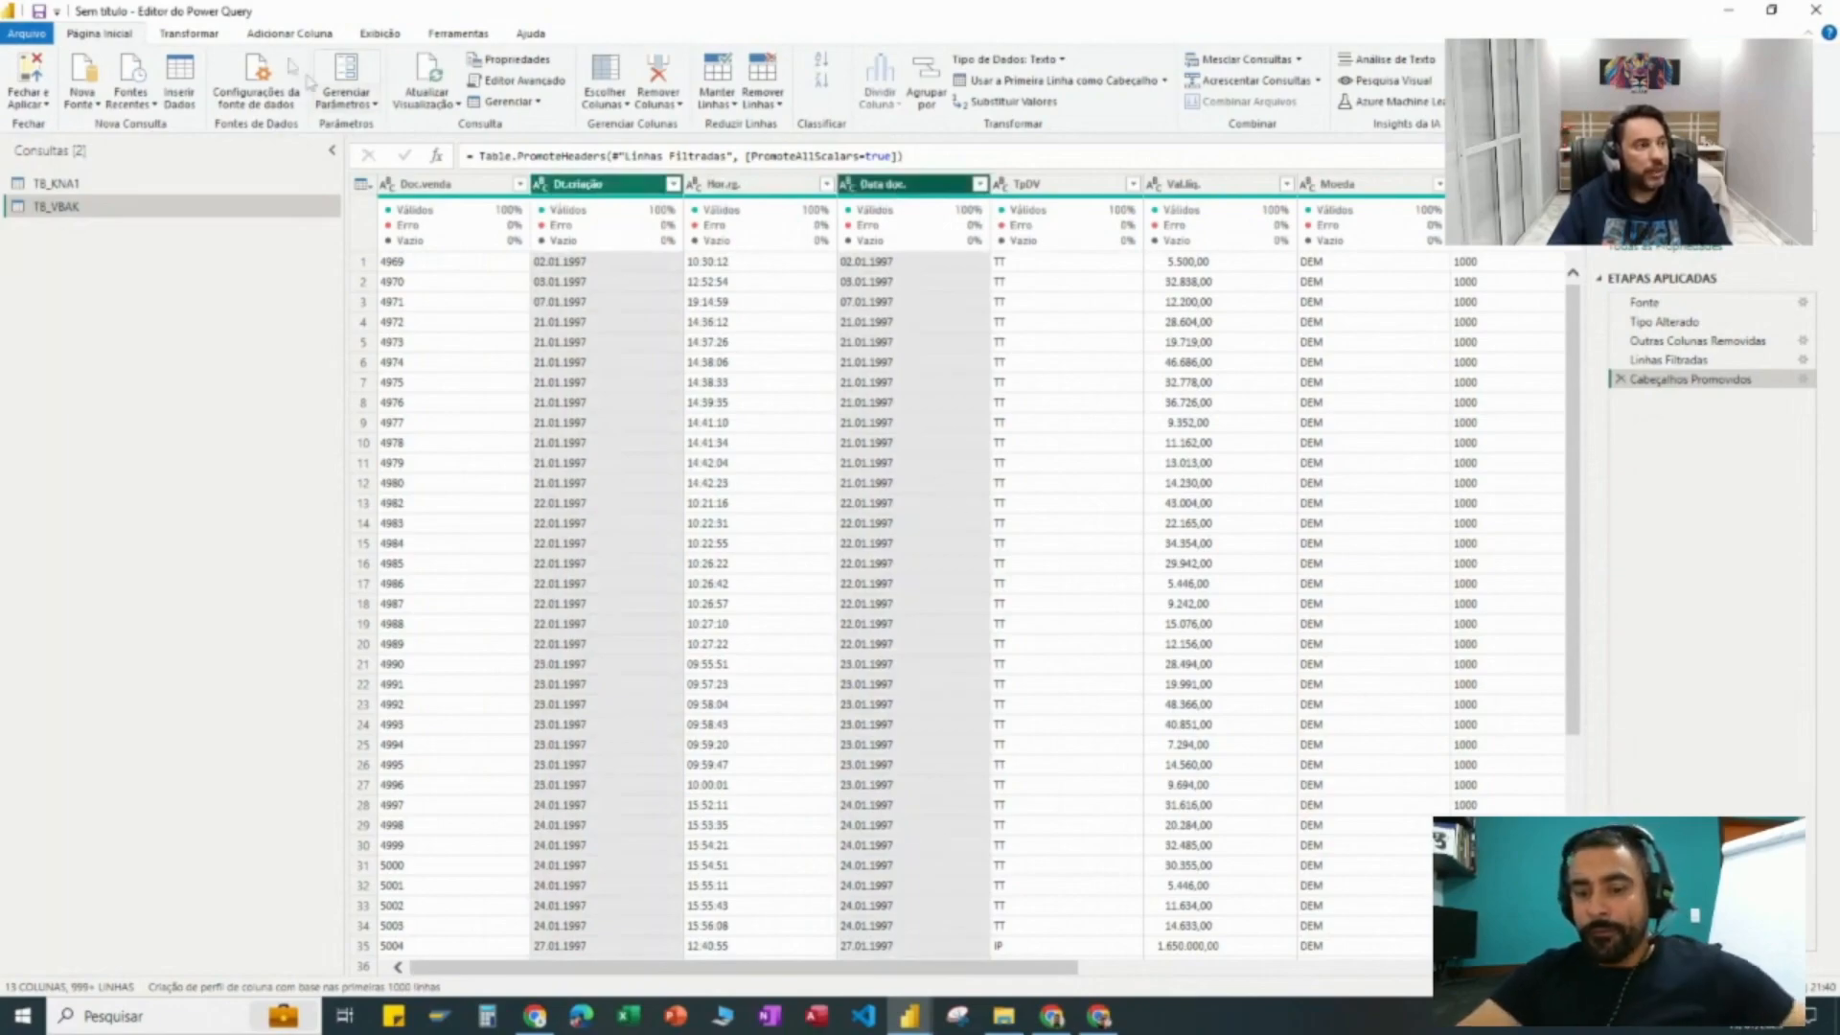
{"action": "left_click", "coordinate": [188, 34]}
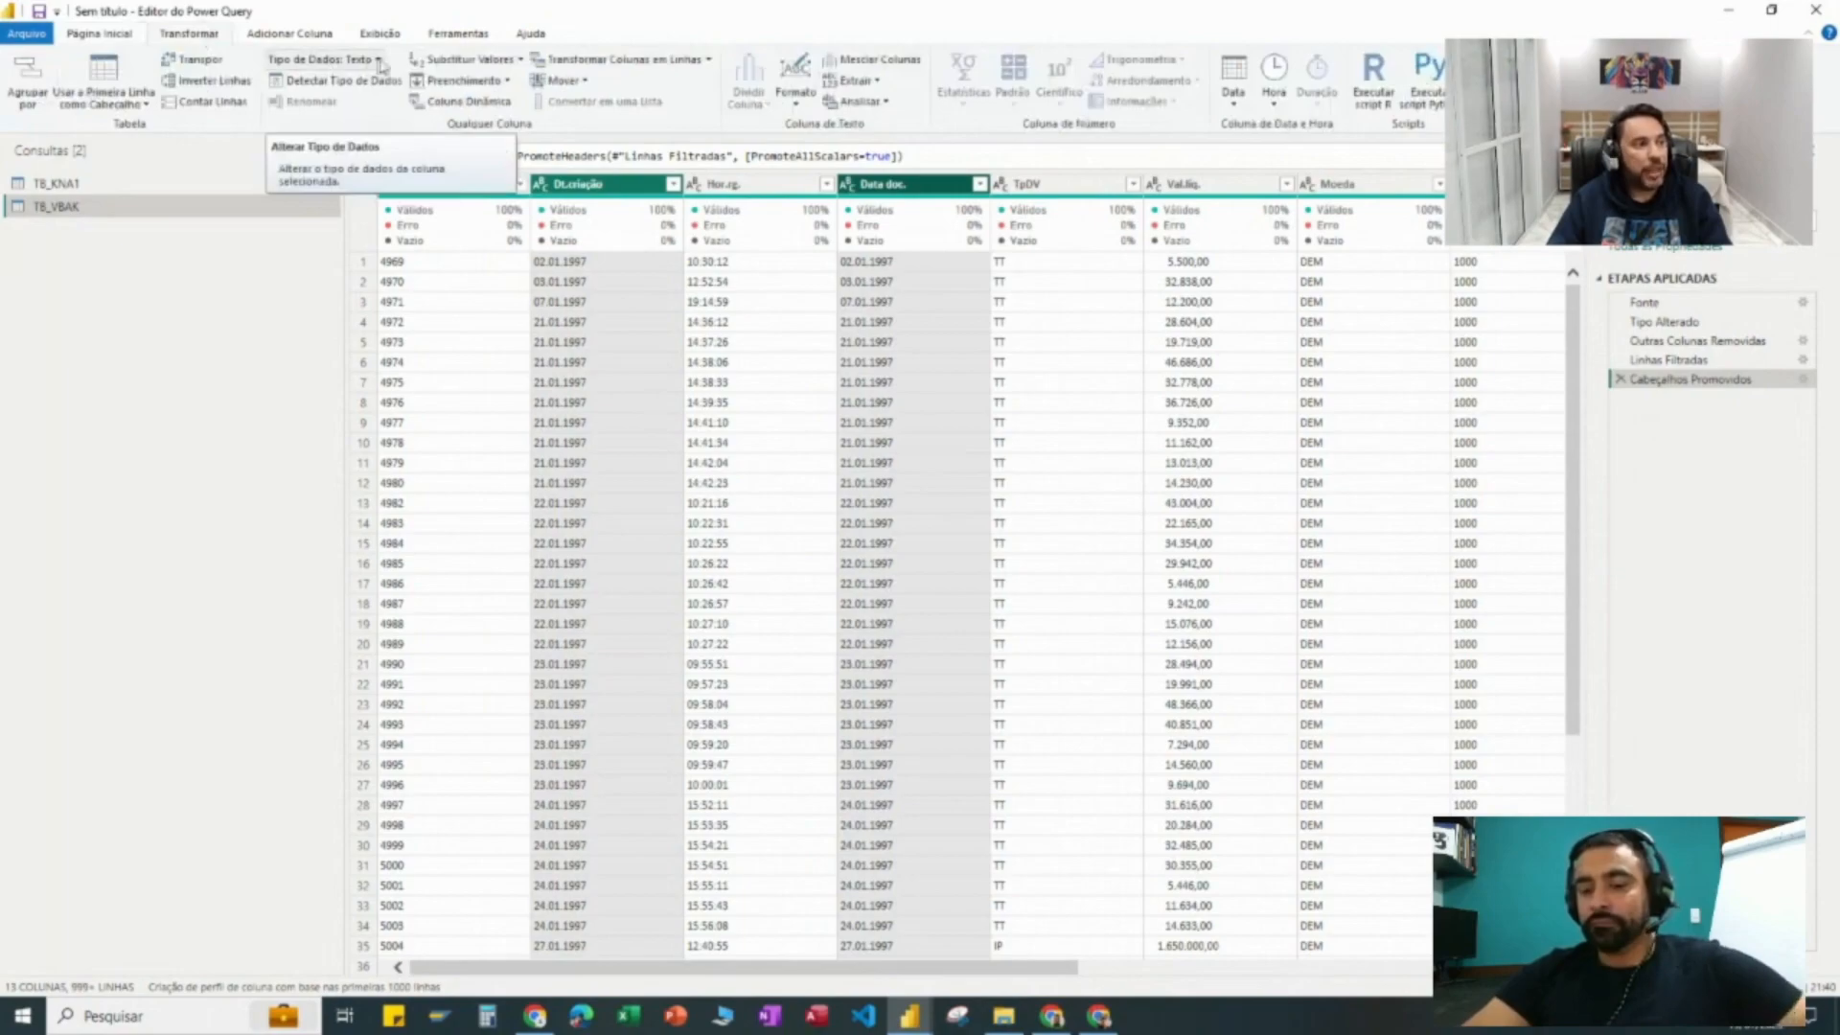
{"action": "left_click", "coordinate": [379, 59]}
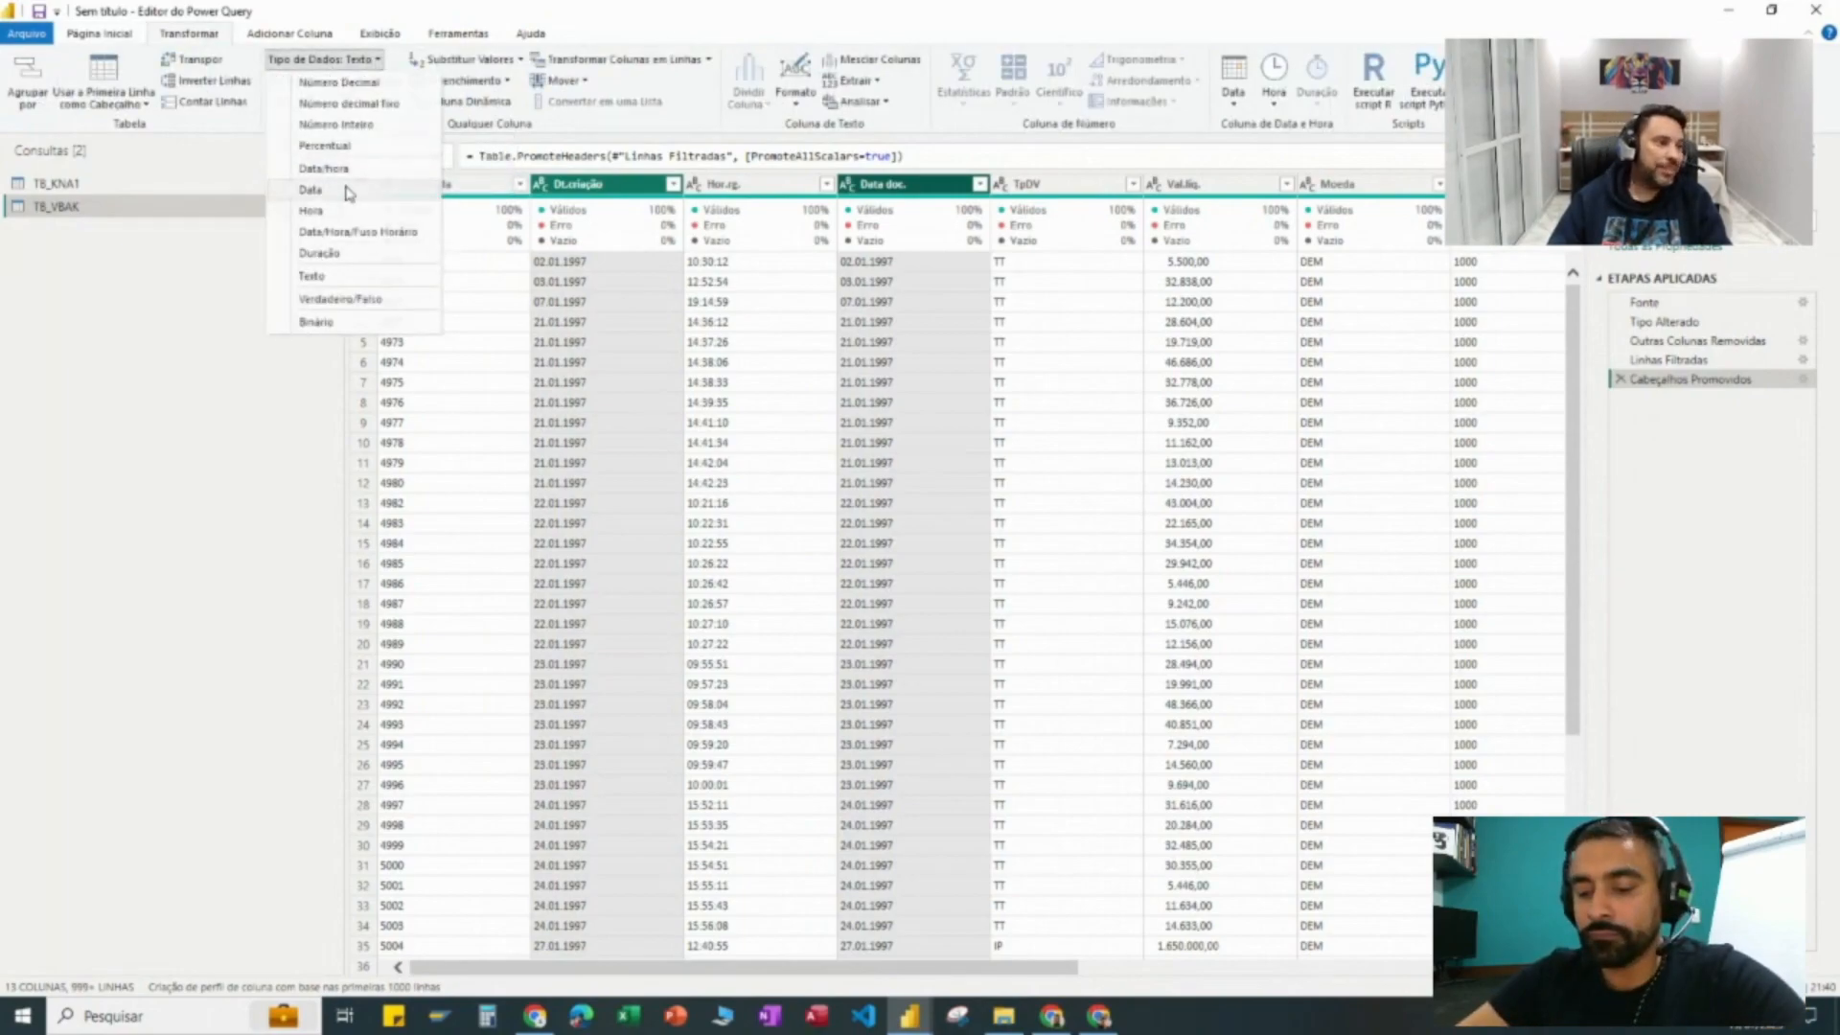
{"action": "left_click", "coordinate": [310, 190]}
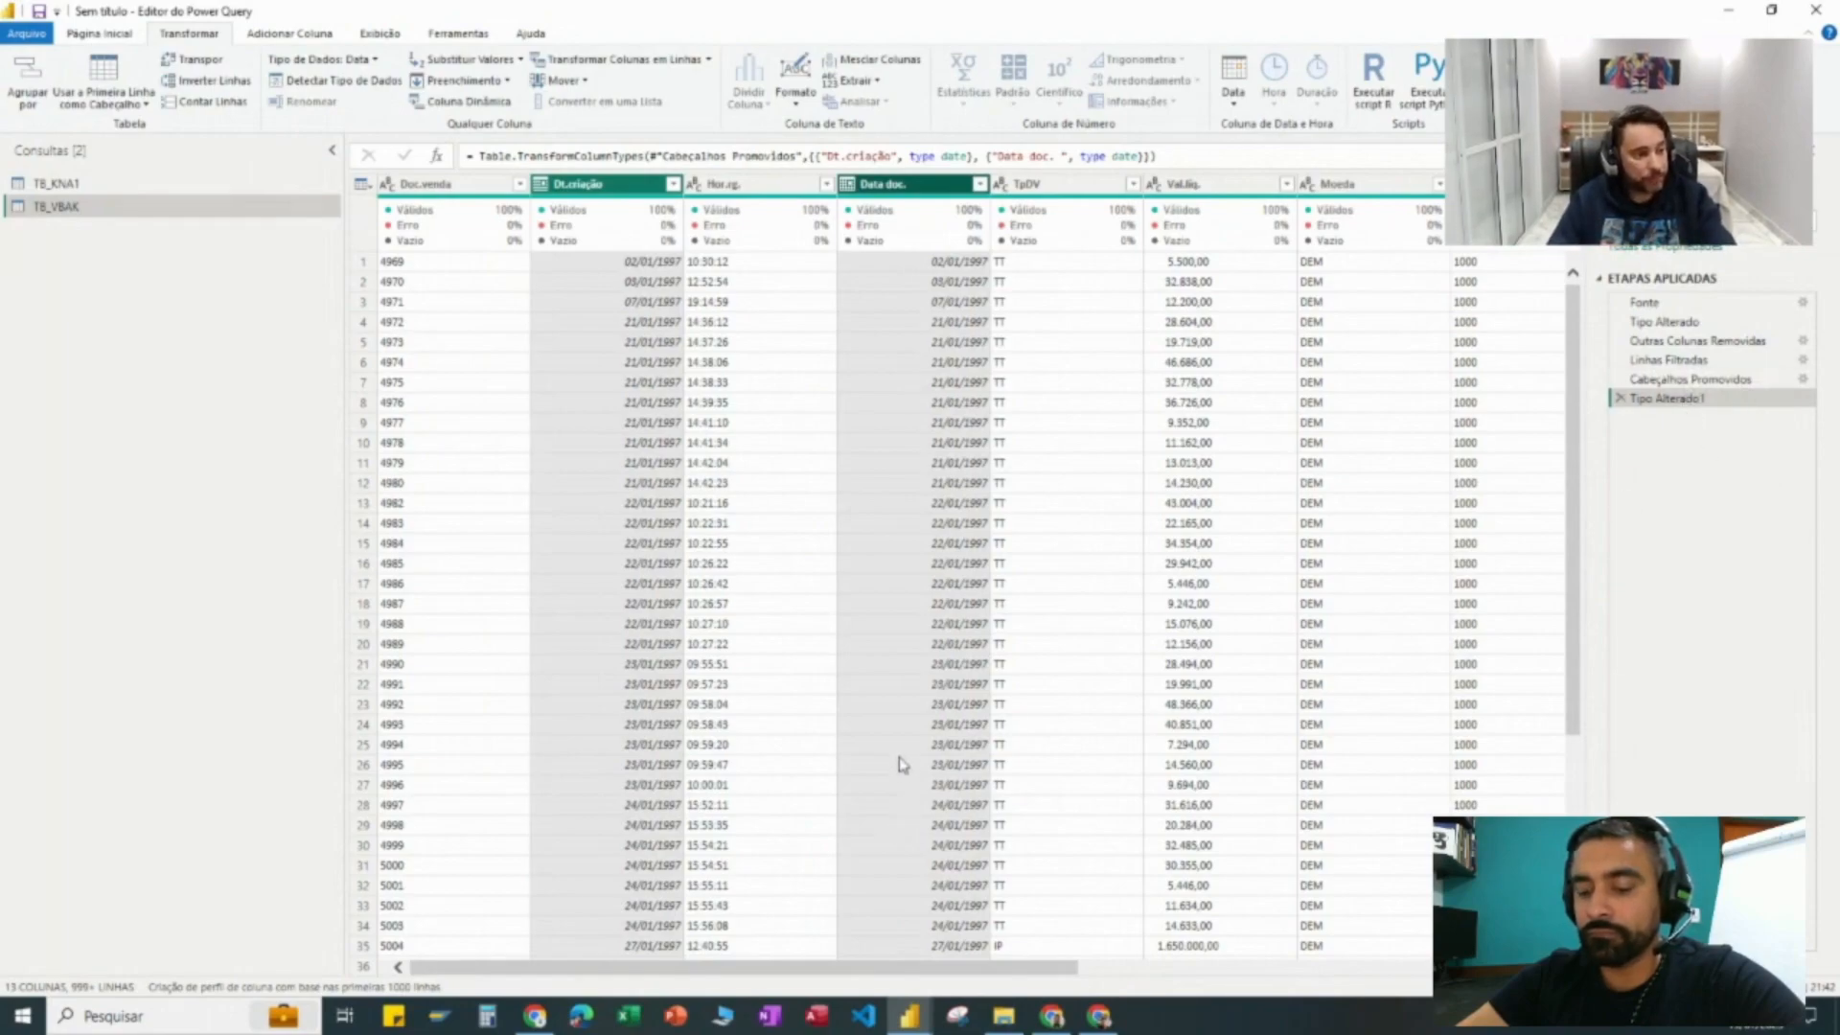
Step: Change the data type of the Hor.rg. column to Hora (time)
{"action": "left_click", "coordinate": [762, 185]}
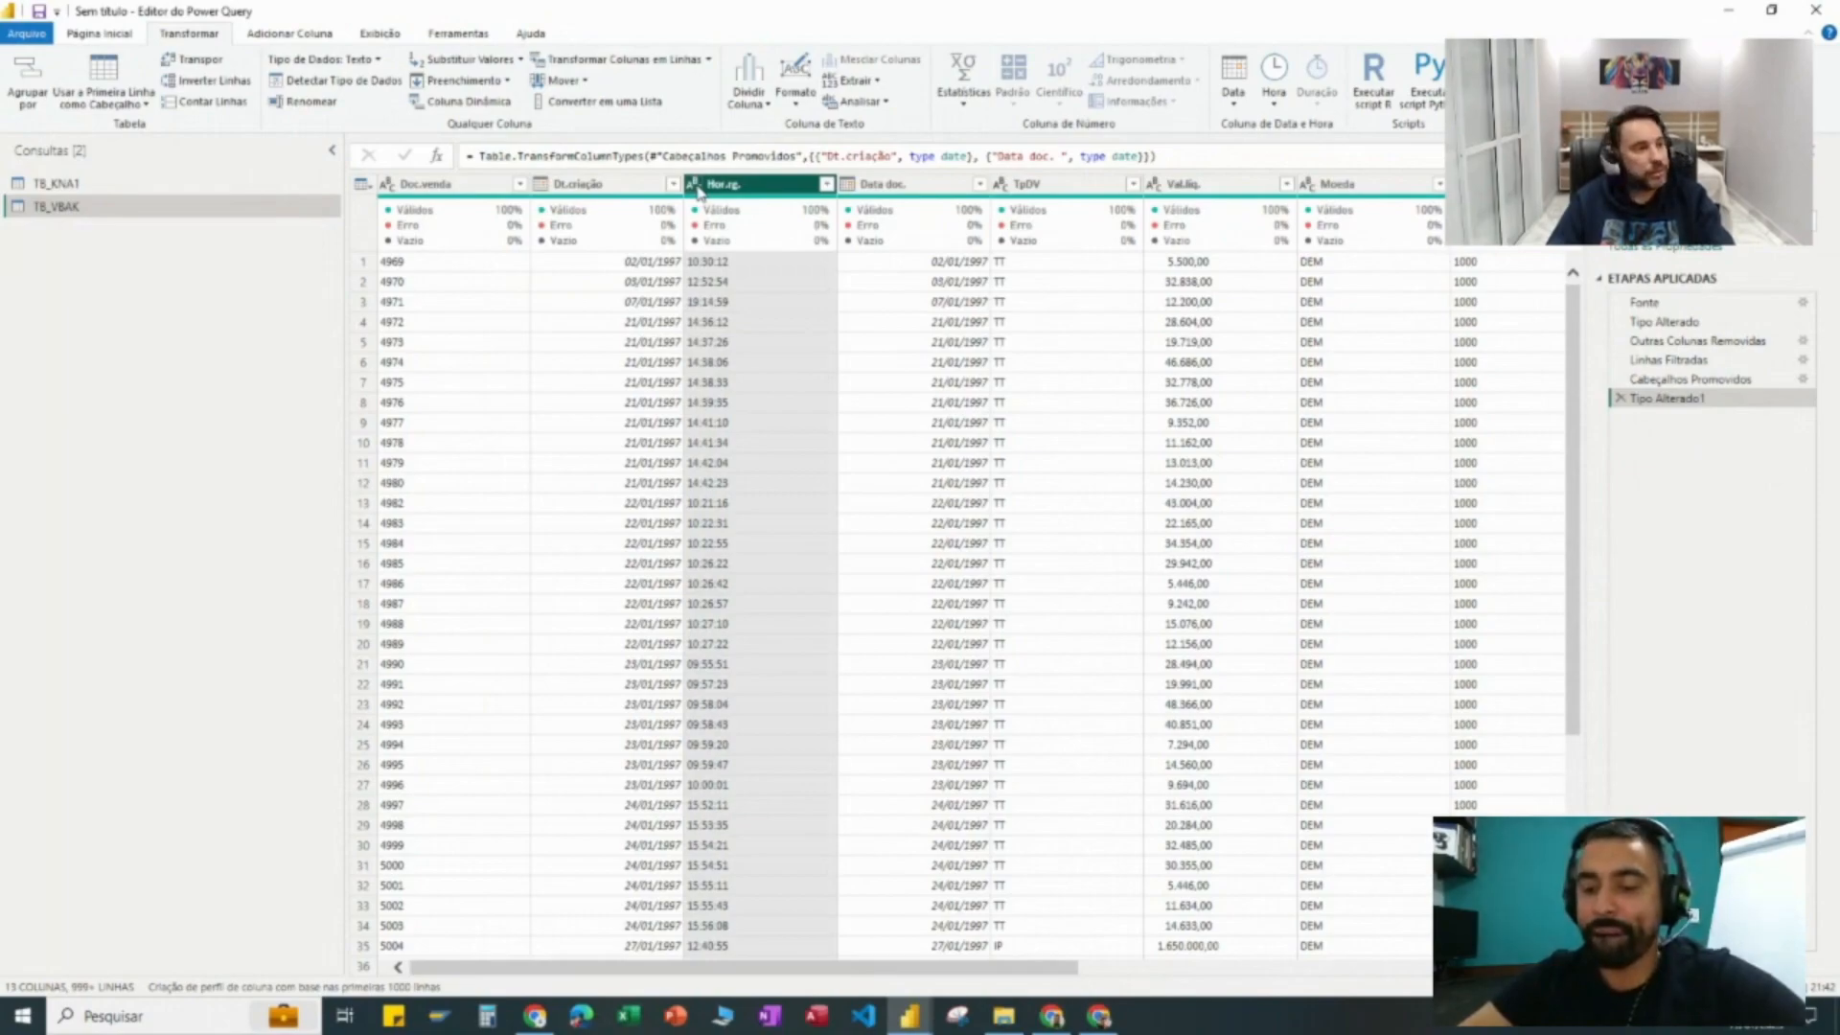
{"action": "left_click", "coordinate": [693, 184]}
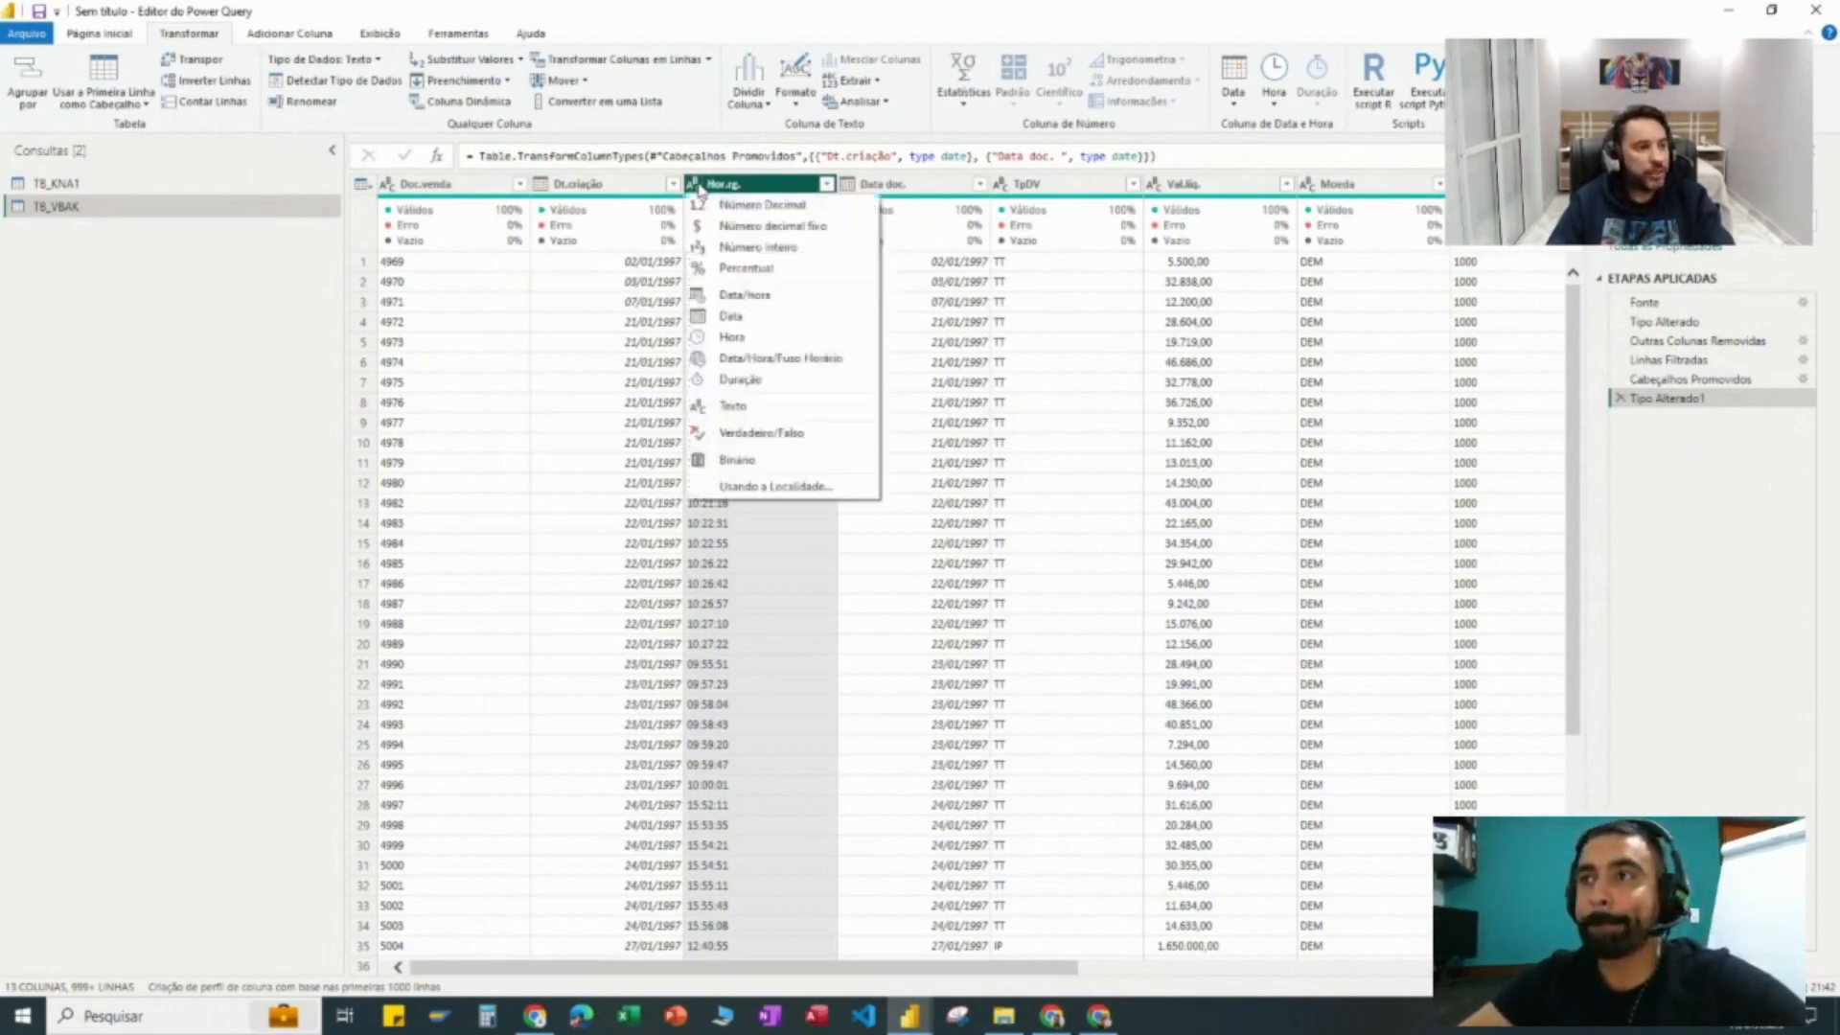
{"action": "left_click", "coordinate": [764, 336]}
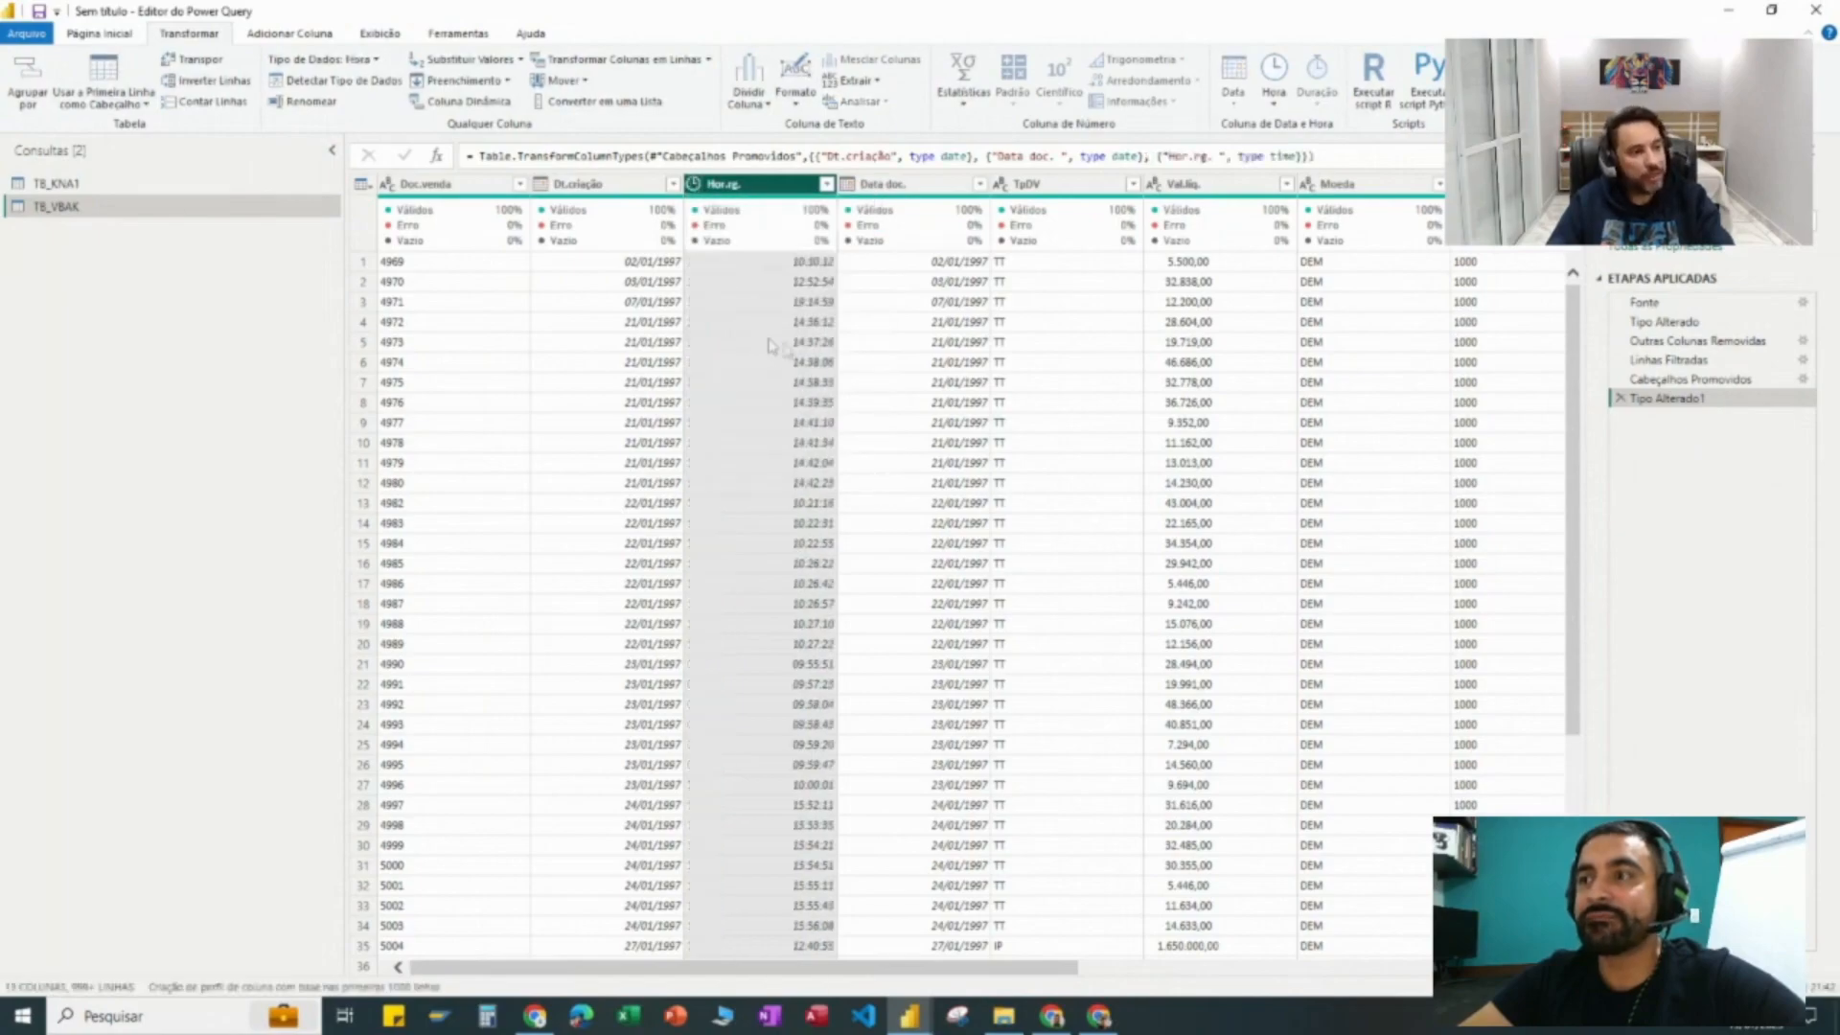
Step: Change the data type of the Val.líq. column in TB_VBAK to Número decimal fixo (fixed decimal number)
{"action": "left_click_drag", "start_coordinate": [1058, 969], "coordinate": [1171, 976]}
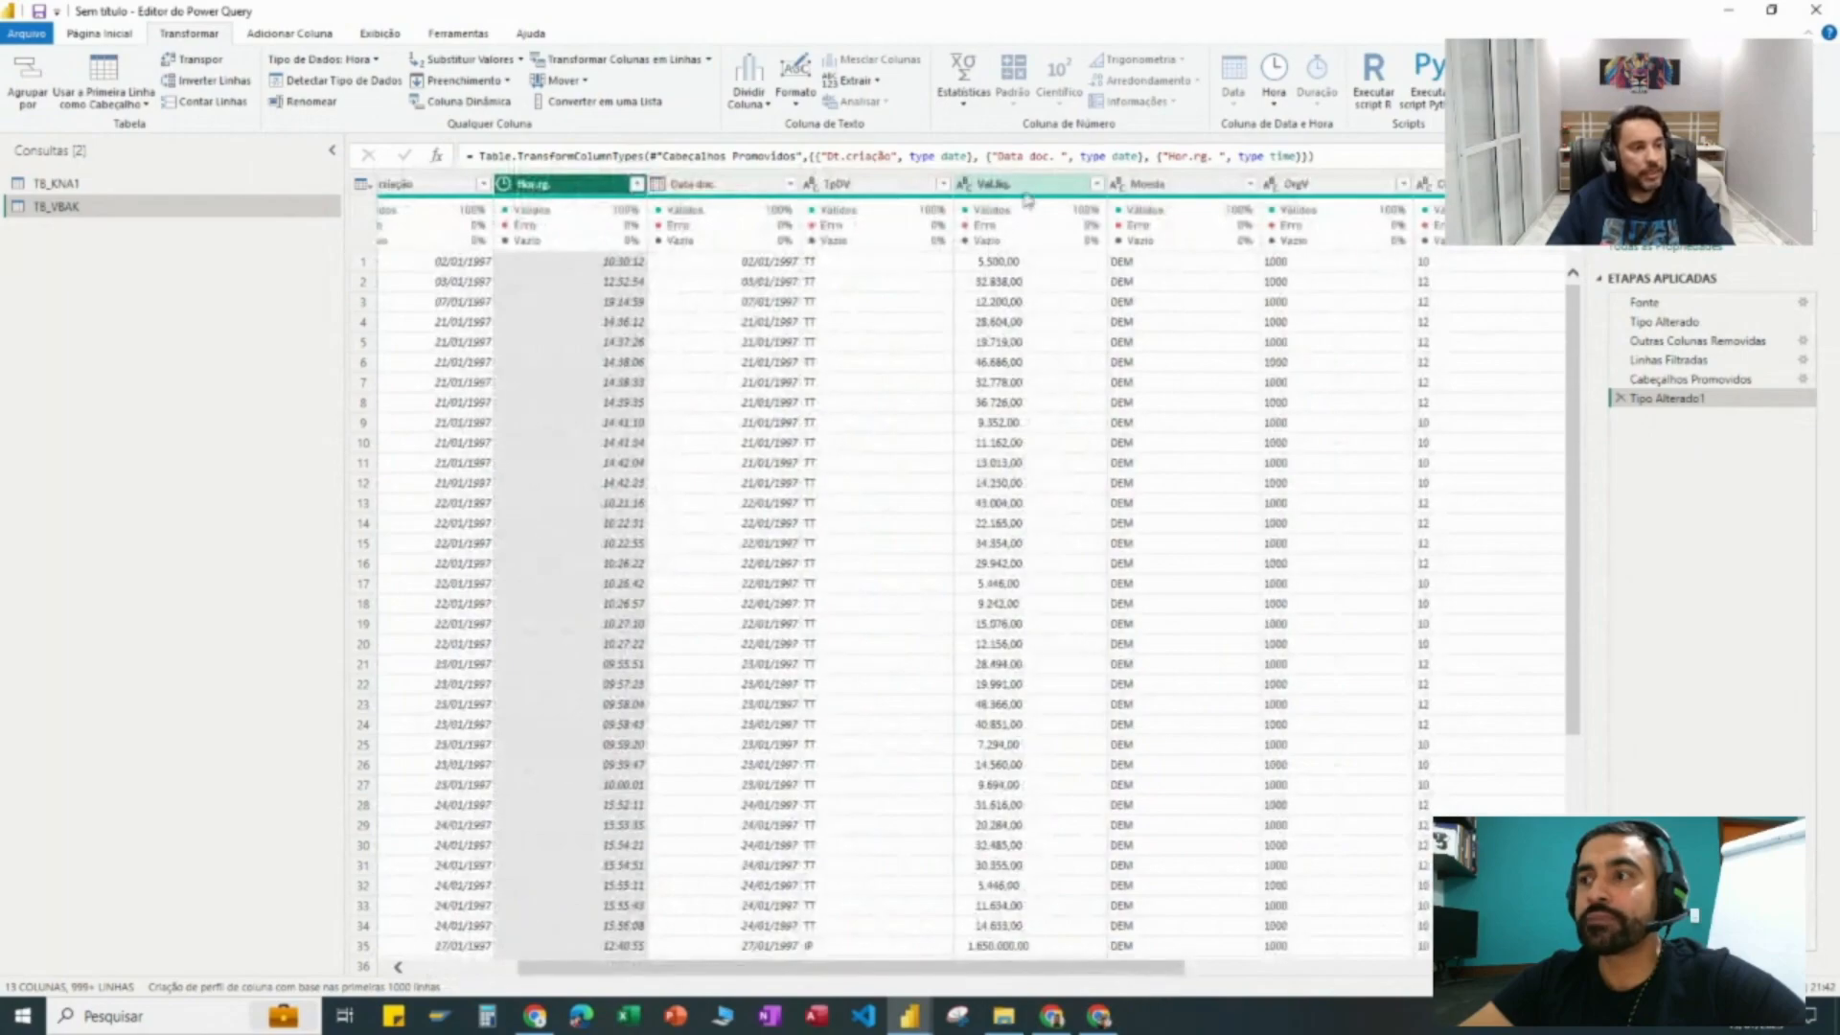
{"action": "left_click", "coordinate": [997, 184]}
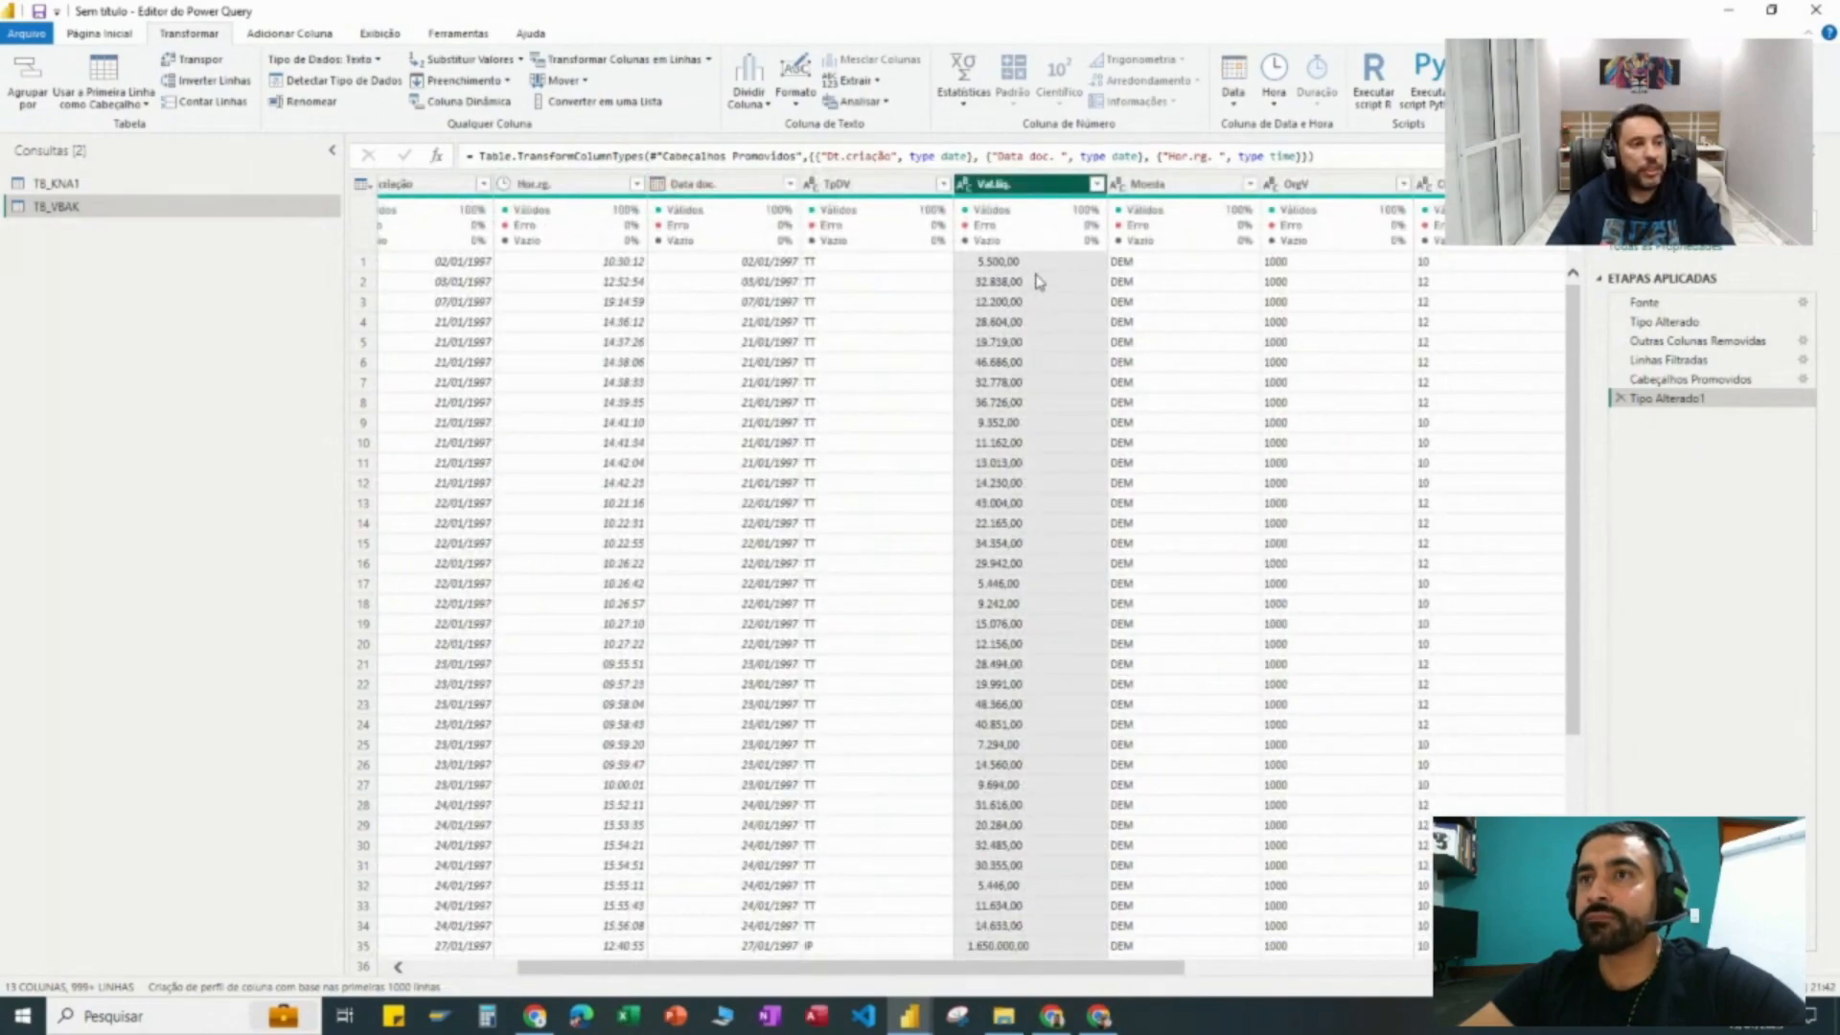
{"action": "left_click", "coordinate": [965, 187]}
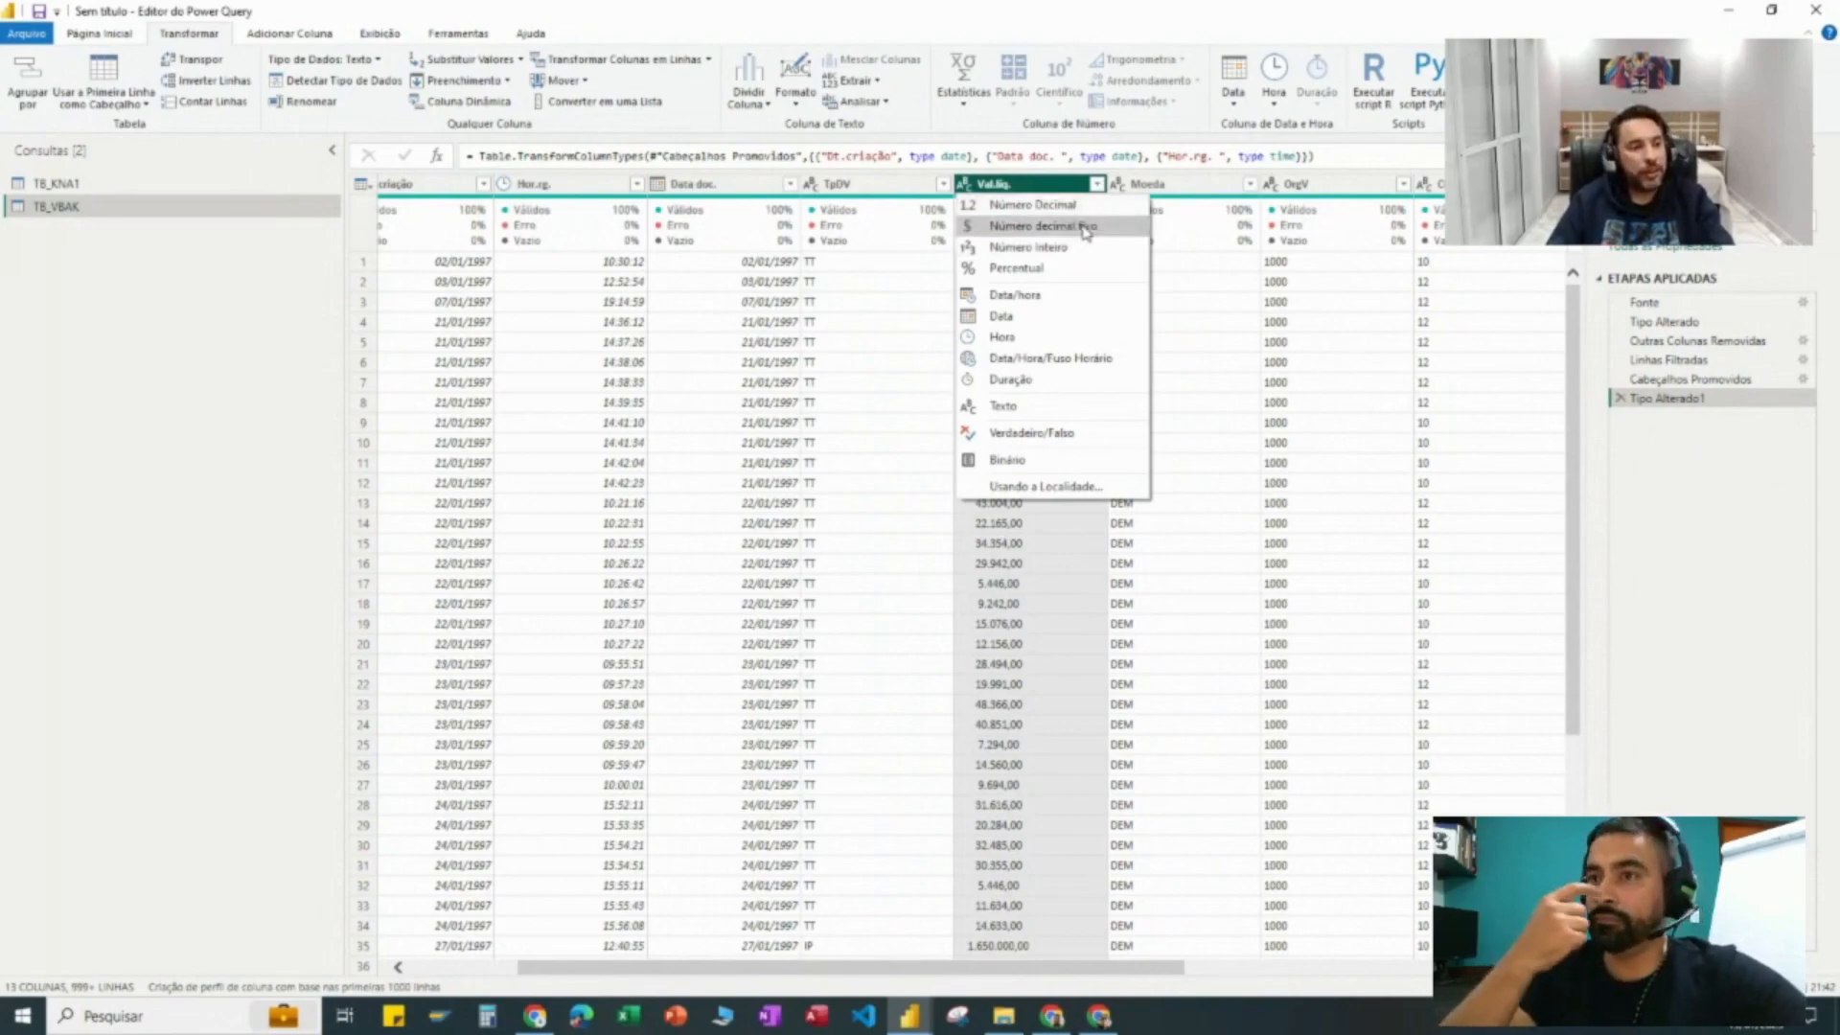
{"action": "left_click", "coordinate": [1085, 230]}
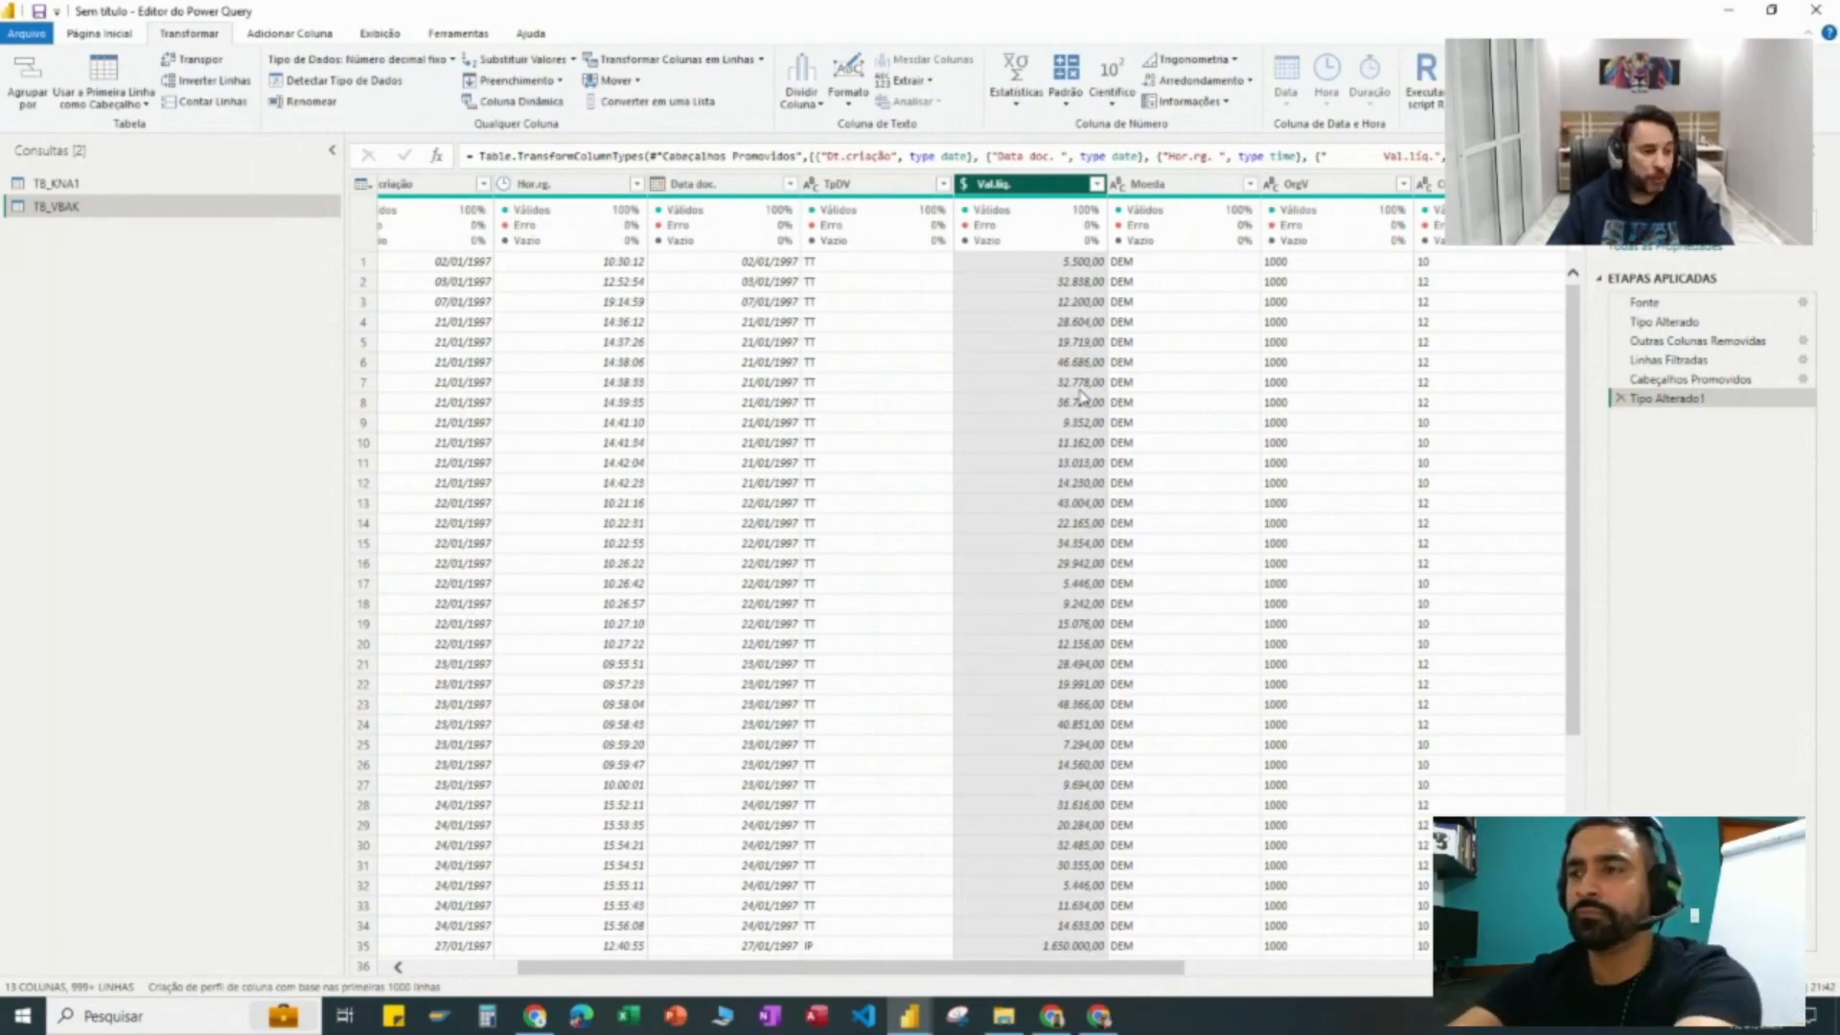
Step: Examine the remaining TB_VBAK columns from Moeda through EscrV
{"action": "left_click_drag", "start_coordinate": [1149, 968], "coordinate": [1345, 972]}
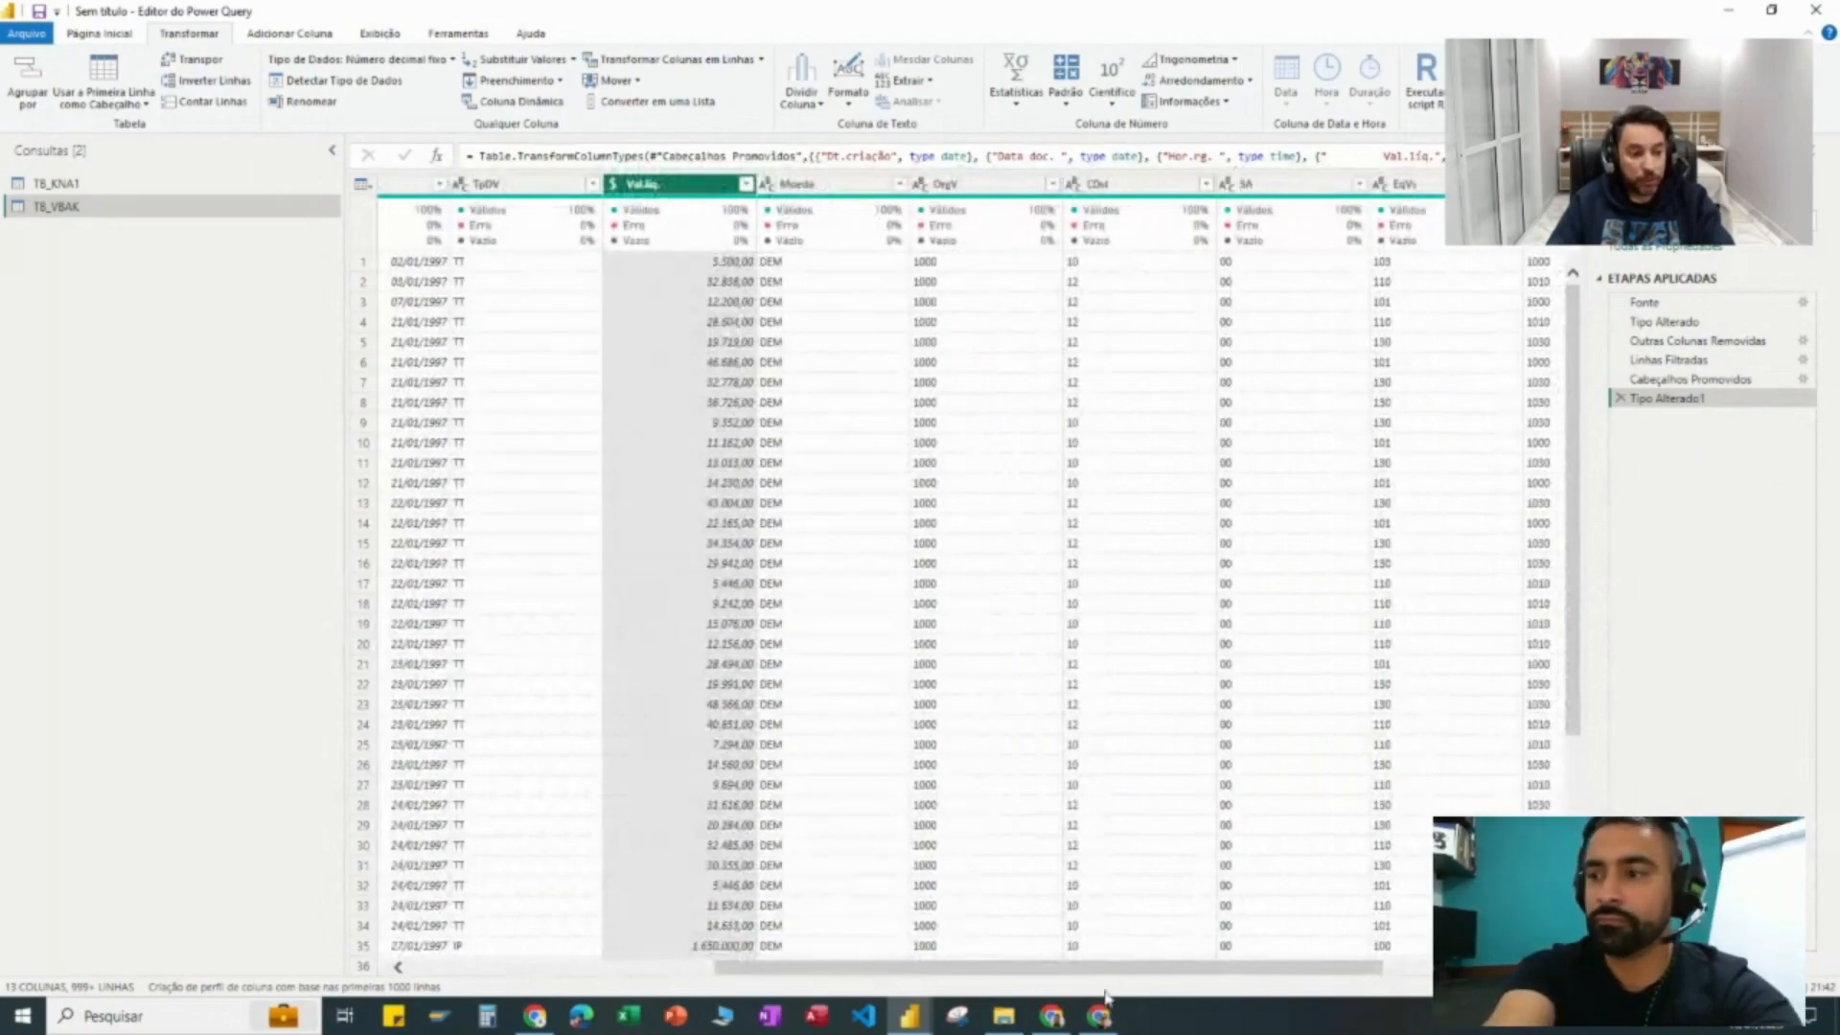
{"action": "left_click_drag", "start_coordinate": [1120, 970], "coordinate": [1267, 971]}
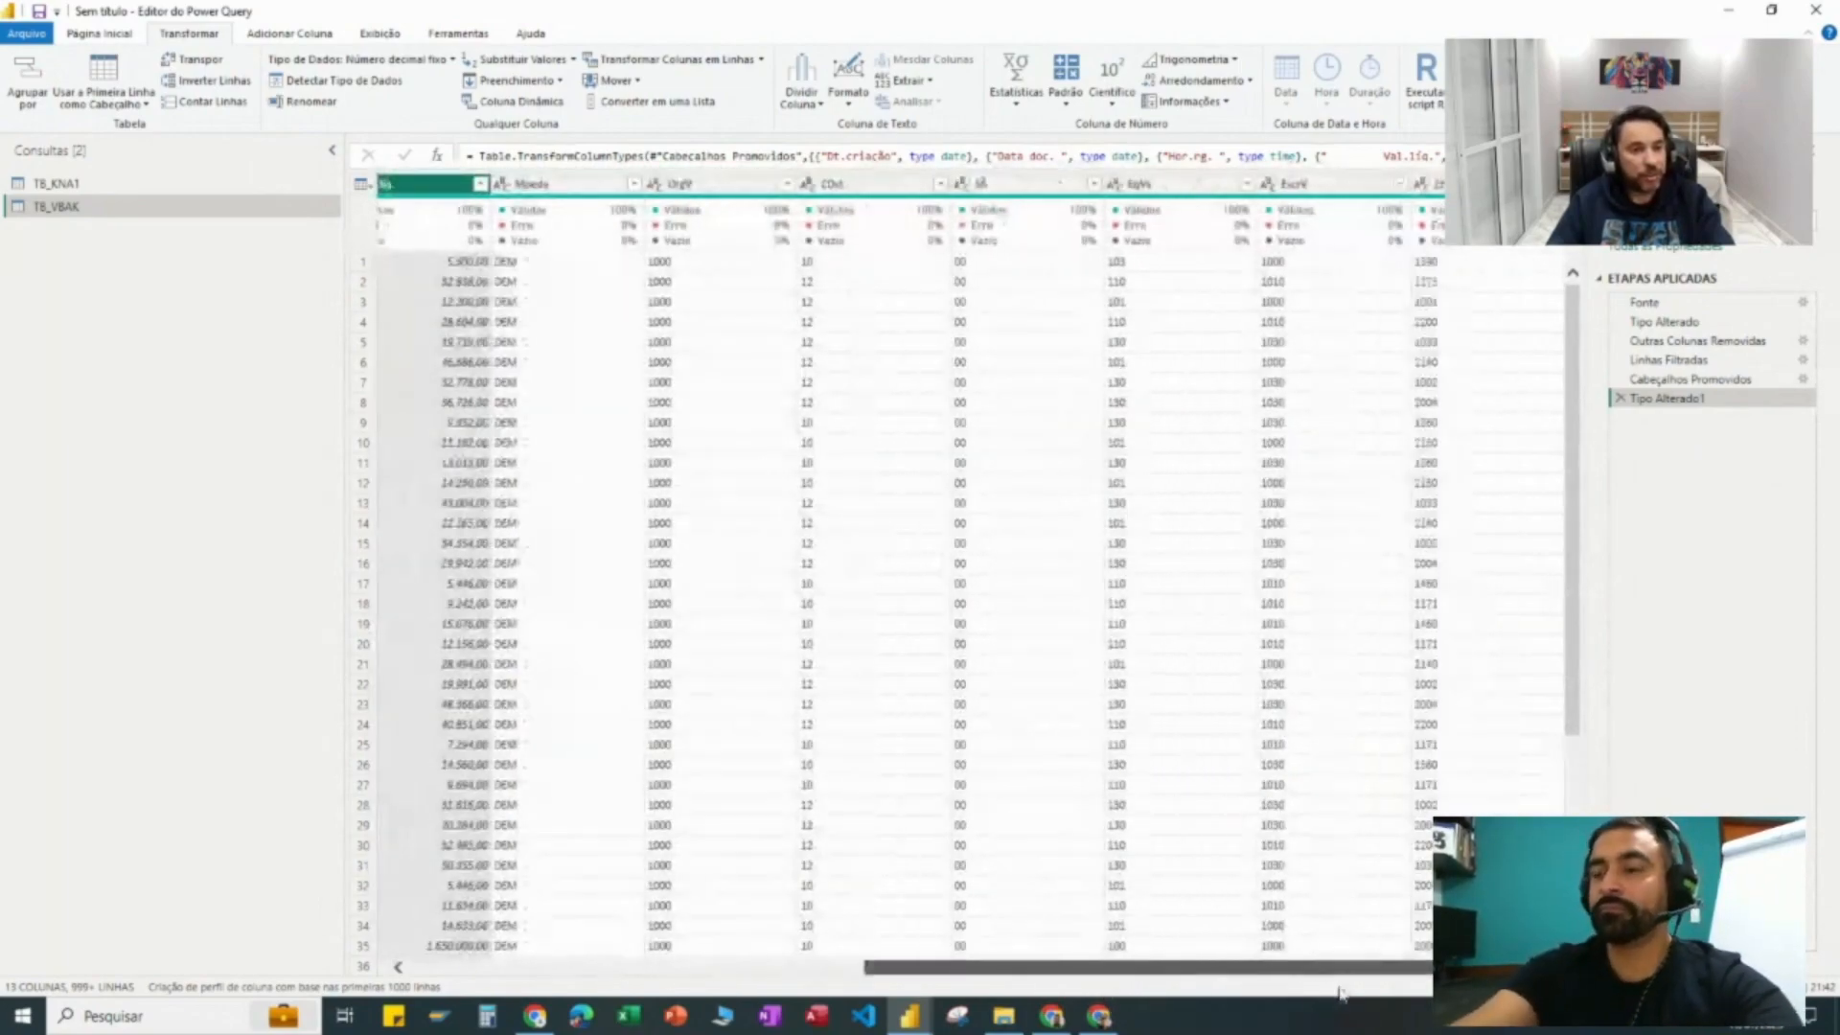
{"action": "left_click", "coordinate": [610, 184]}
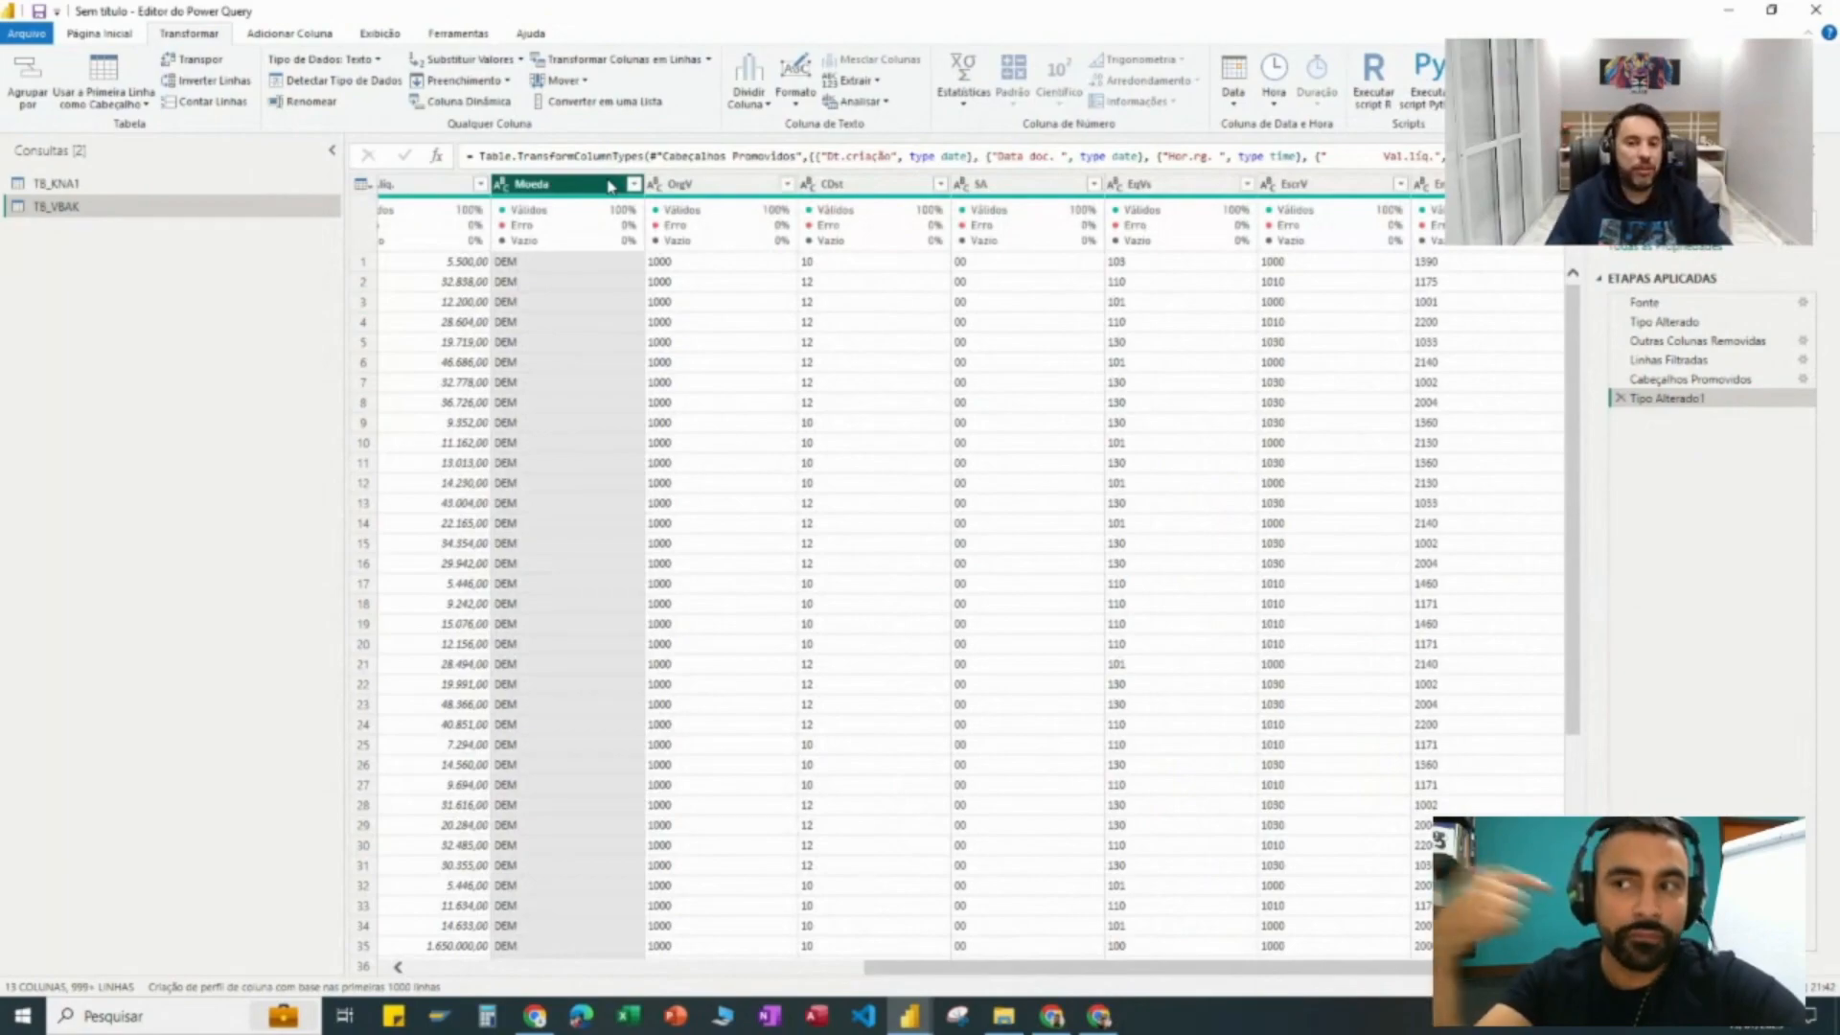
{"action": "left_click", "coordinate": [706, 194]}
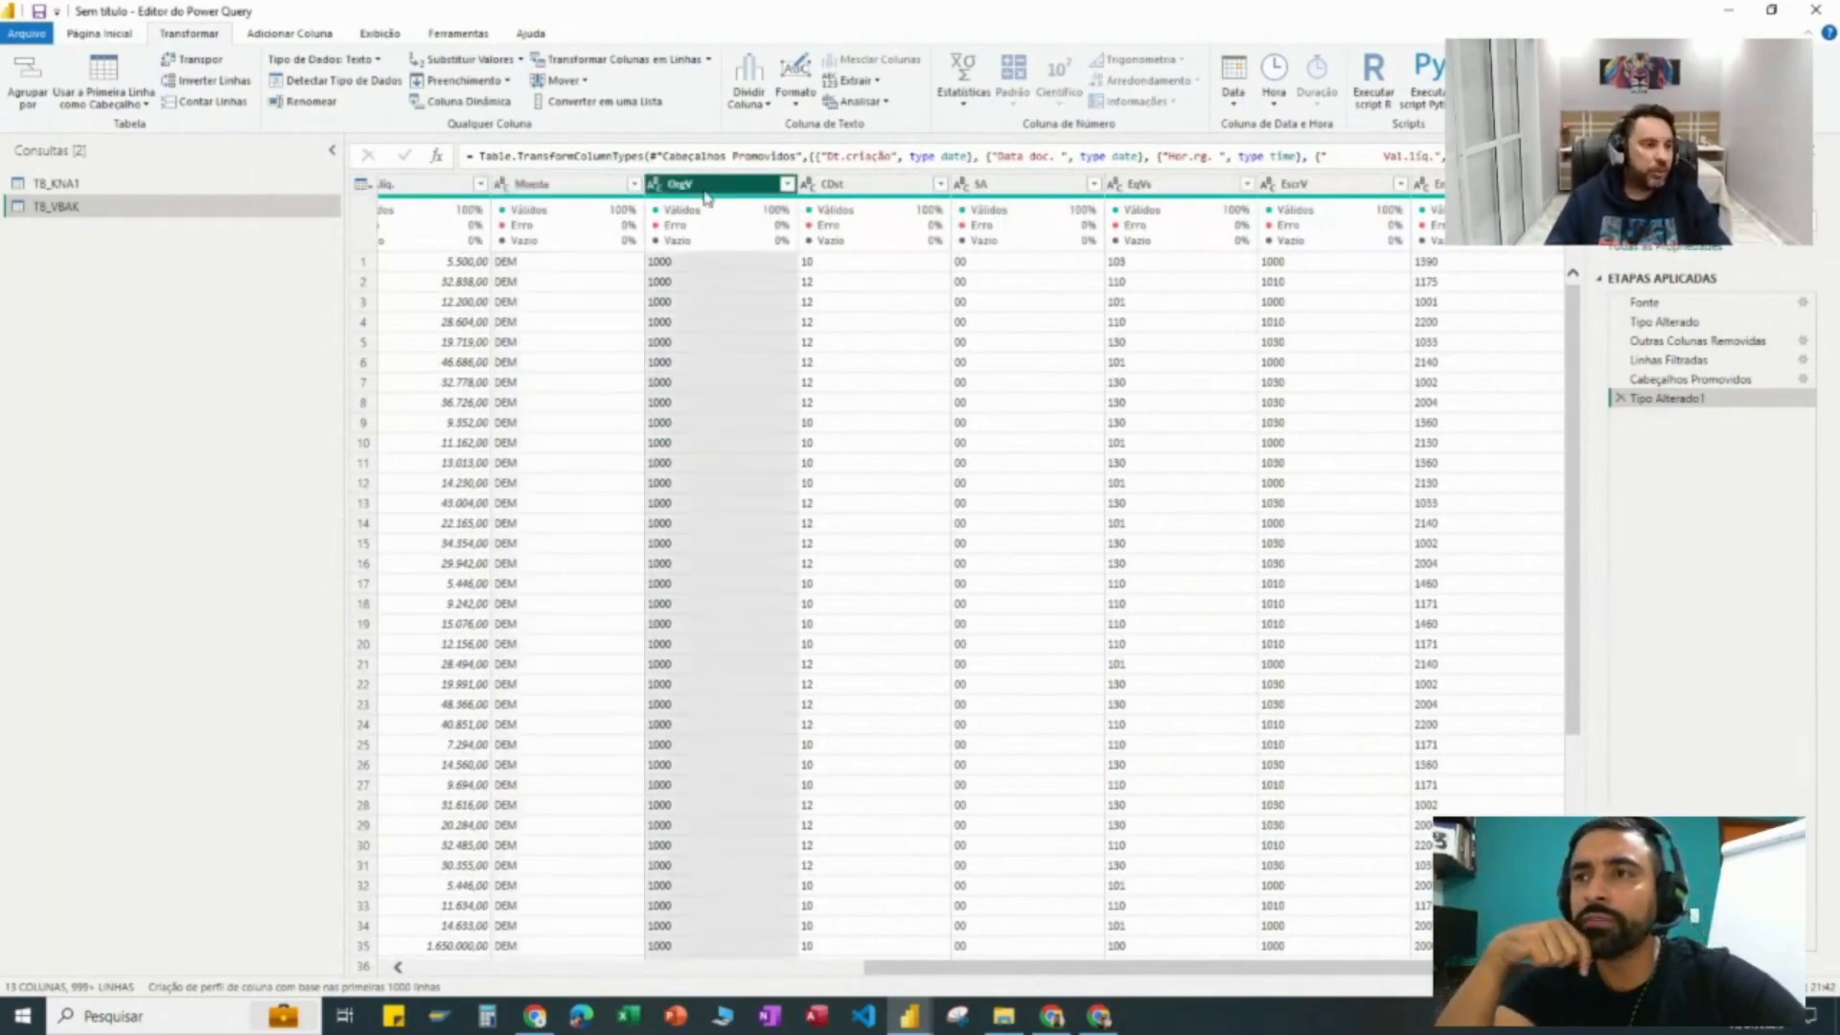
{"action": "left_click", "coordinate": [856, 191]}
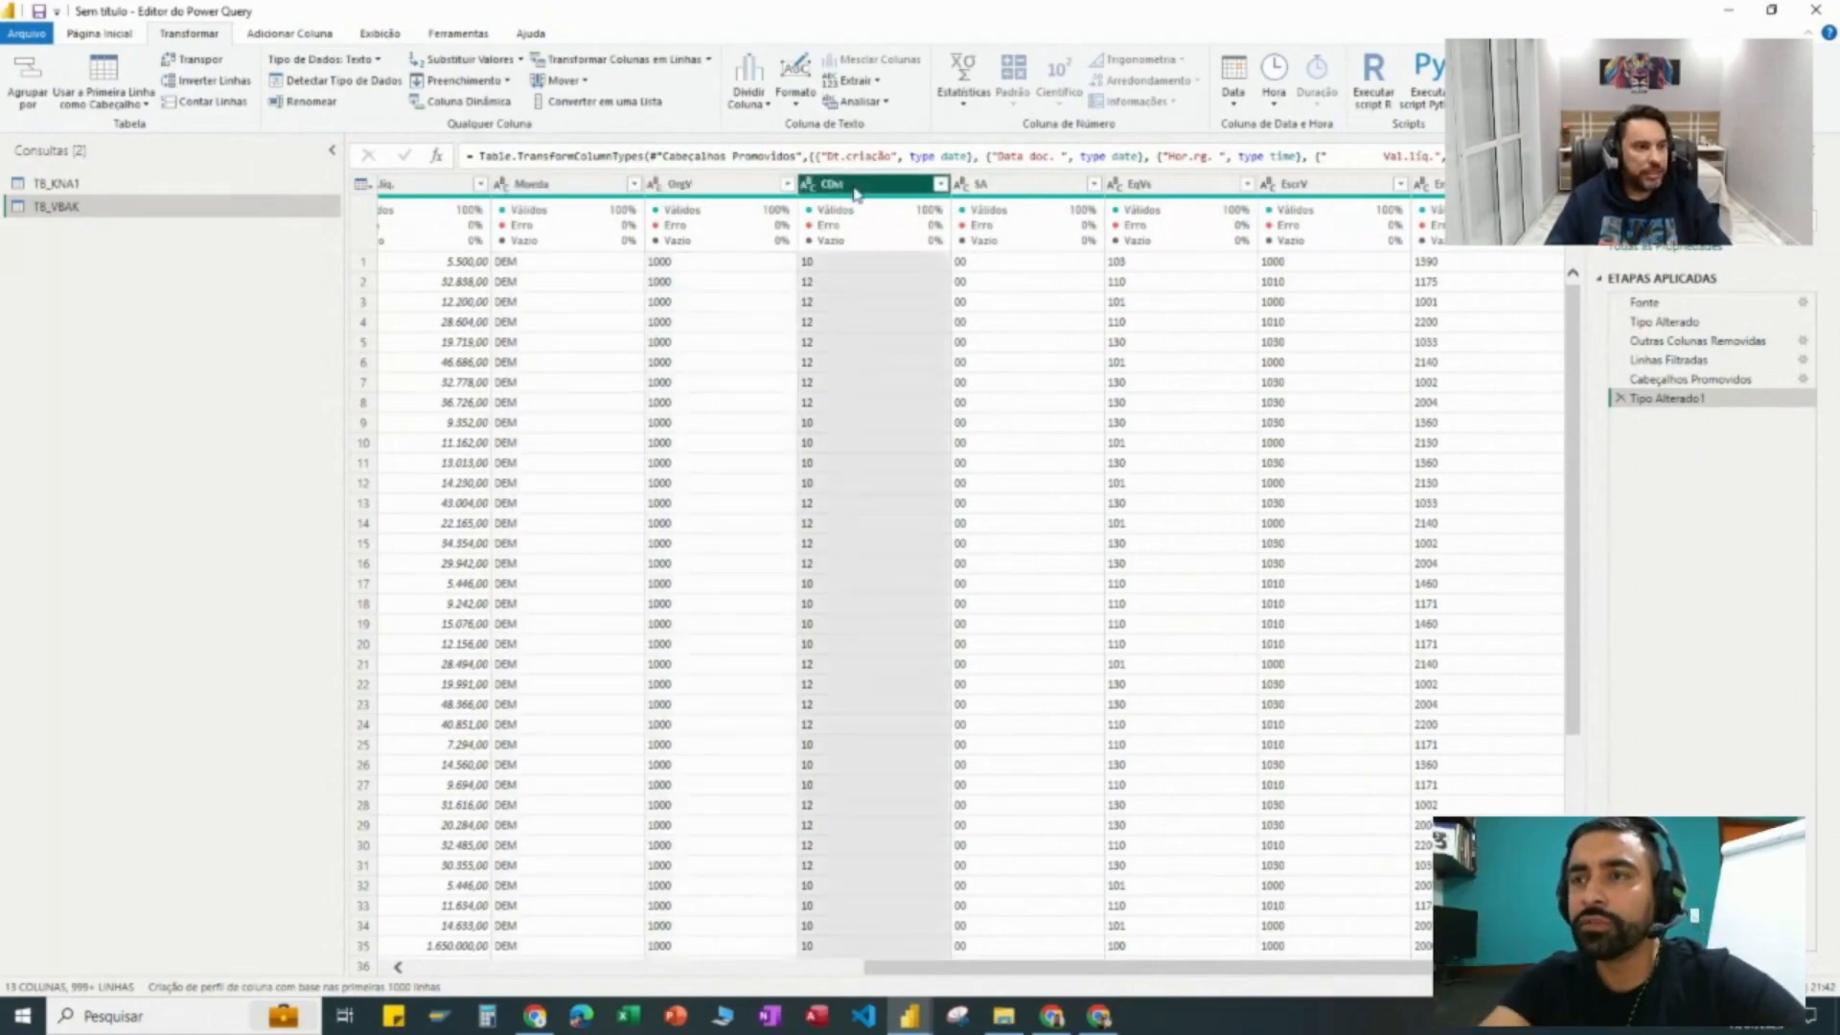
{"action": "left_click", "coordinate": [994, 198]}
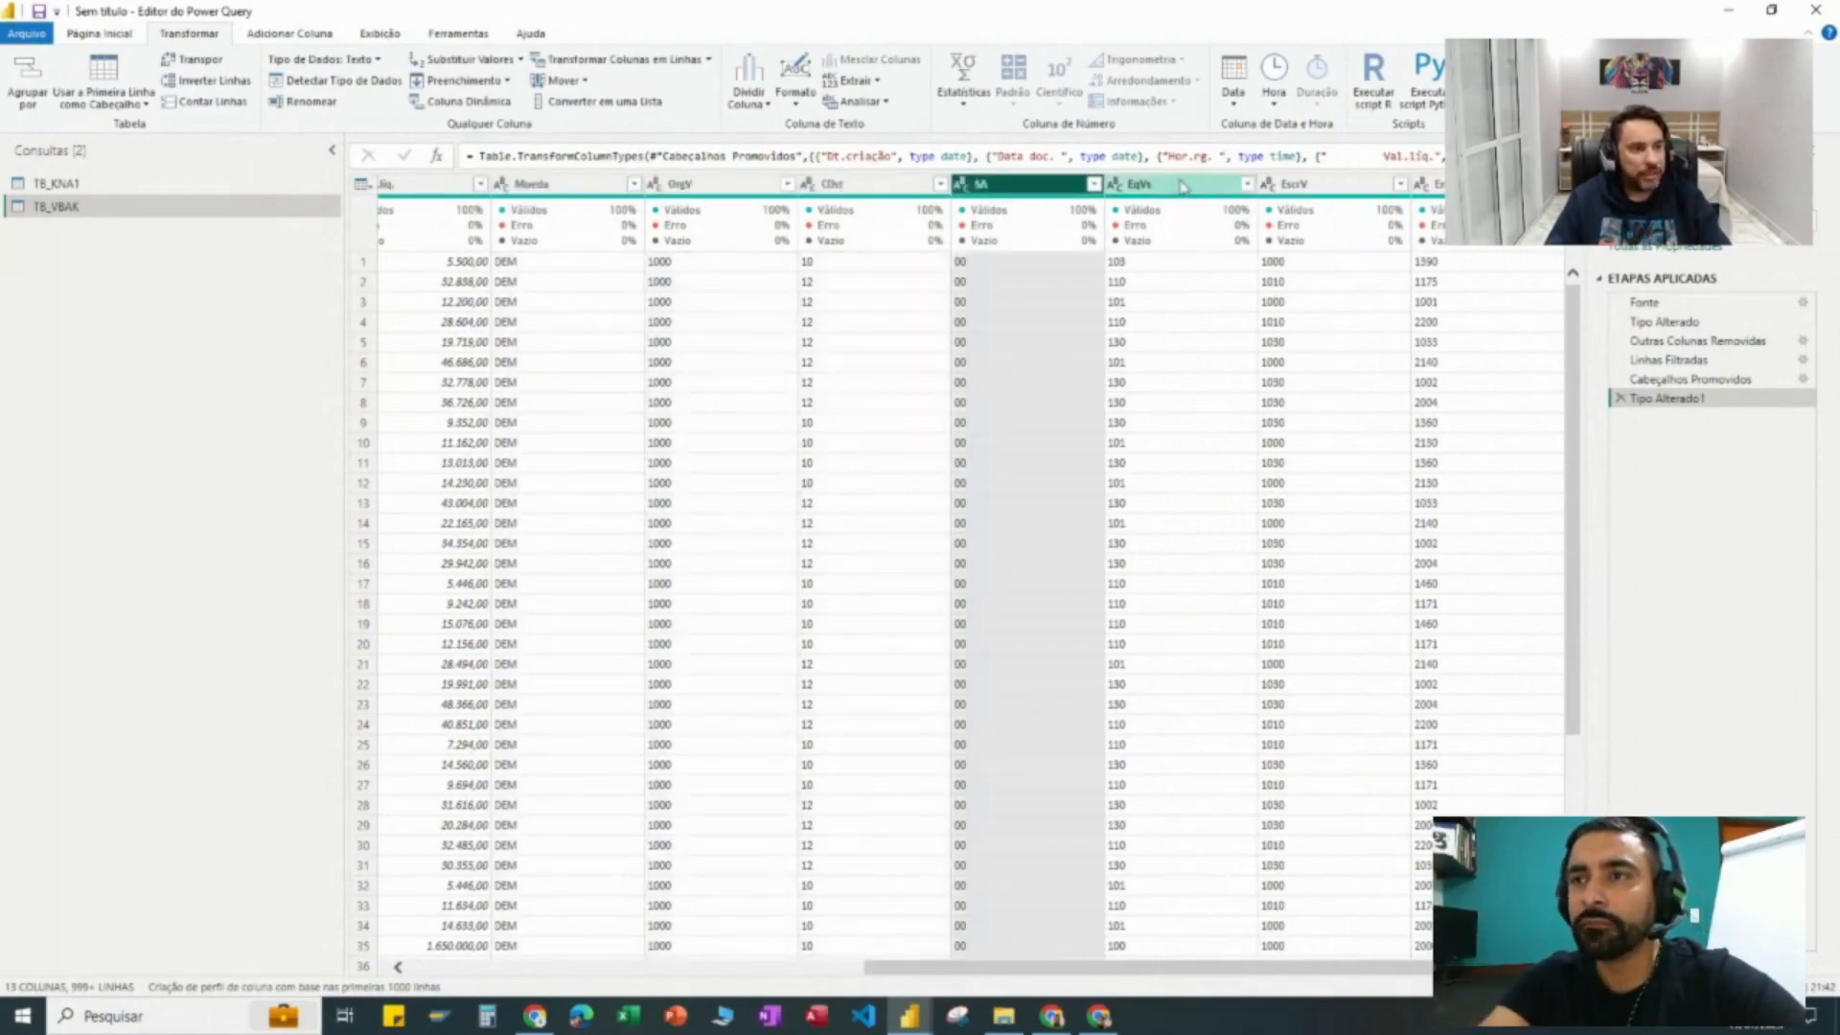
{"action": "left_click", "coordinate": [1322, 198]}
Step: Remove the Moeda, OrgV, CDst, SA, EqVs and EscrV columns from TB_VBAK together
{"action": "left_click", "coordinate": [568, 184]}
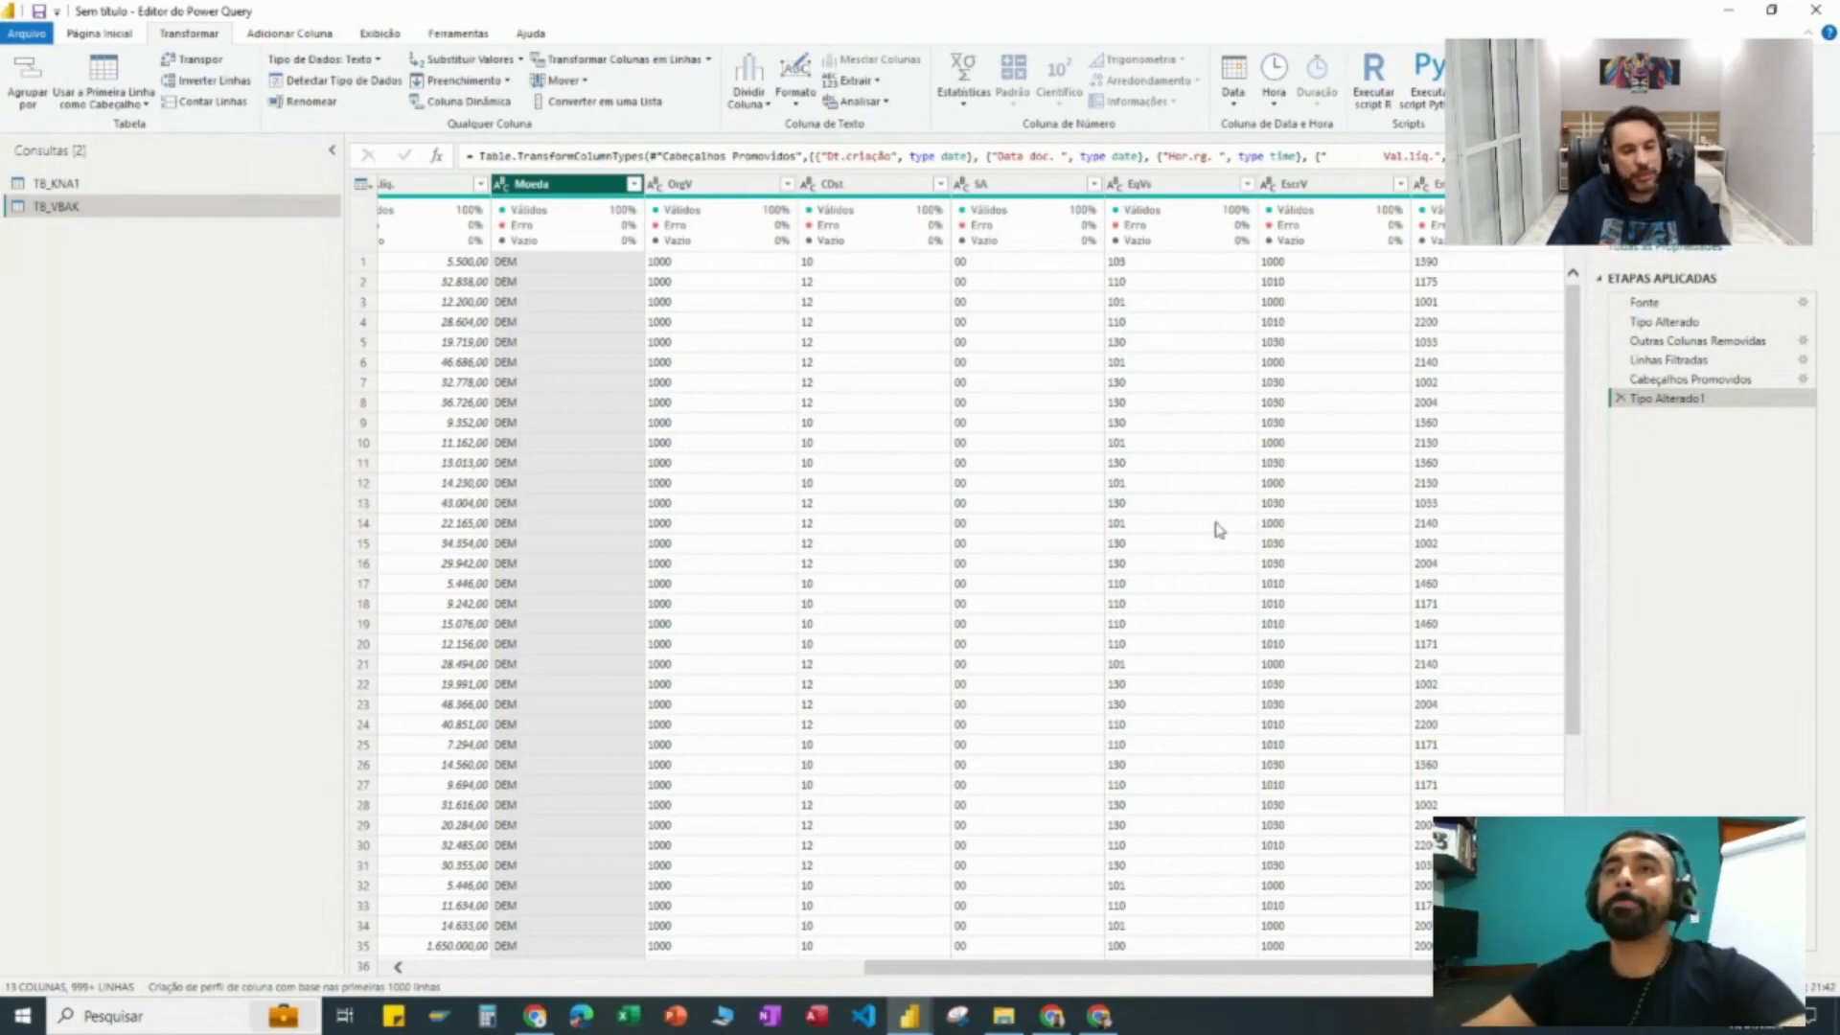
{"action": "left_click", "coordinate": [740, 187], "text": "ctrl"}
{"action": "left_click", "coordinate": [836, 189], "text": "ctrl"}
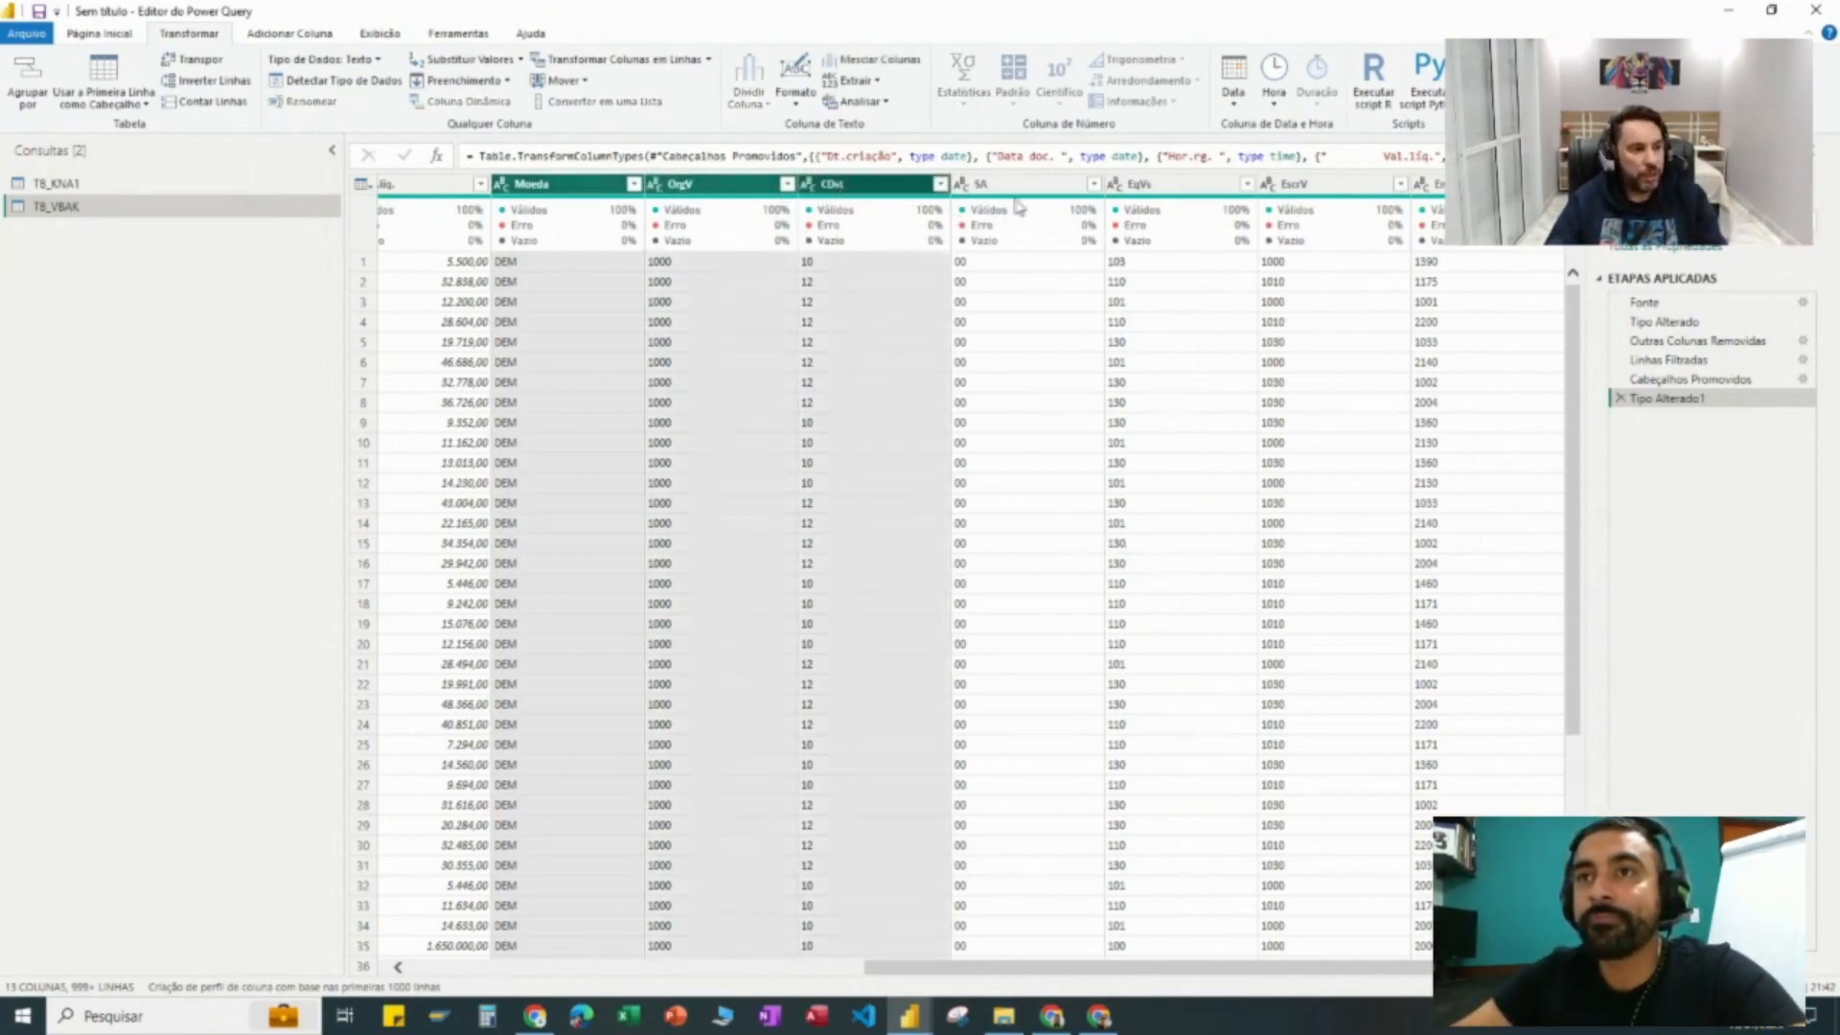
{"action": "left_click", "coordinate": [1048, 189], "text": "ctrl"}
{"action": "left_click", "coordinate": [1170, 192], "text": "ctrl"}
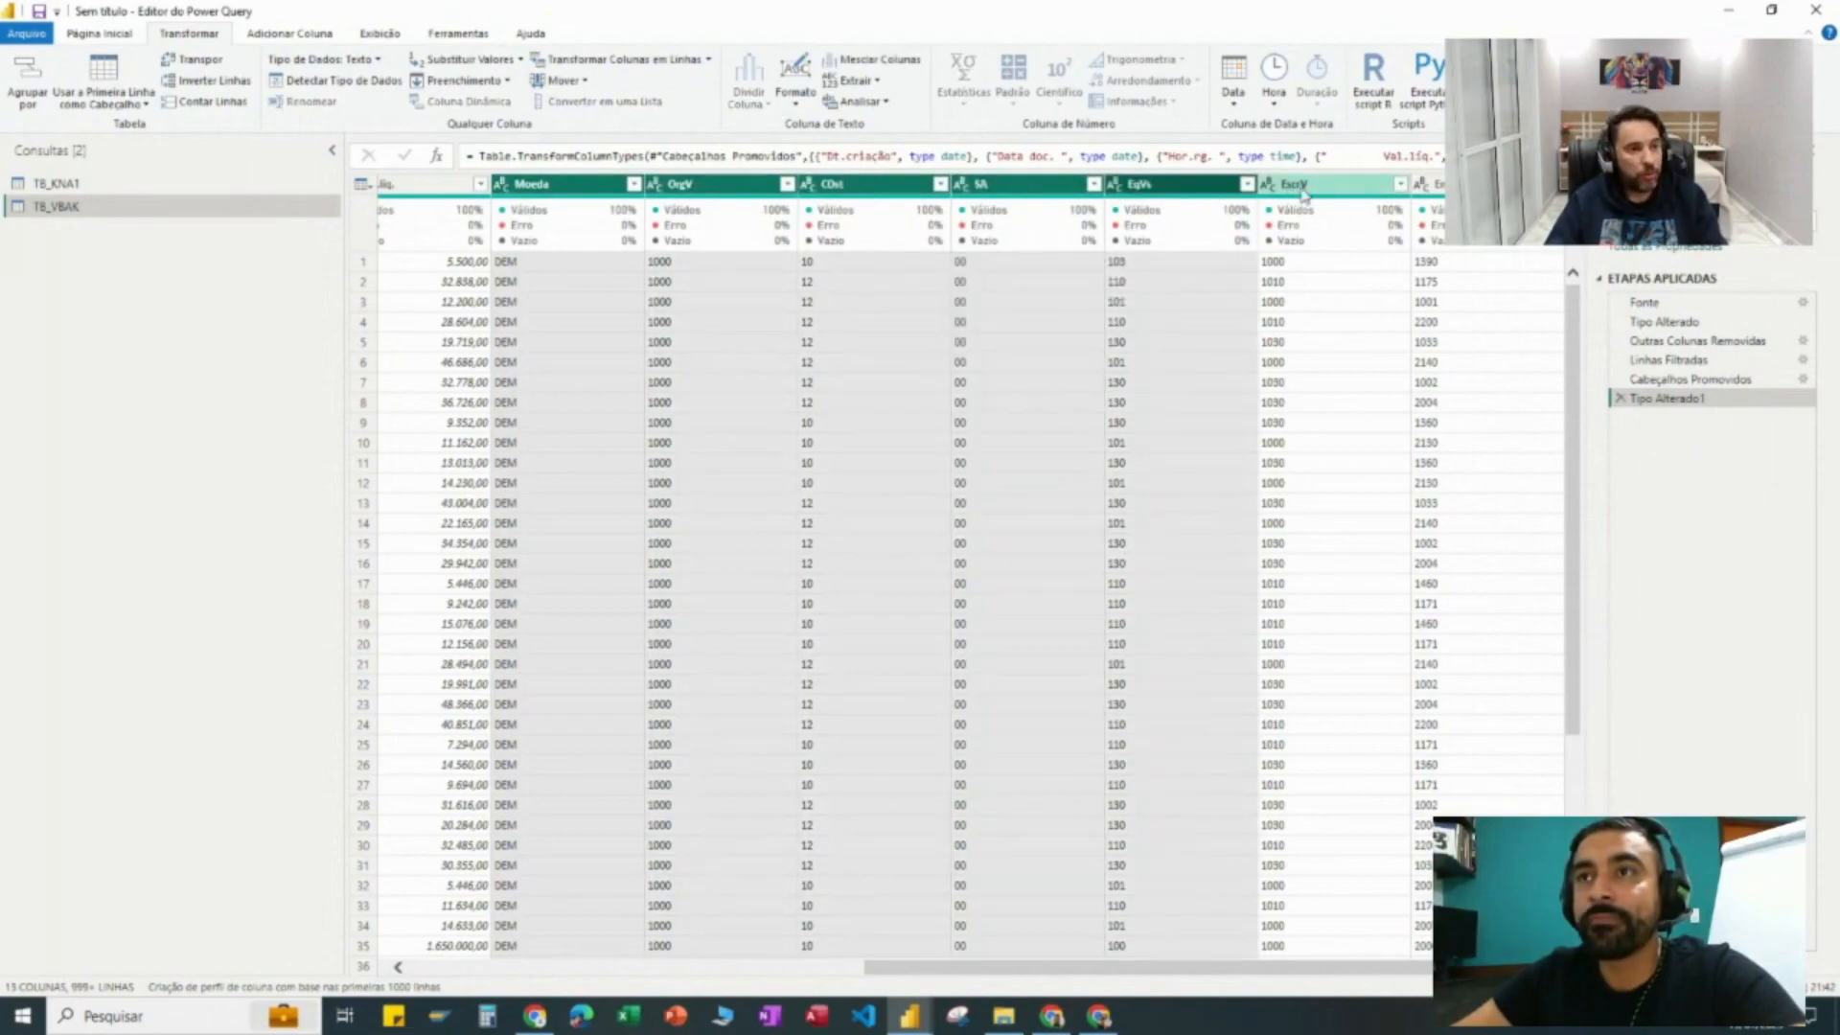
{"action": "left_click", "coordinate": [1301, 194], "text": "ctrl"}
{"action": "right_click", "coordinate": [1184, 186]}
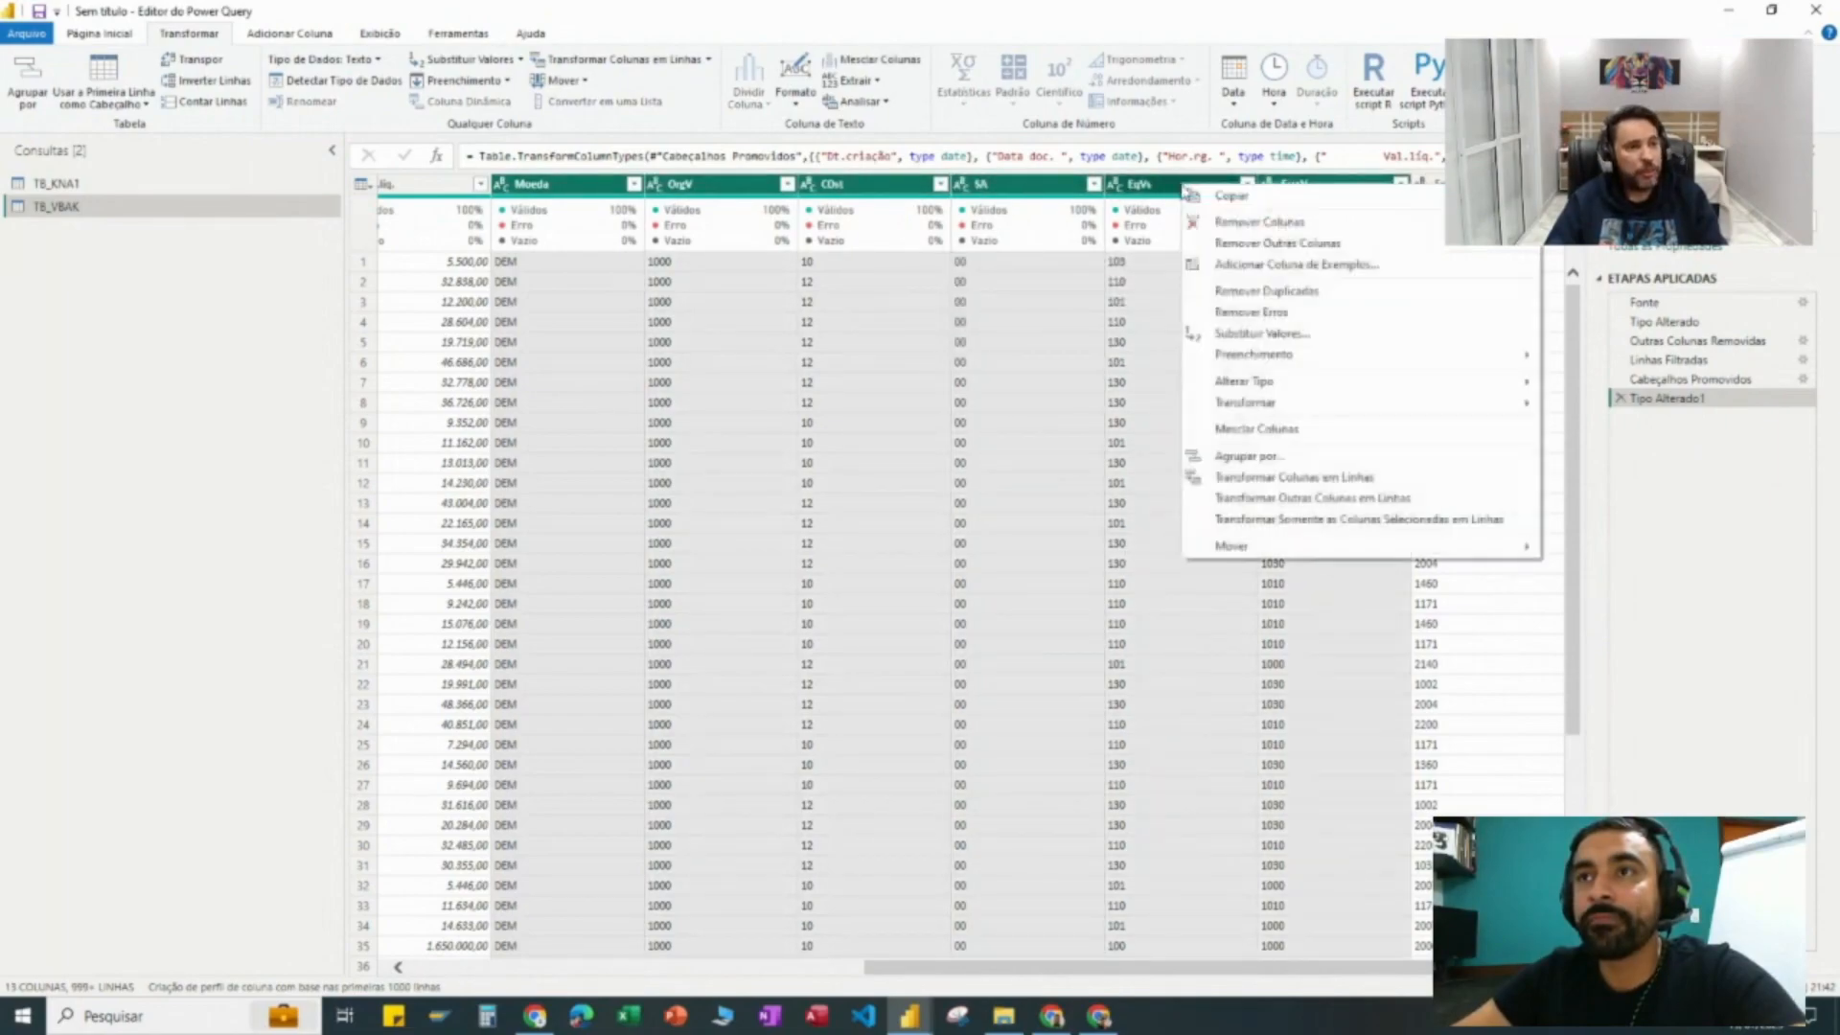
{"action": "left_click", "coordinate": [1212, 219]}
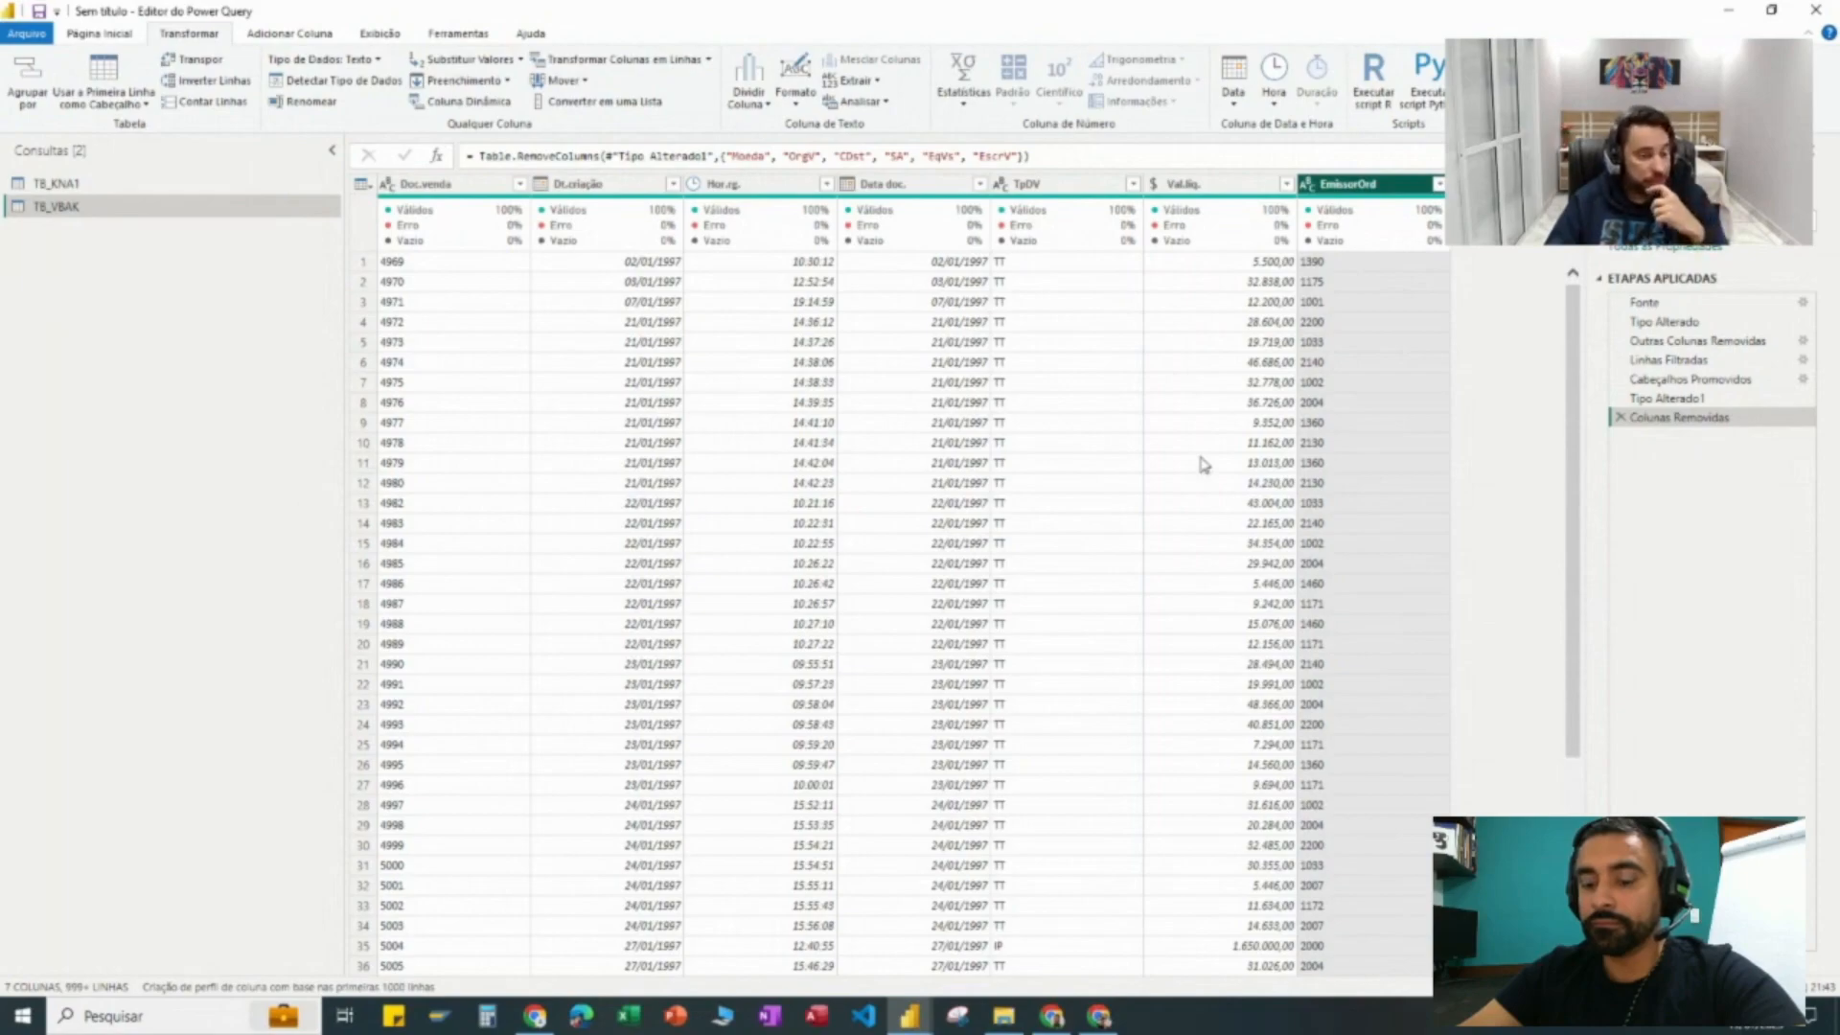
Step: Import TB_VBAP.TXT from the Teste Live folder as a new text source, using a custom | delimiter
{"action": "left_click", "coordinate": [118, 34]}
{"action": "left_click", "coordinate": [97, 105]}
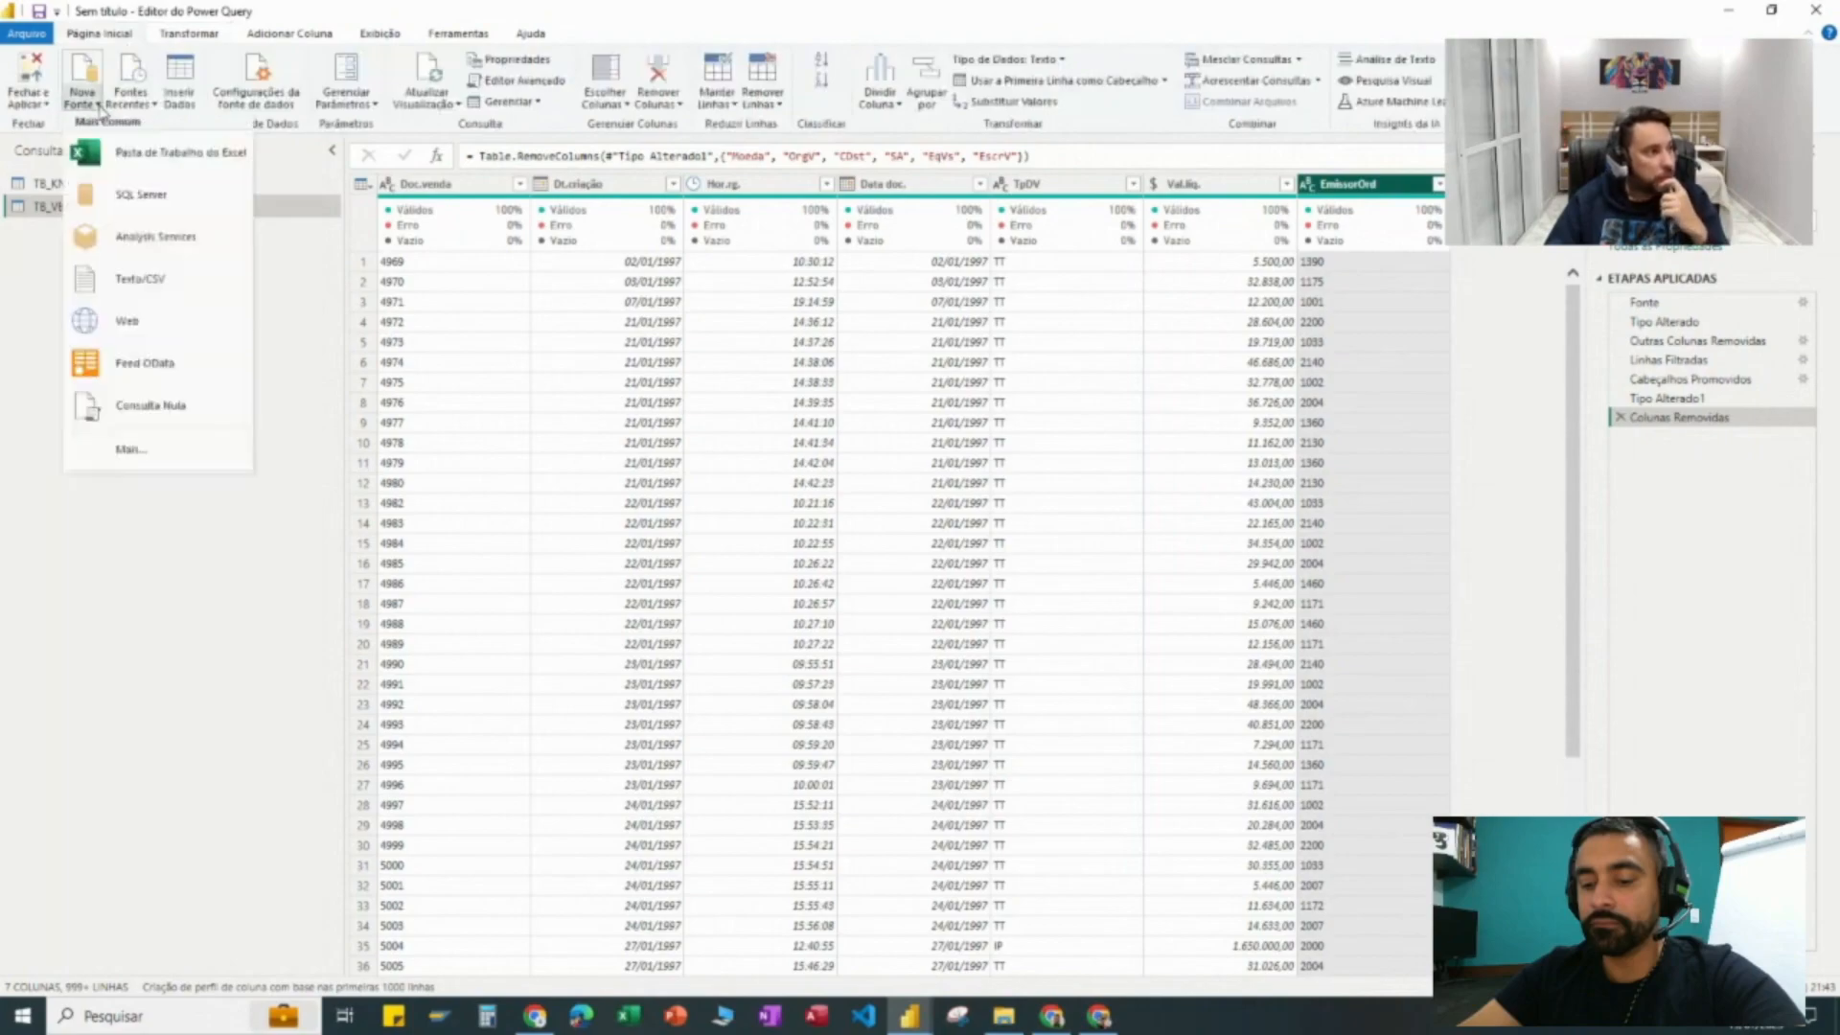
{"action": "left_click", "coordinate": [163, 290]}
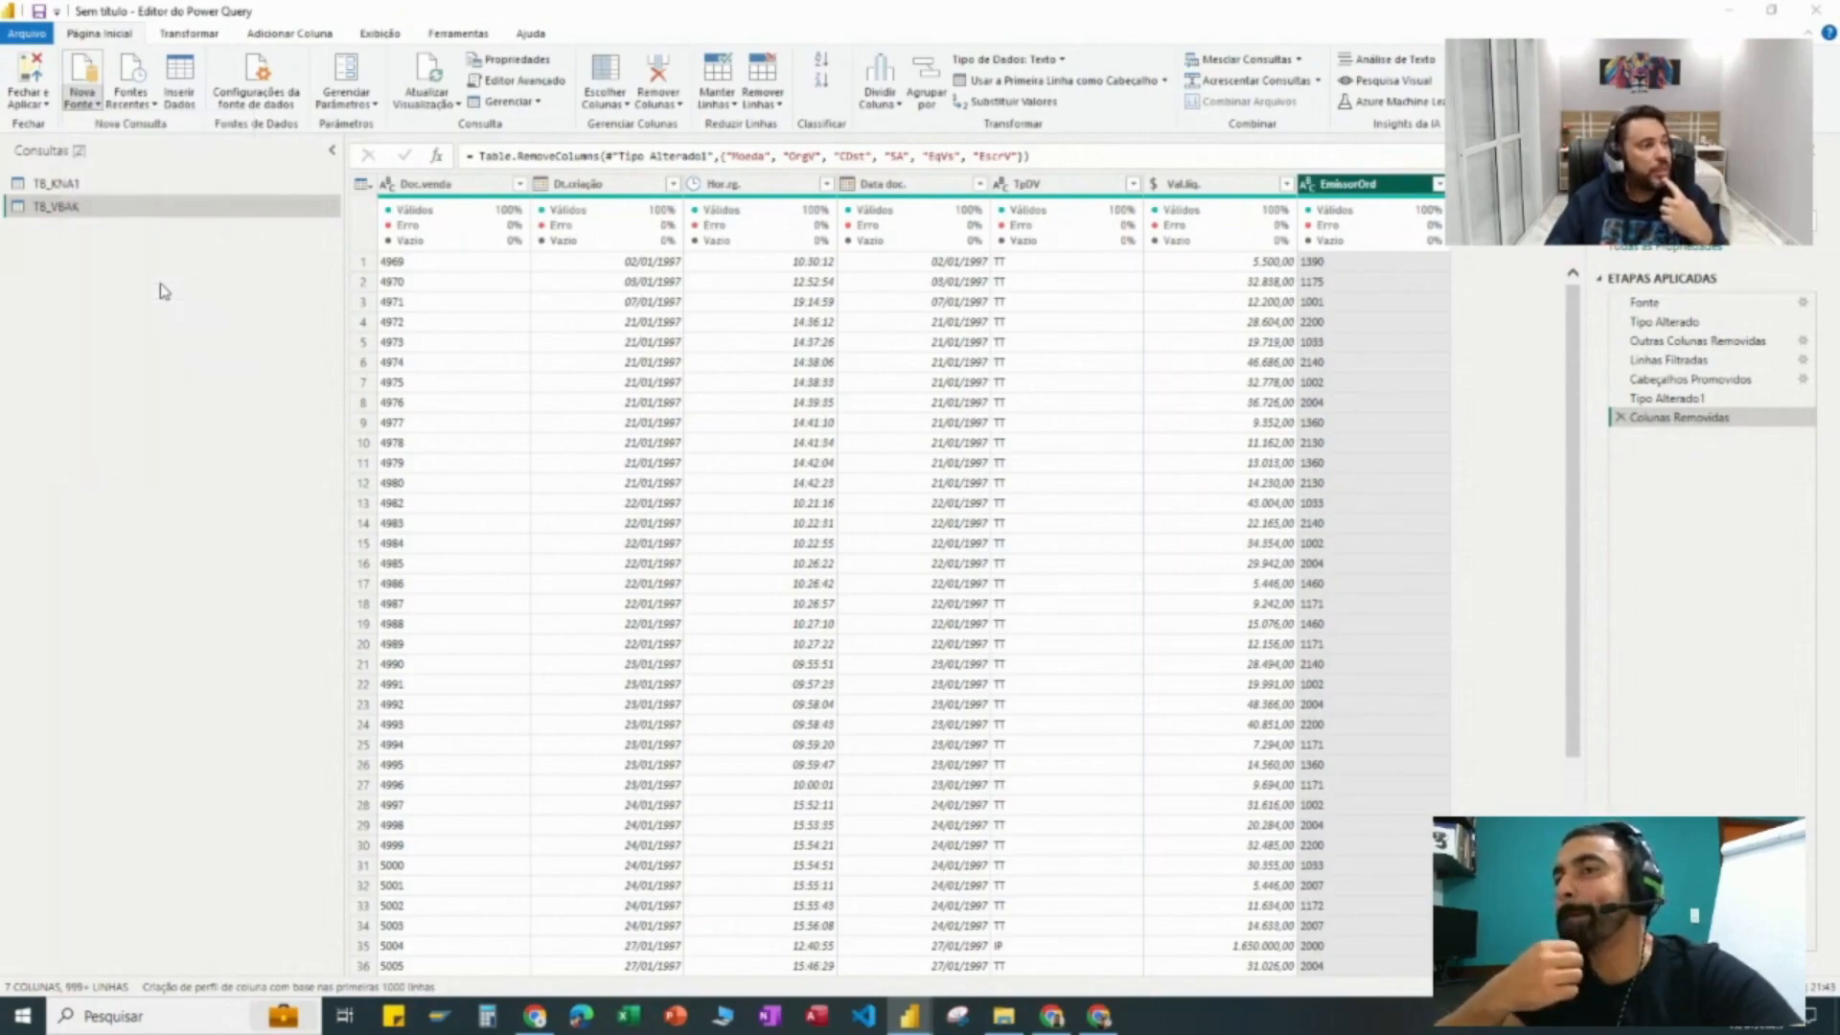
{"action": "left_click", "coordinate": [493, 361]}
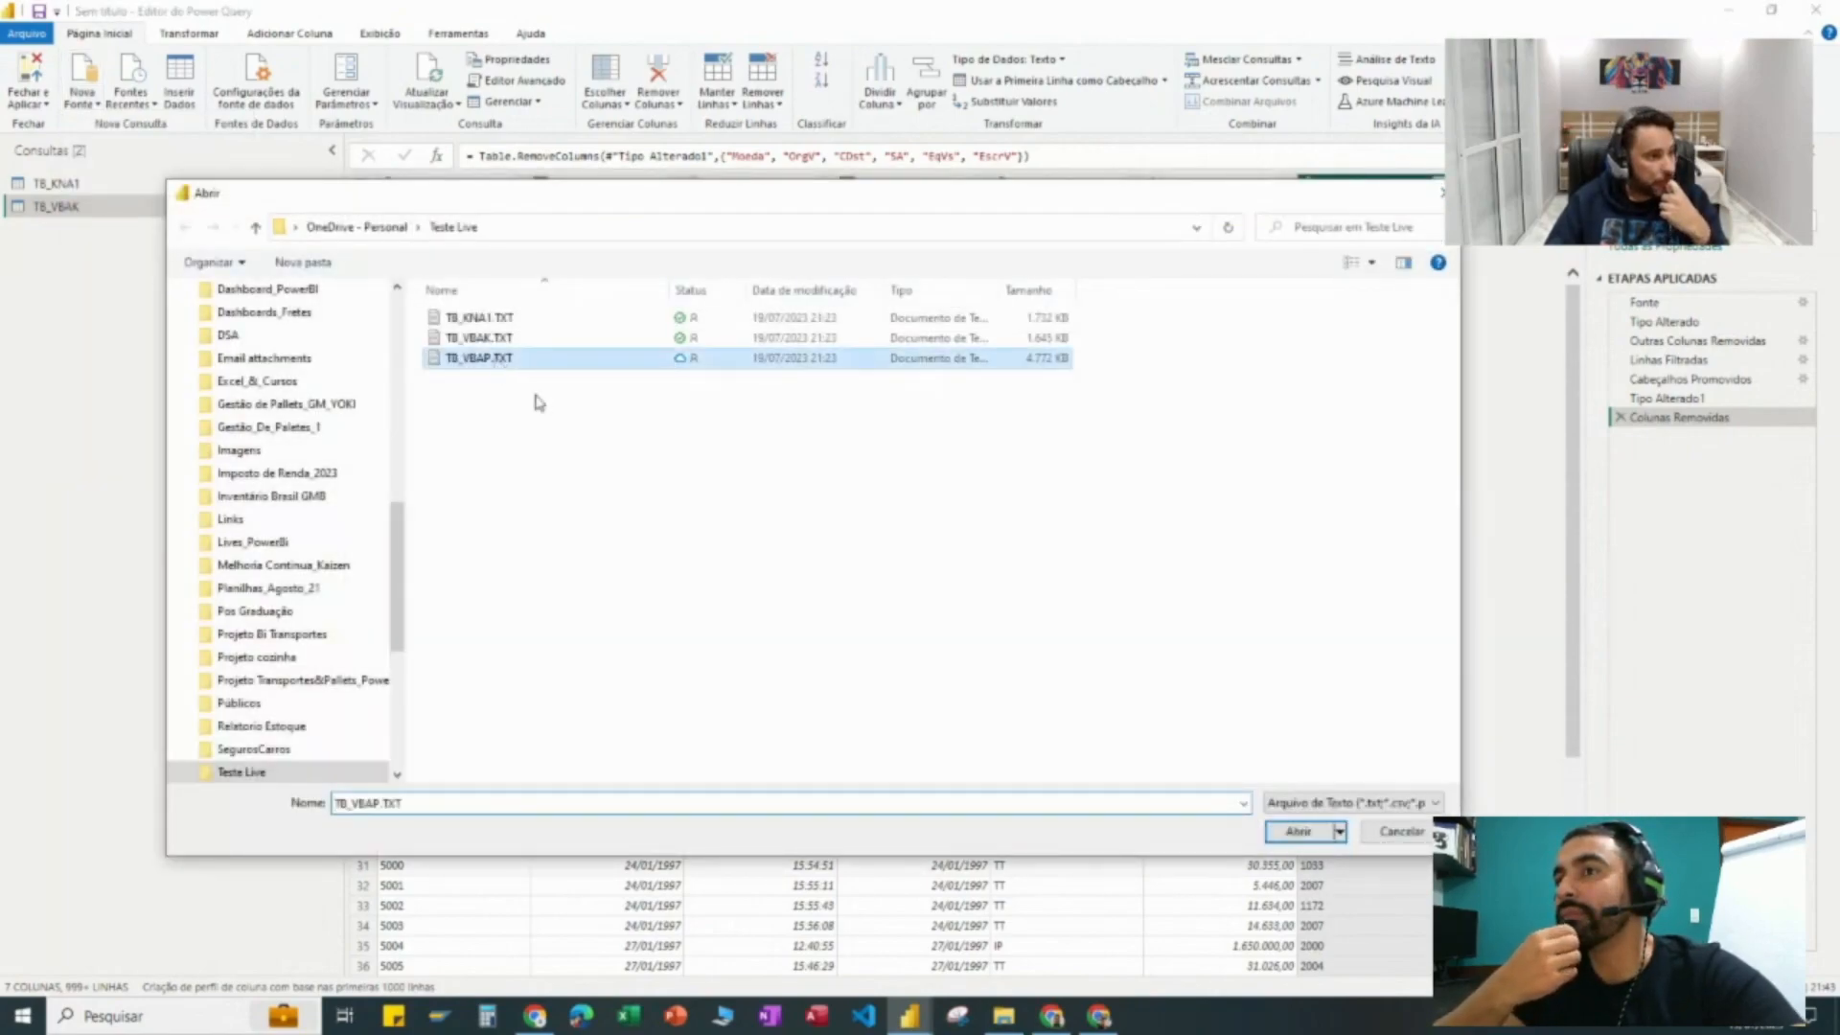
{"action": "left_click", "coordinate": [1299, 832]}
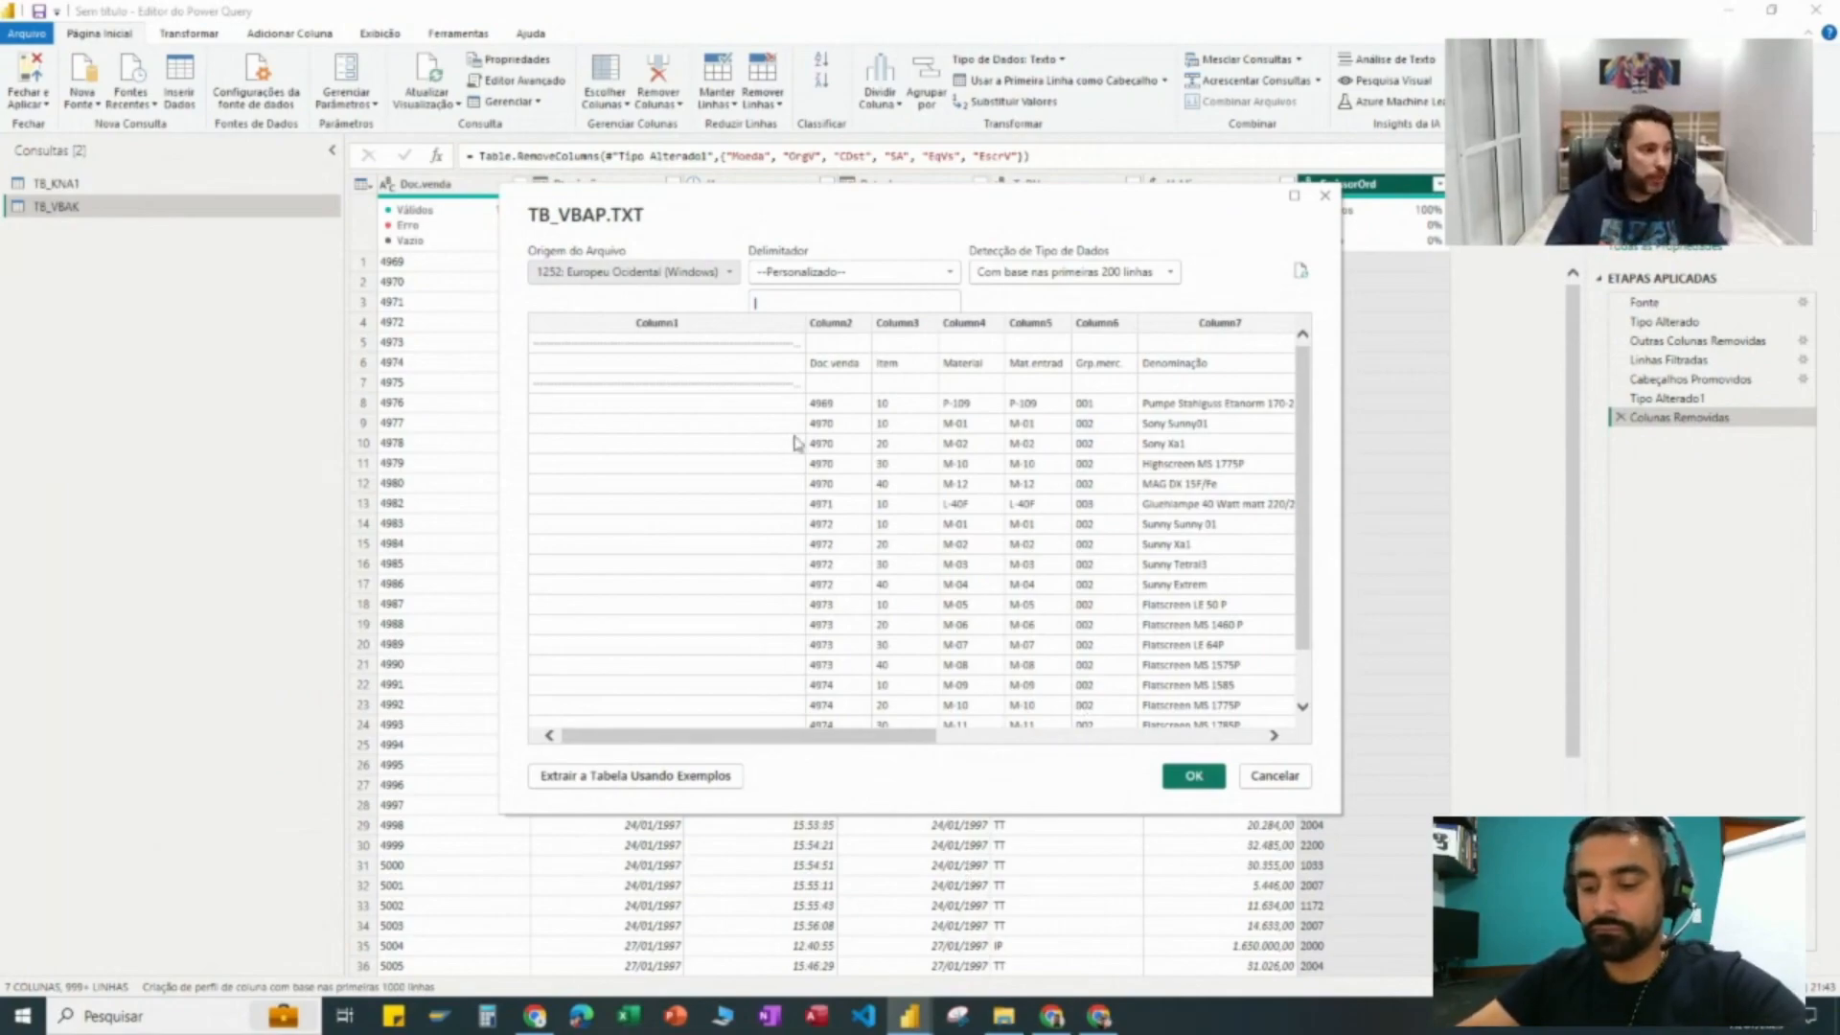
{"action": "left_click", "coordinate": [1194, 776]}
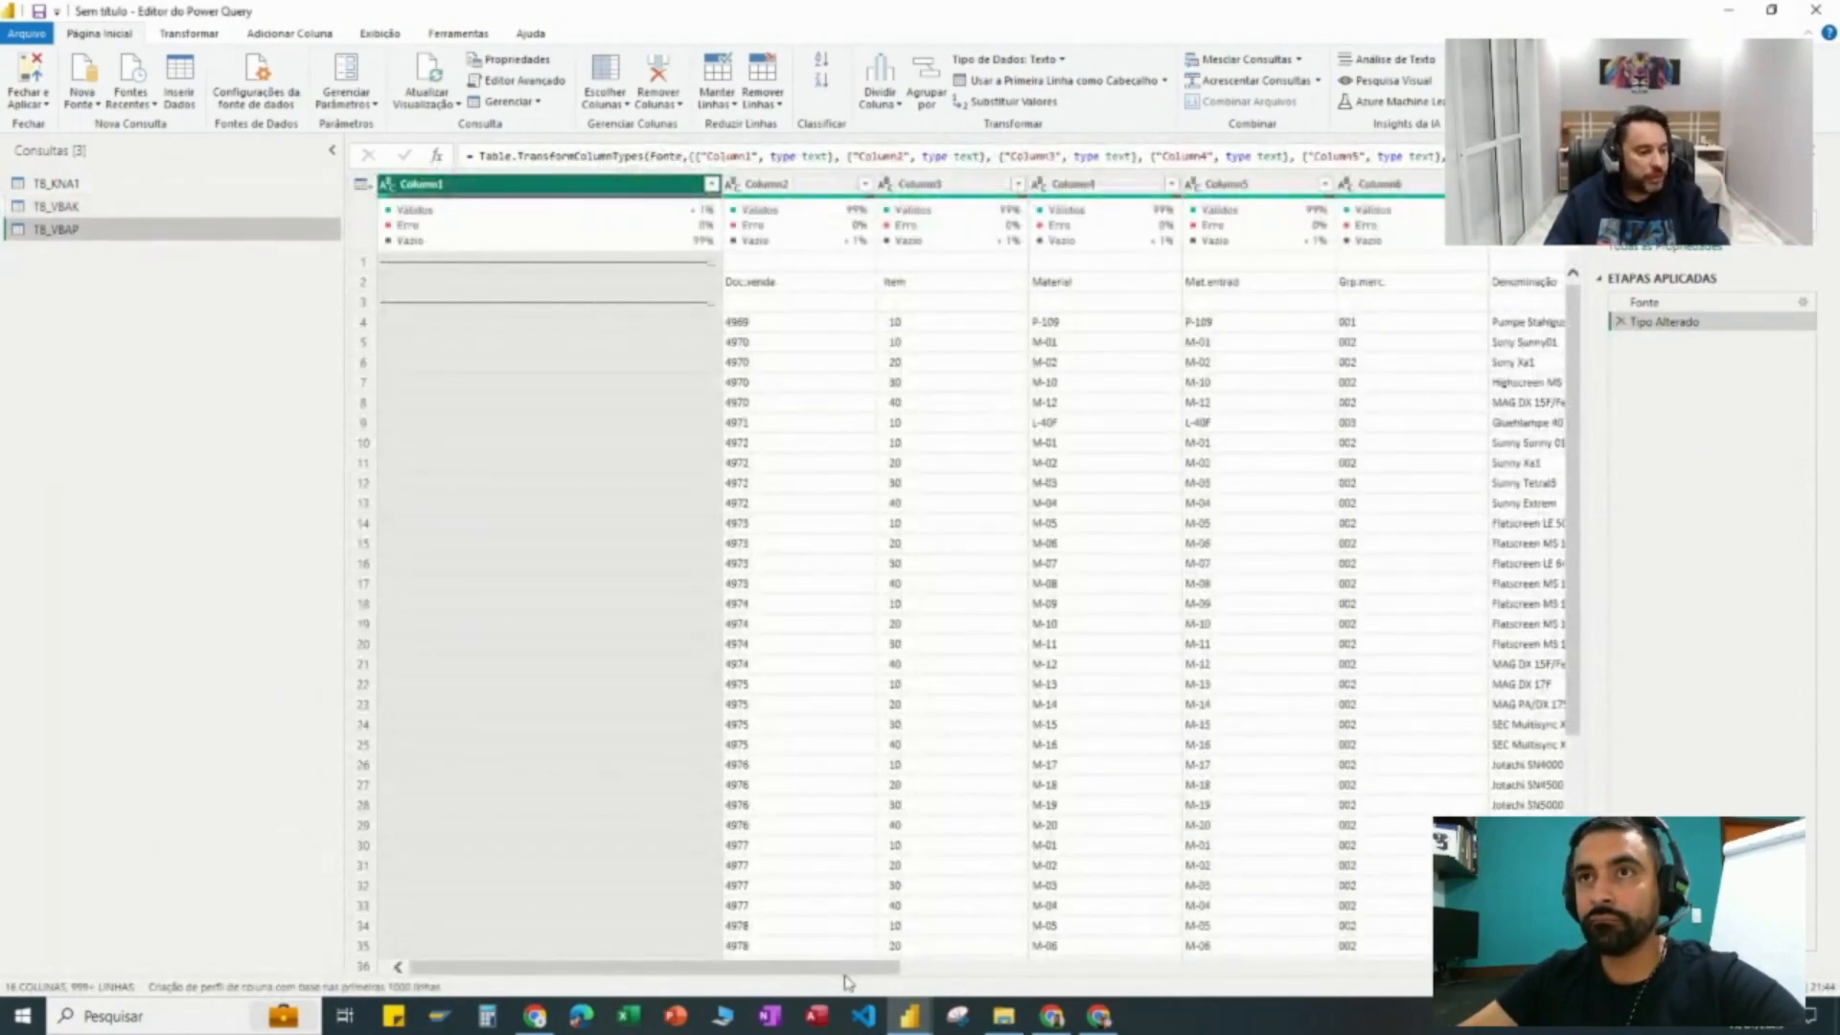
Step: Keep only Column2 through Column15 in the TB_VBAP query, leaving out Column1 and Column16
{"action": "mouse_move", "coordinate": [846, 969]}
{"action": "left_mouse_down"}
{"action": "mouse_move", "coordinate": [1480, 970]}
{"action": "mouse_move", "coordinate": [1328, 956]}
{"action": "mouse_move", "coordinate": [816, 986]}
{"action": "left_mouse_up"}
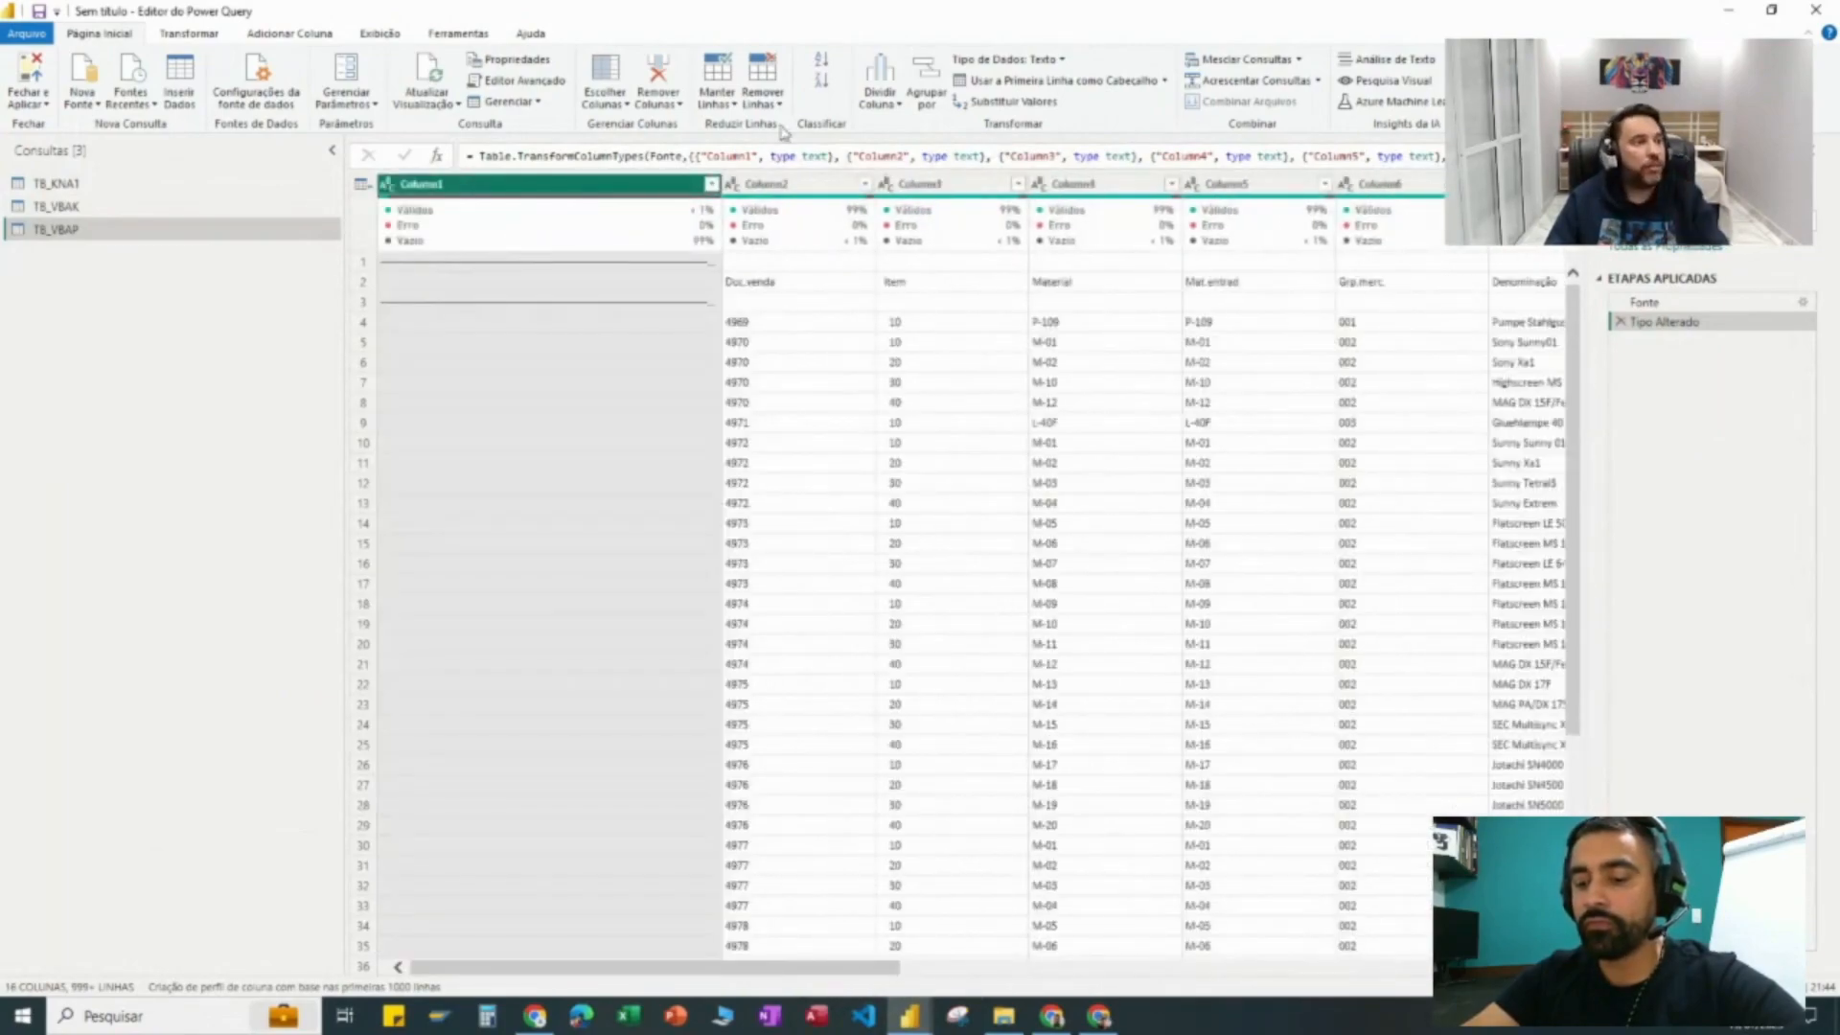
{"action": "left_click", "coordinate": [623, 103]}
{"action": "left_click", "coordinate": [645, 130]}
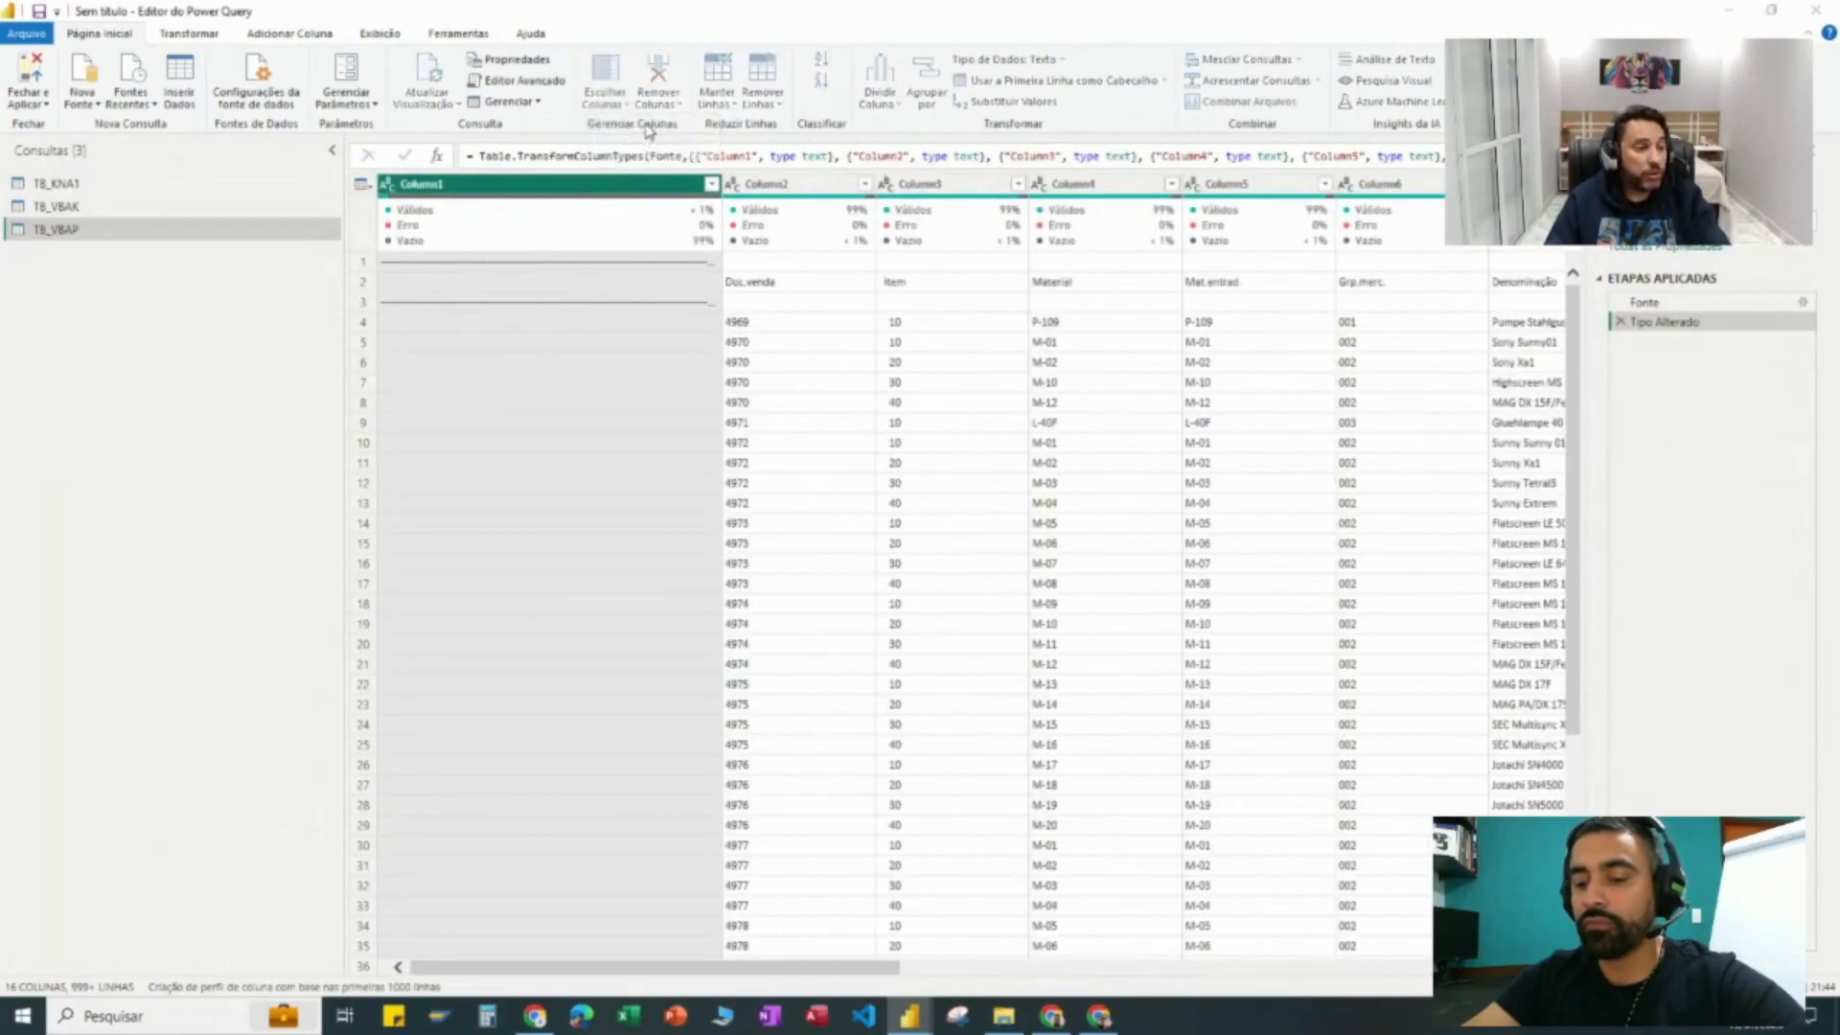
{"action": "left_click", "coordinate": [796, 351]}
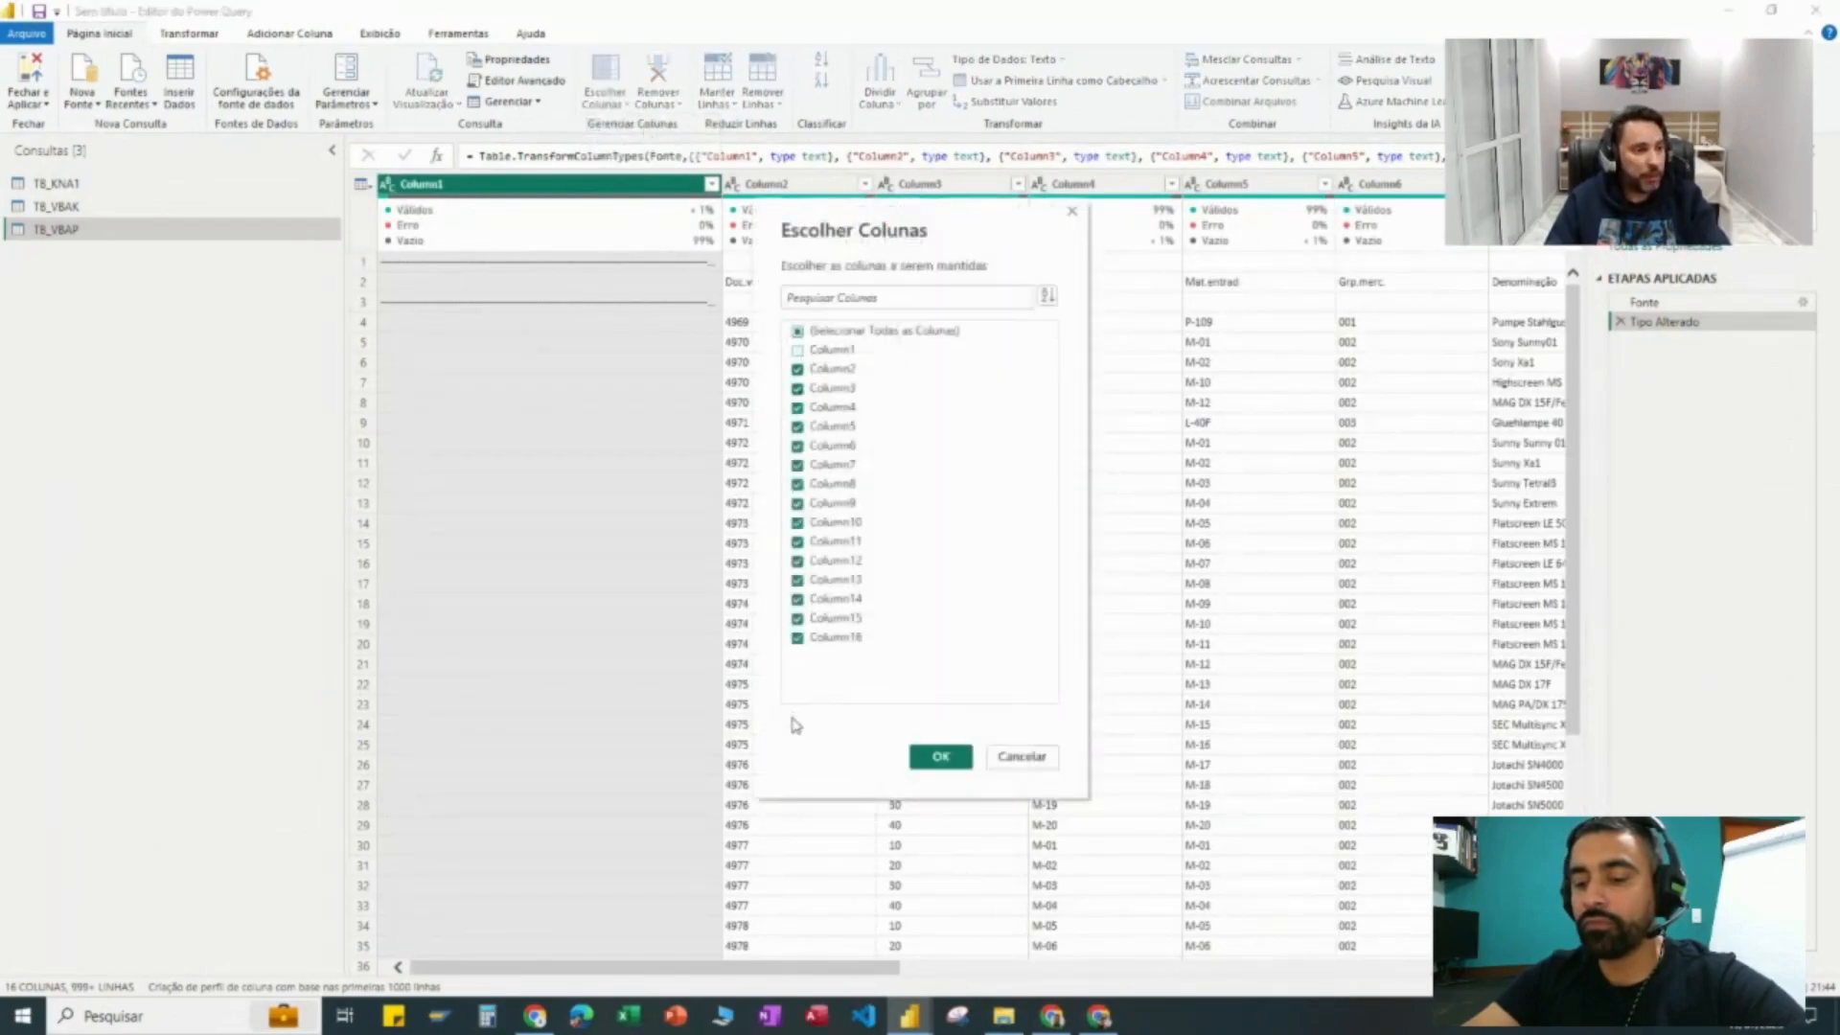
{"action": "left_click", "coordinate": [940, 756]}
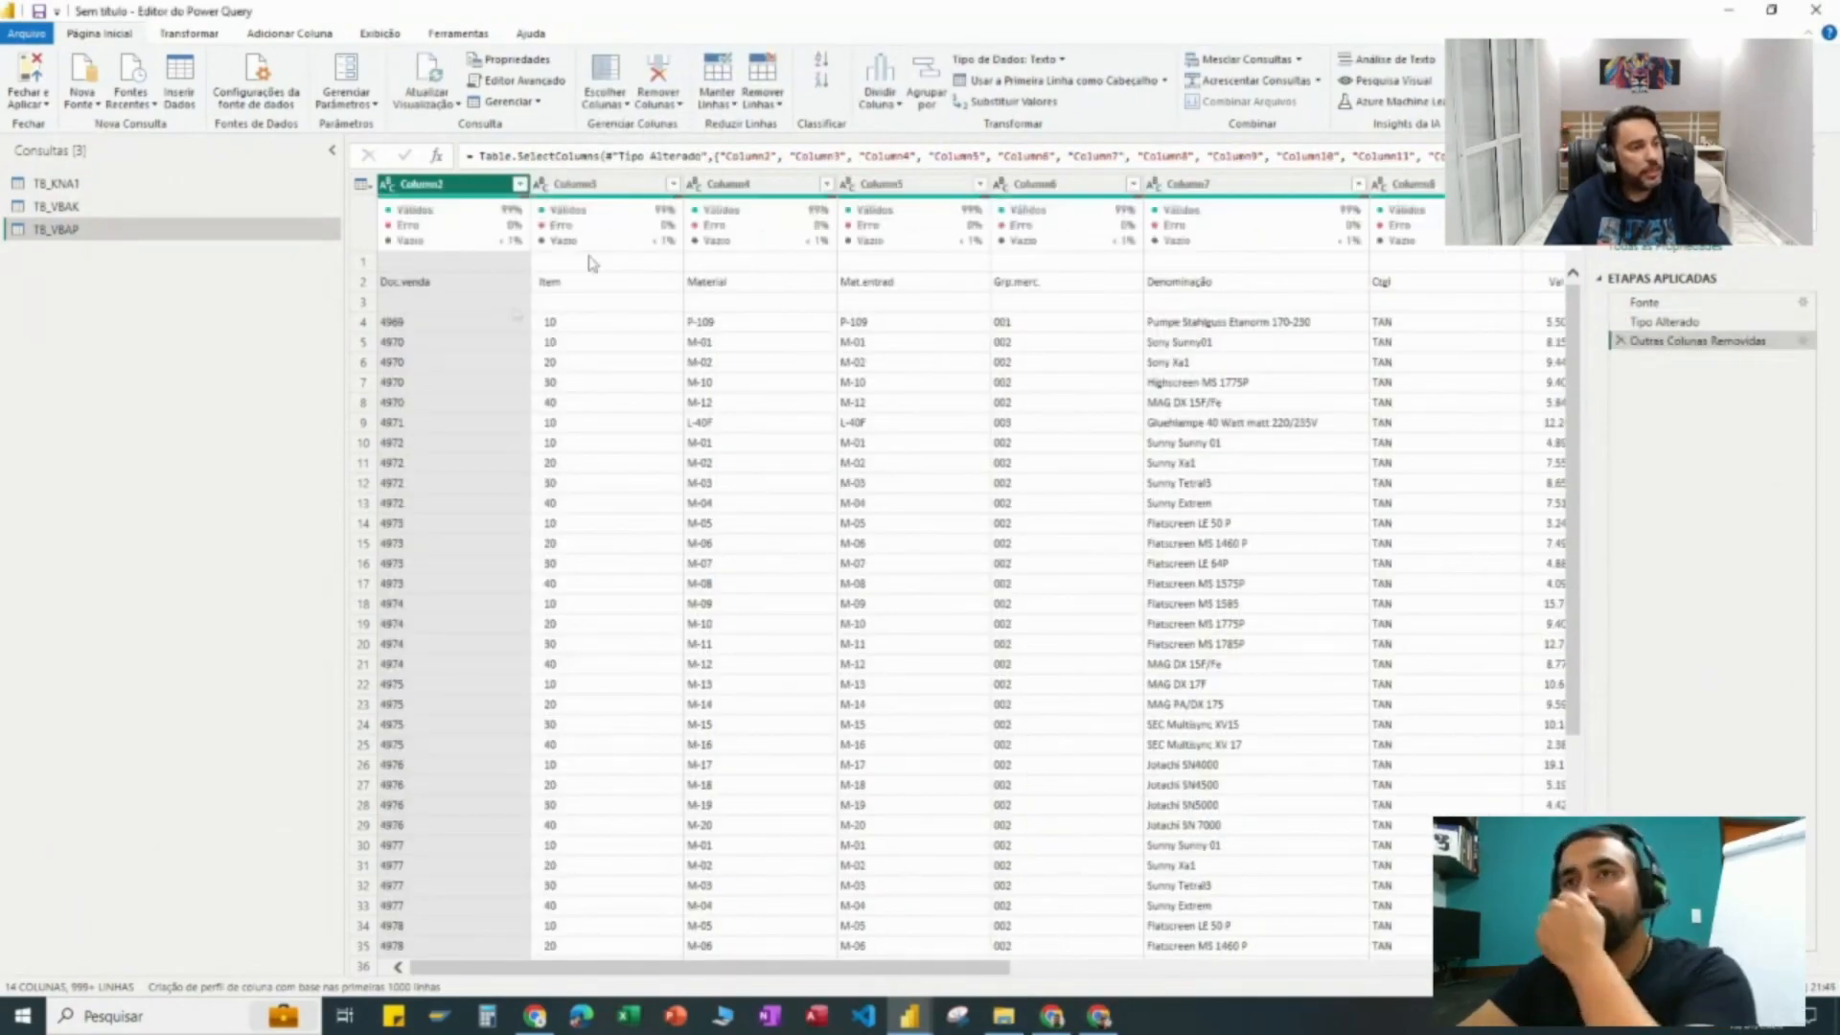
Step: Filter the blank rows out of Column2 in the TB_VBAP query
{"action": "left_click", "coordinate": [519, 185]}
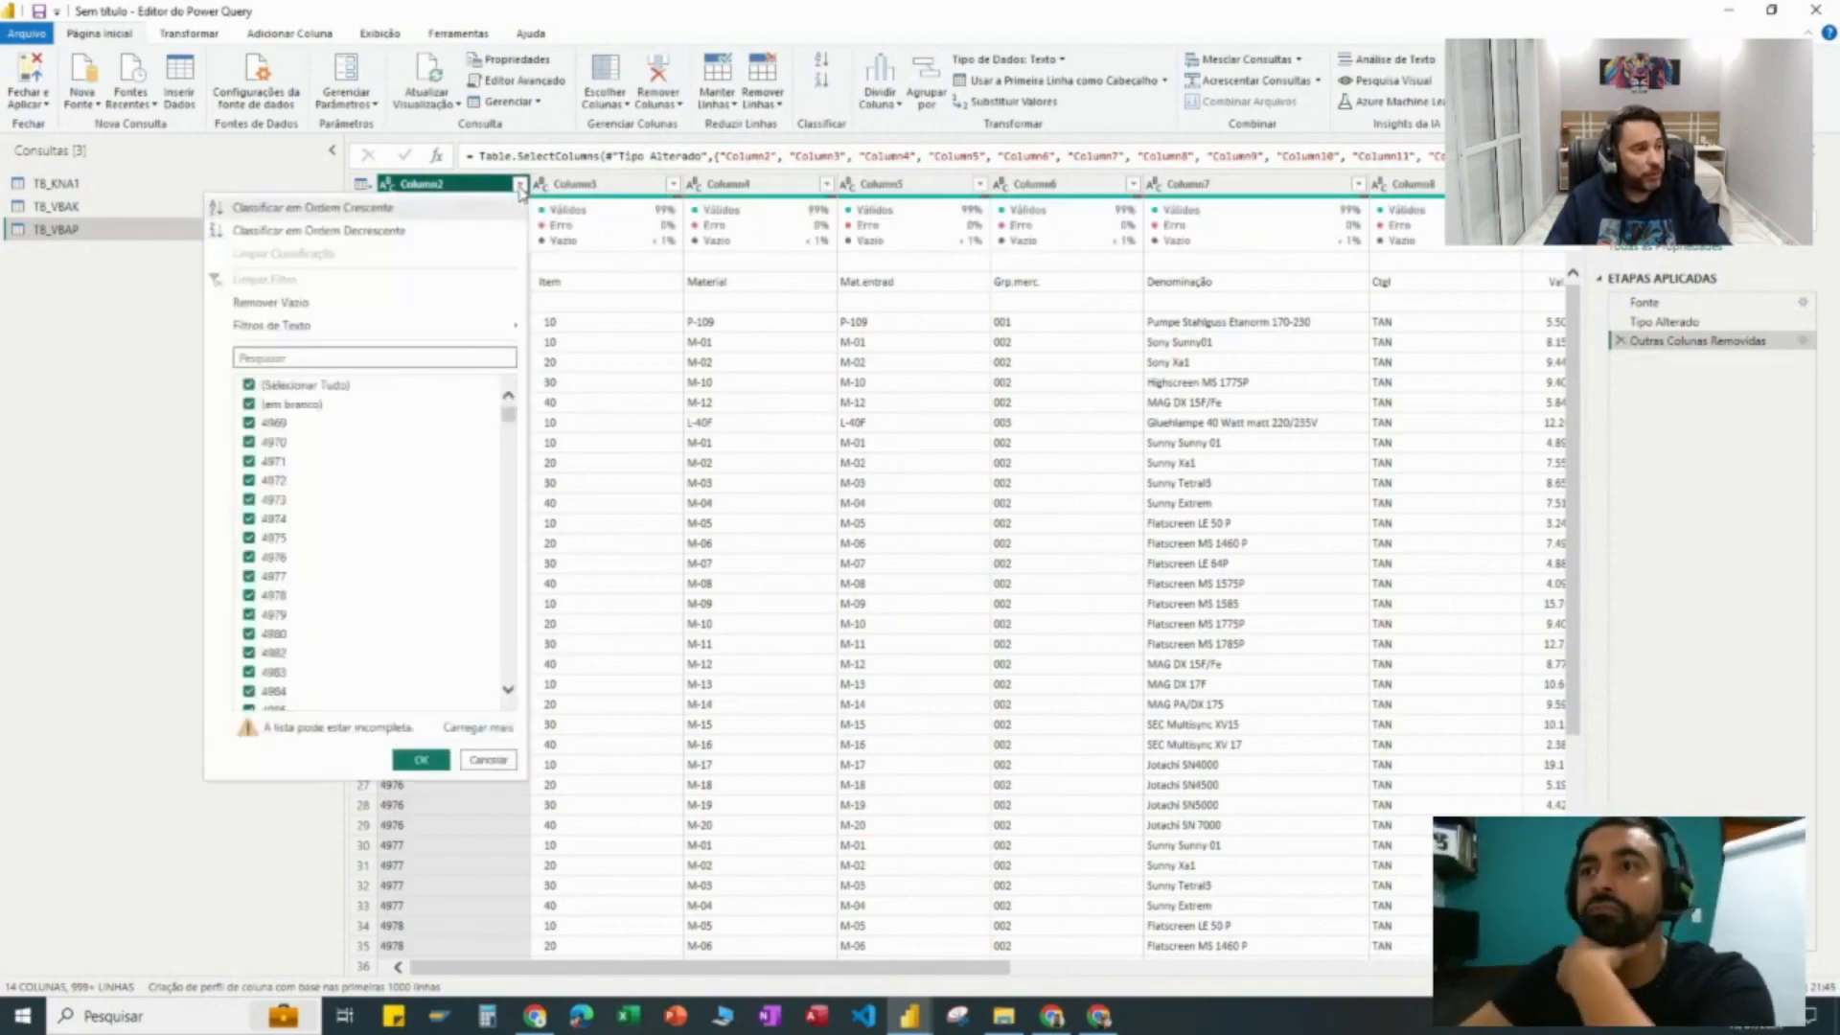
{"action": "left_click", "coordinate": [249, 405]}
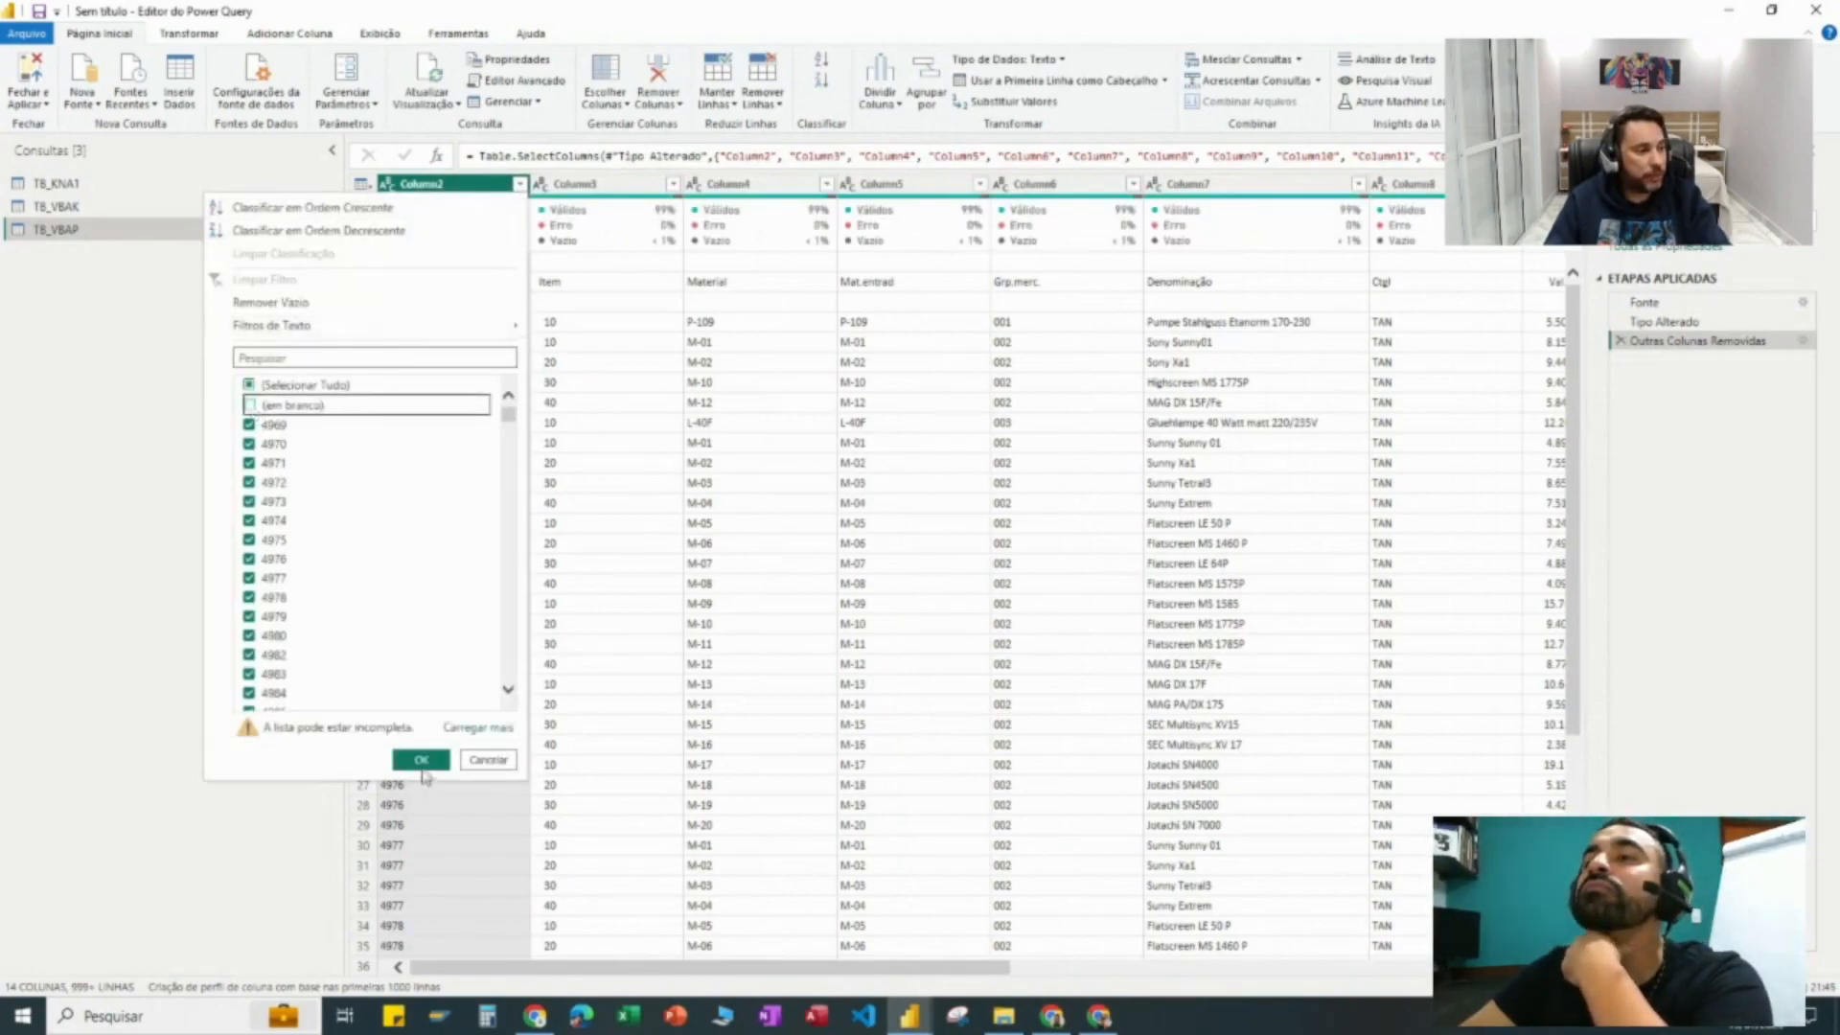
{"action": "left_click", "coordinate": [421, 763]}
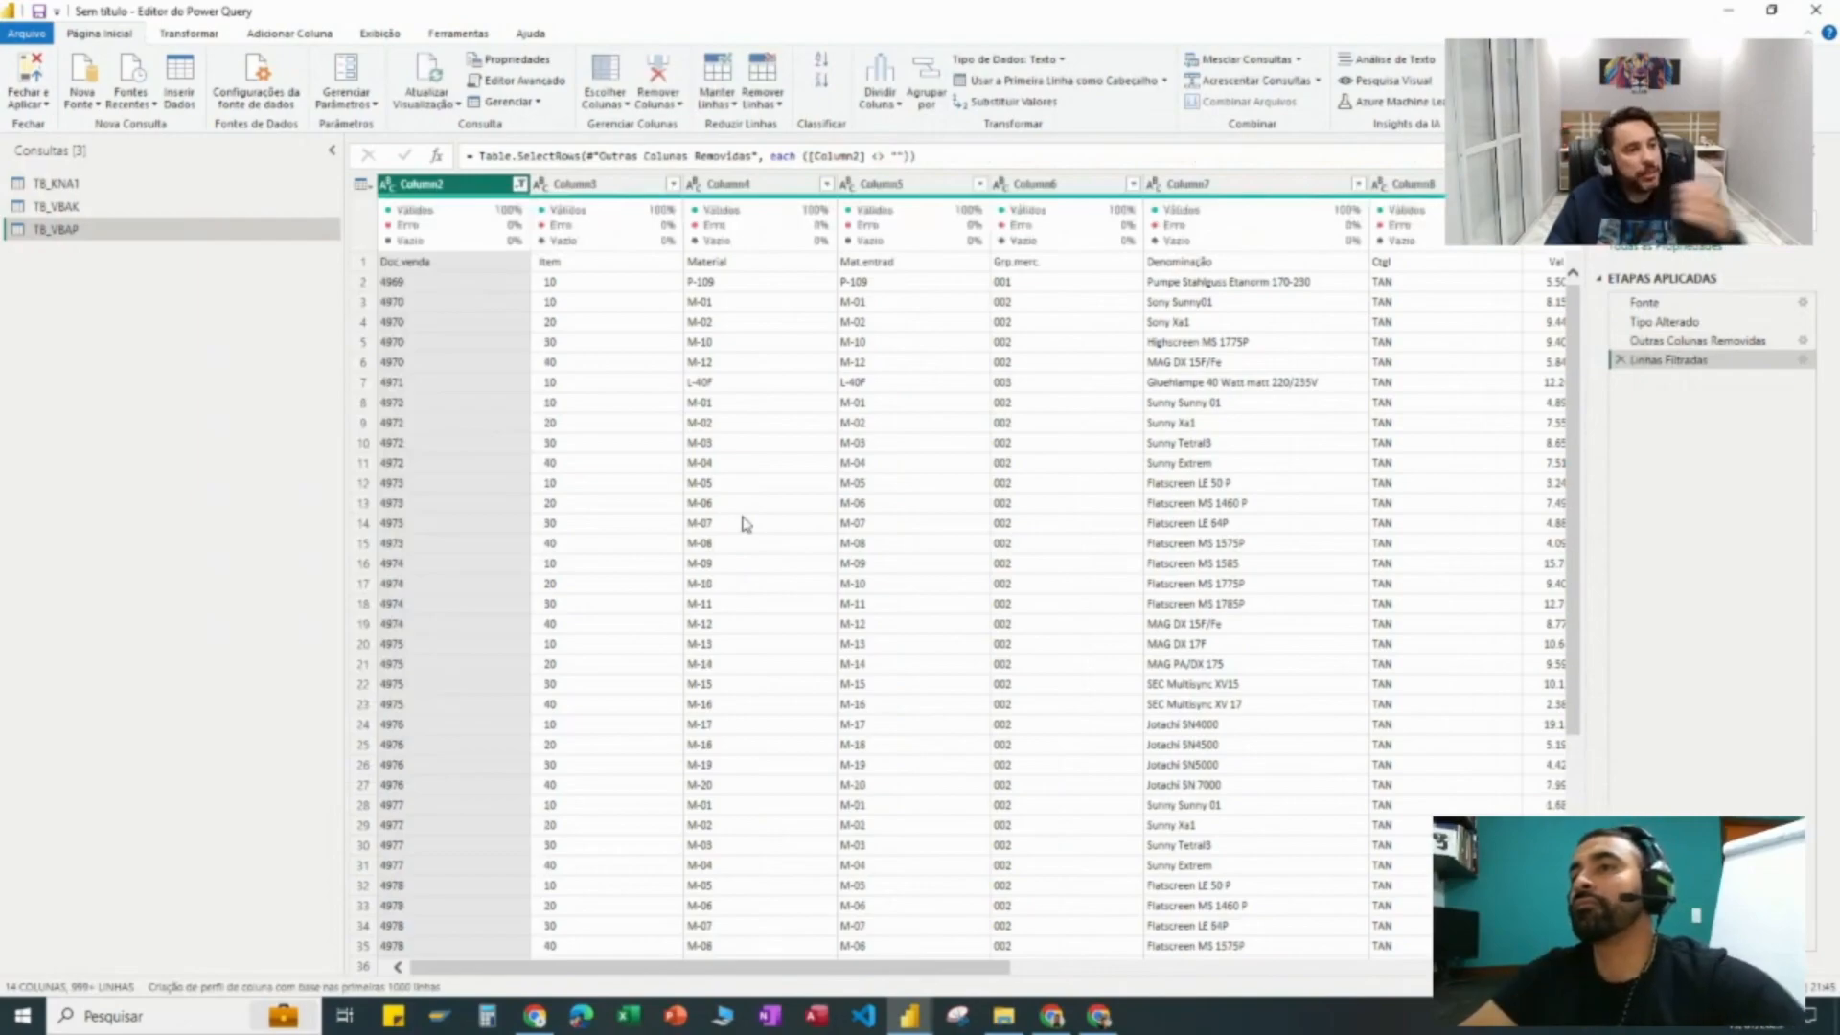
Step: Promote the first row of TB_VBAP to column headers and look over the resulting columns
{"action": "left_click", "coordinate": [1023, 88]}
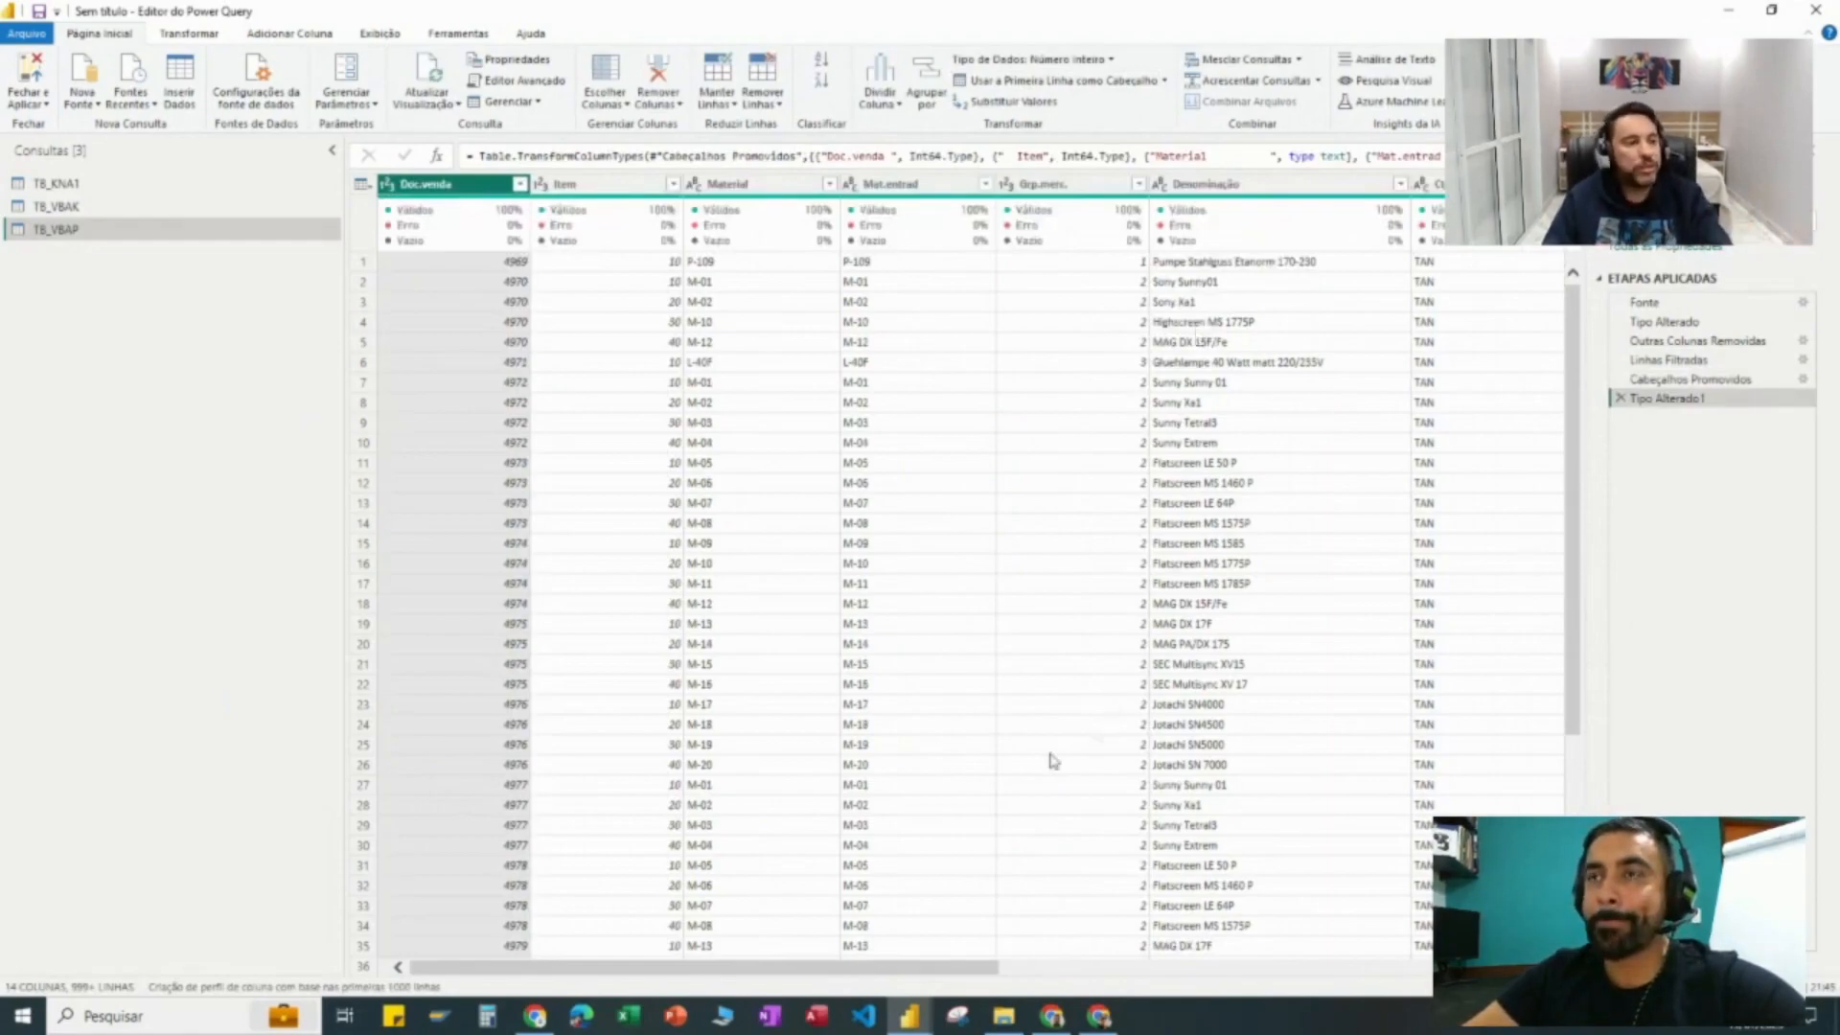
{"action": "left_click_drag", "start_coordinate": [955, 977], "coordinate": [1424, 992]}
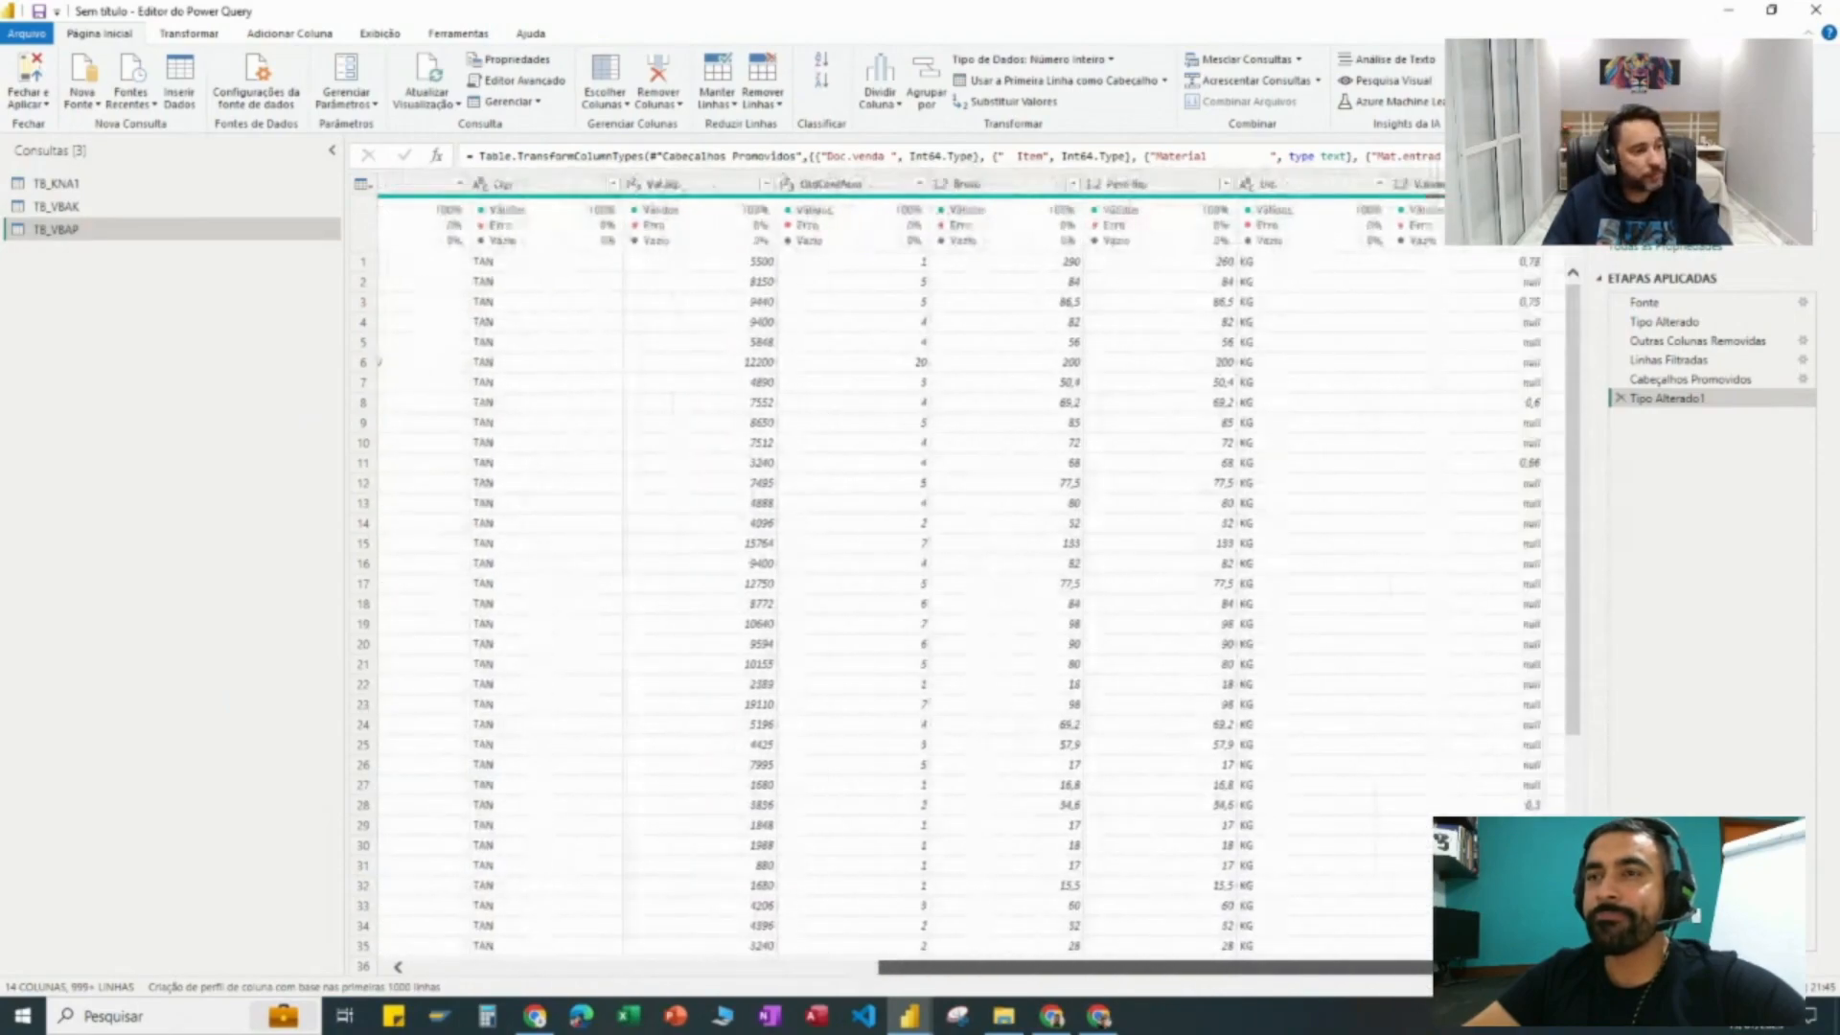
{"action": "left_click_drag", "start_coordinate": [1424, 992], "coordinate": [1071, 416]}
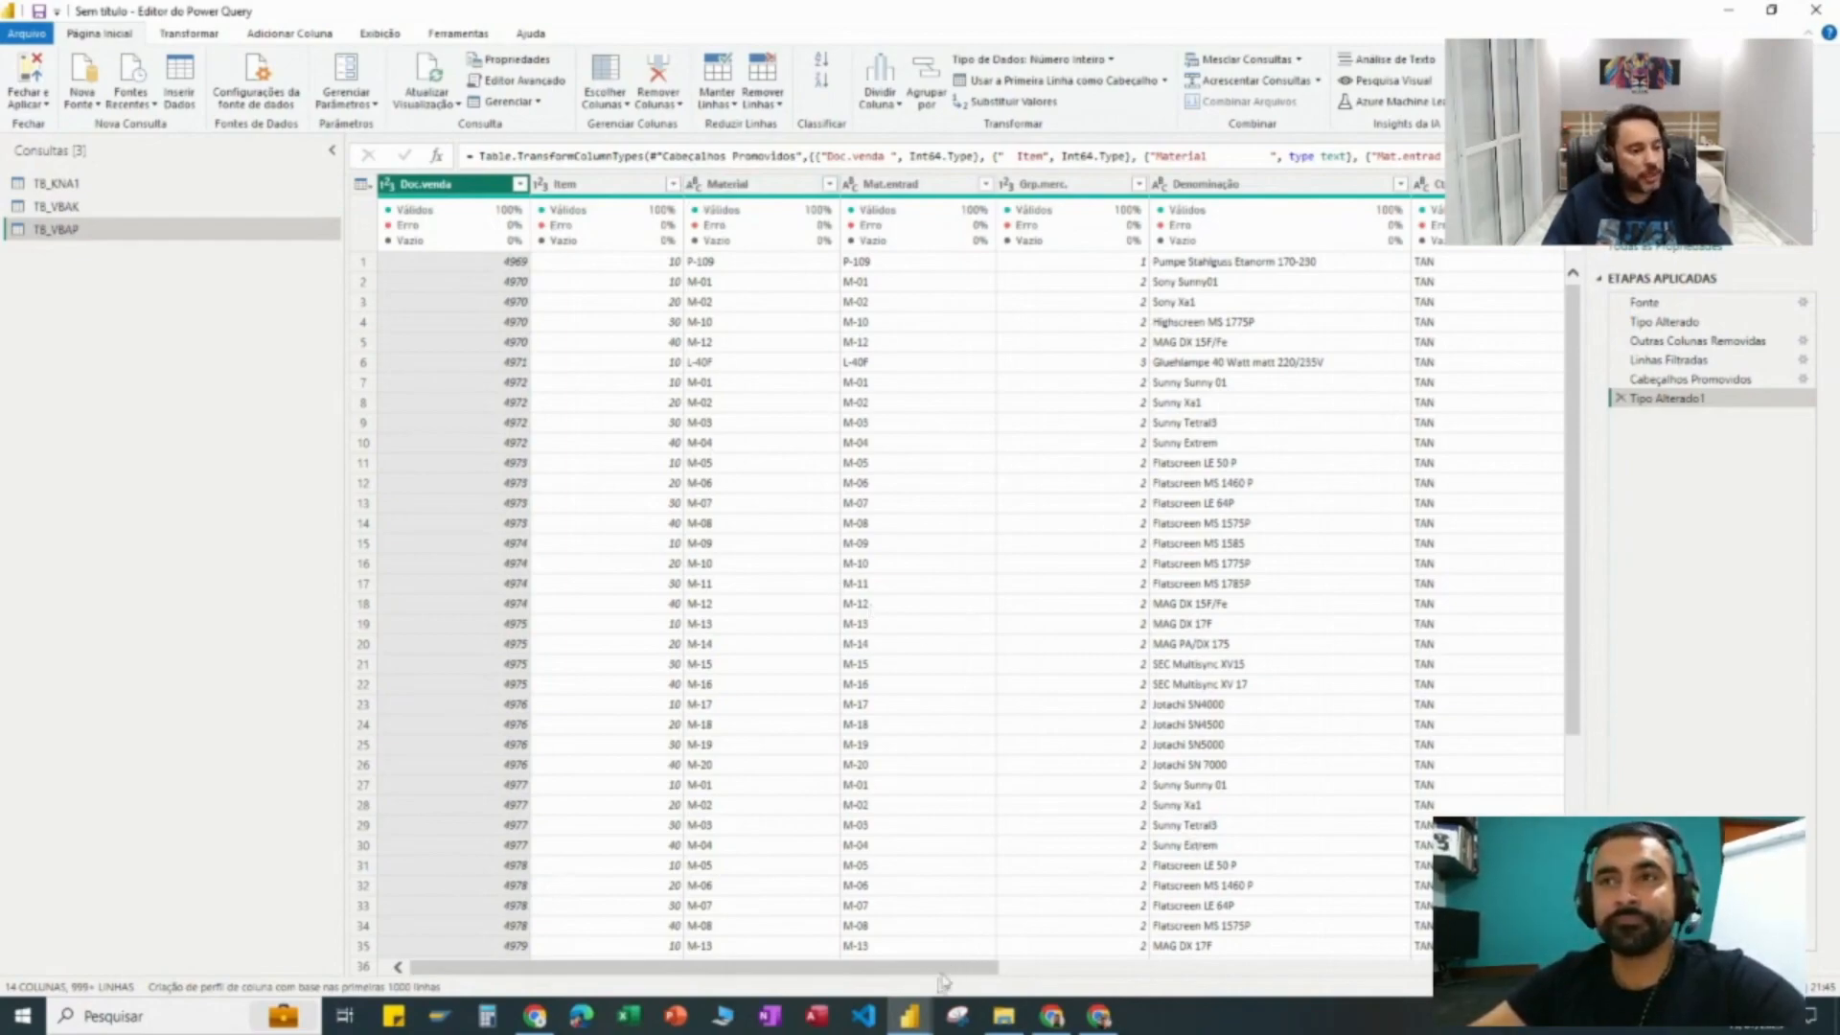
Step: Change the data type of TB_VBAP's Doc.venda column to Texto, replacing the existing type conversion
{"action": "left_click", "coordinate": [391, 186]}
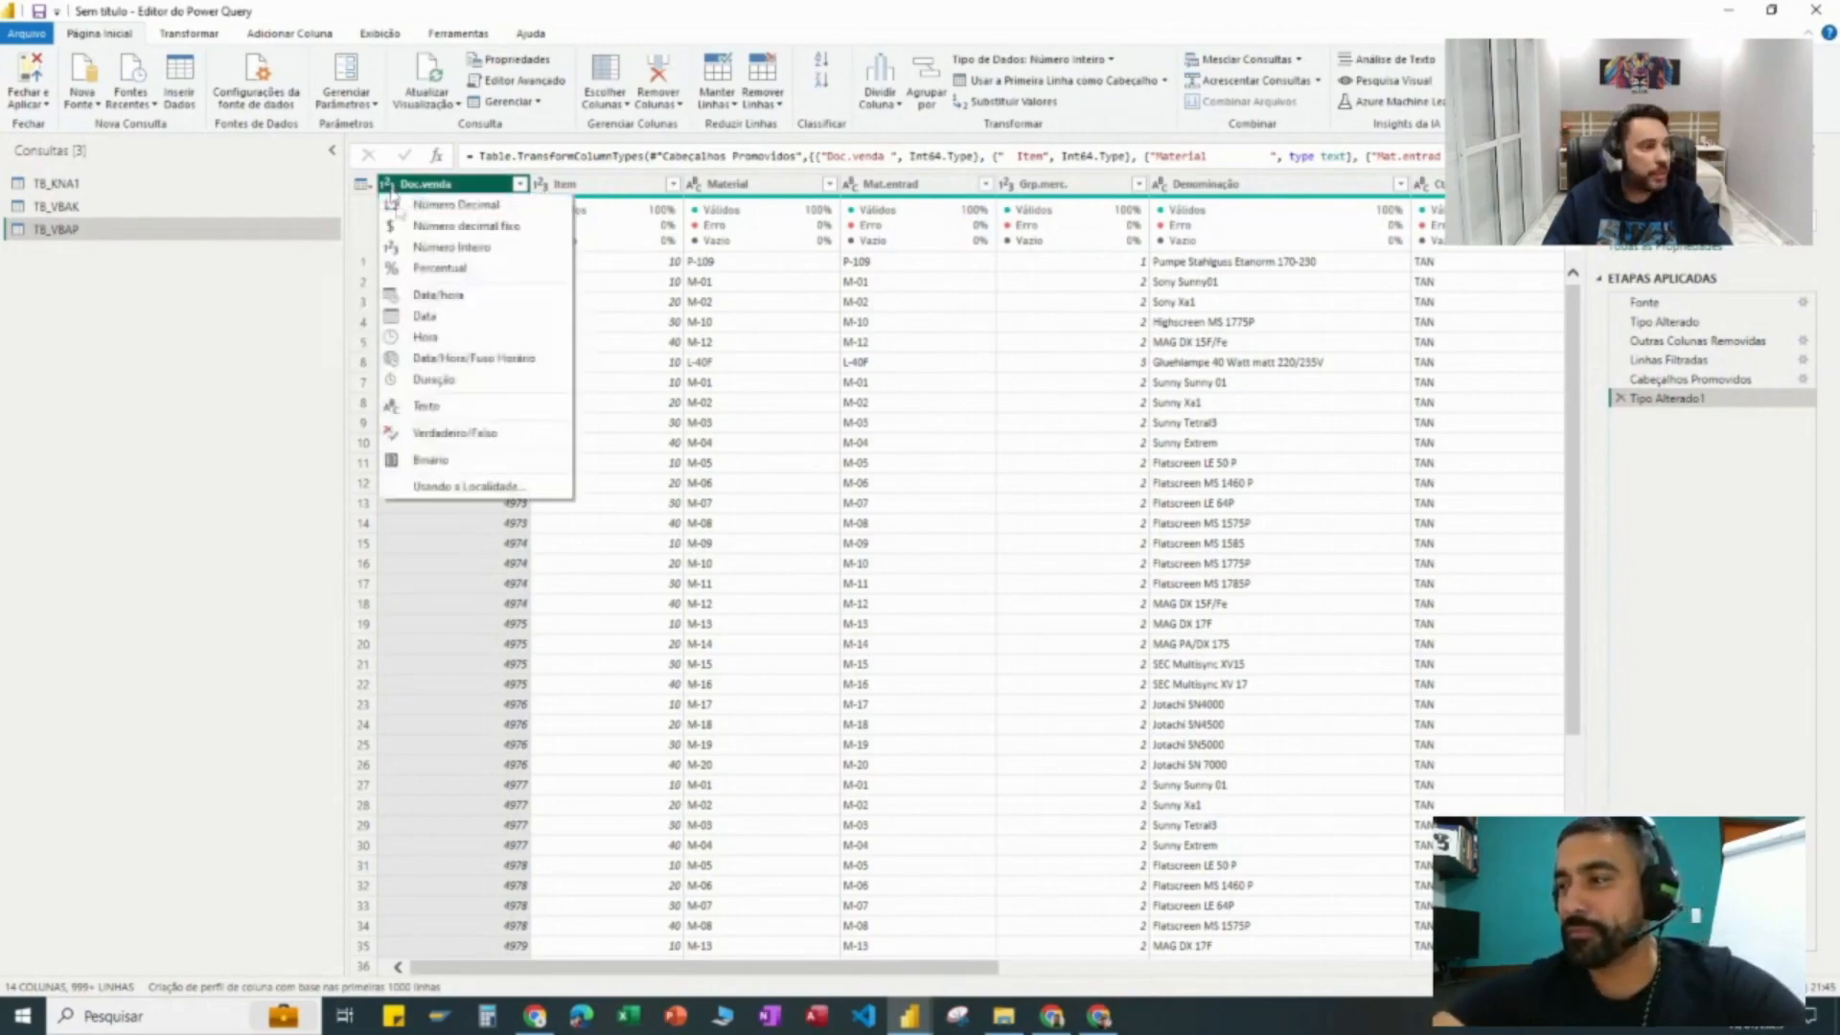
{"action": "left_click", "coordinate": [458, 405]}
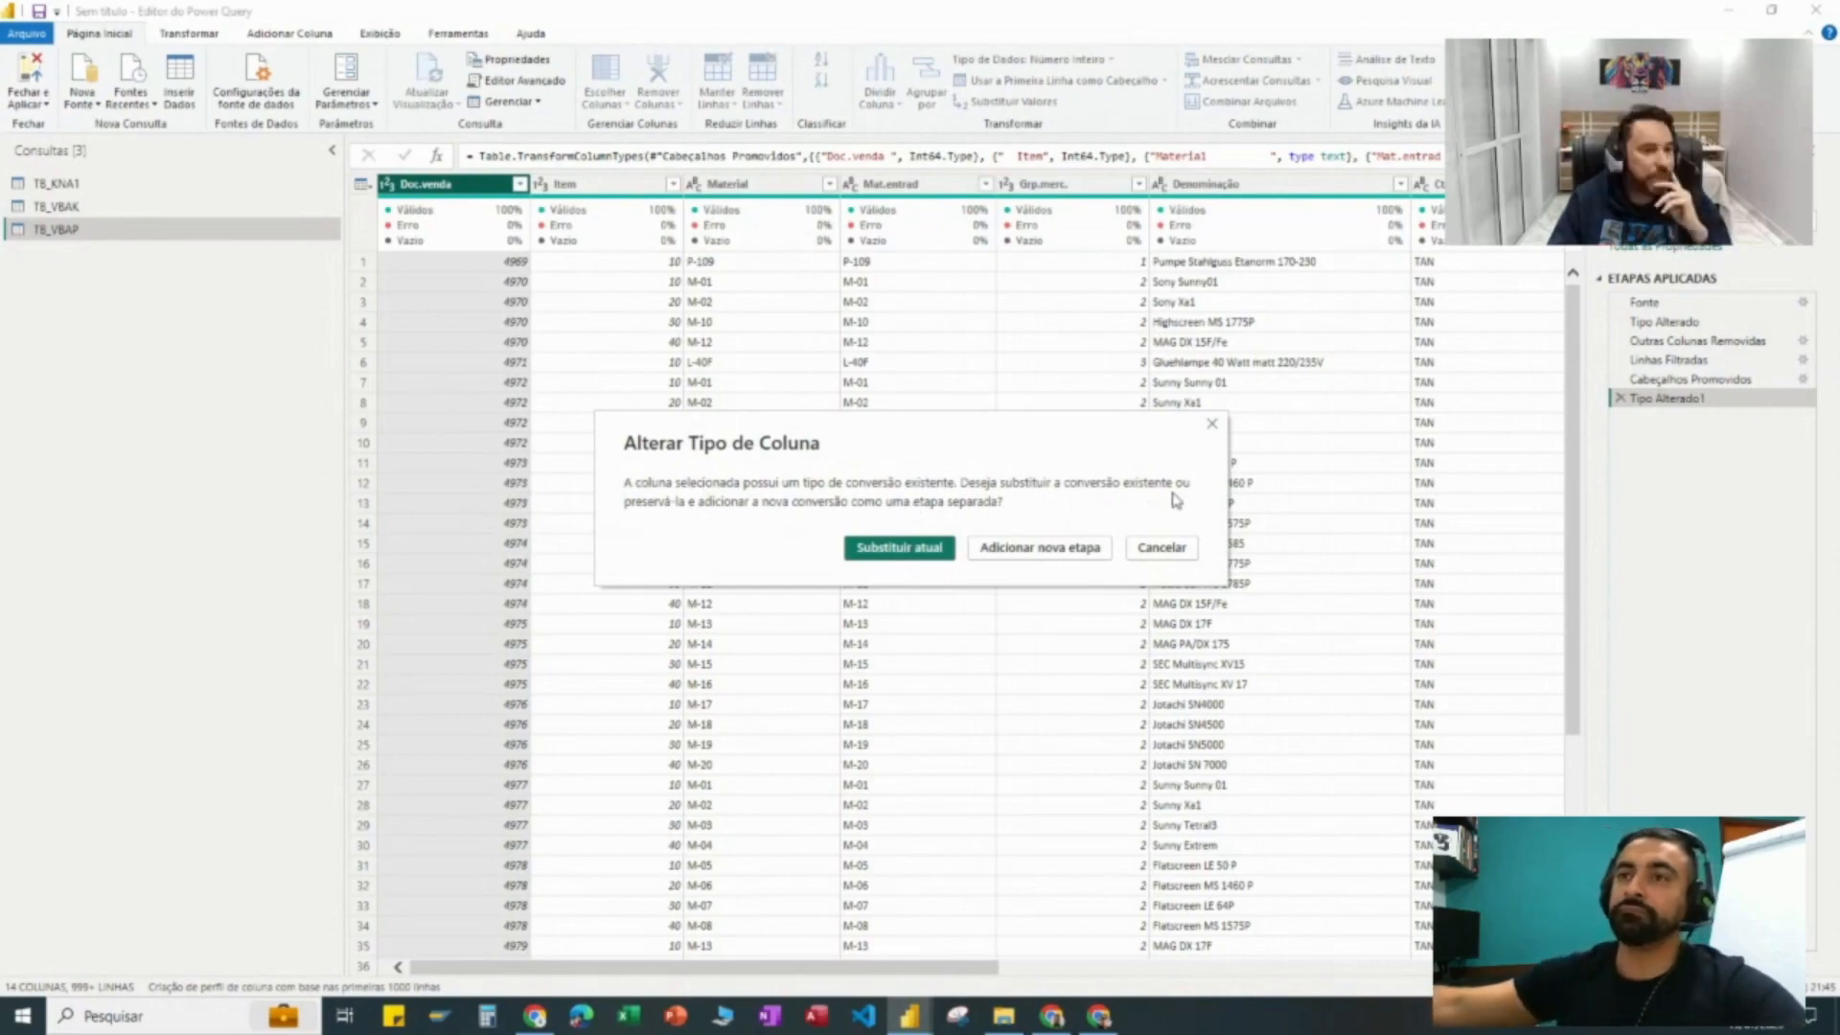
{"action": "left_click", "coordinate": [936, 548]}
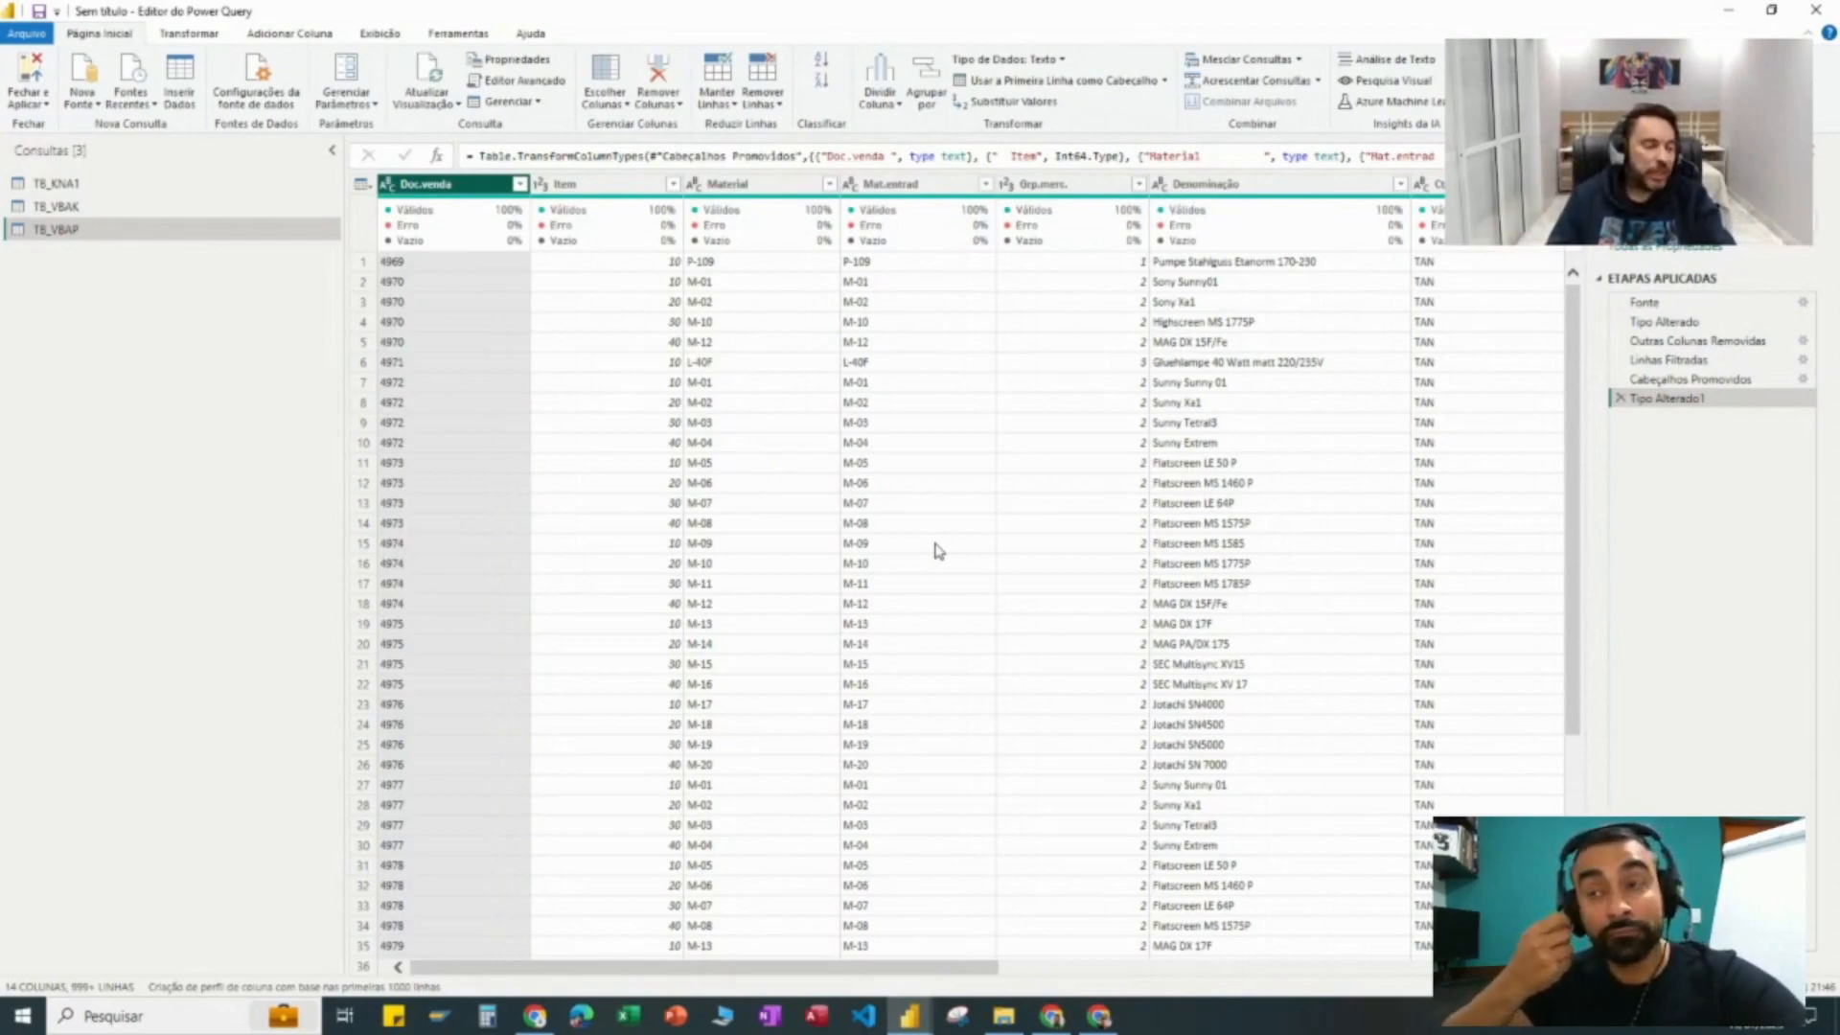
Step: Remove the Item, Mat.entrad and Grp.merc. columns from the TB_VBAP query
{"action": "left_click", "coordinate": [610, 184]}
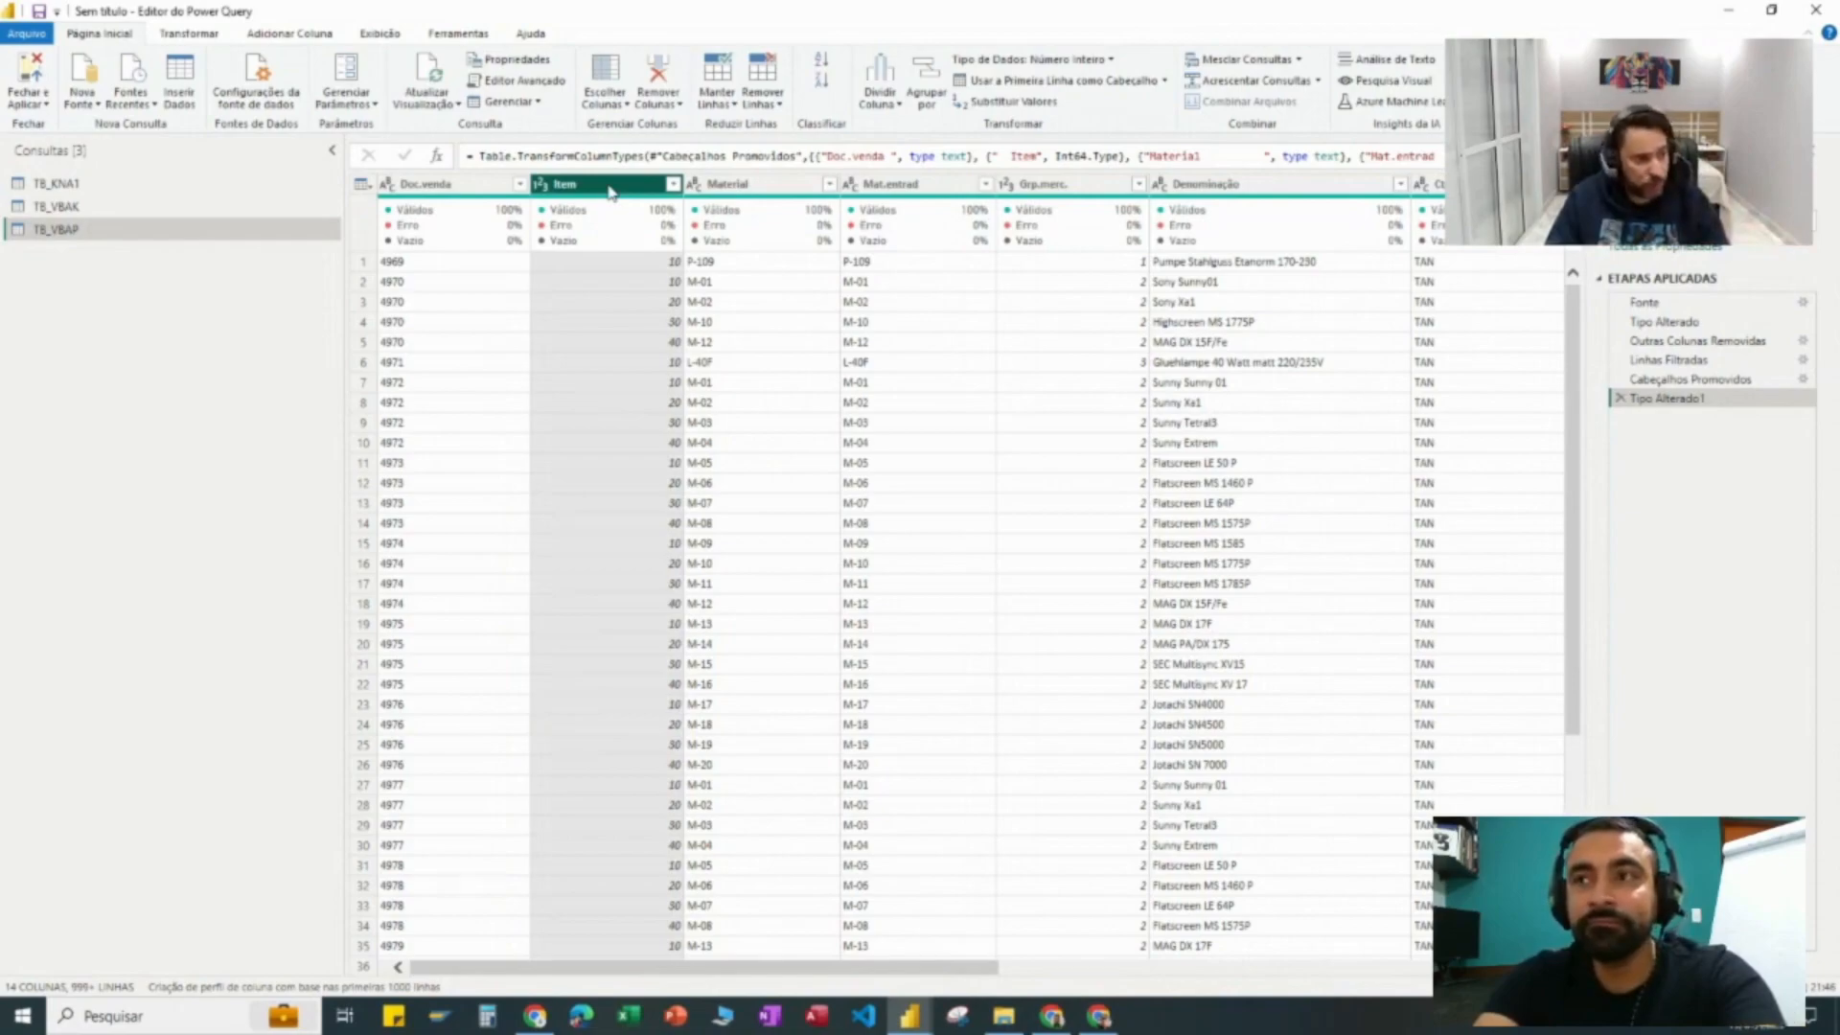
{"action": "left_click", "coordinate": [936, 188], "text": "ctrl"}
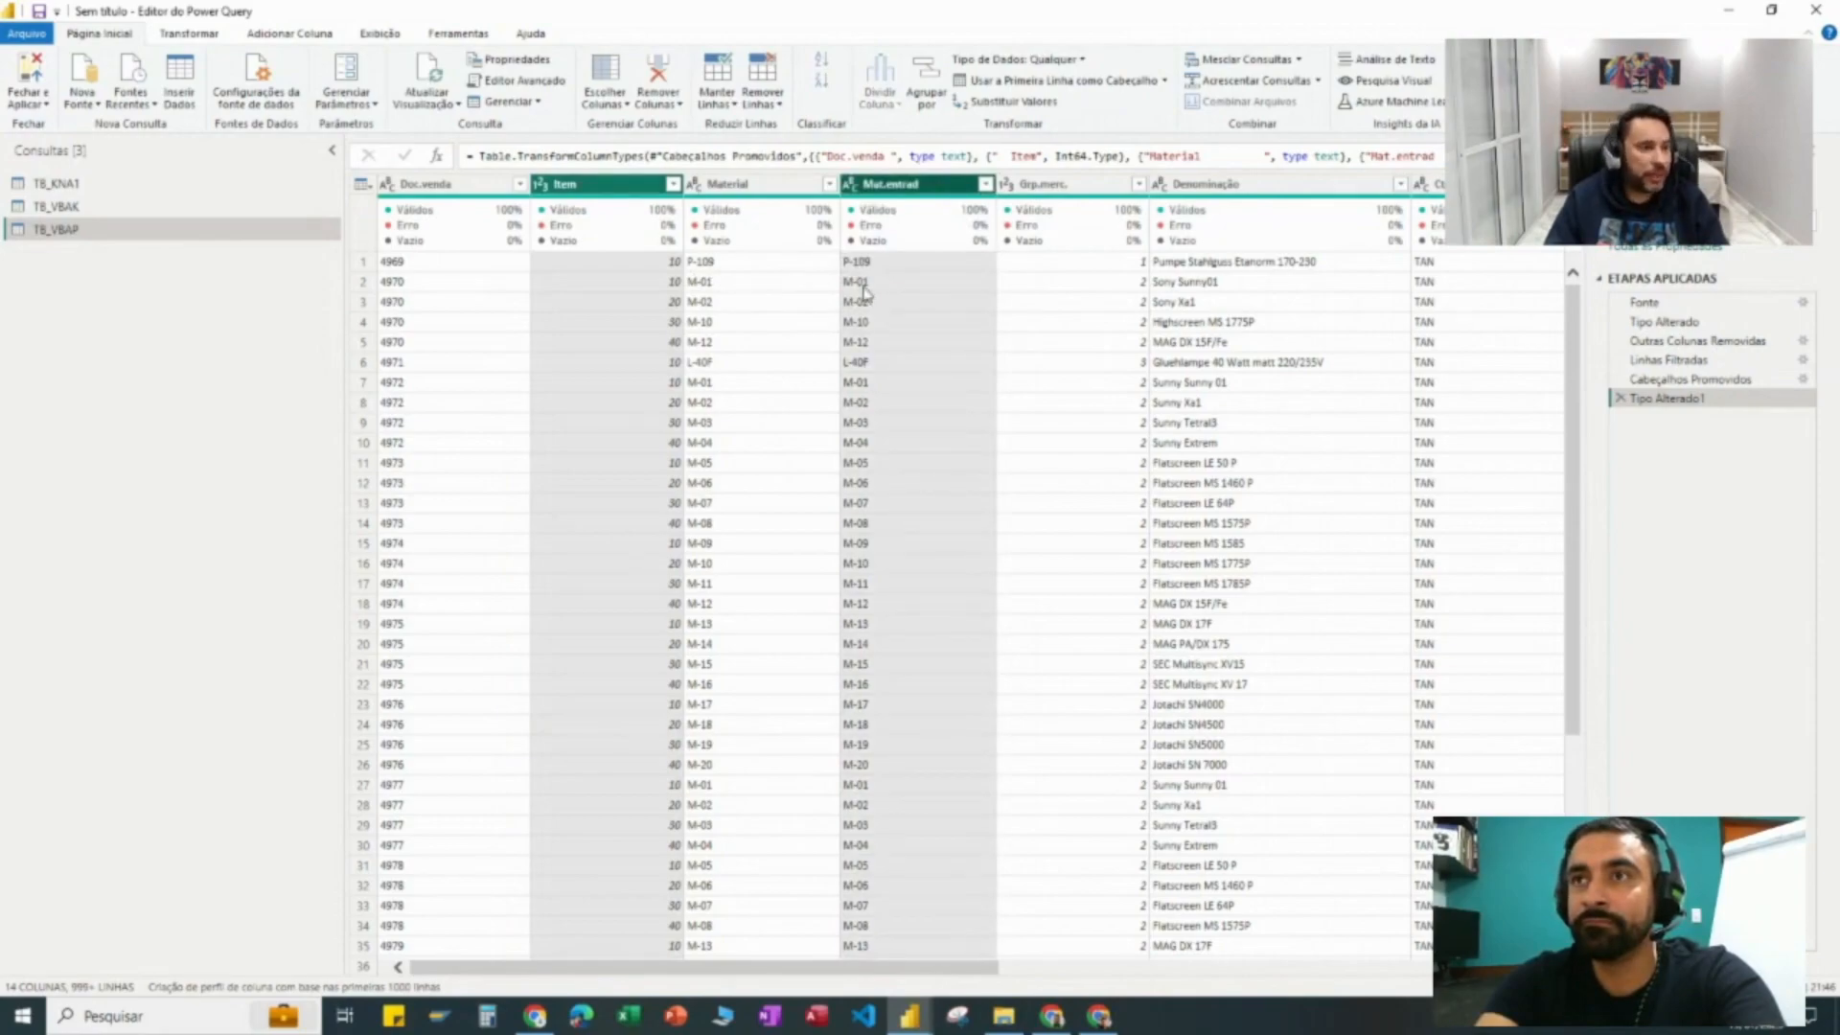
{"action": "left_click", "coordinate": [1091, 186], "text": "ctrl"}
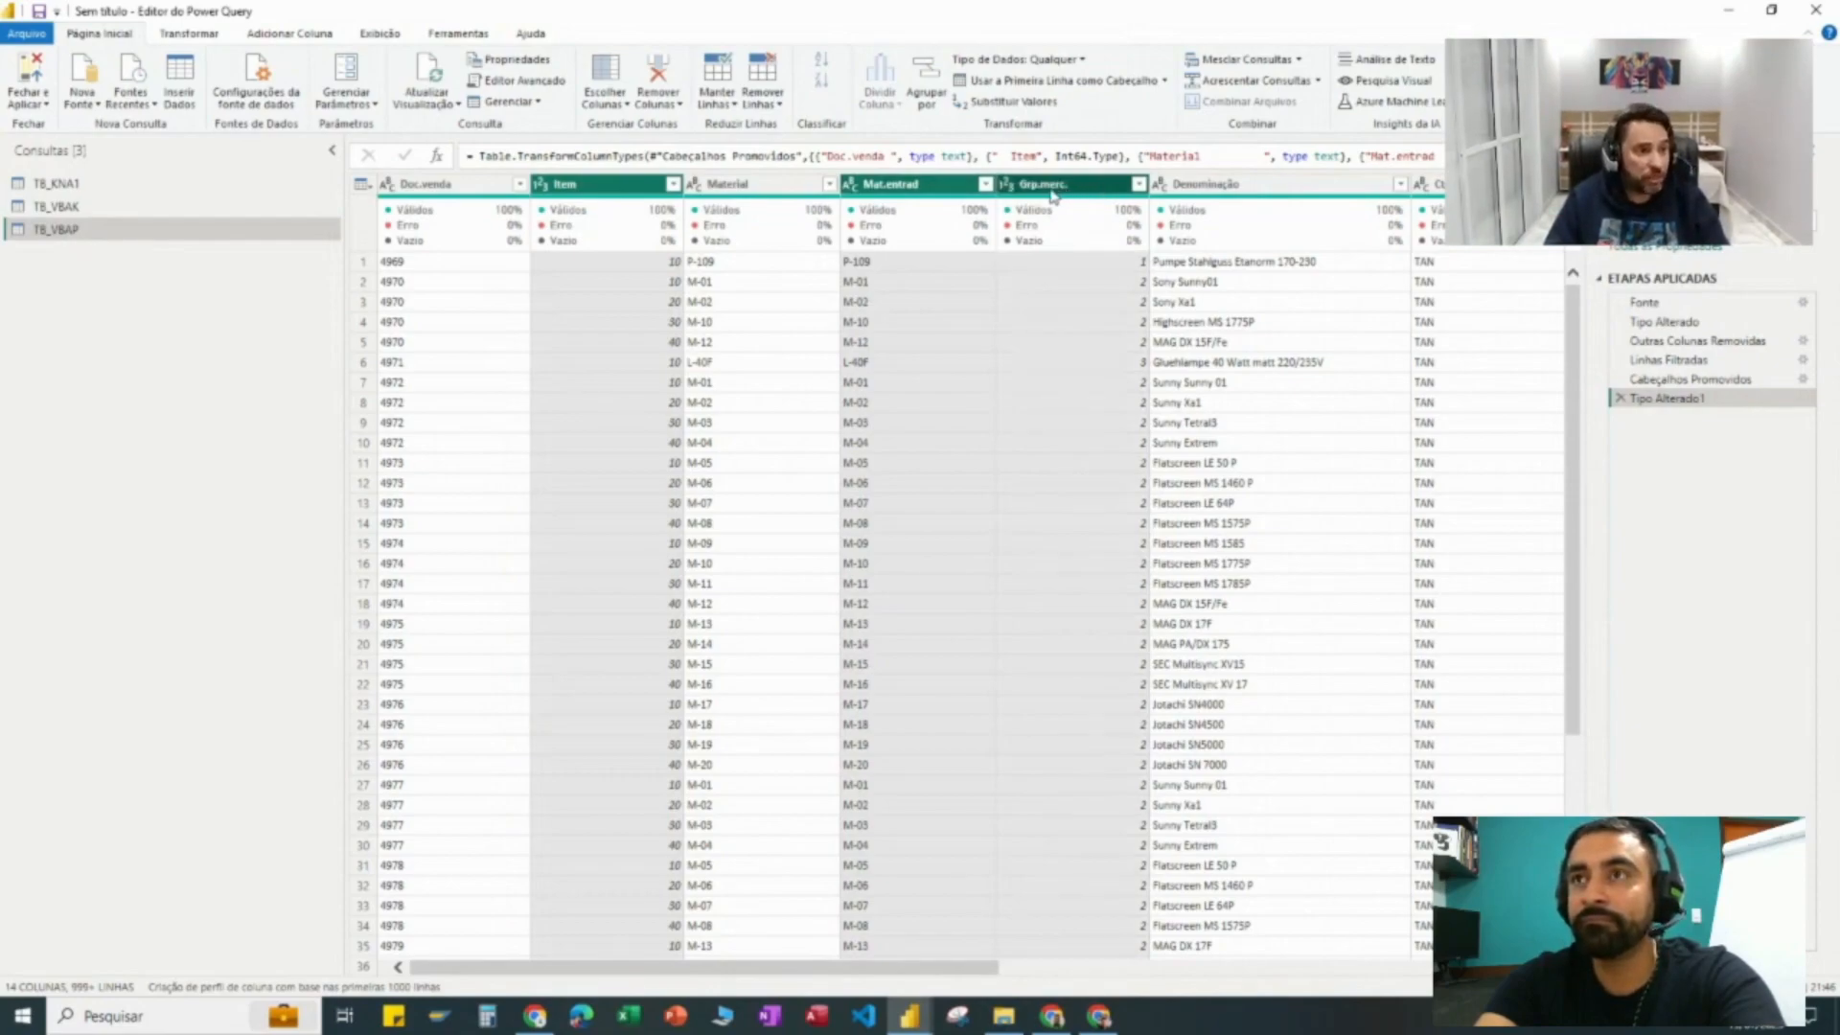
{"action": "right_click", "coordinate": [1053, 196]}
{"action": "left_click", "coordinate": [1078, 206]}
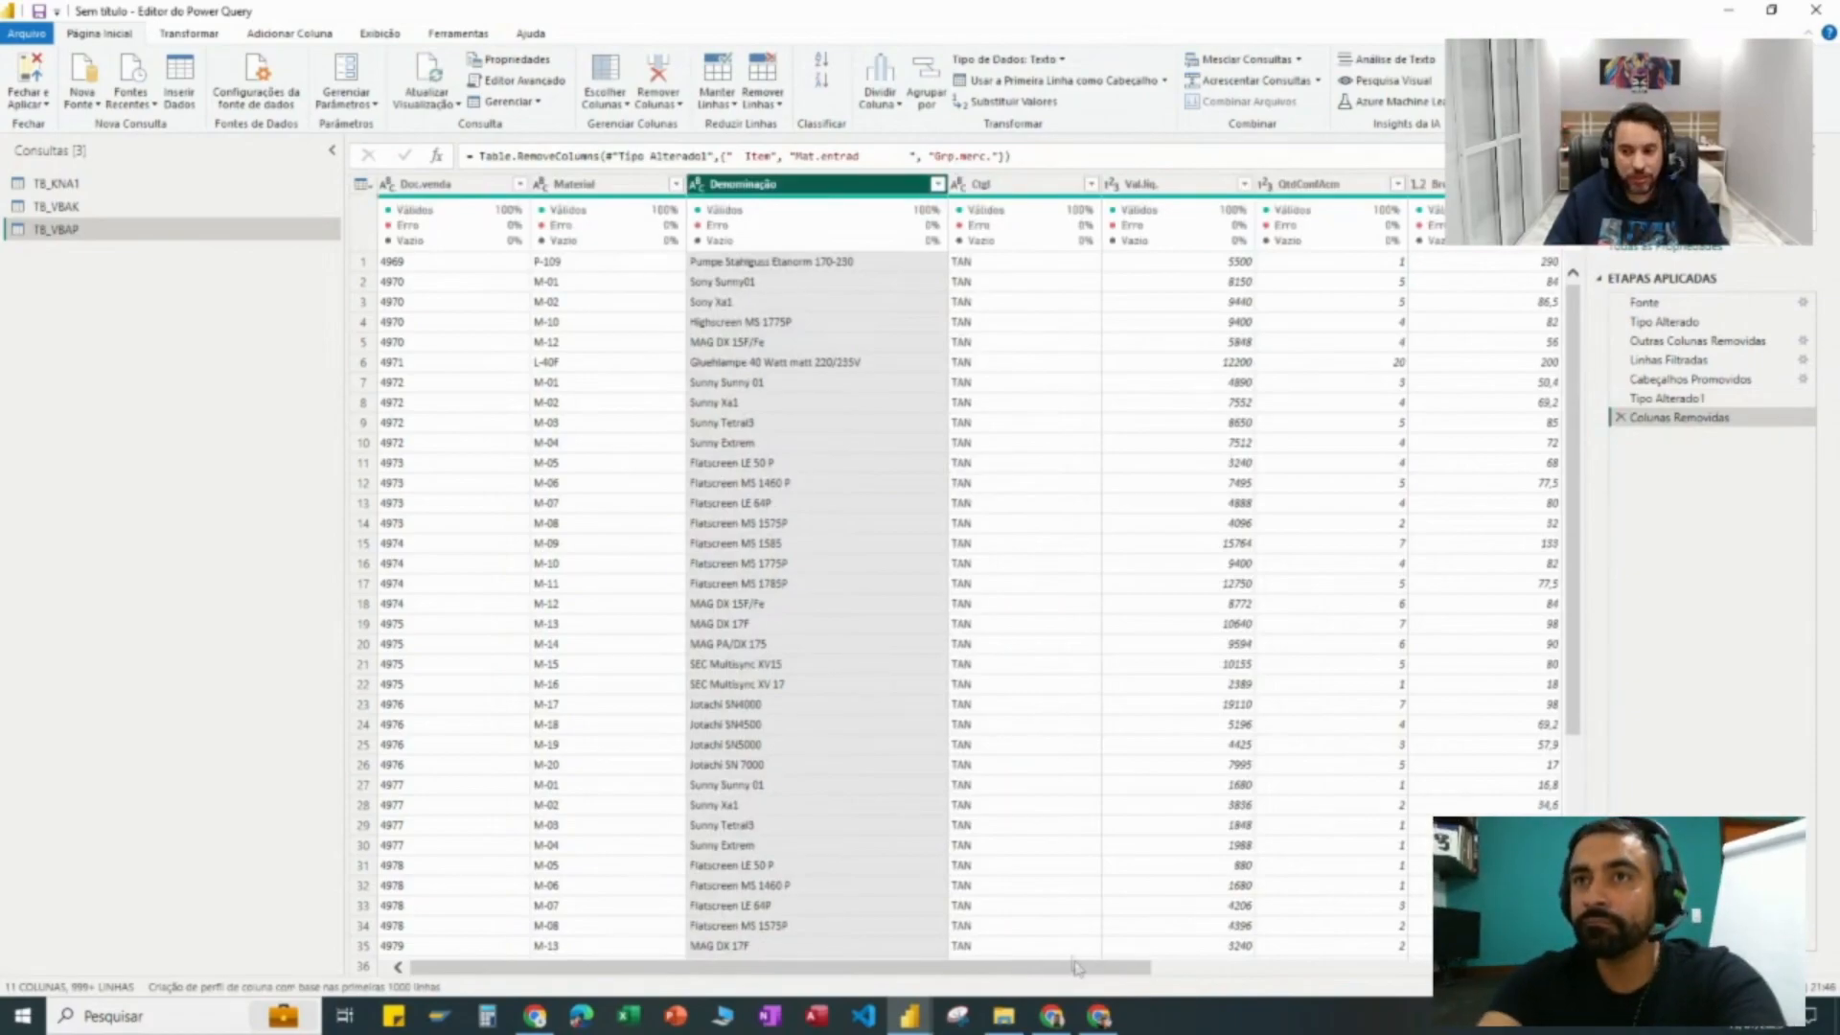
Step: Change the data type of TB_VBAP's Val.líq. column to Número decimal fixo
{"action": "left_click_drag", "start_coordinate": [1074, 970], "coordinate": [1151, 971]}
{"action": "left_click", "coordinate": [1060, 190]}
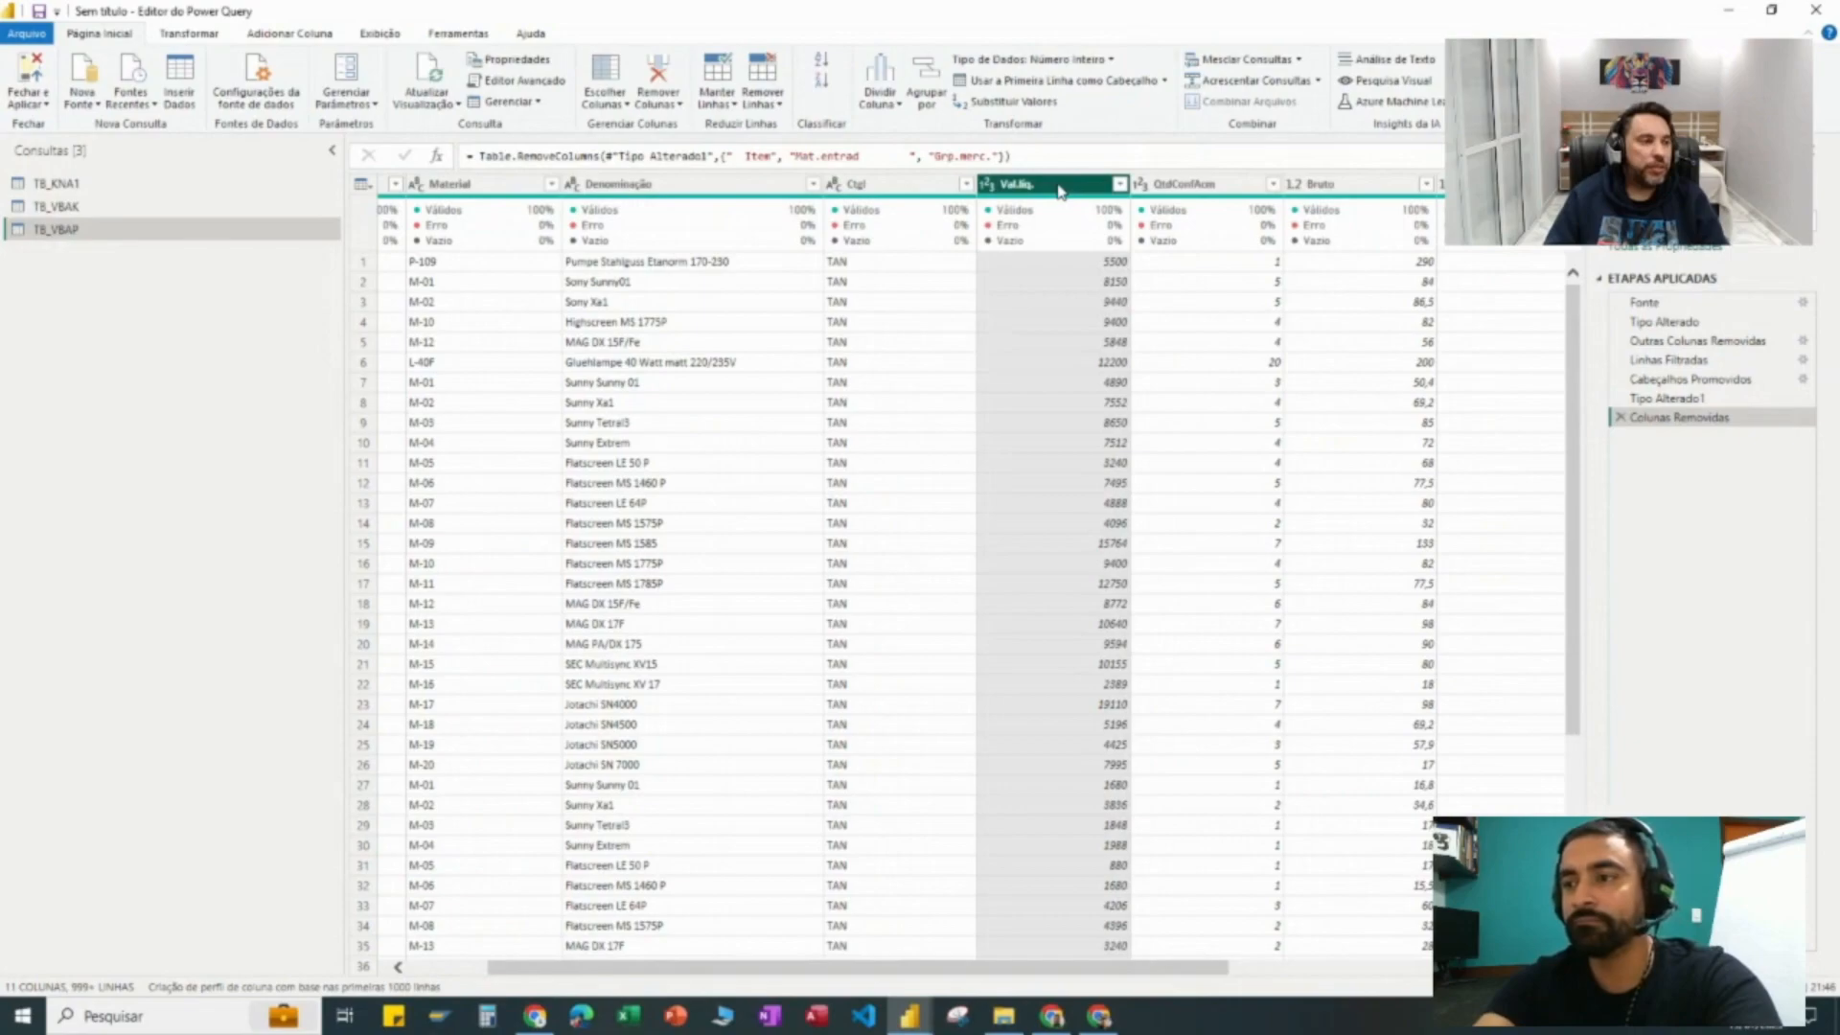
{"action": "left_click", "coordinate": [990, 185]}
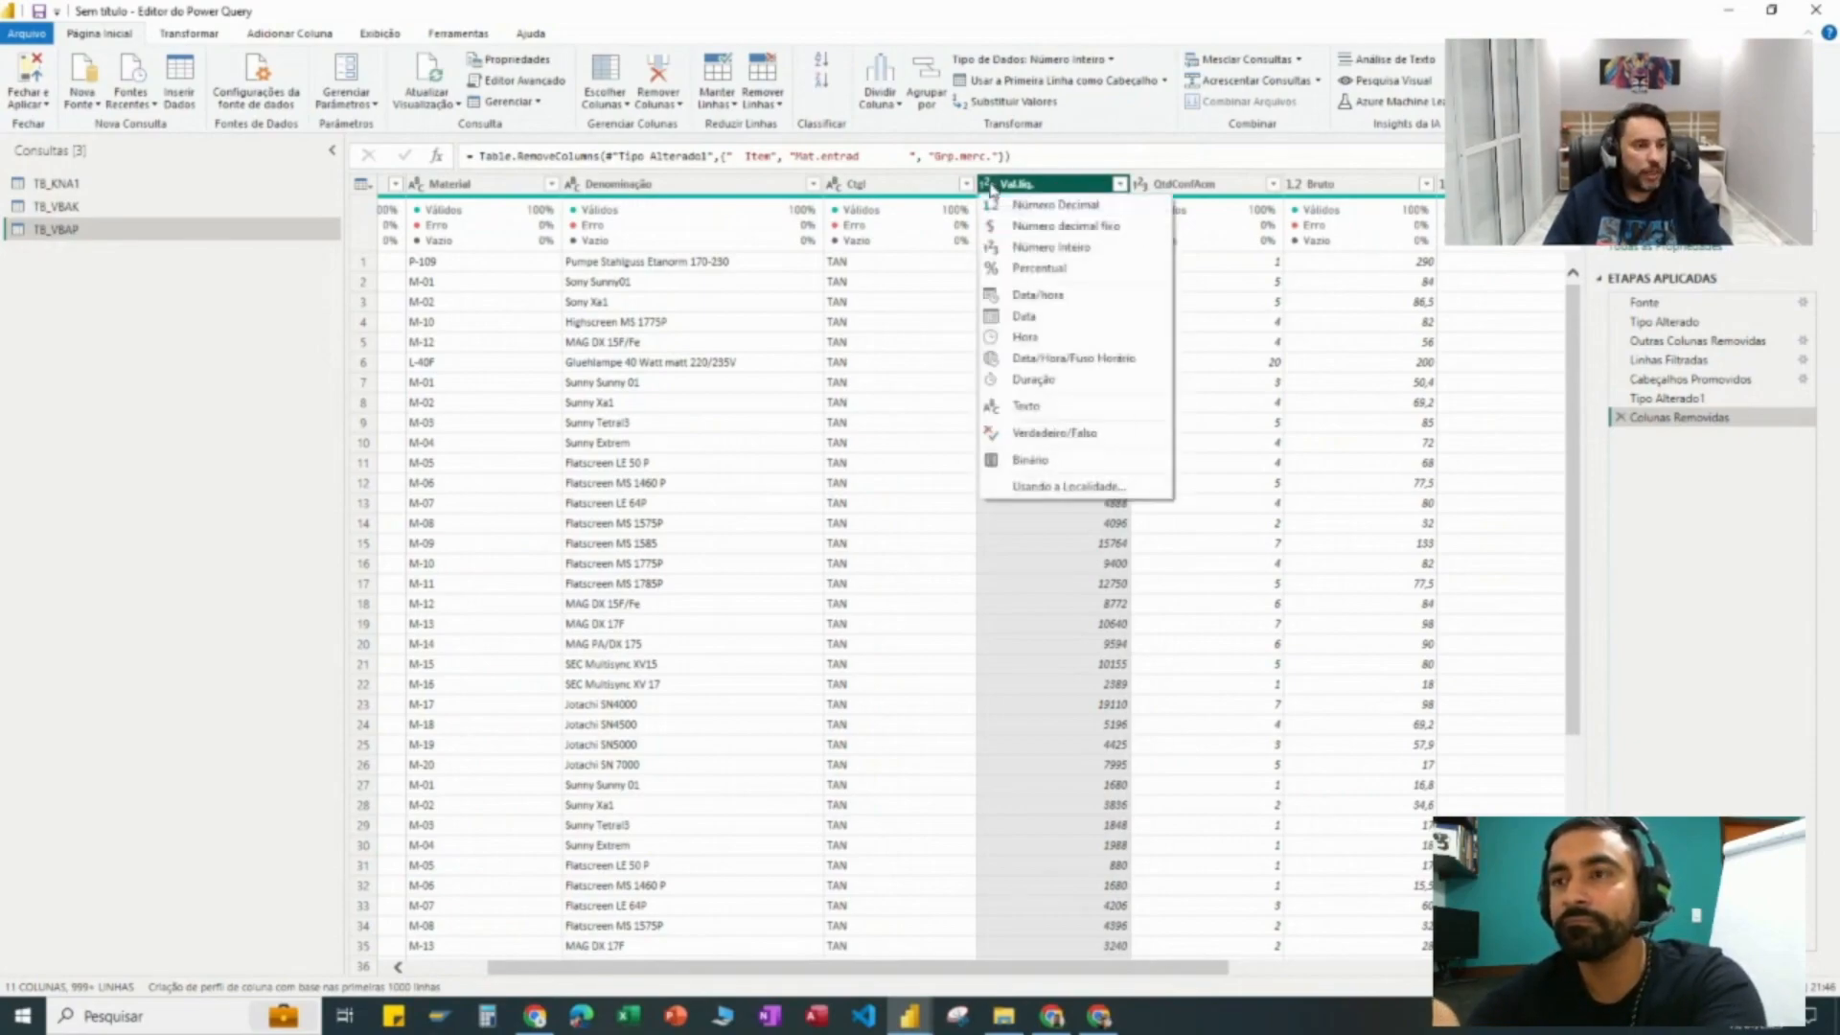
{"action": "left_click", "coordinate": [1098, 230]}
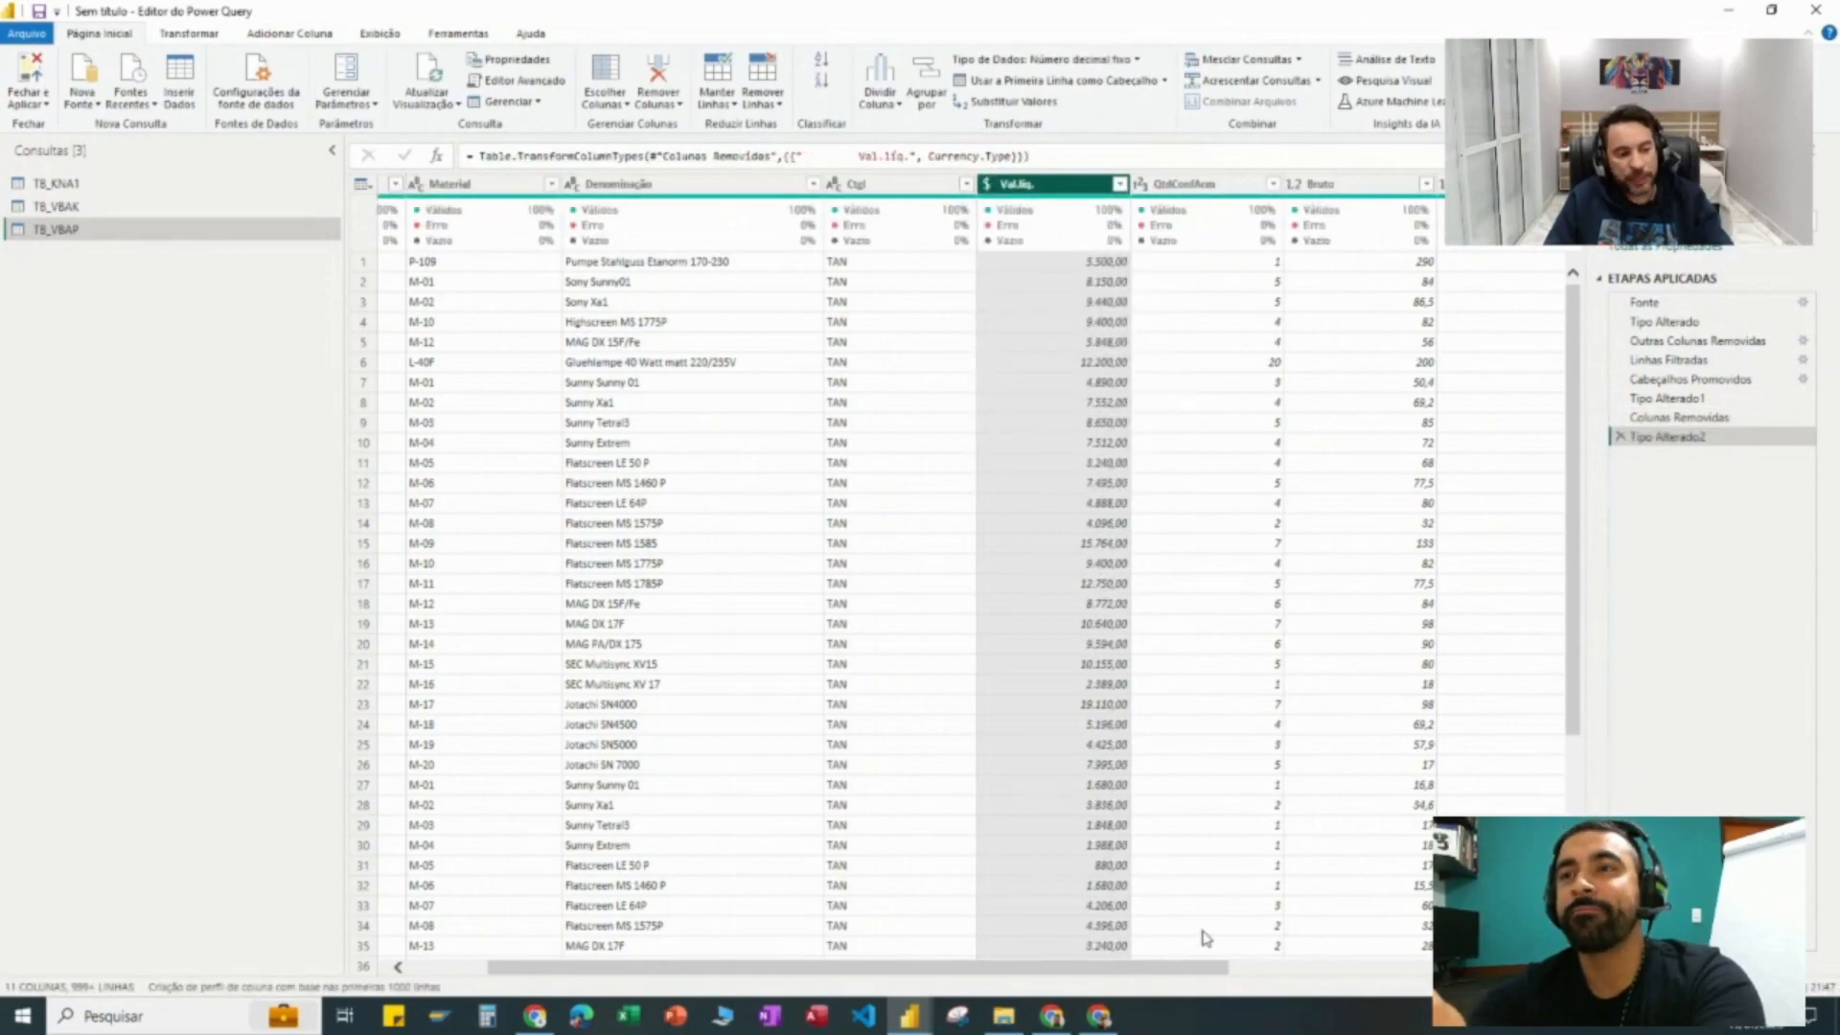
Step: Check TB_VBAP's quantity, weight and volume columns, remove Volume, and open the data type choices of the Dt.criação column
{"action": "left_click_drag", "start_coordinate": [1195, 967], "coordinate": [1388, 973]}
{"action": "left_click", "coordinate": [910, 184]}
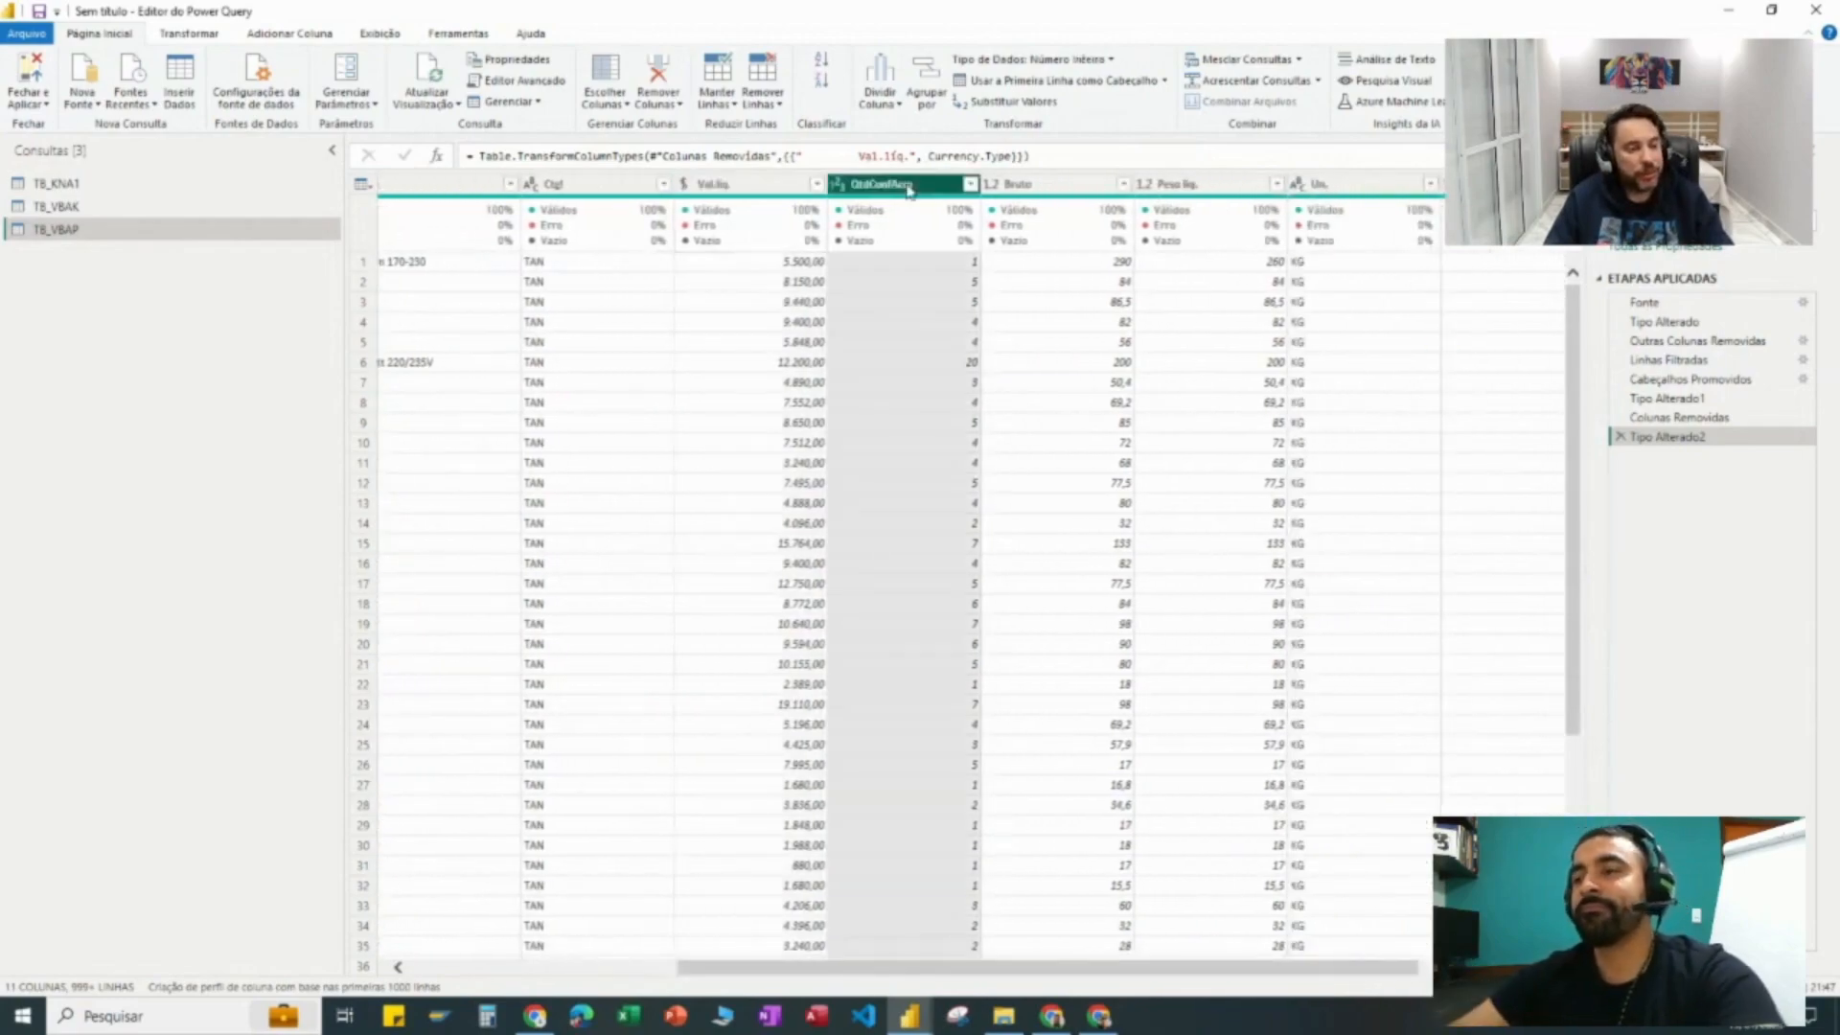
{"action": "left_click", "coordinate": [1041, 187]}
{"action": "left_click", "coordinate": [1155, 188]}
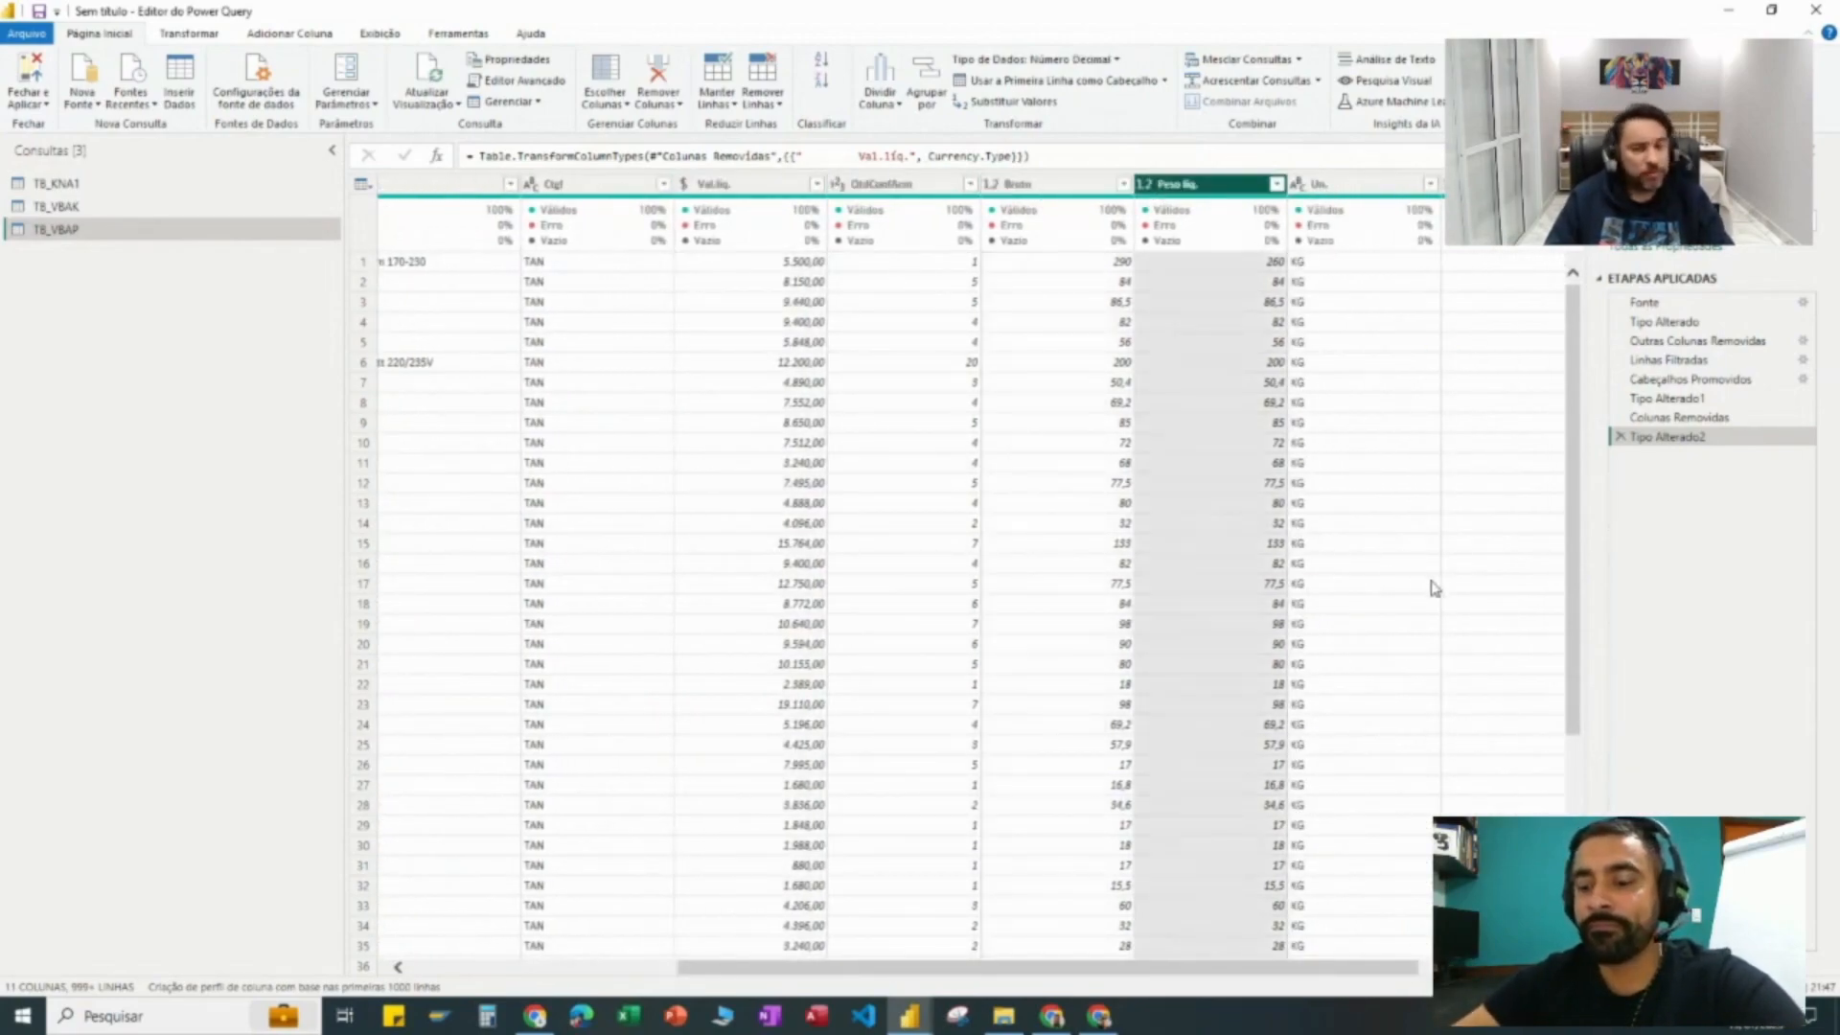
{"action": "left_click_drag", "start_coordinate": [1388, 966], "coordinate": [1505, 969]}
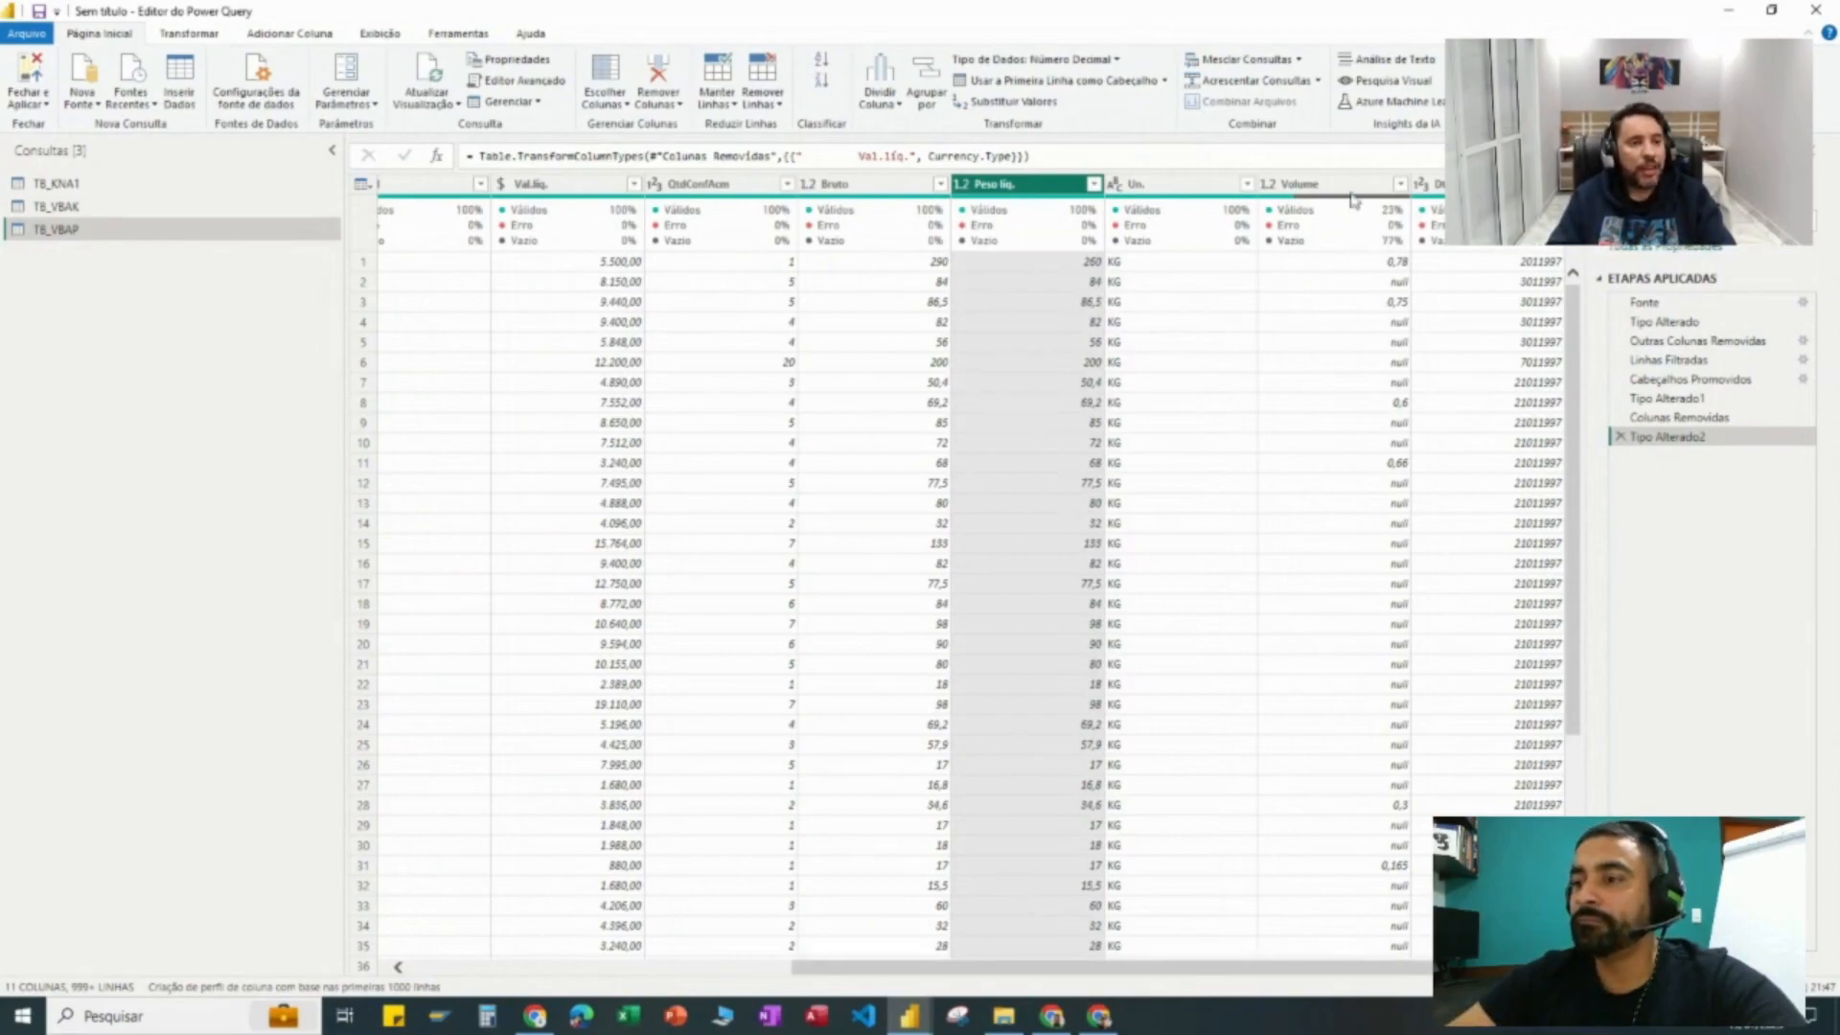
{"action": "left_click", "coordinate": [1360, 514]}
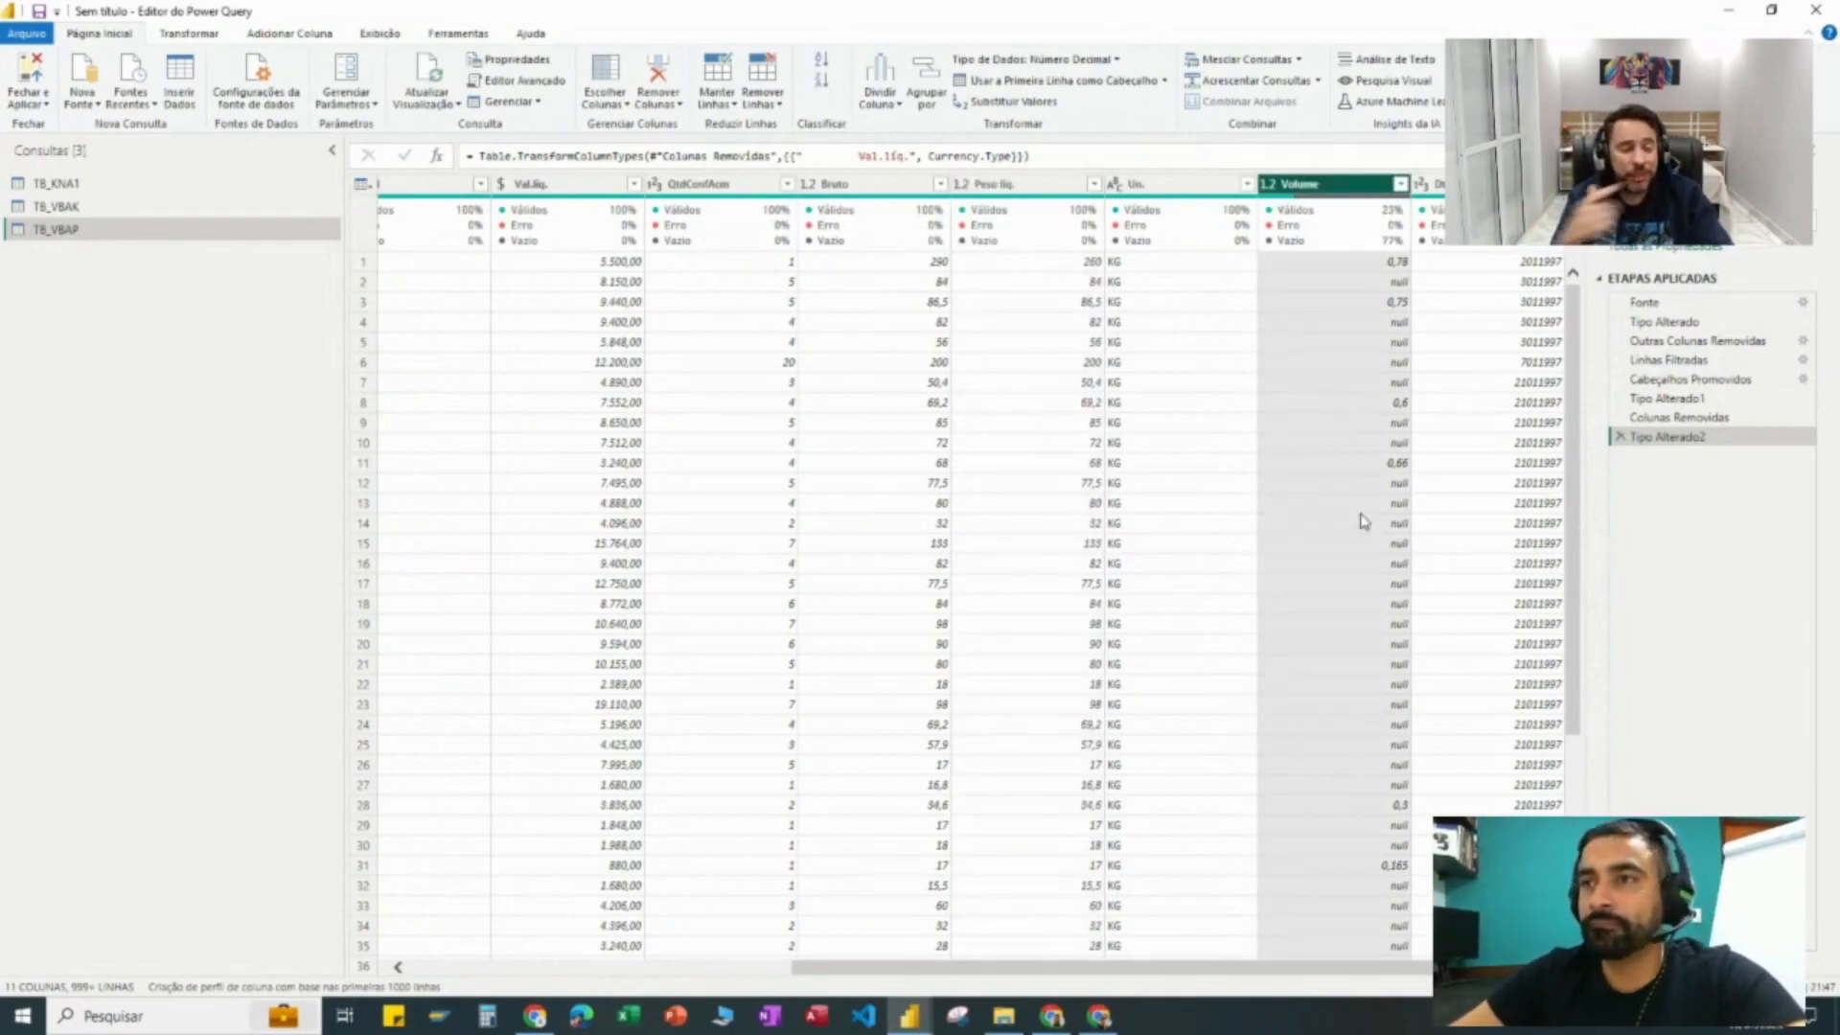
{"action": "left_click", "coordinate": [1358, 343]}
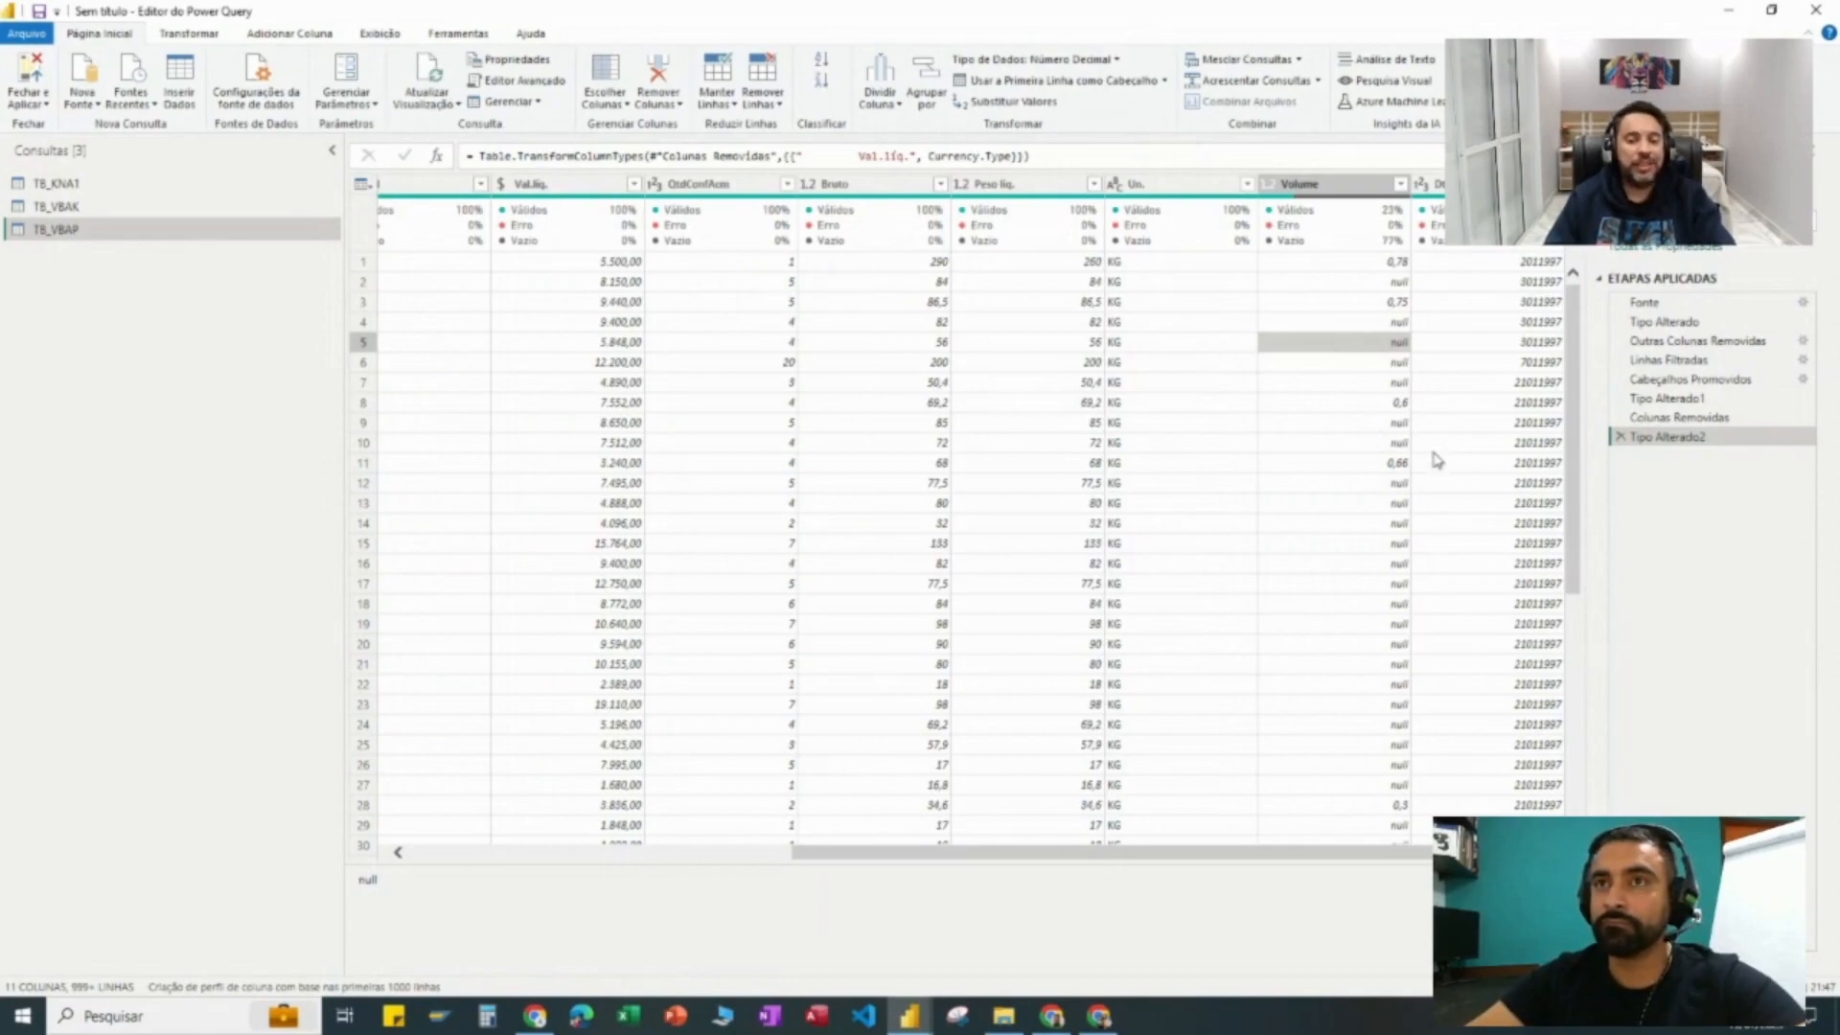
{"action": "right_click", "coordinate": [1341, 189]}
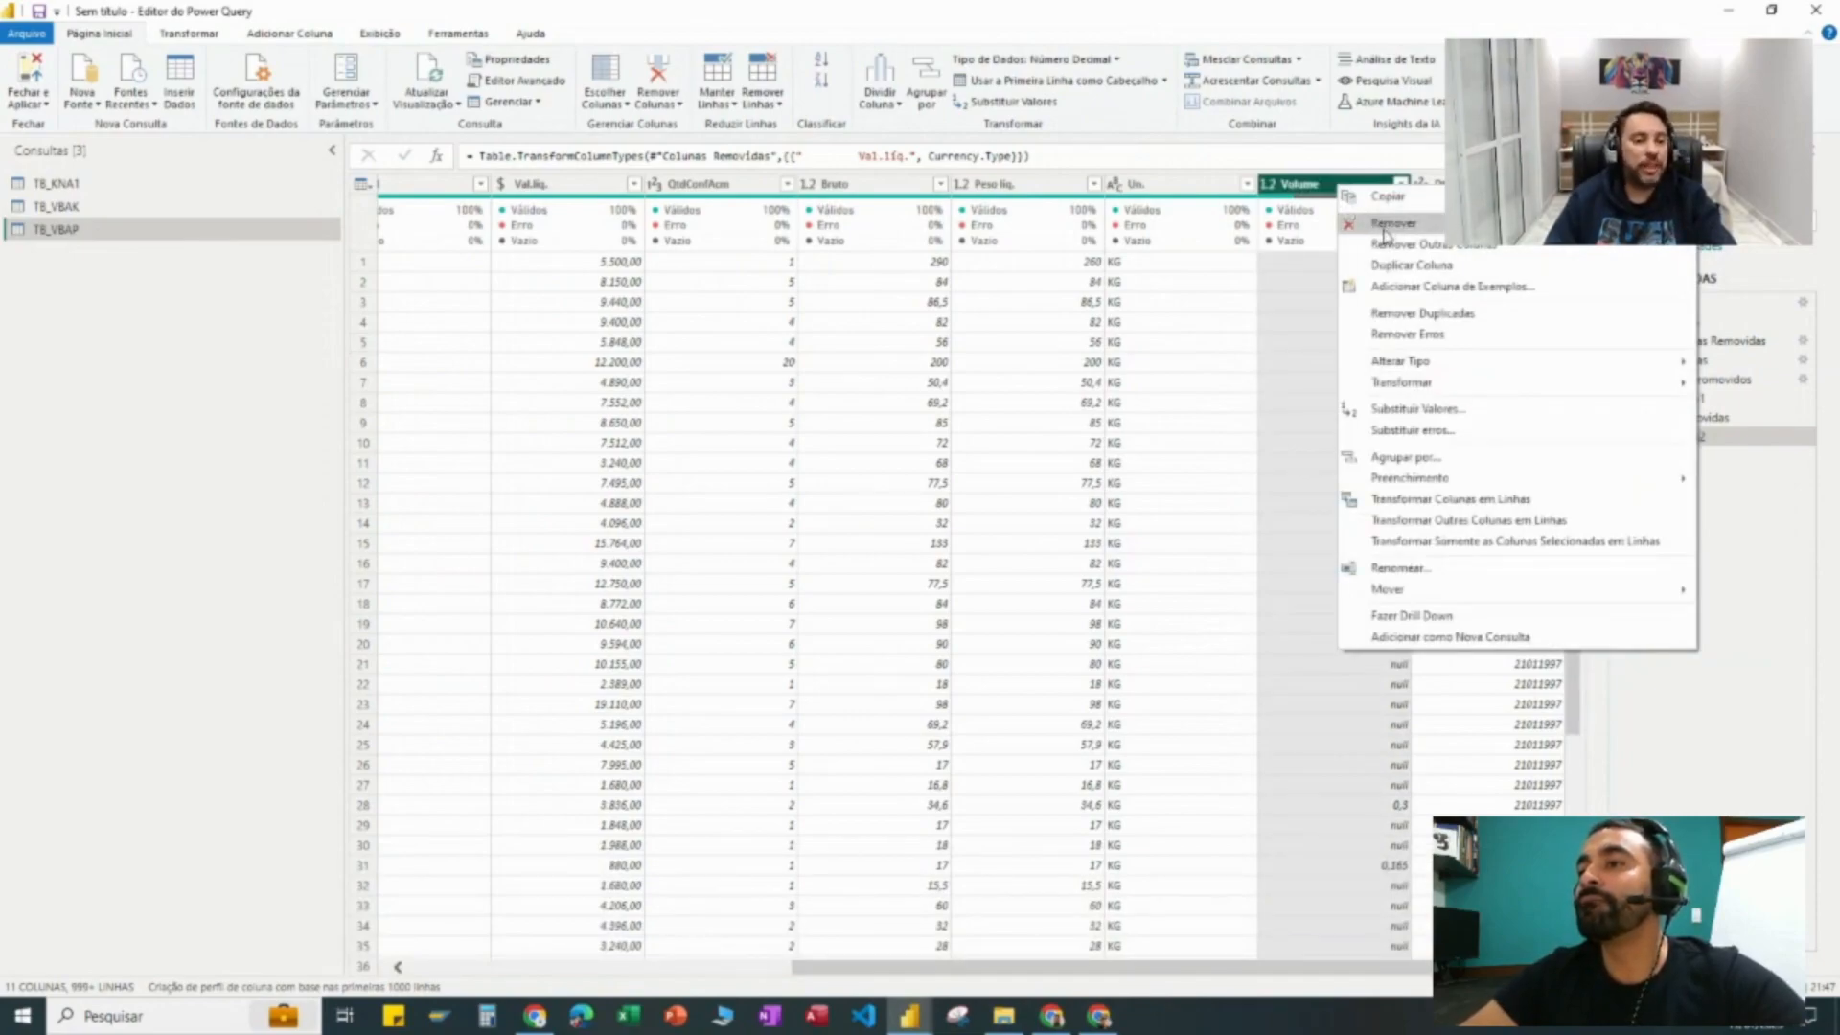
{"action": "left_click", "coordinate": [1385, 227]}
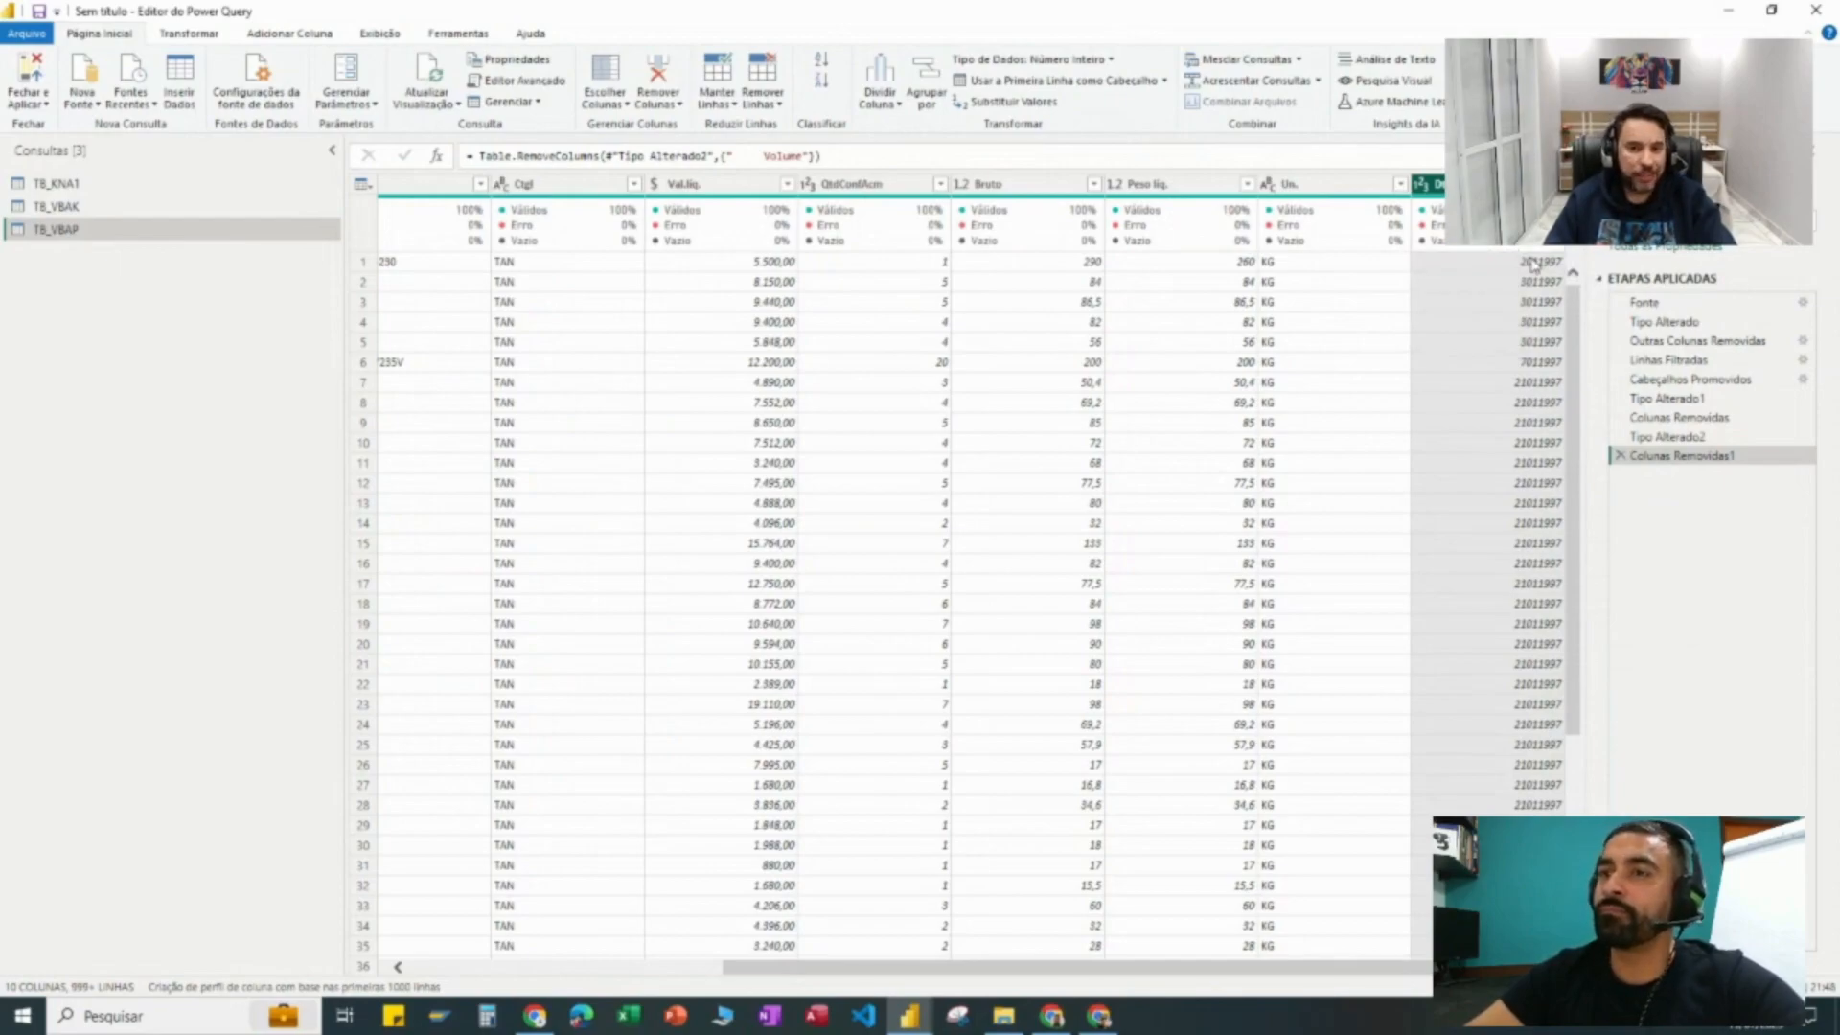
{"action": "left_click", "coordinate": [1422, 183]}
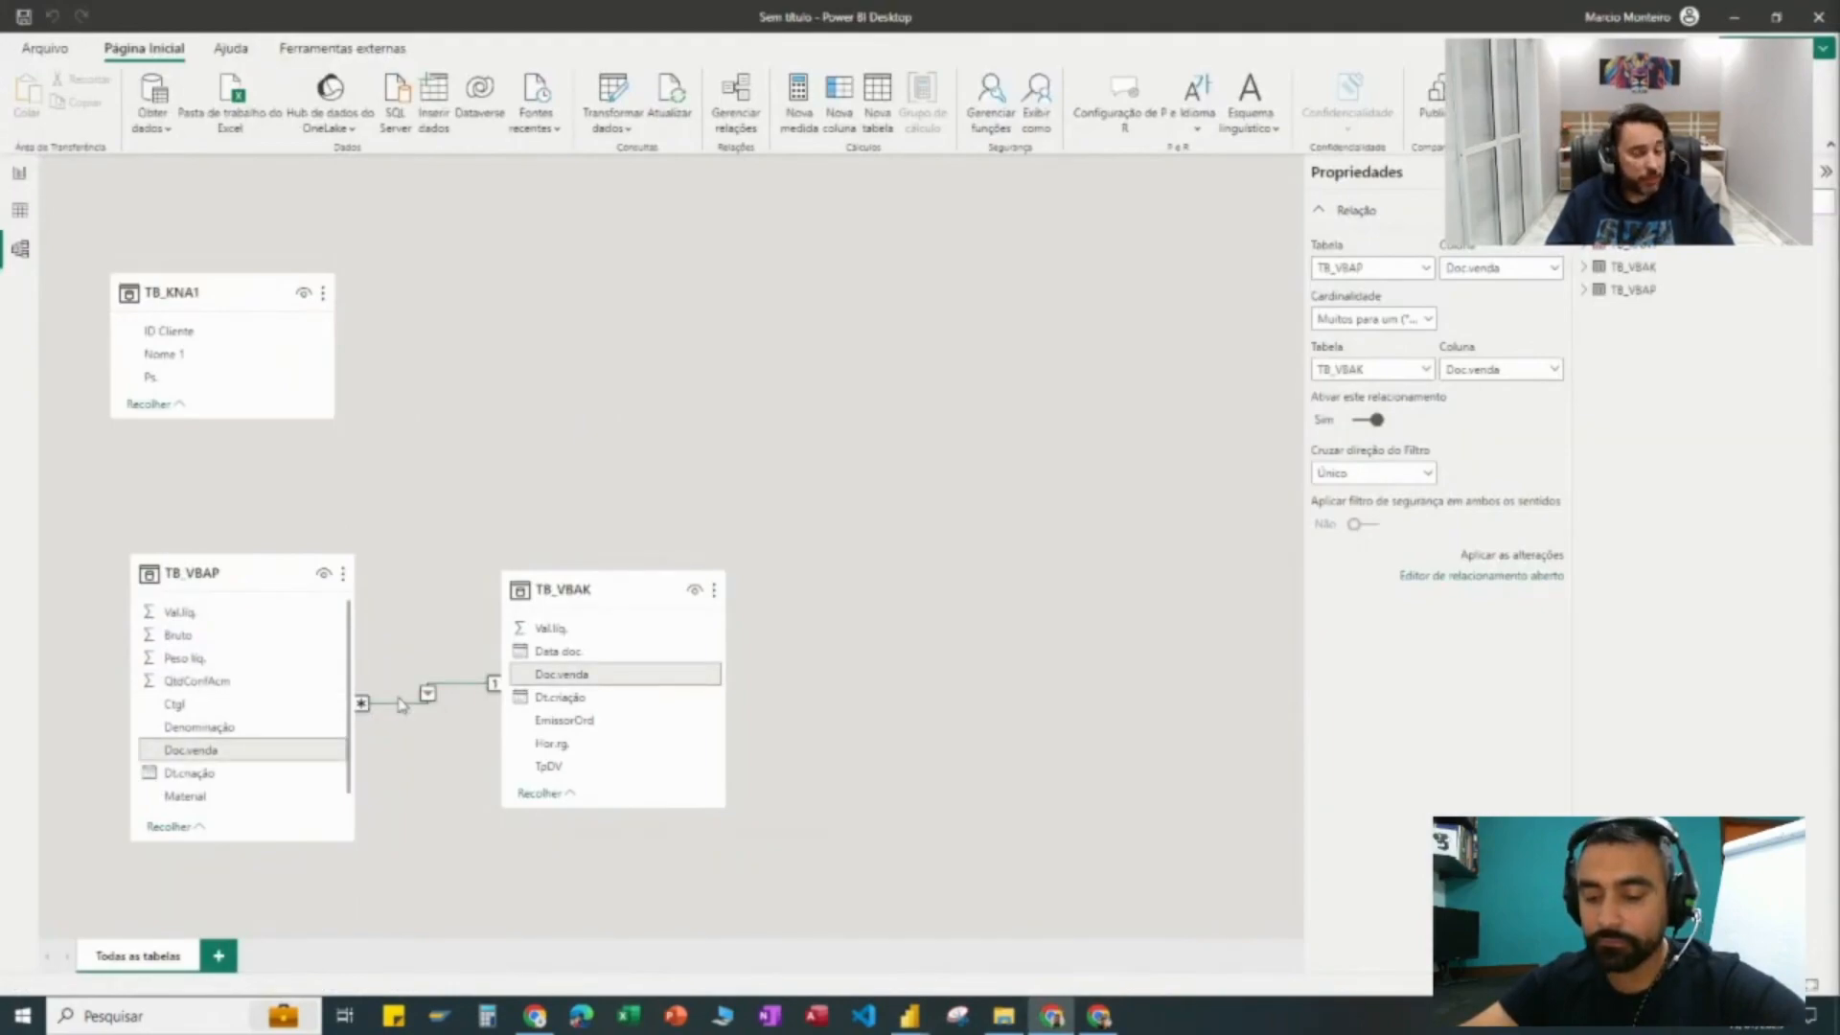
Step: Arrange the model diagram with TB_VBAK below TB_KNA1 and TB_VBAP beside TB_VBAK
{"action": "left_click_drag", "start_coordinate": [603, 595], "coordinate": [513, 544]}
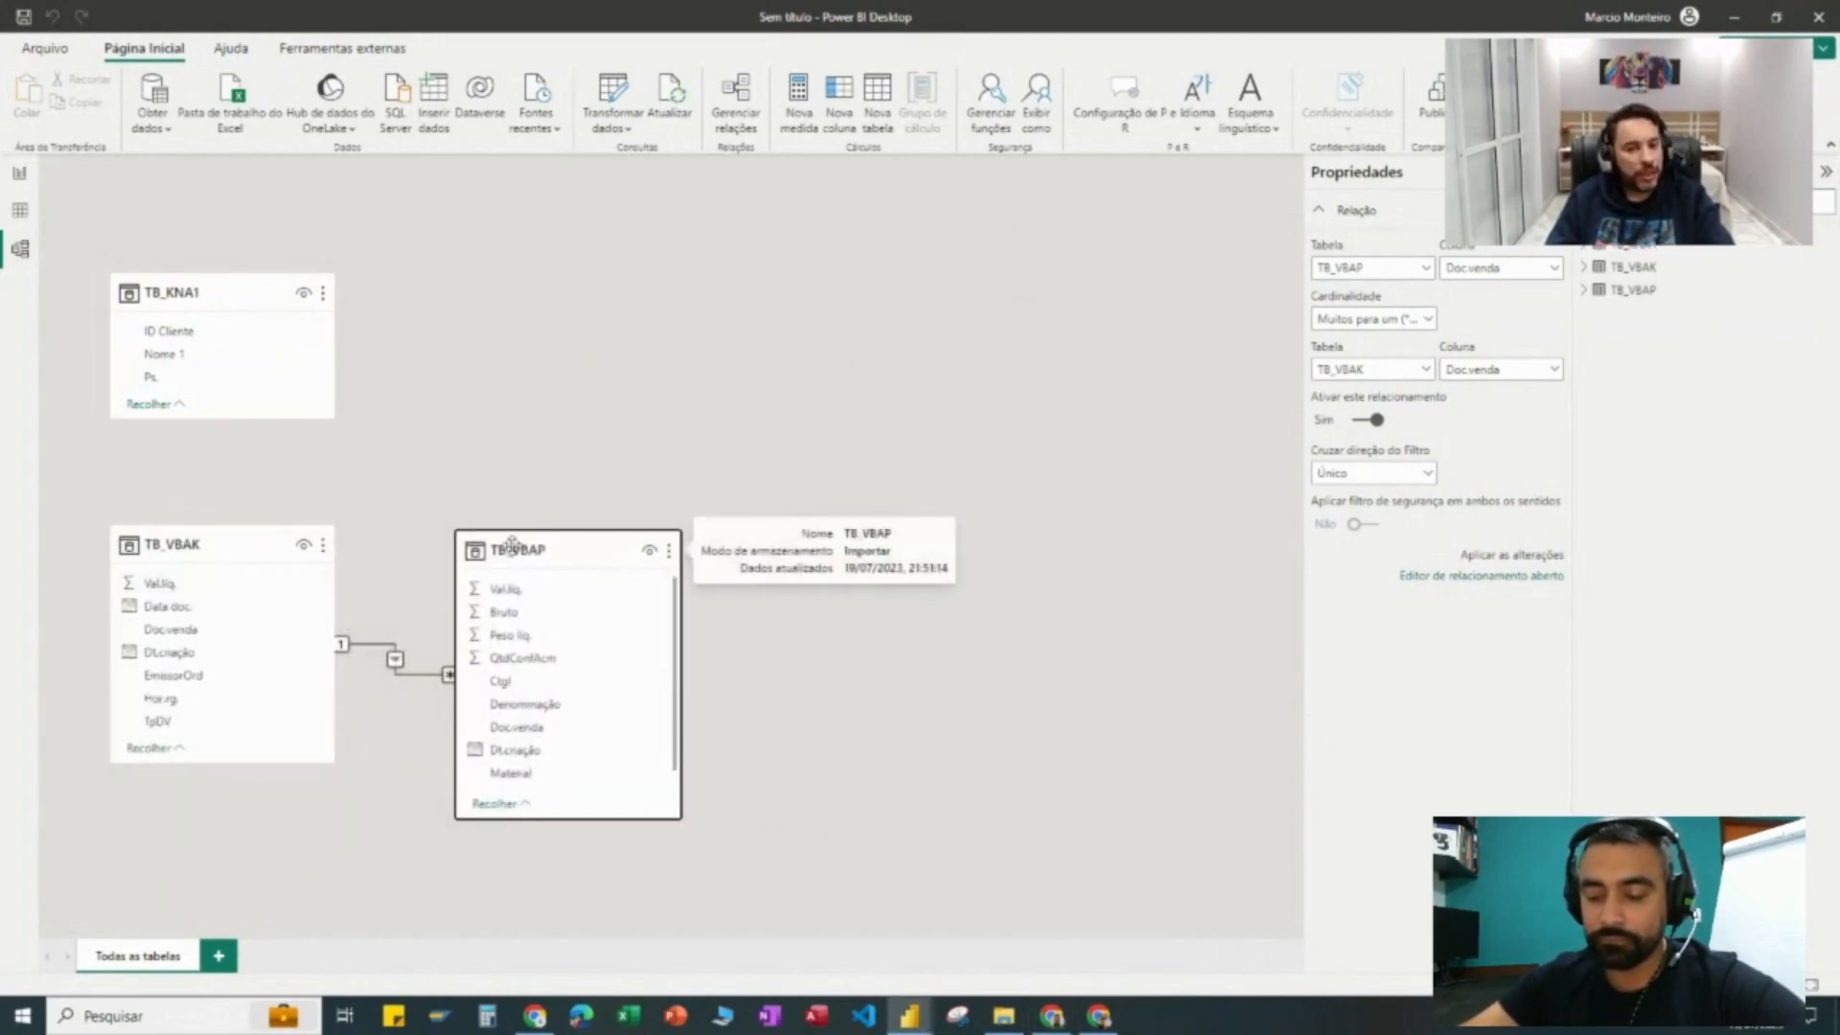
{"action": "left_click_drag", "start_coordinate": [227, 555], "coordinate": [224, 567]}
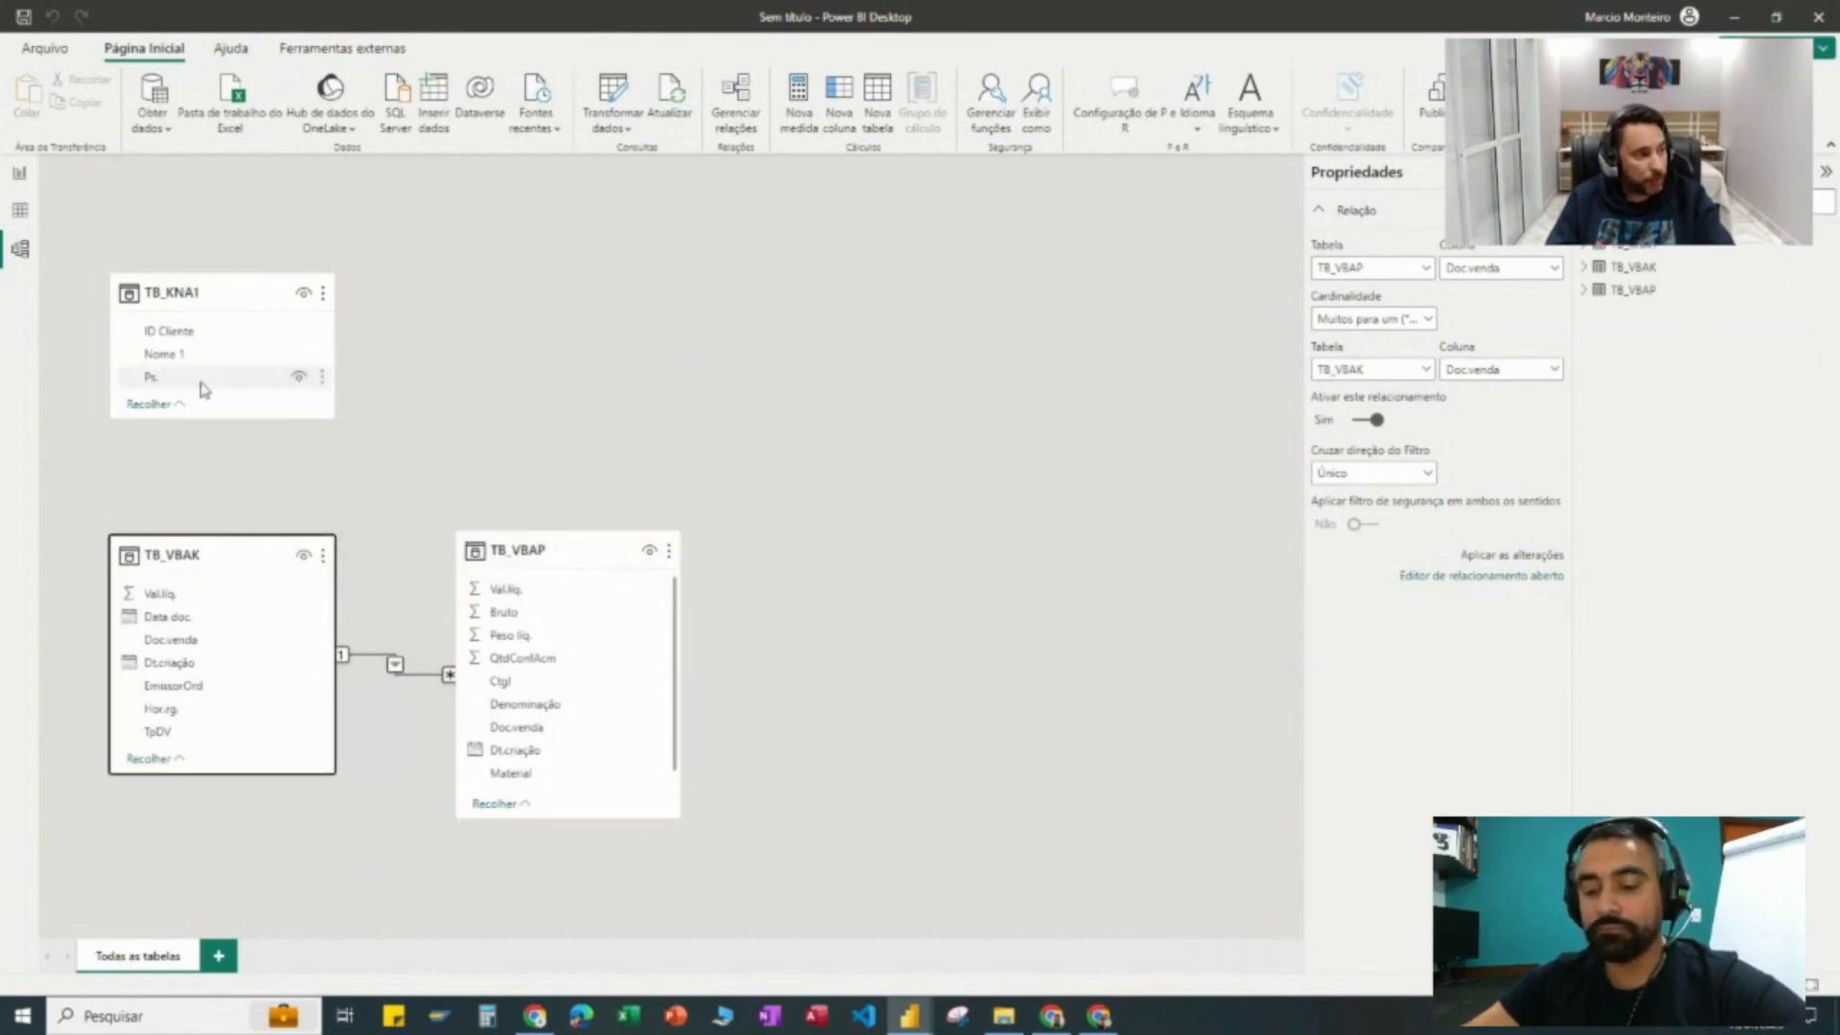
{"action": "left_click", "coordinate": [191, 295]}
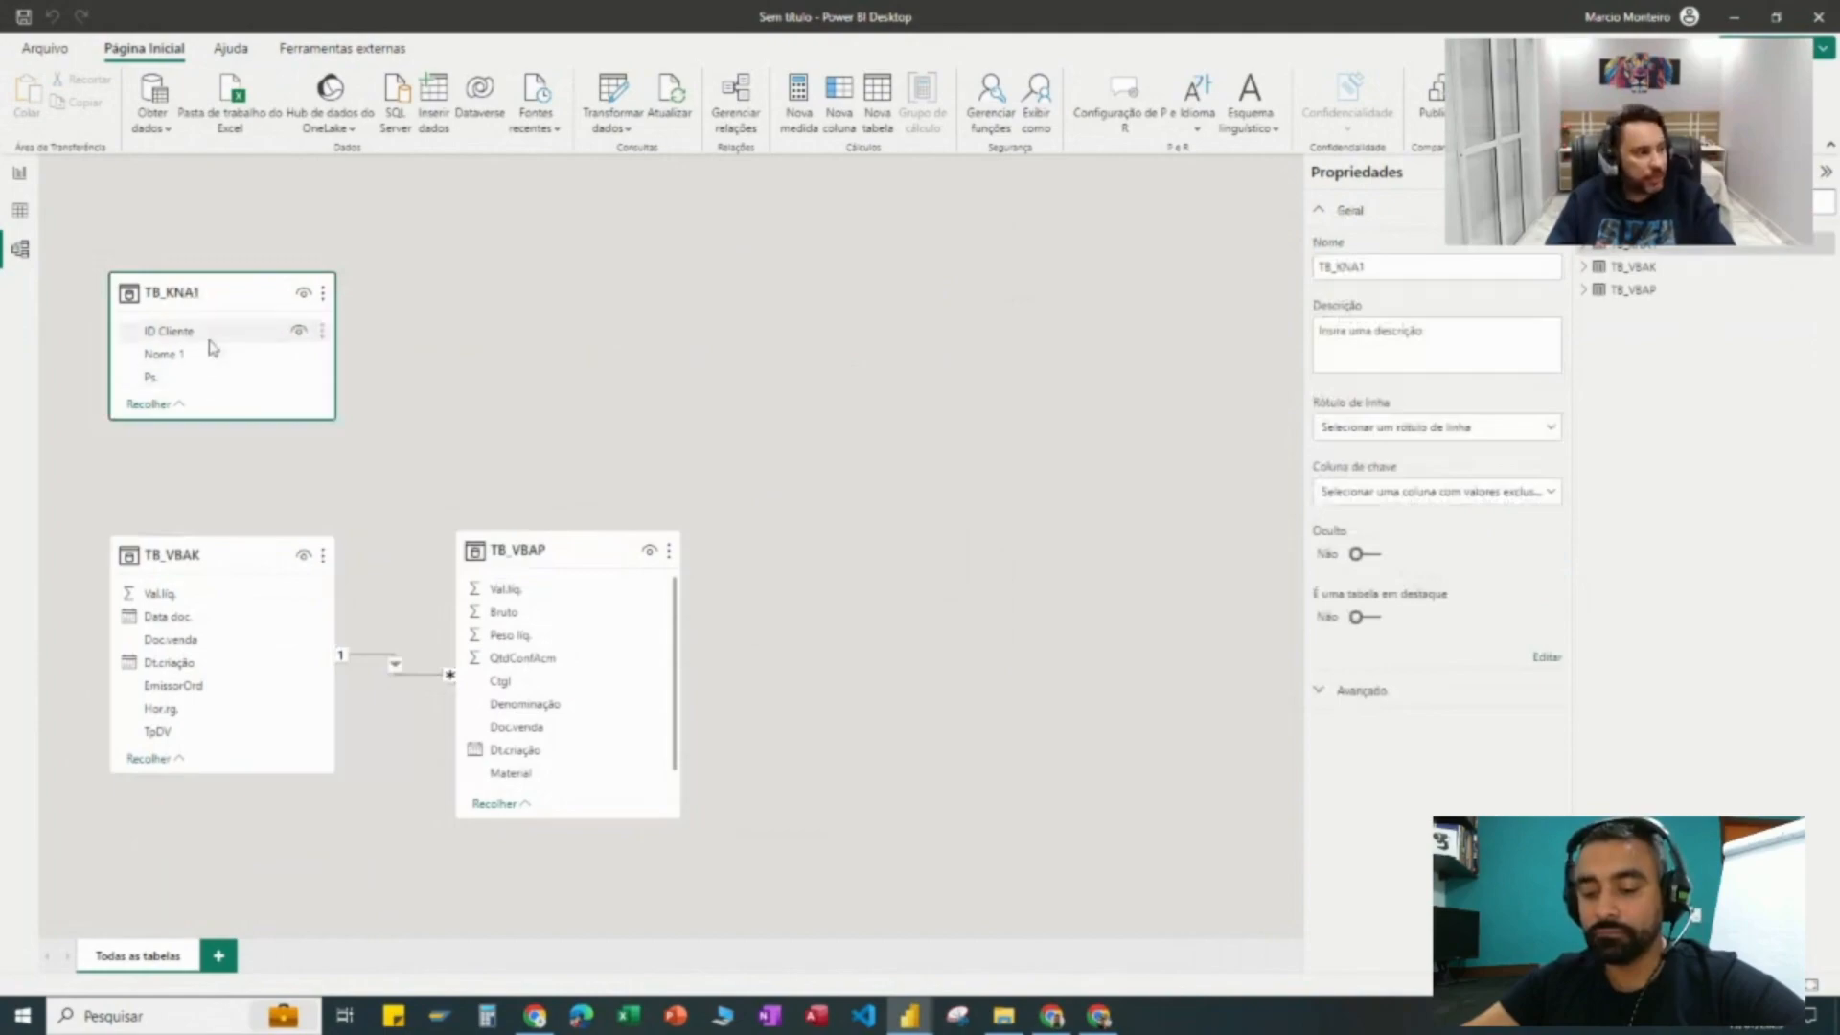
{"action": "left_click_drag", "start_coordinate": [226, 552], "coordinate": [224, 567]}
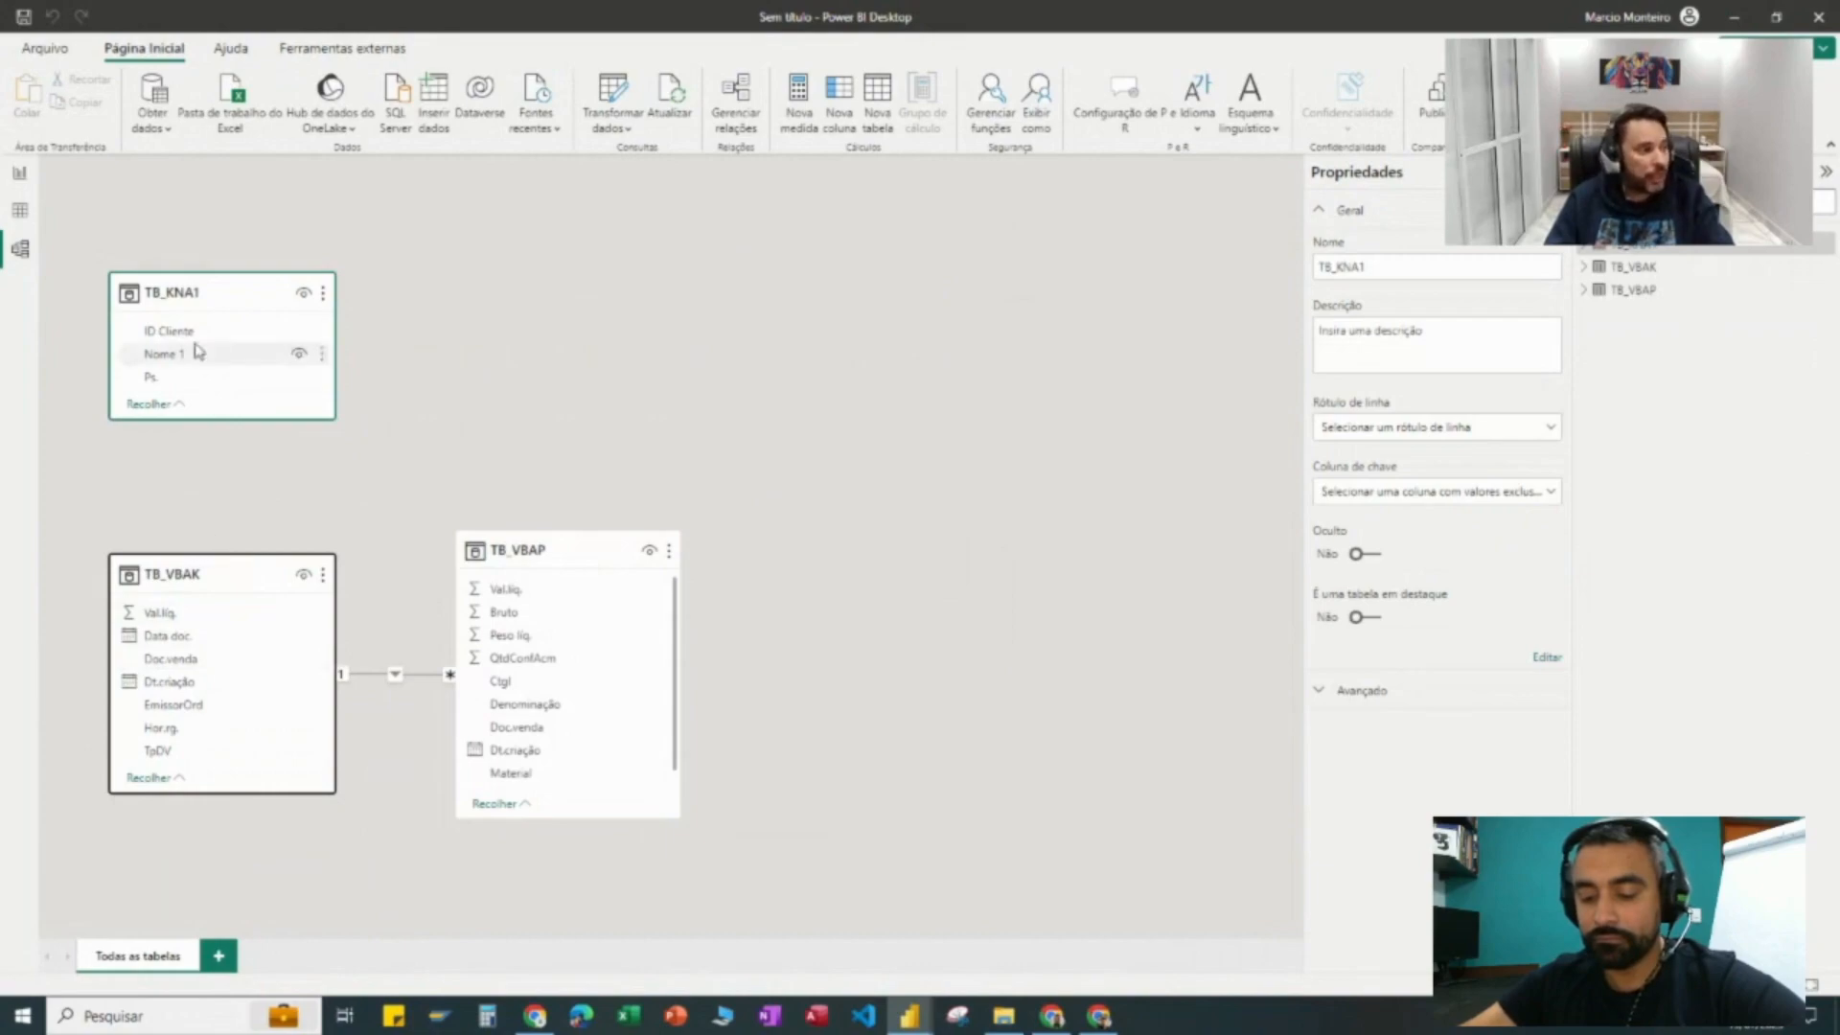
Step: Try to relate TB_KNA1's ID Cliente to TB_VBAK's EmissorOrd as Muitos para um, with single filter direction TB_VBAK filtra TB_KNA1
{"action": "left_click_drag", "start_coordinate": [173, 331], "coordinate": [201, 714]}
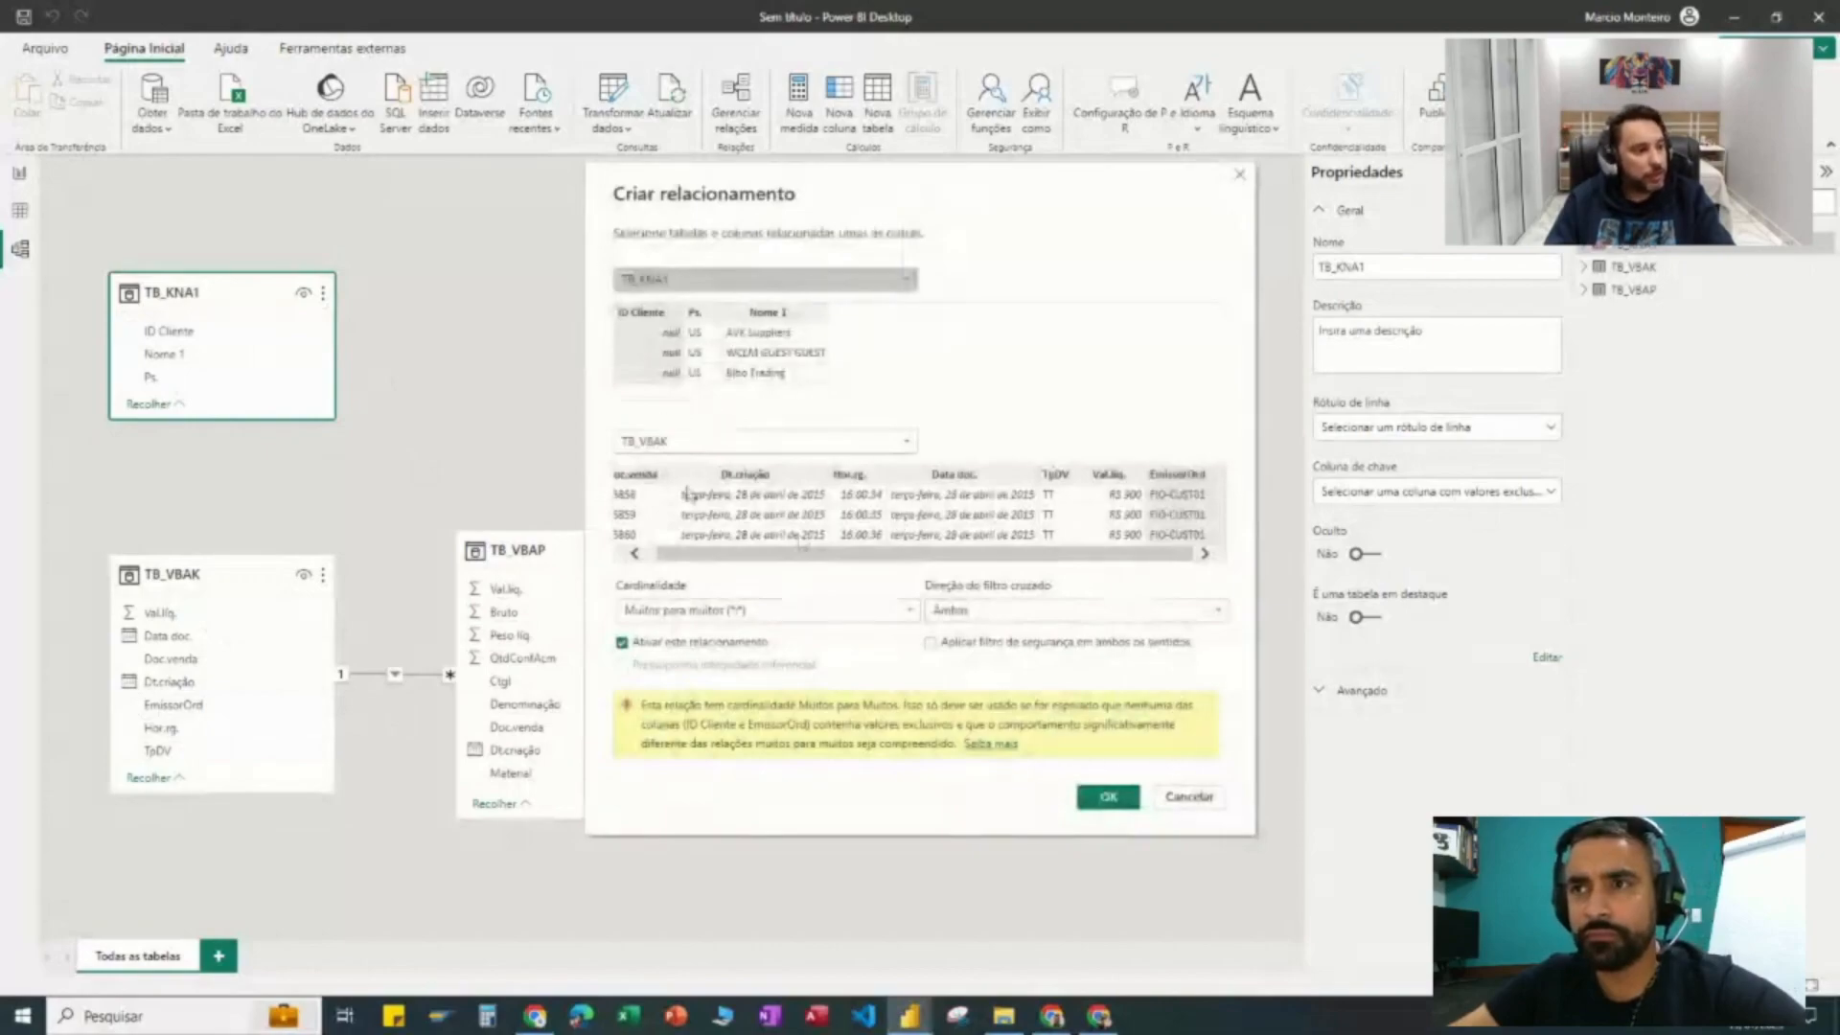
{"action": "left_click", "coordinate": [909, 612]}
{"action": "left_click", "coordinate": [901, 633]}
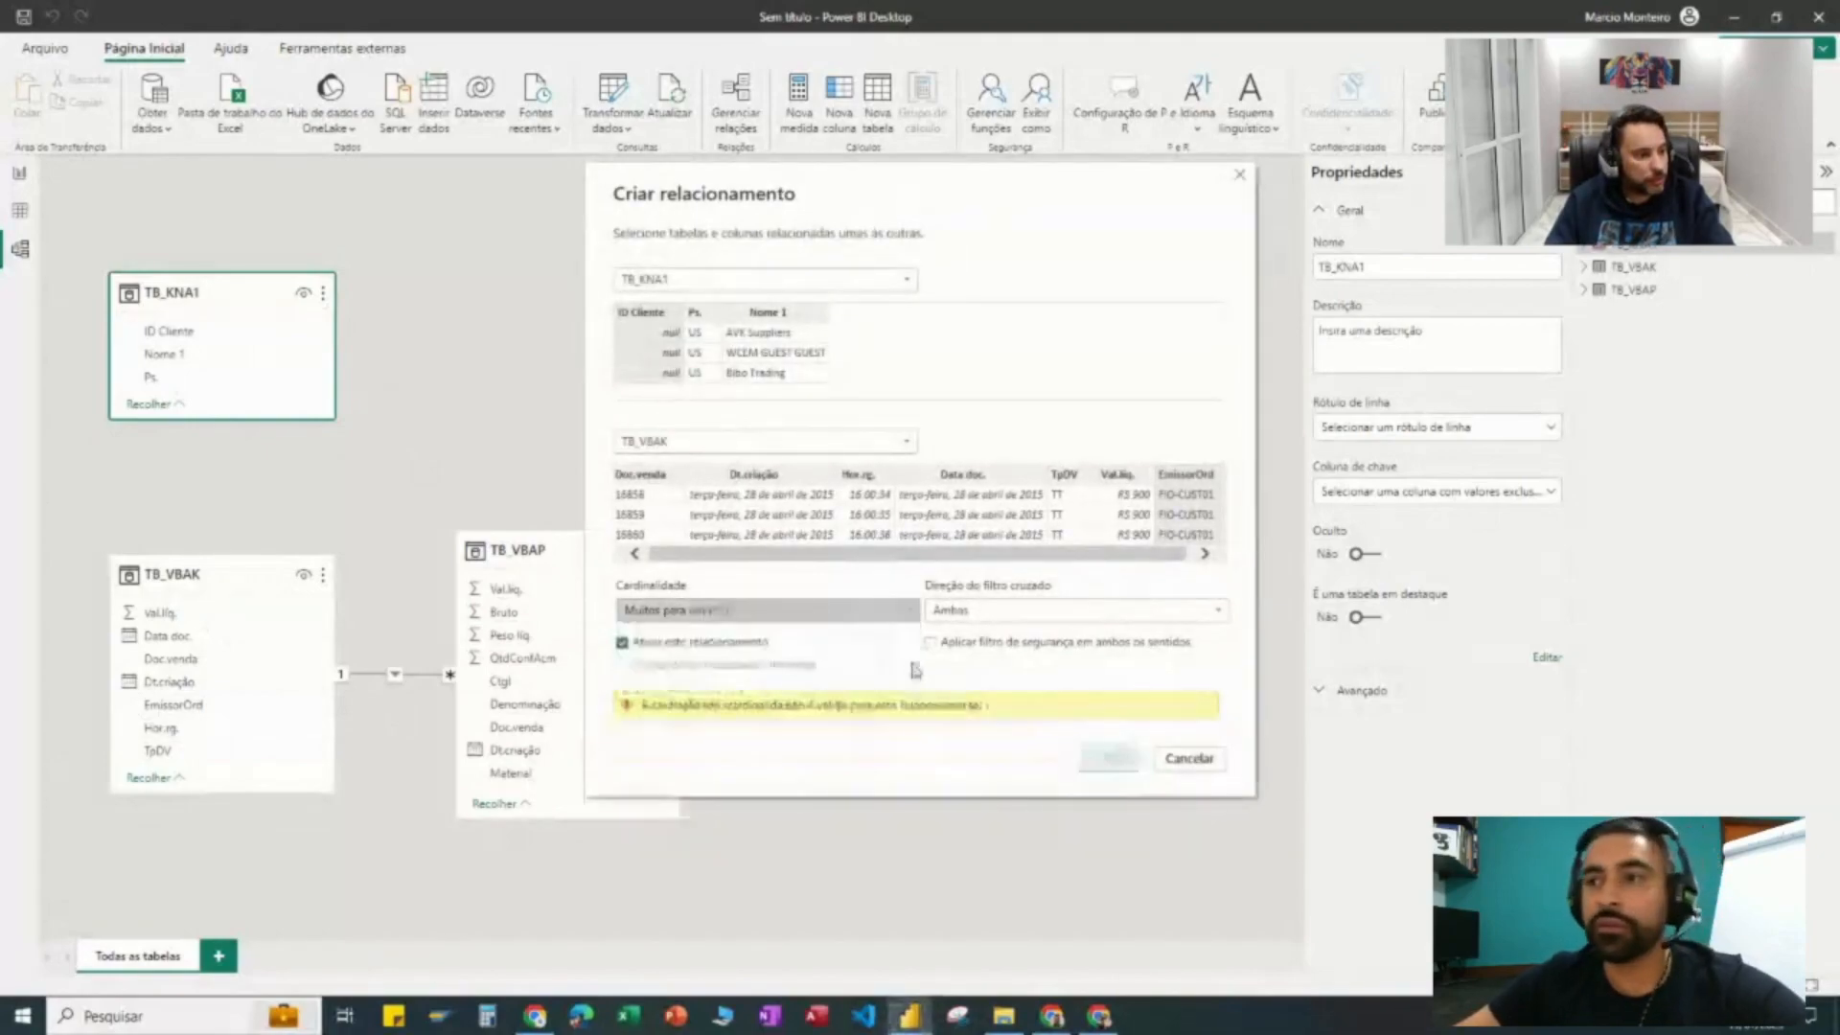
{"action": "left_click", "coordinate": [939, 610]}
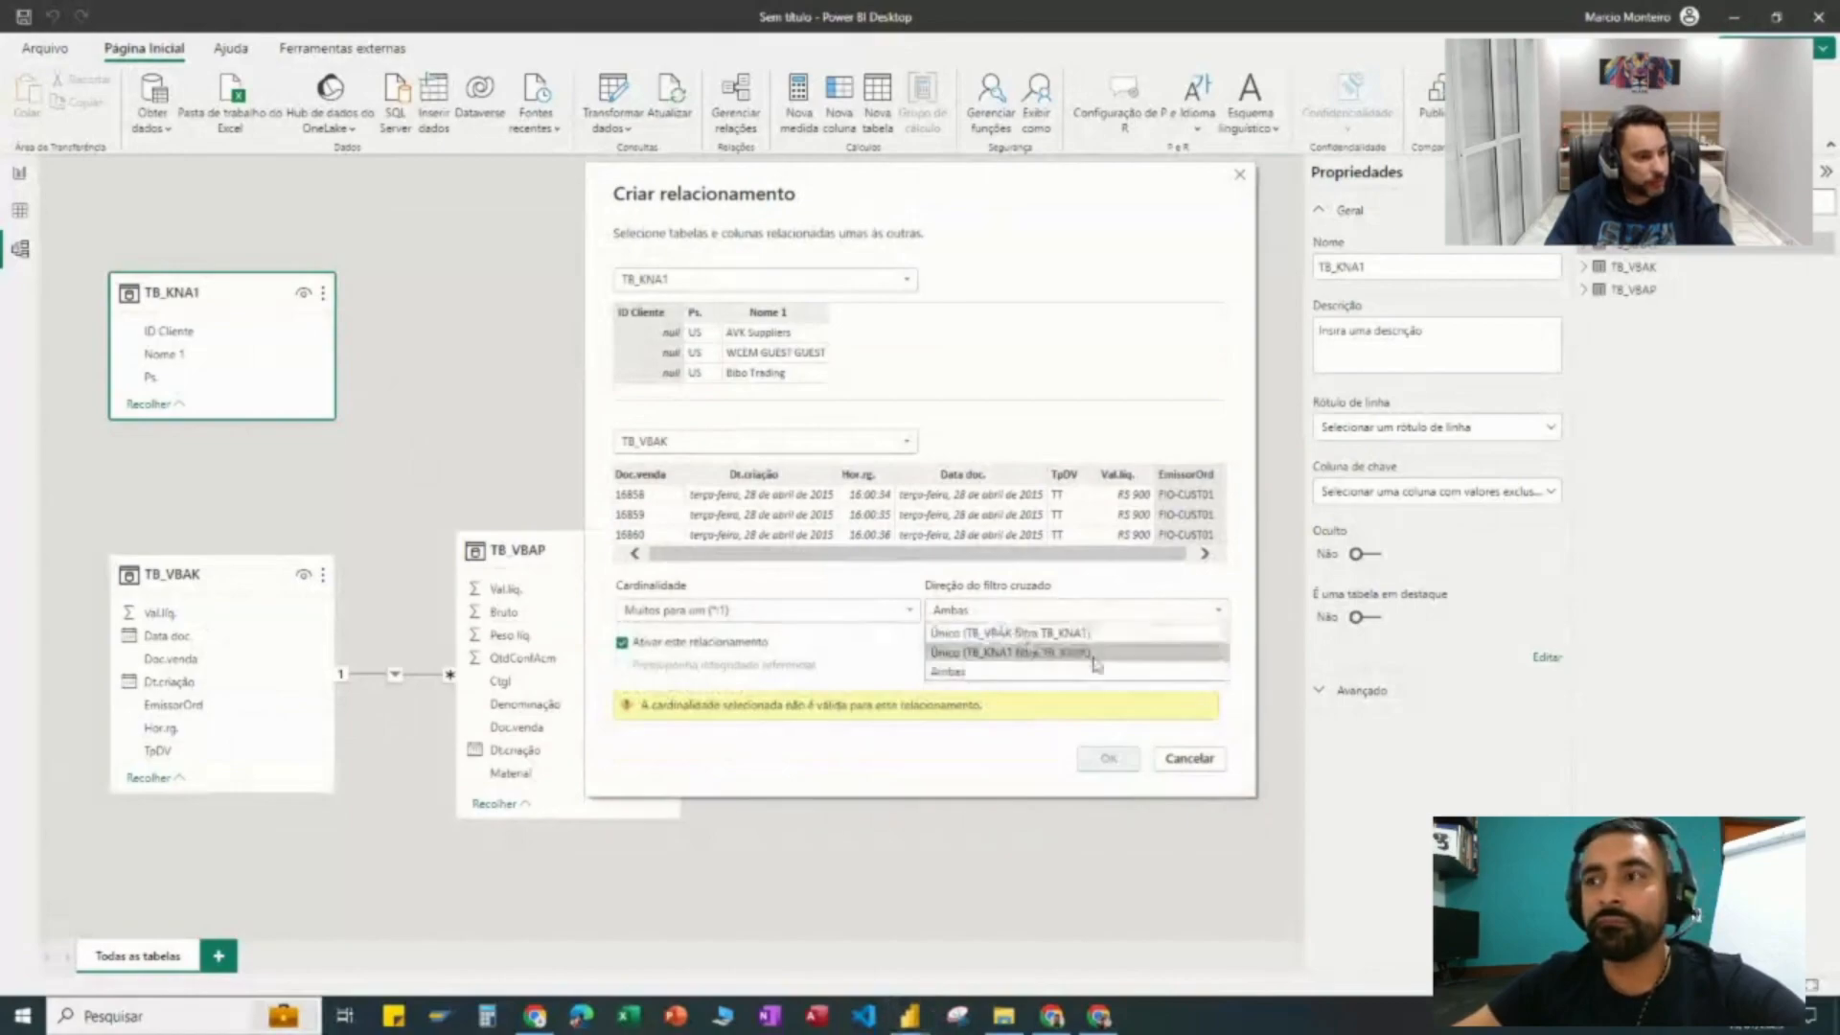
{"action": "left_click", "coordinate": [1054, 633]}
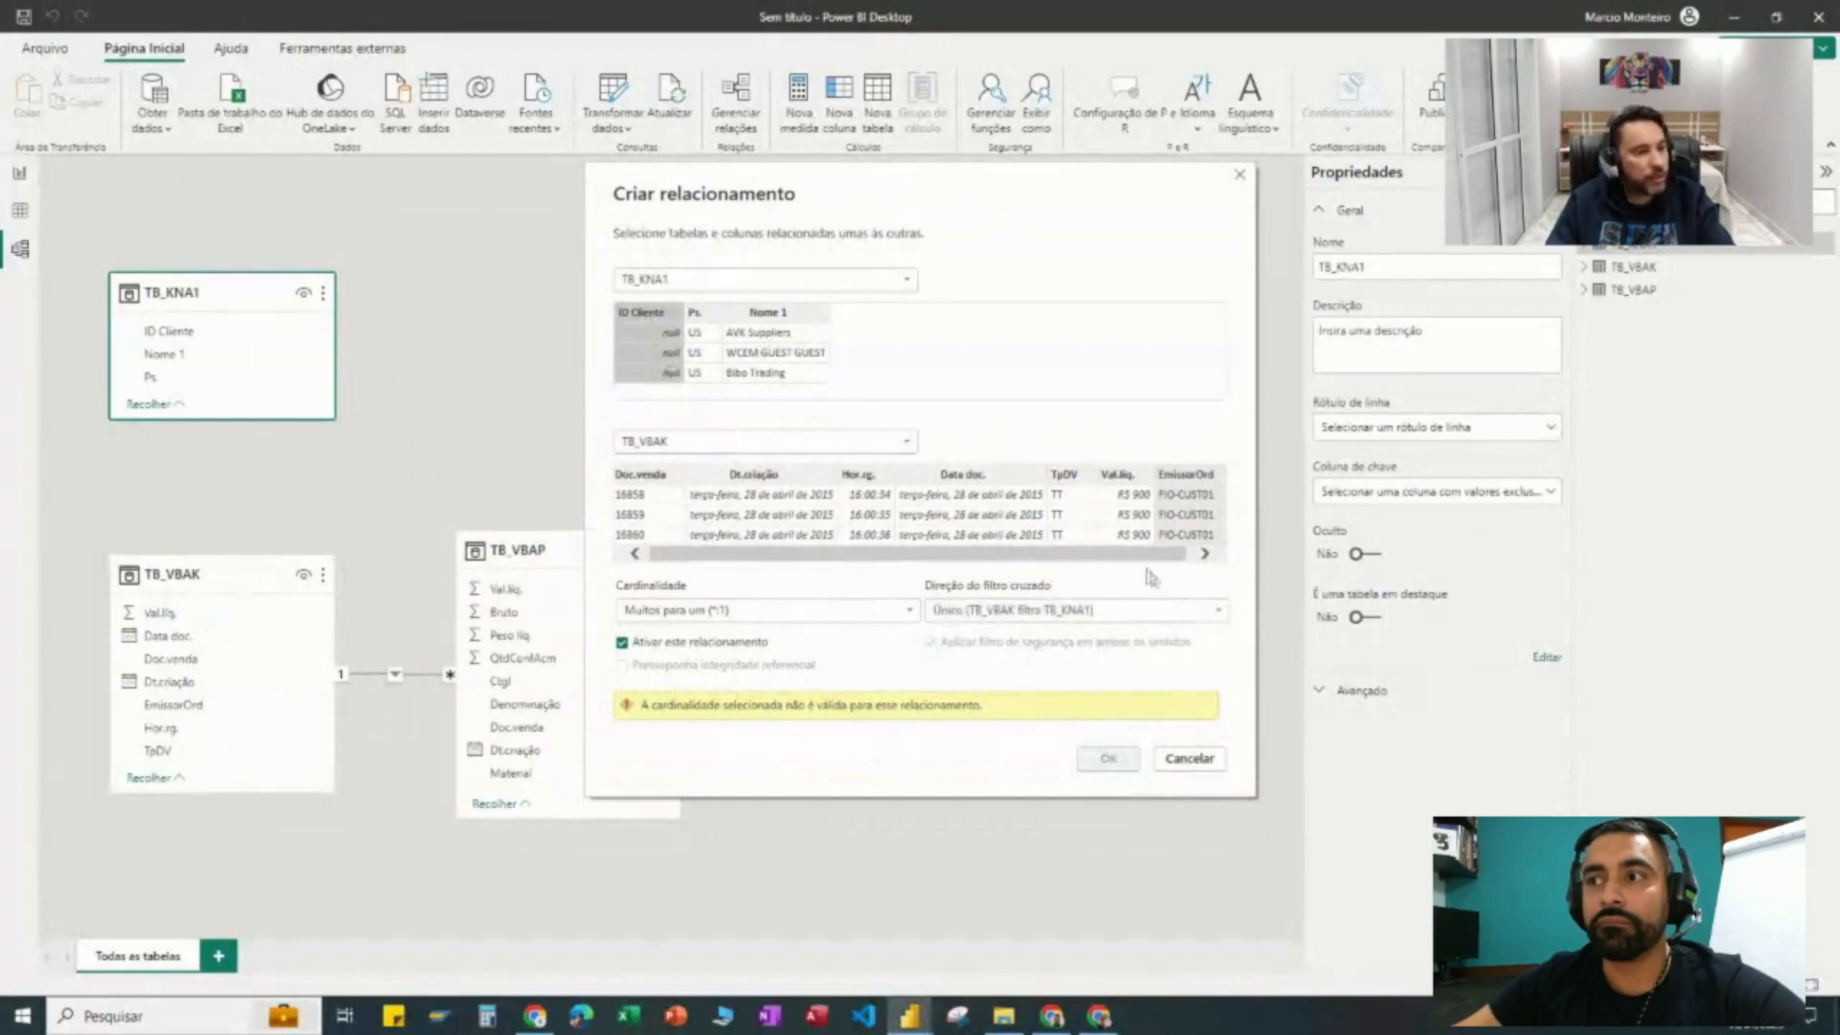
{"action": "left_click_drag", "start_coordinate": [1171, 555], "coordinate": [1180, 560]}
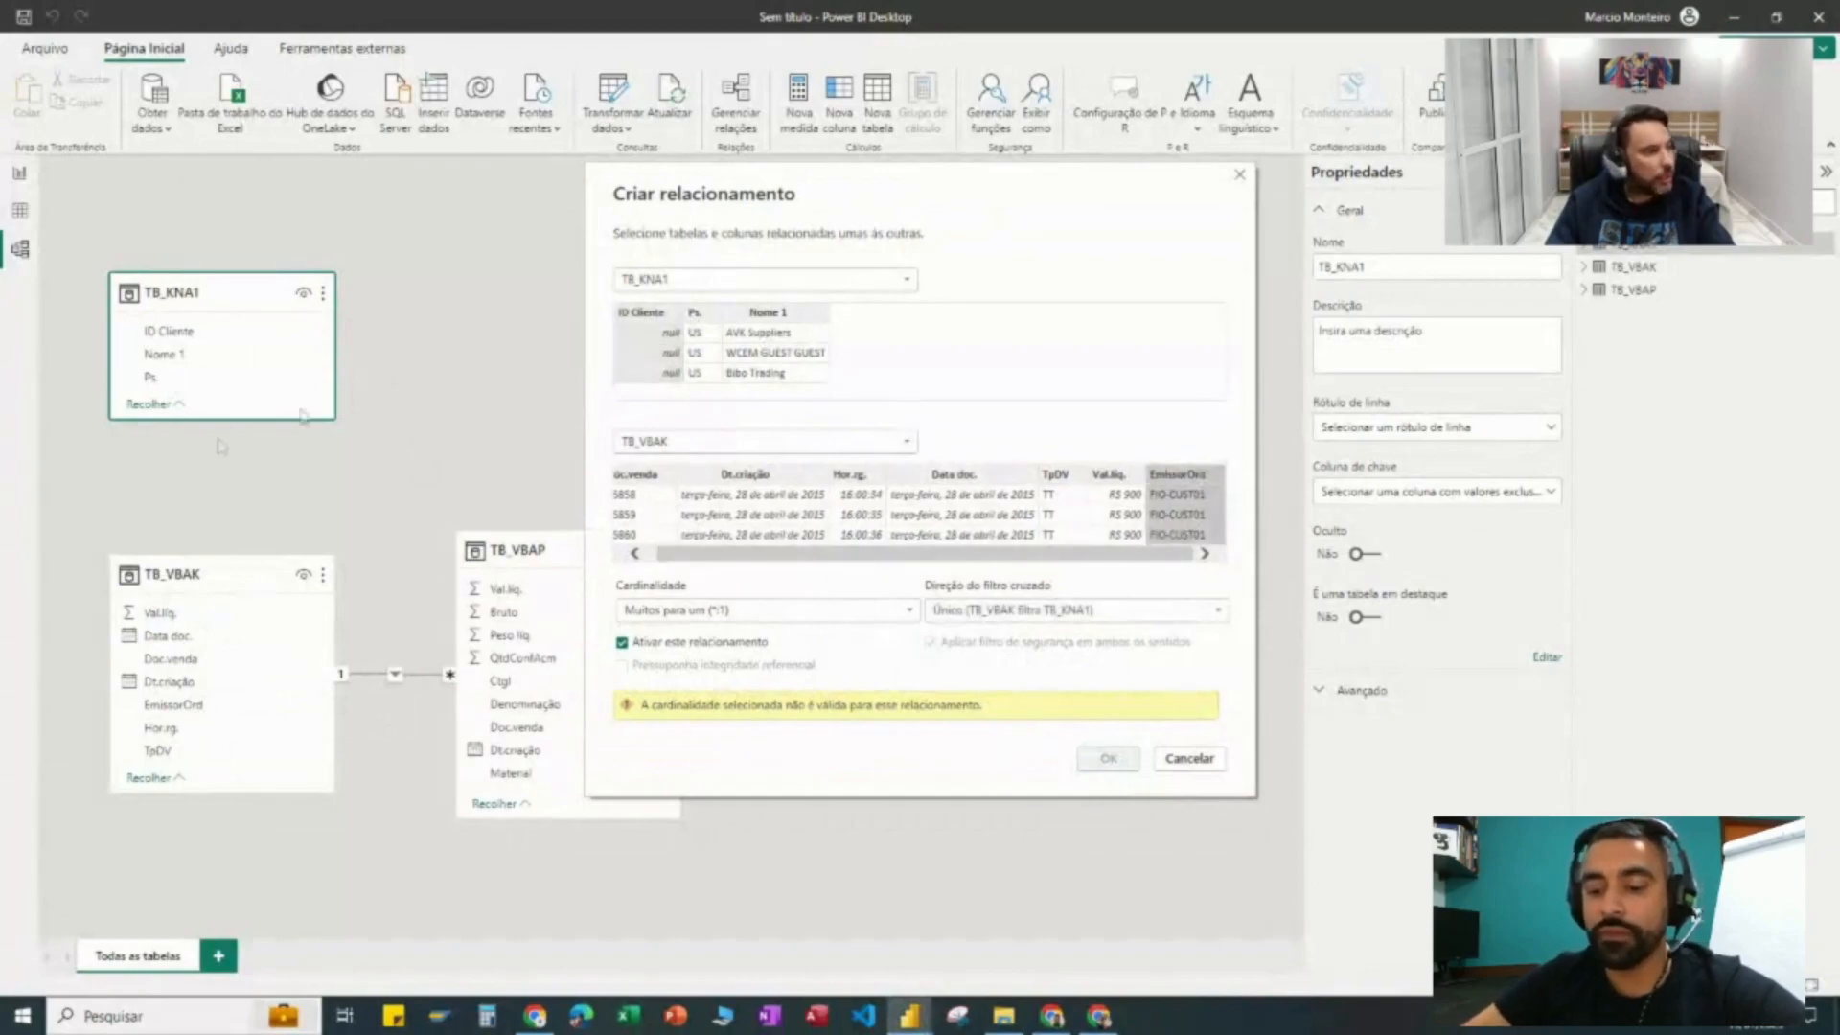
{"action": "left_click", "coordinate": [1240, 175]}
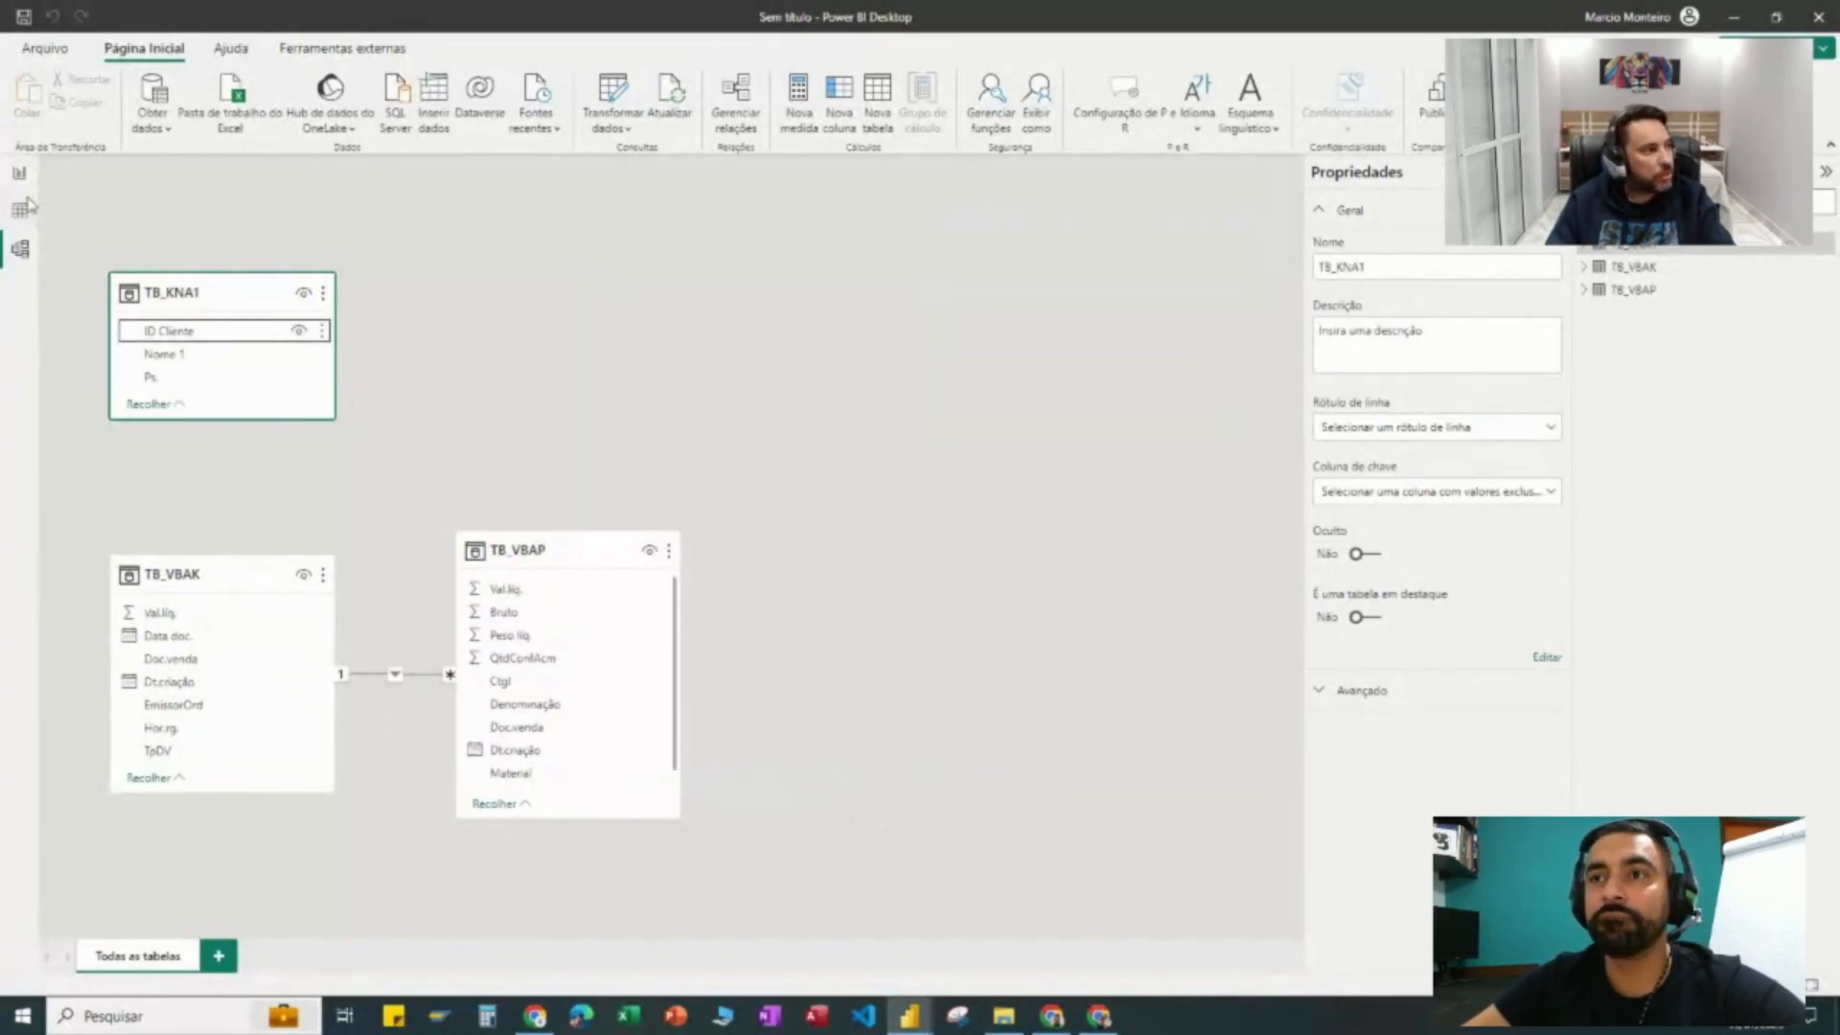
Step: Open the TB_VBAK query for editing from the data view and check the columns of TB_VBAK and TB_VBAP
{"action": "left_click", "coordinate": [23, 207]}
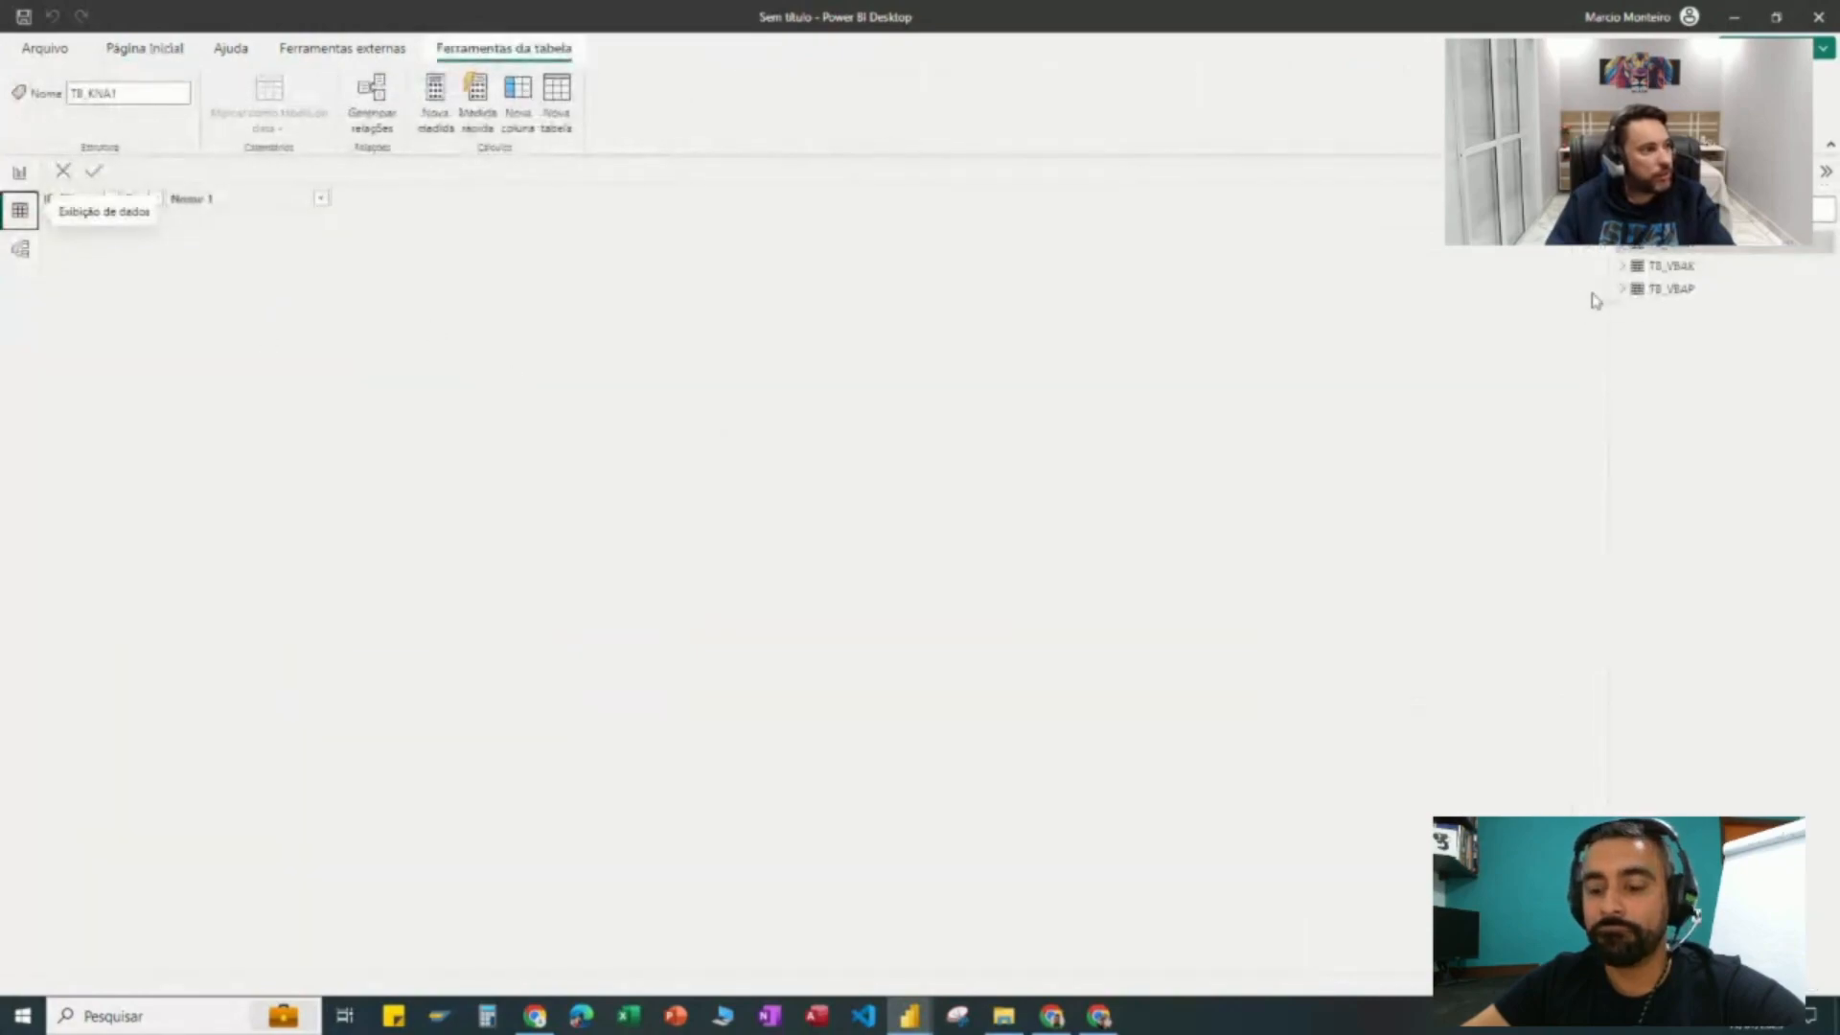
{"action": "right_click", "coordinate": [1692, 271]}
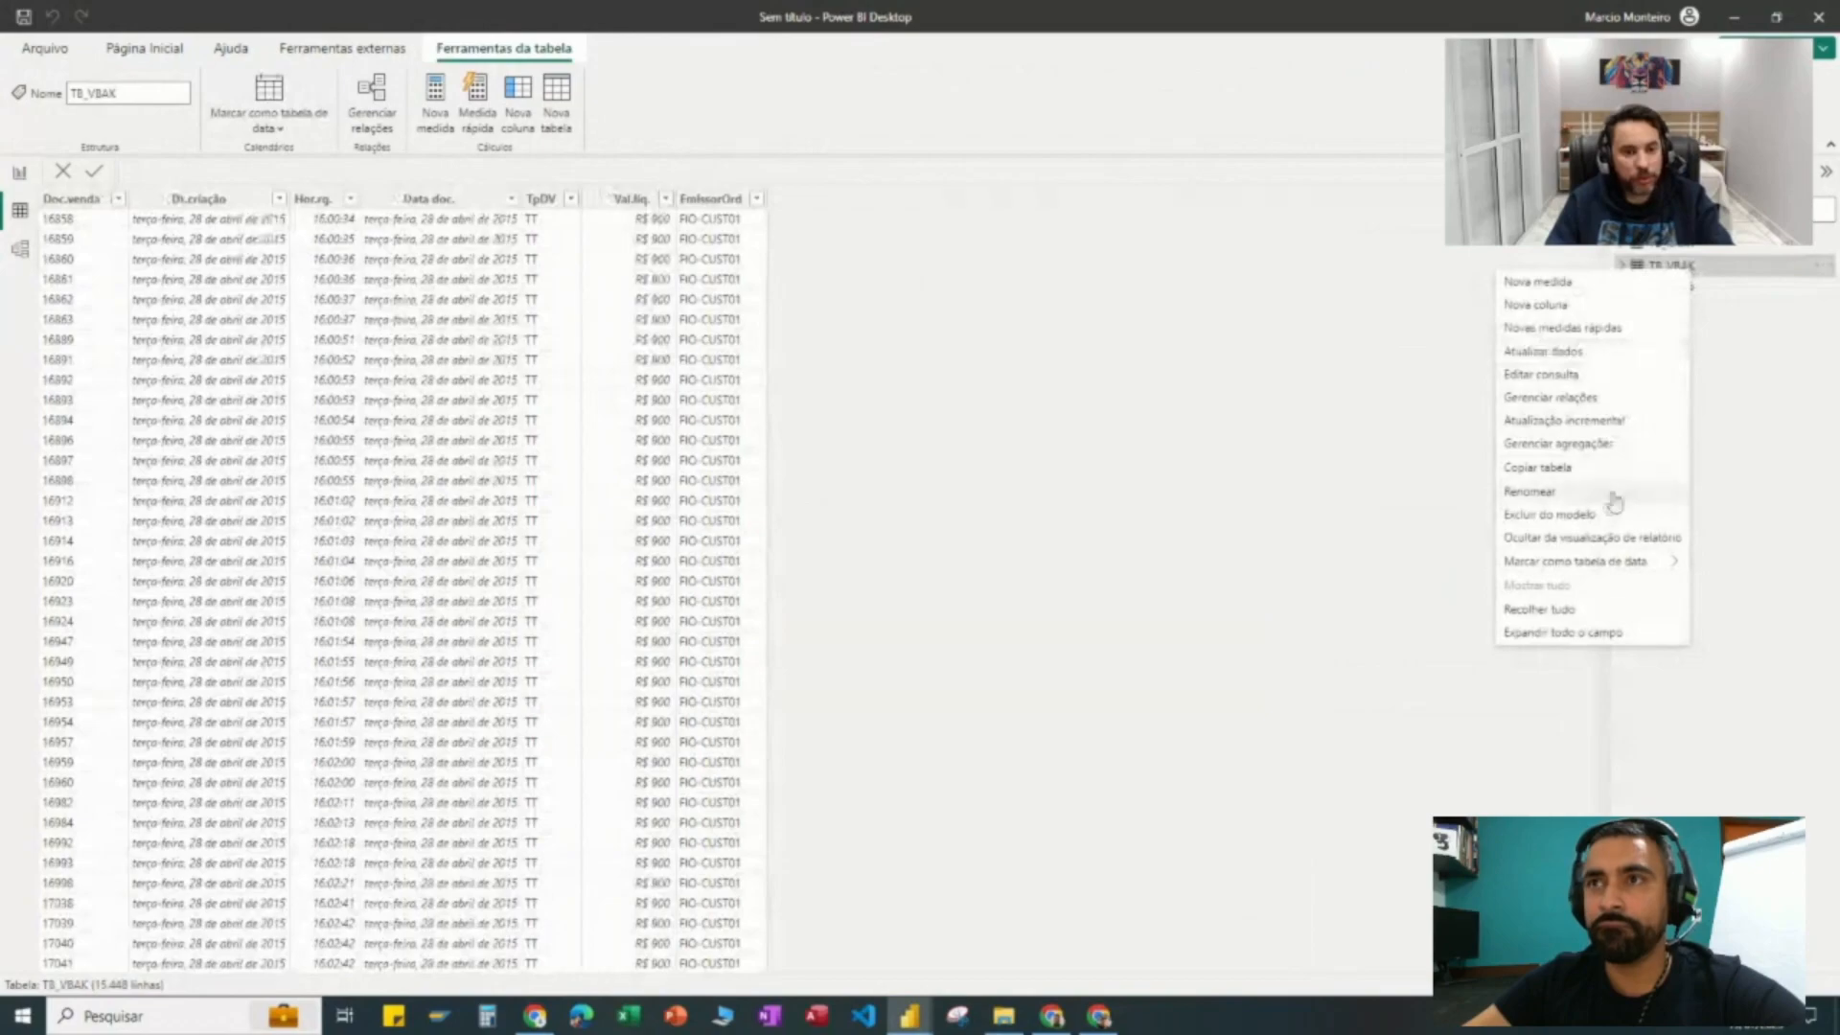
{"action": "left_click", "coordinate": [1563, 376]}
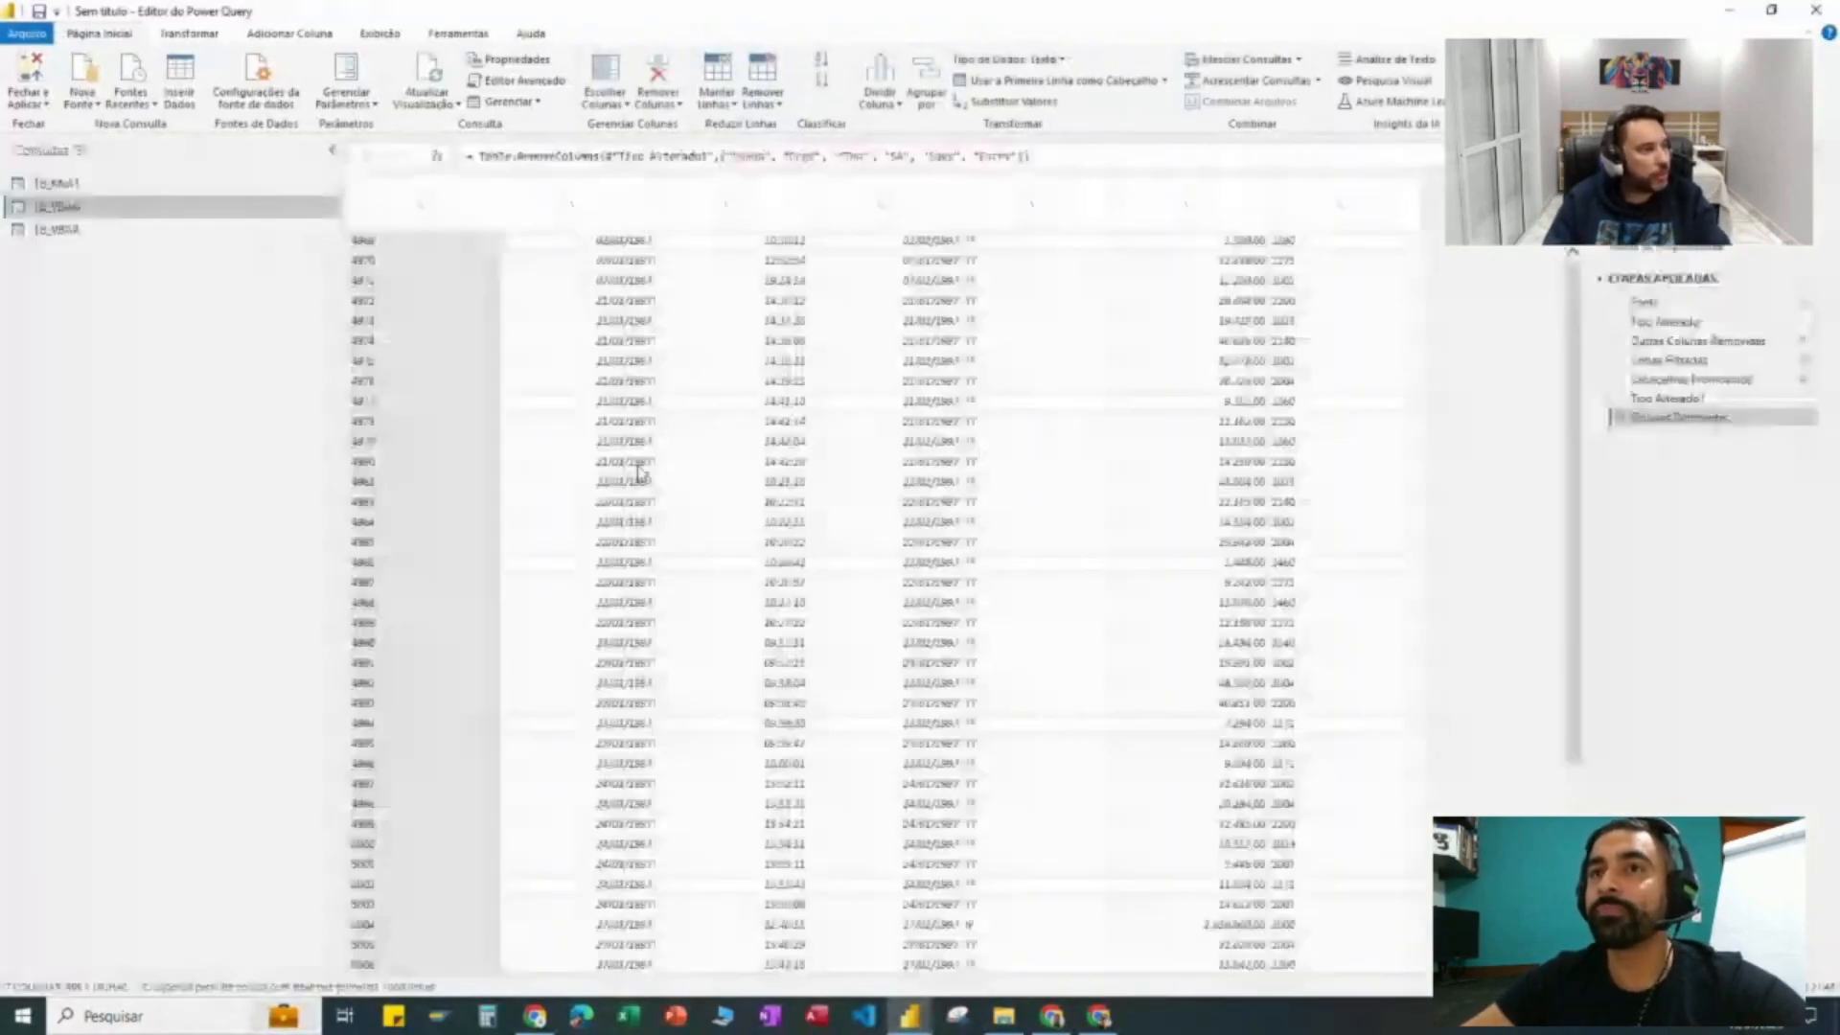
{"action": "left_click", "coordinate": [63, 206]}
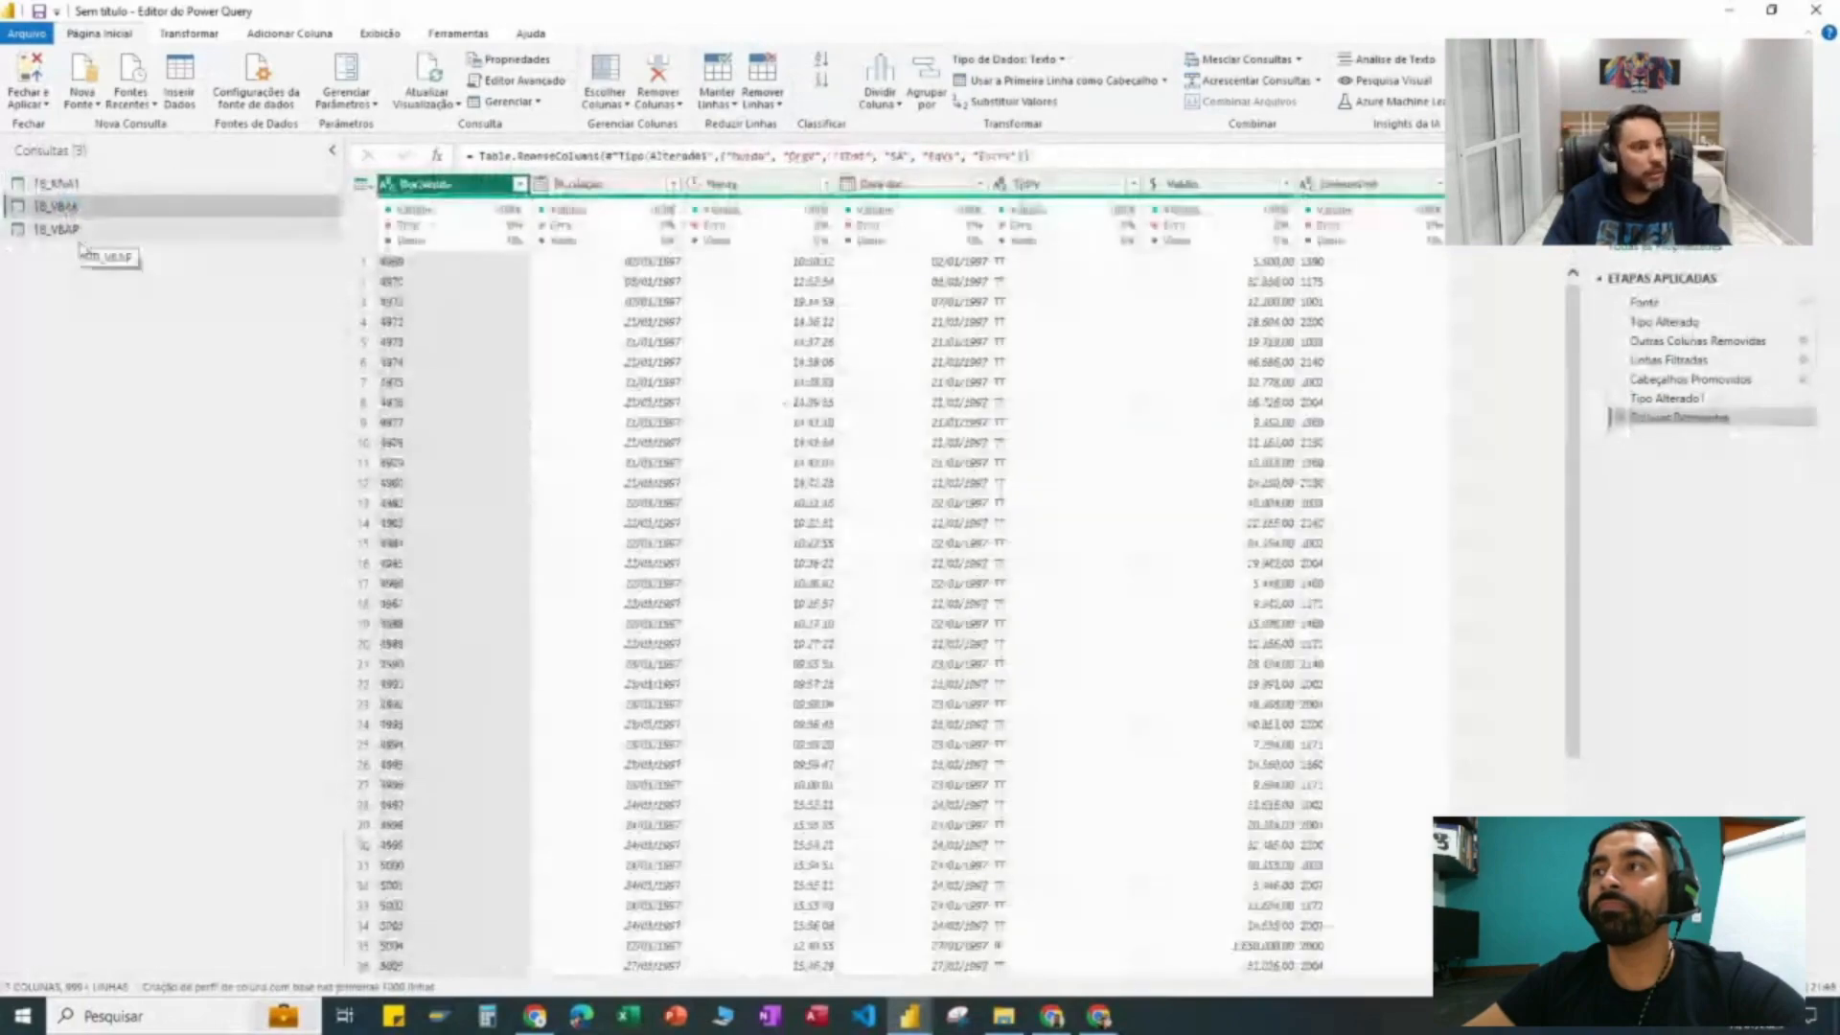
{"action": "left_click", "coordinate": [65, 230]}
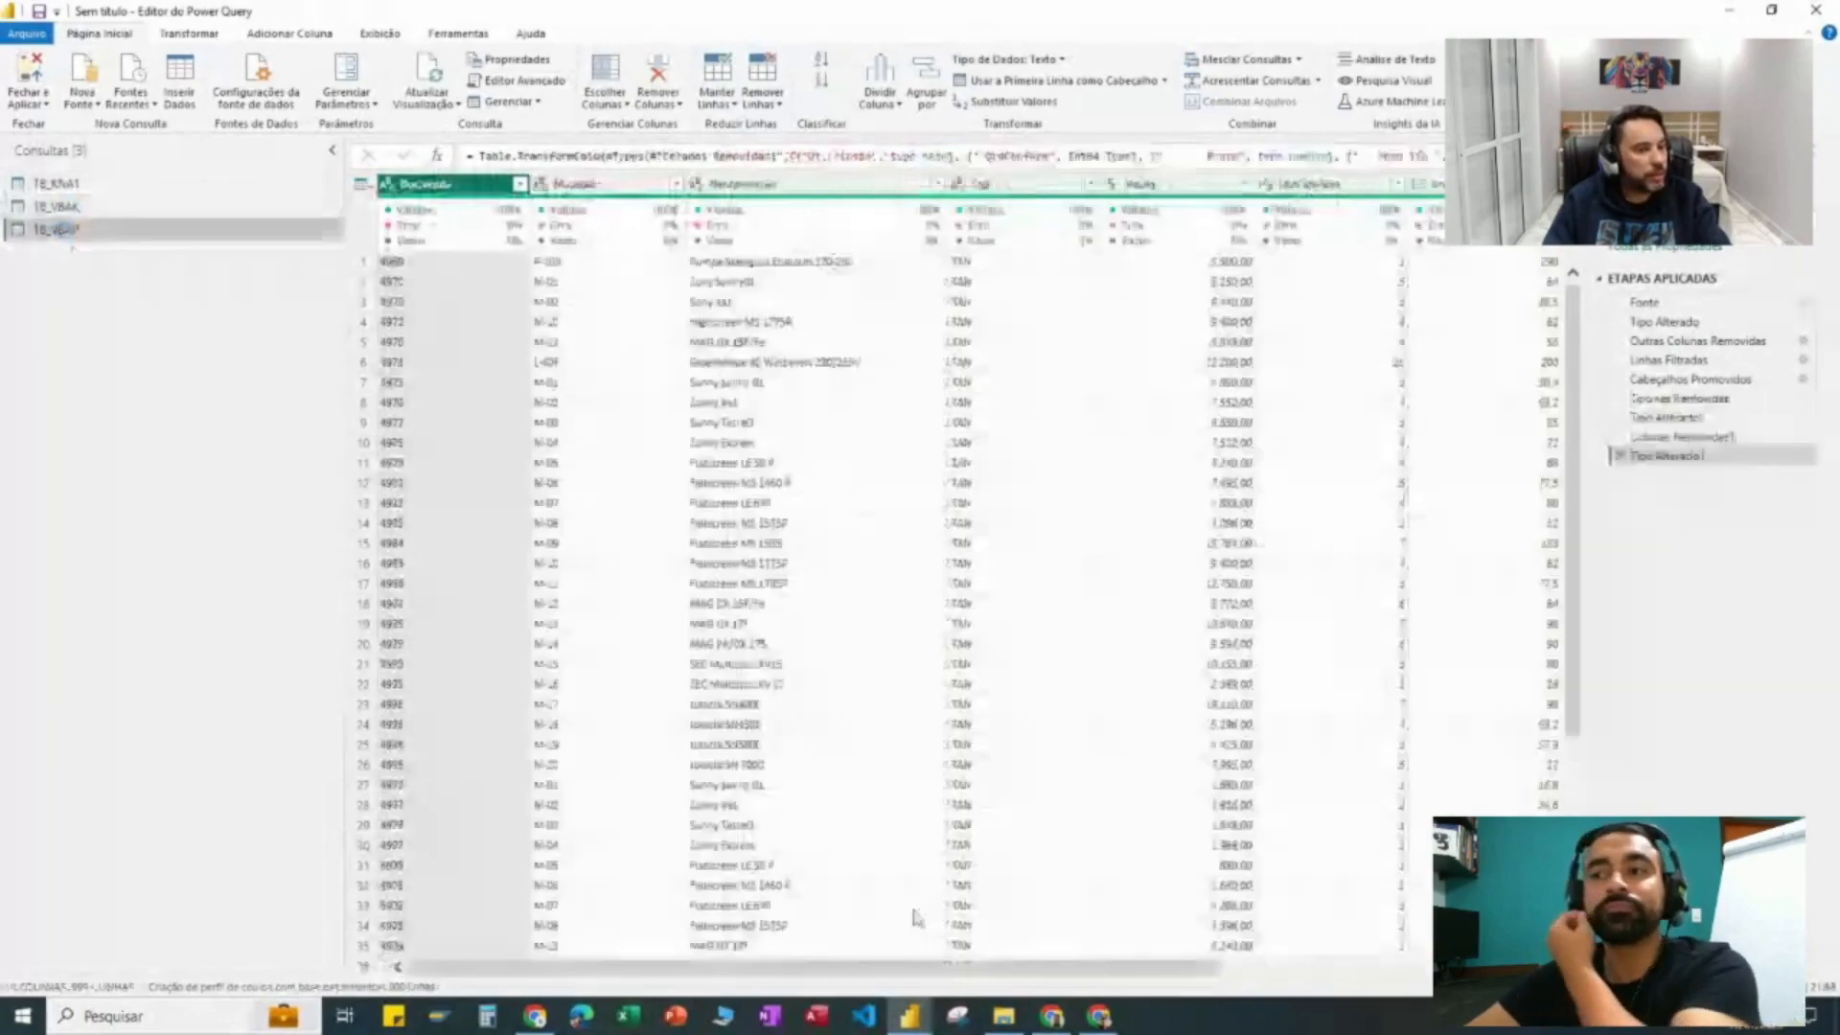
{"action": "left_click_drag", "start_coordinate": [931, 968], "coordinate": [573, 949]}
Step: Remove the empty values from the ID Cliente column of the TB_KNA1 query
{"action": "left_click", "coordinate": [55, 183]}
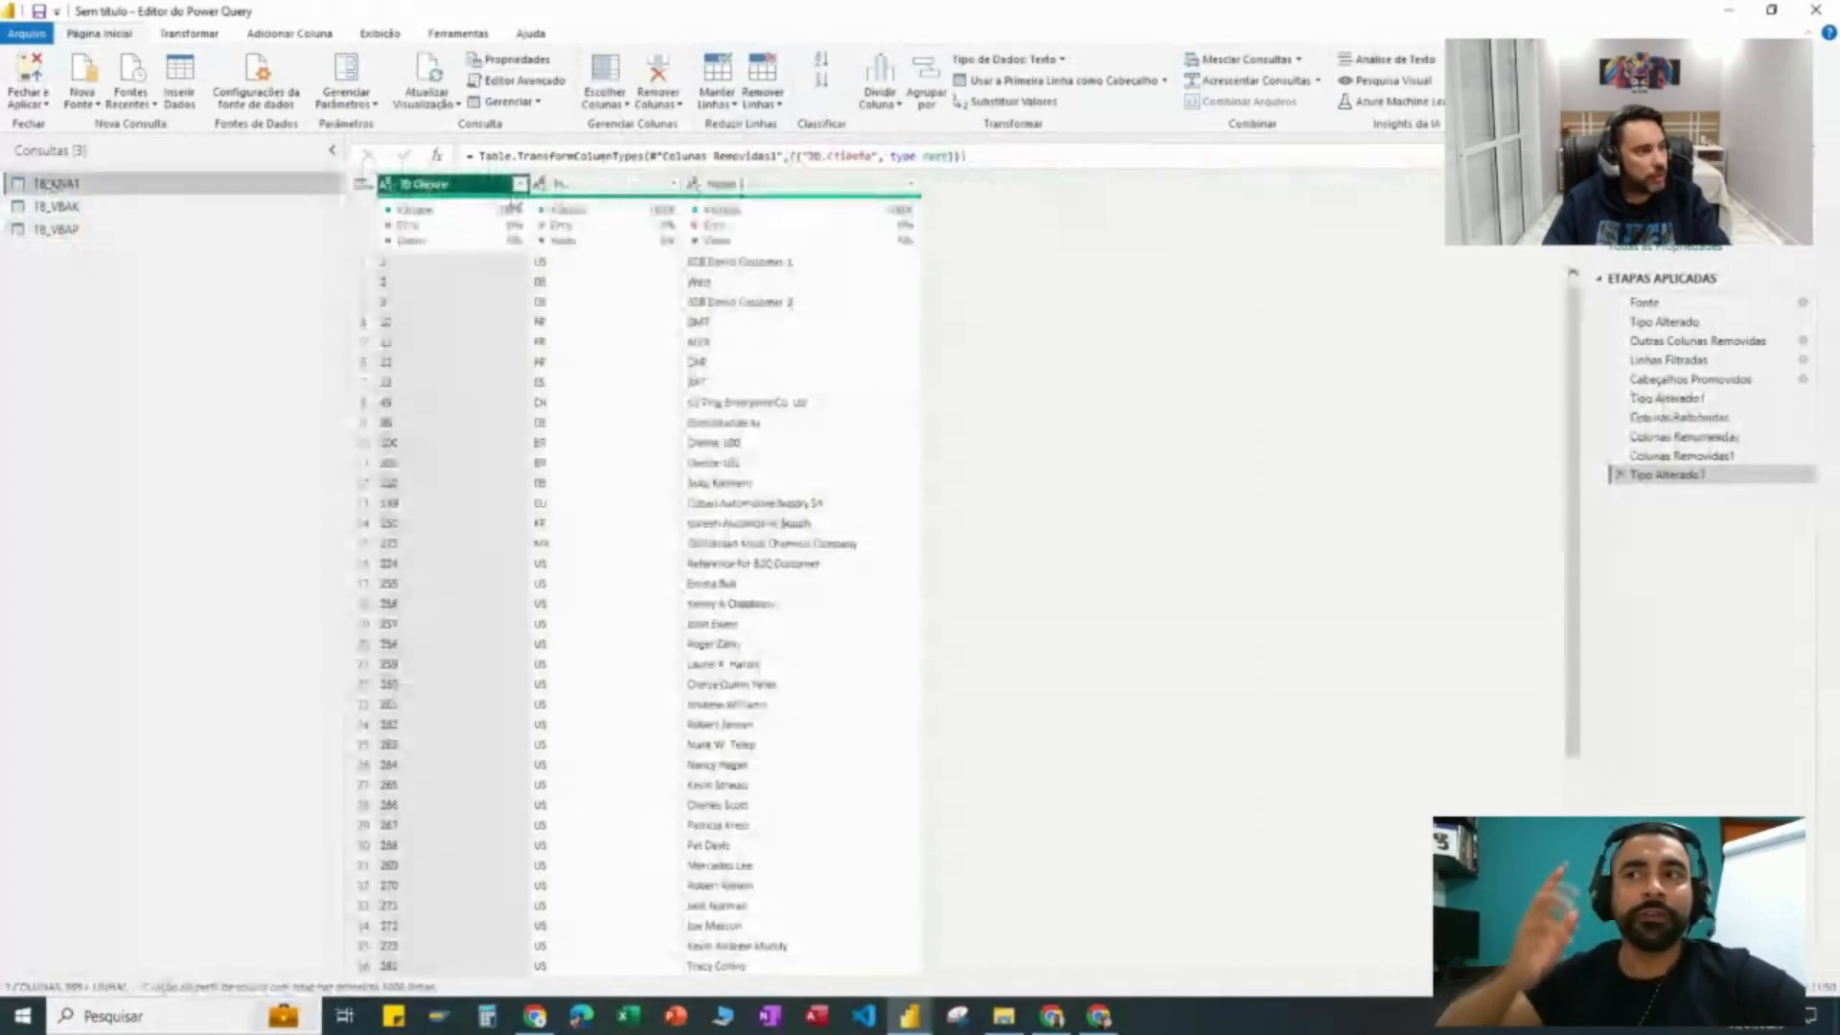
{"action": "left_click", "coordinate": [518, 183]}
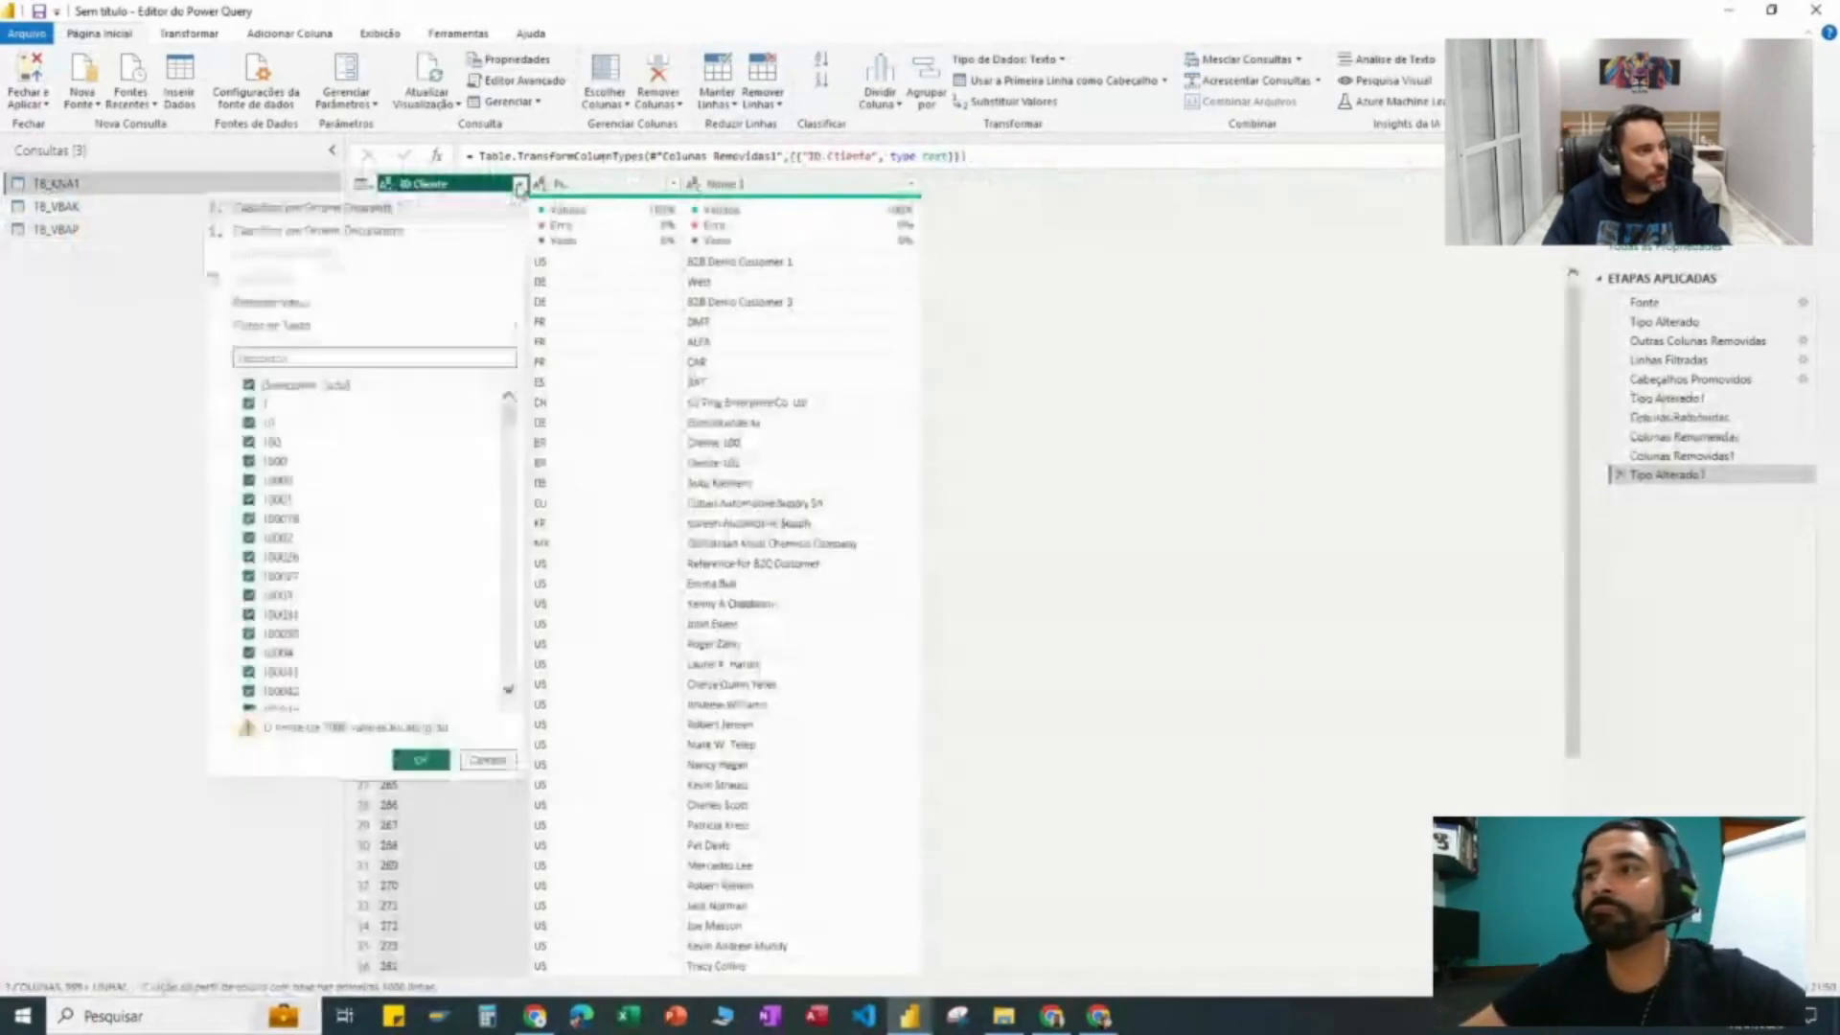
{"action": "left_click", "coordinate": [305, 304]}
Step: Close Power Query and apply the query changes, close the Carregar dialog, and switch to the report view
{"action": "left_click", "coordinate": [40, 104]}
{"action": "left_click", "coordinate": [65, 124]}
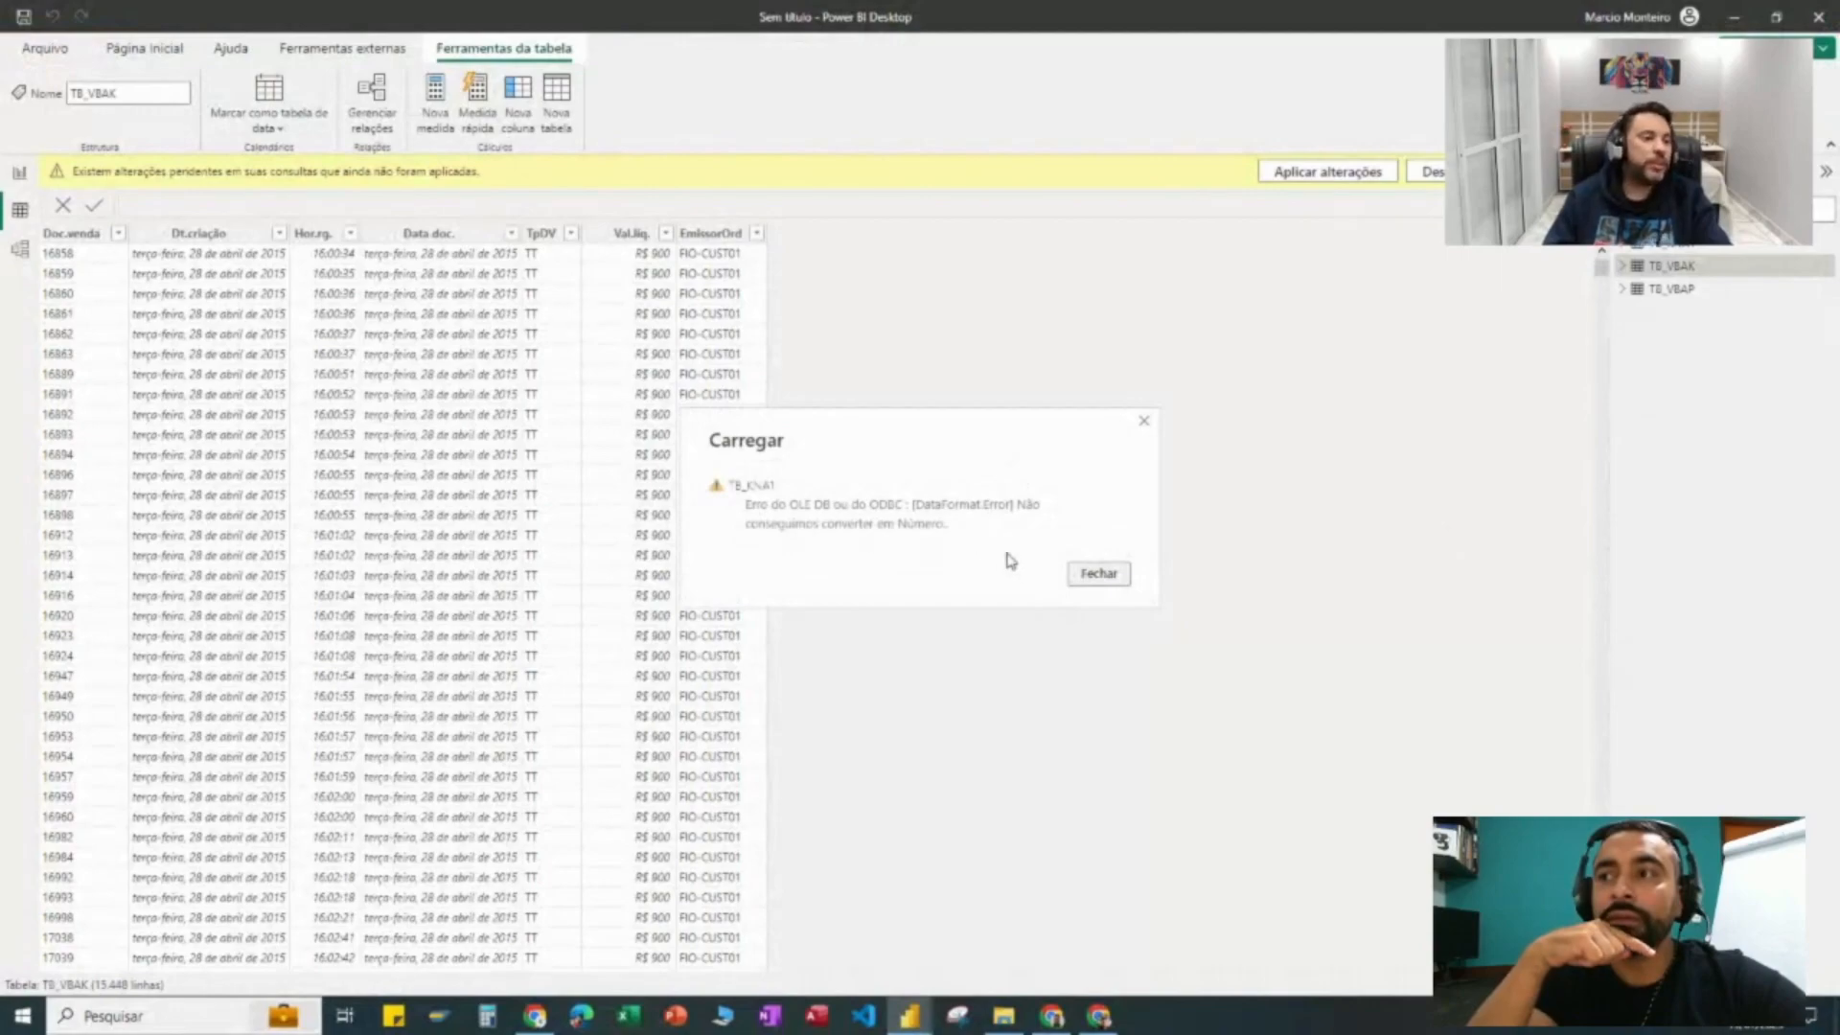
{"action": "left_click", "coordinate": [1089, 578]}
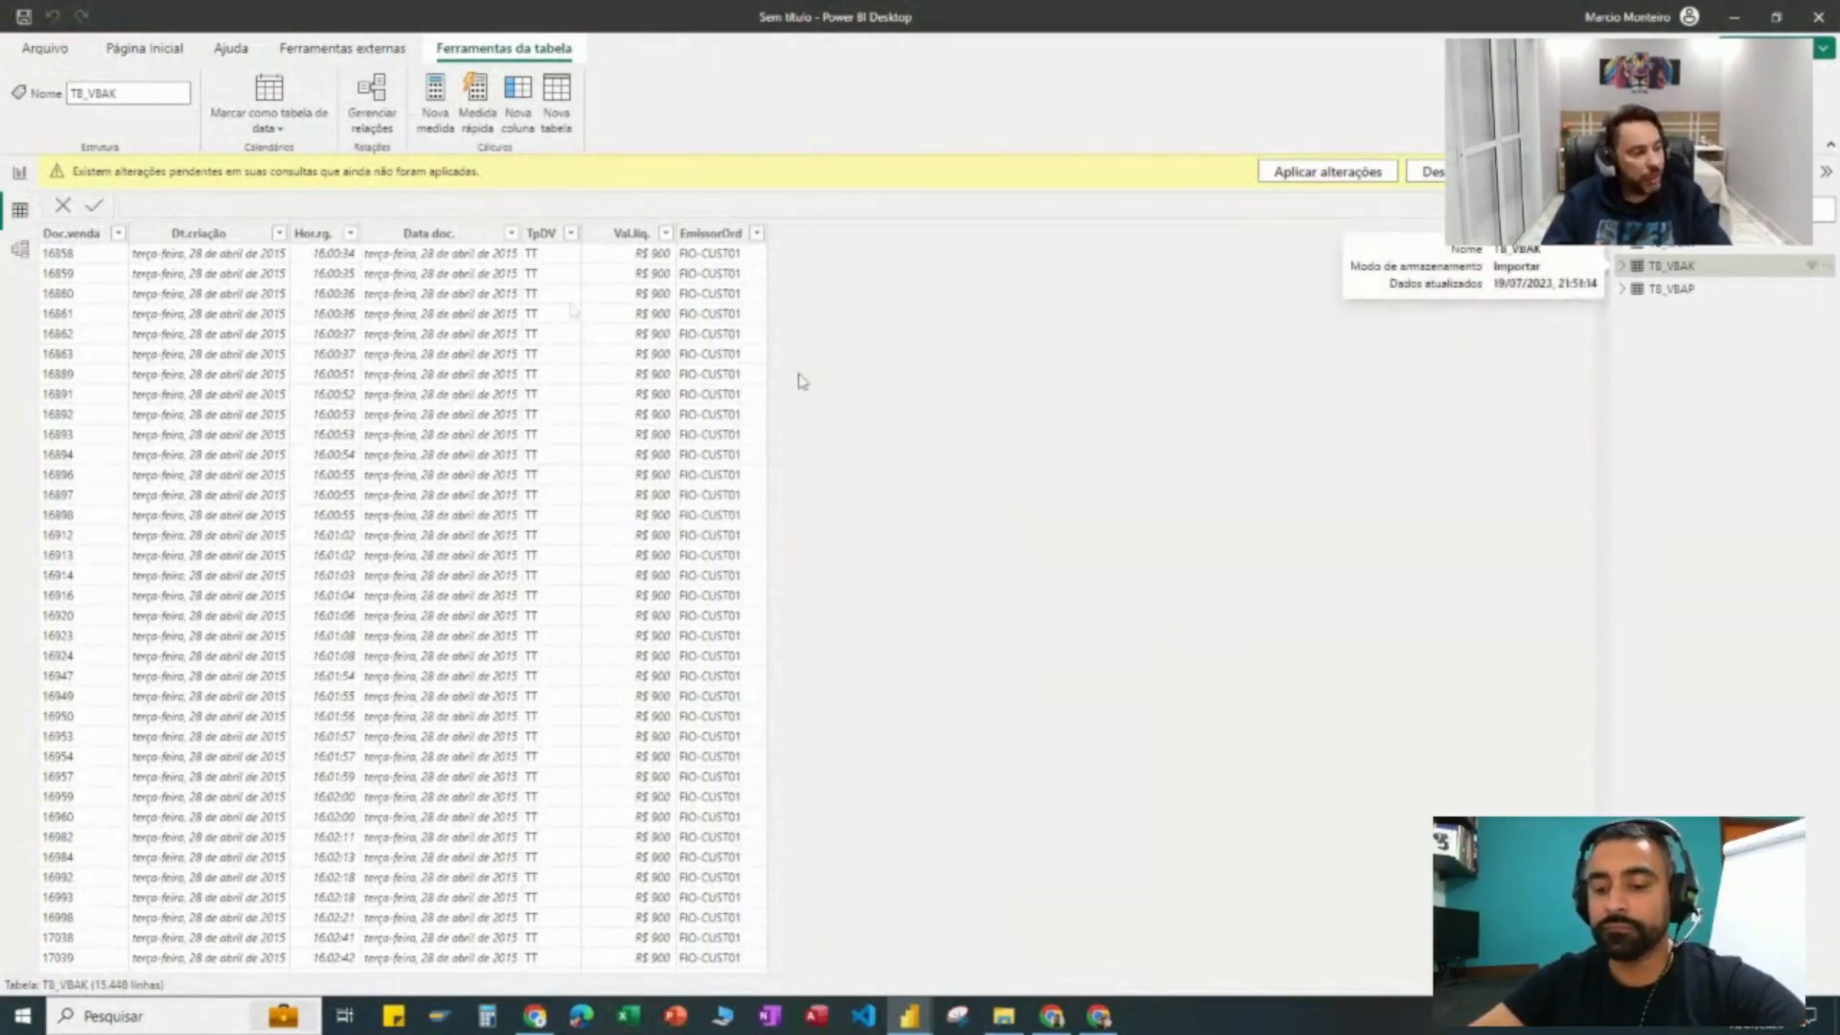
{"action": "left_click", "coordinate": [19, 175]}
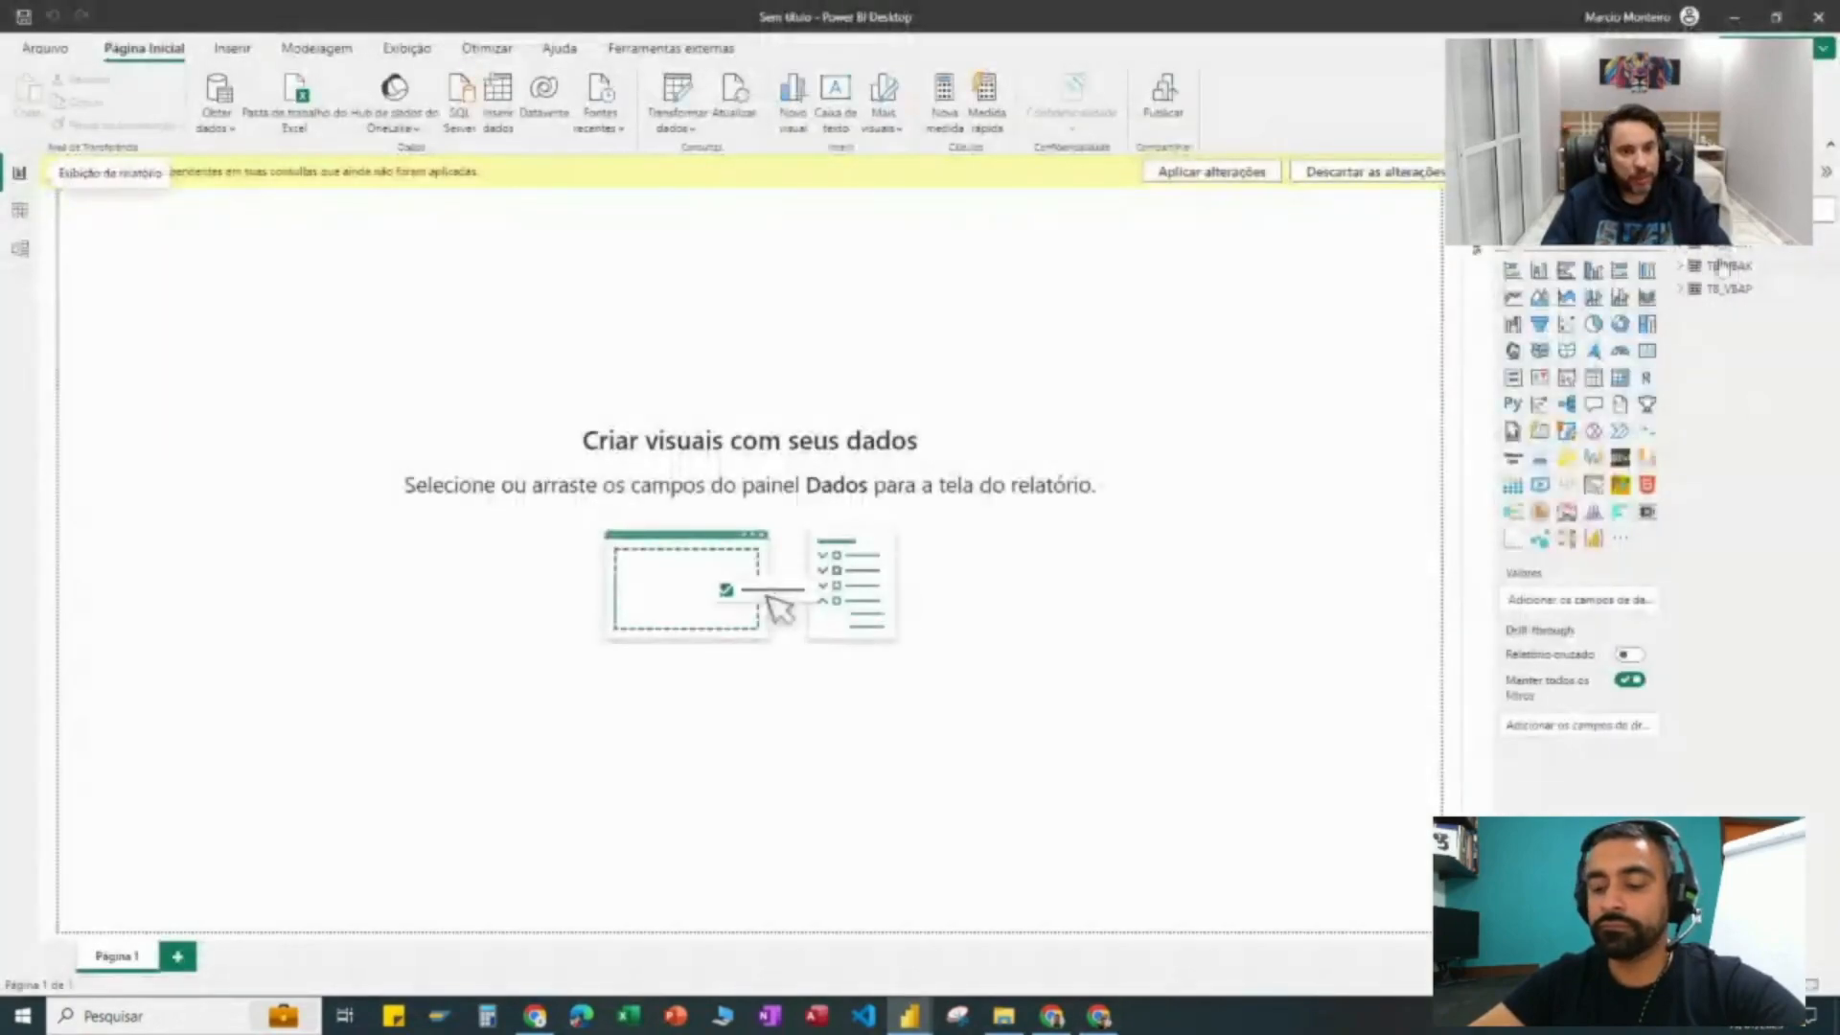
Step: Open the table queries for editing and check TB_KNA1's ID Cliente filter values and the columns of TB_VBAK and TB_VBAP
{"action": "right_click", "coordinate": [1724, 266]}
{"action": "left_click", "coordinate": [1627, 375]}
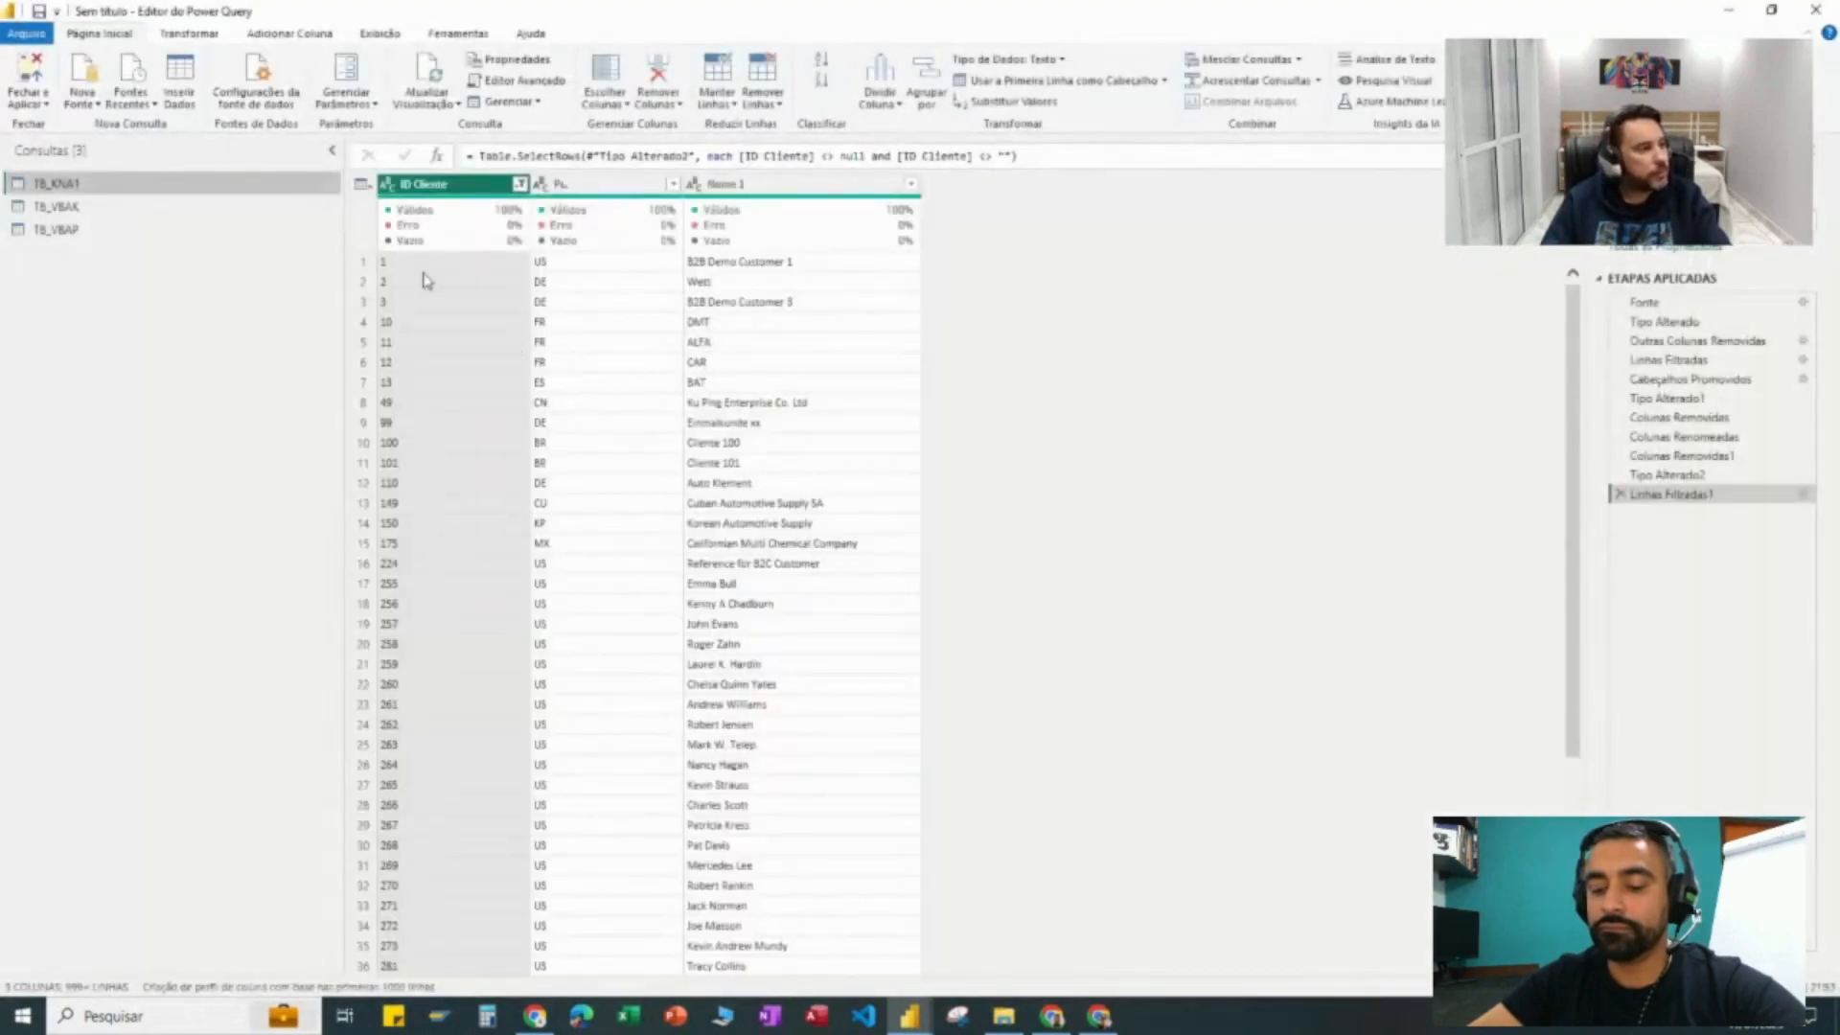
{"action": "left_click", "coordinate": [519, 184]}
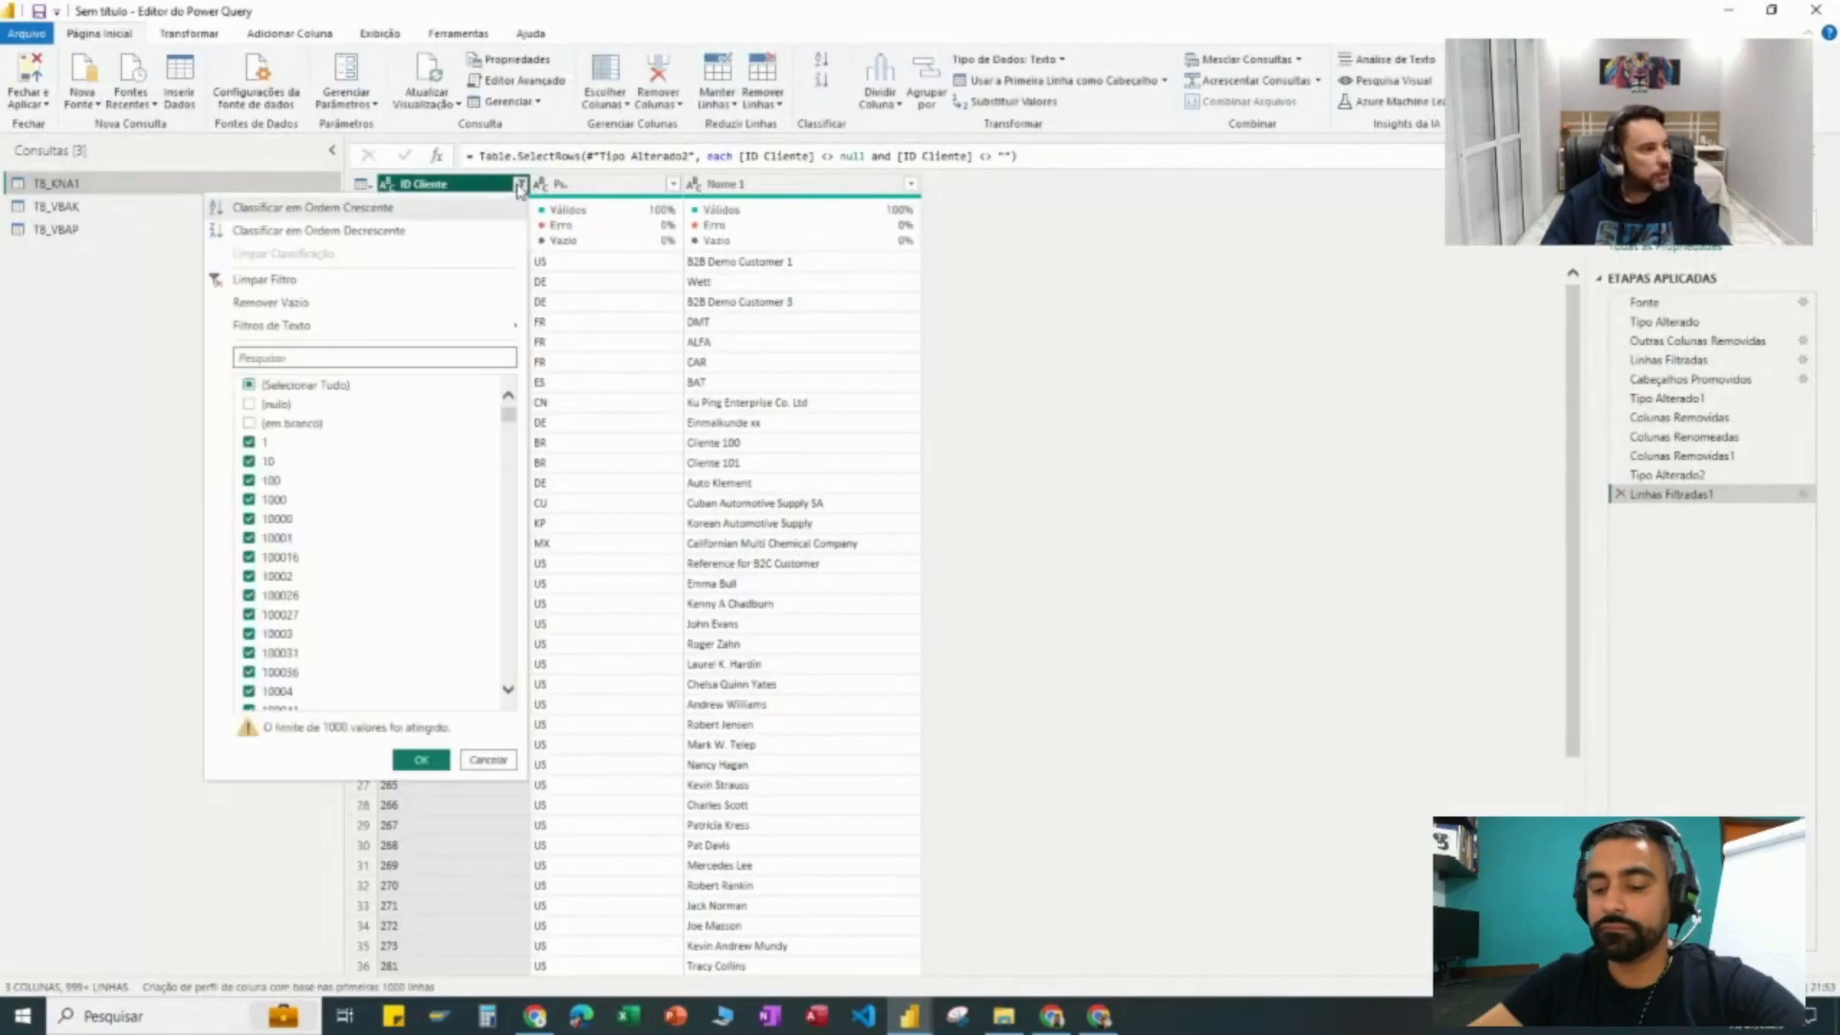
{"action": "left_click", "coordinate": [27, 314]}
{"action": "left_click", "coordinate": [65, 206]}
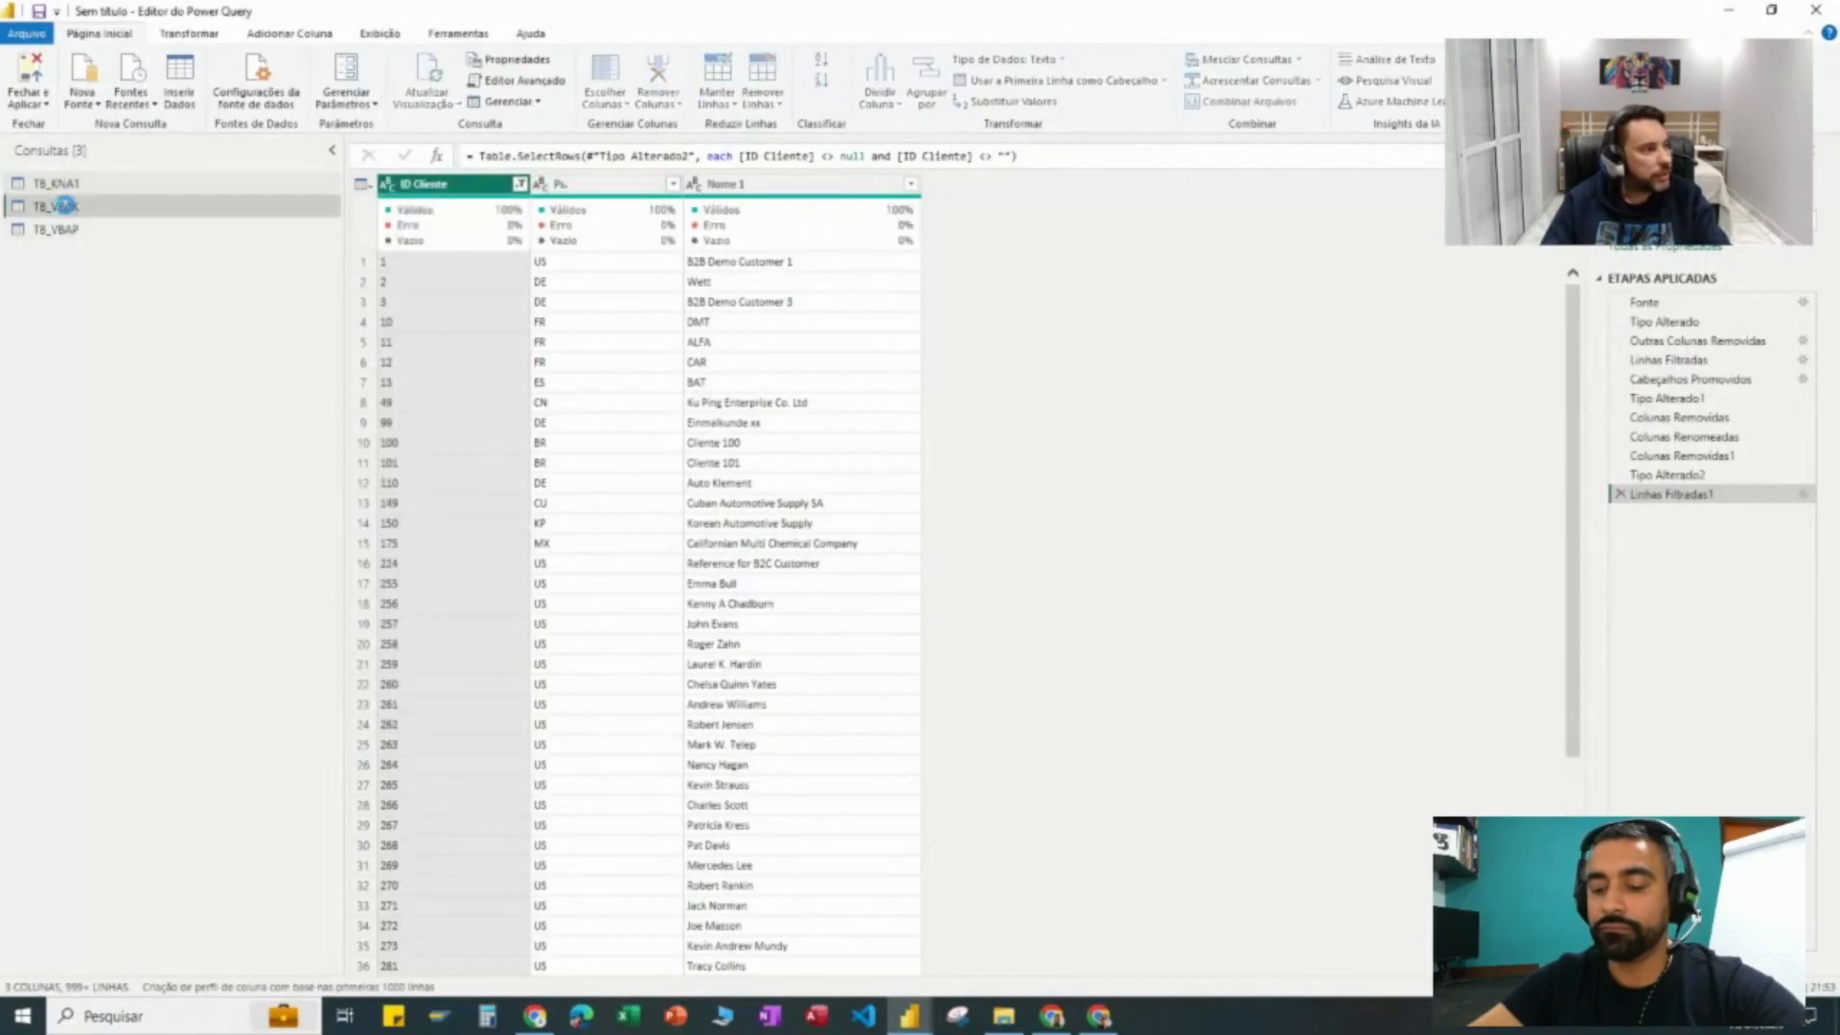
{"action": "left_click", "coordinate": [83, 233]}
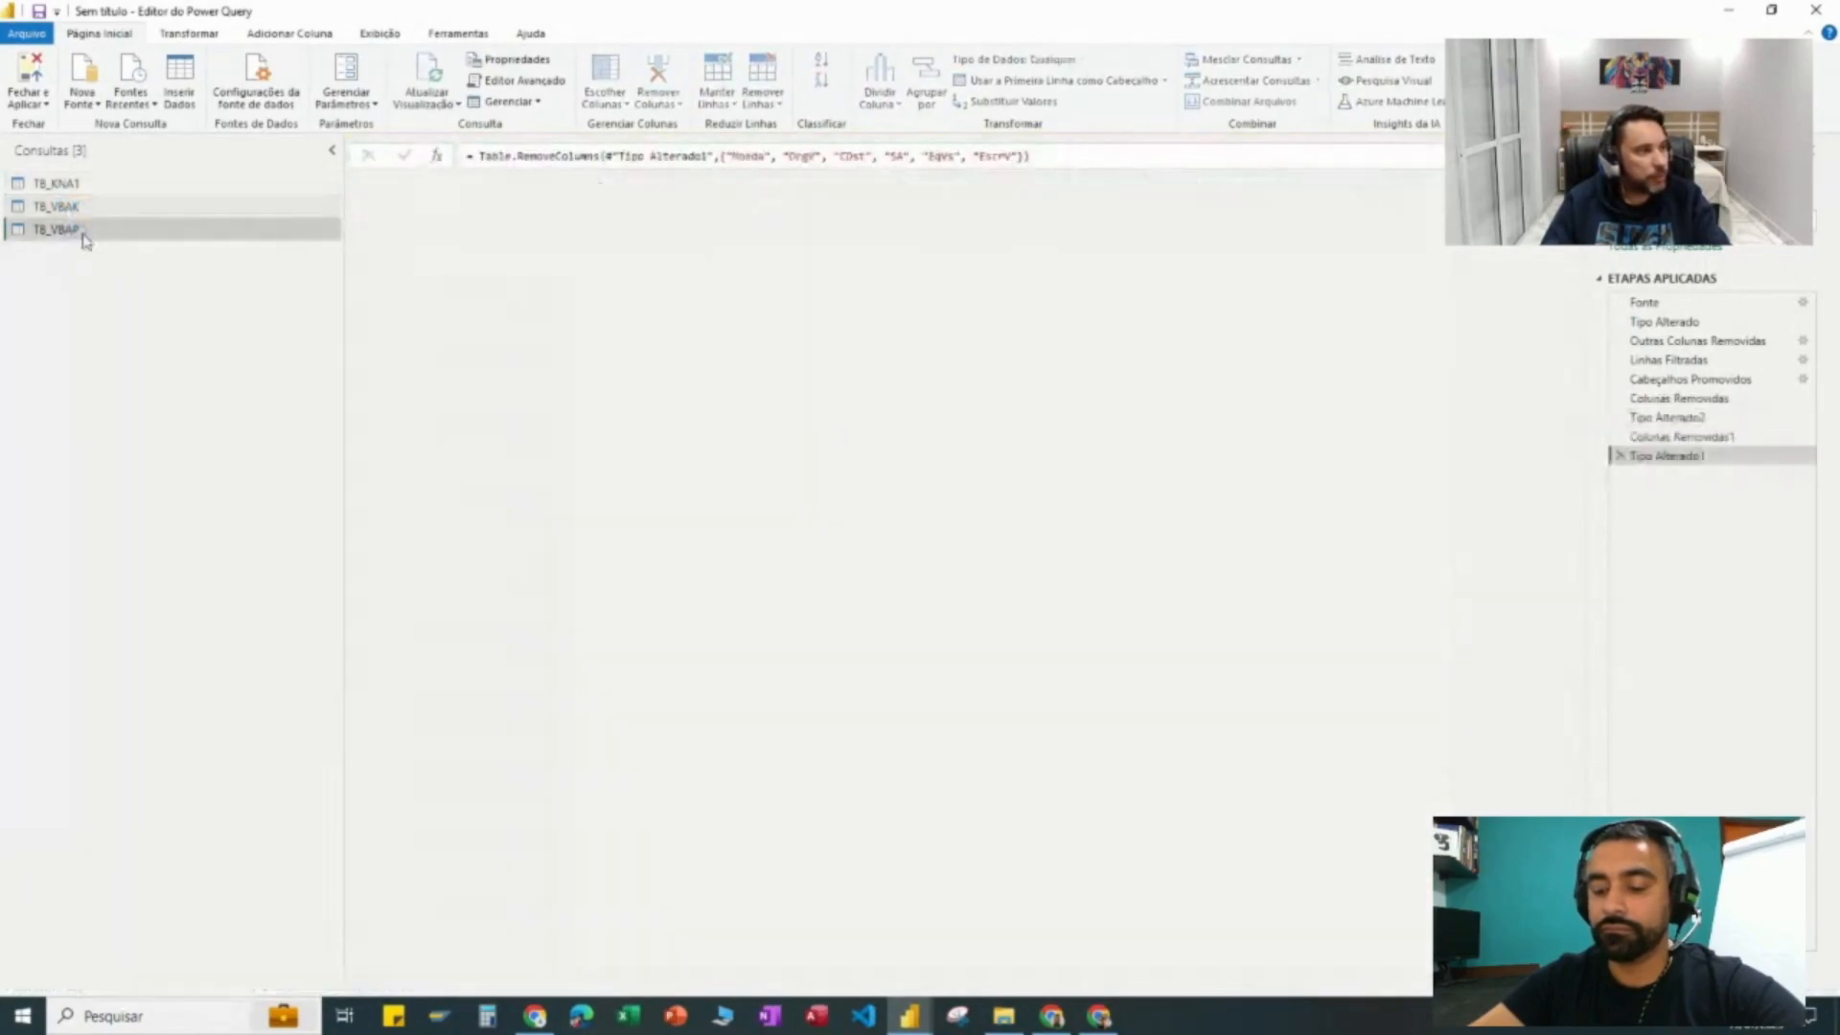
{"action": "left_click_drag", "start_coordinate": [1179, 968], "coordinate": [671, 968]}
Step: Delete the Tipo Alterado1 applied step from the TB_KNA1 query, then close Power Query and apply the changes
{"action": "left_click", "coordinate": [57, 183]}
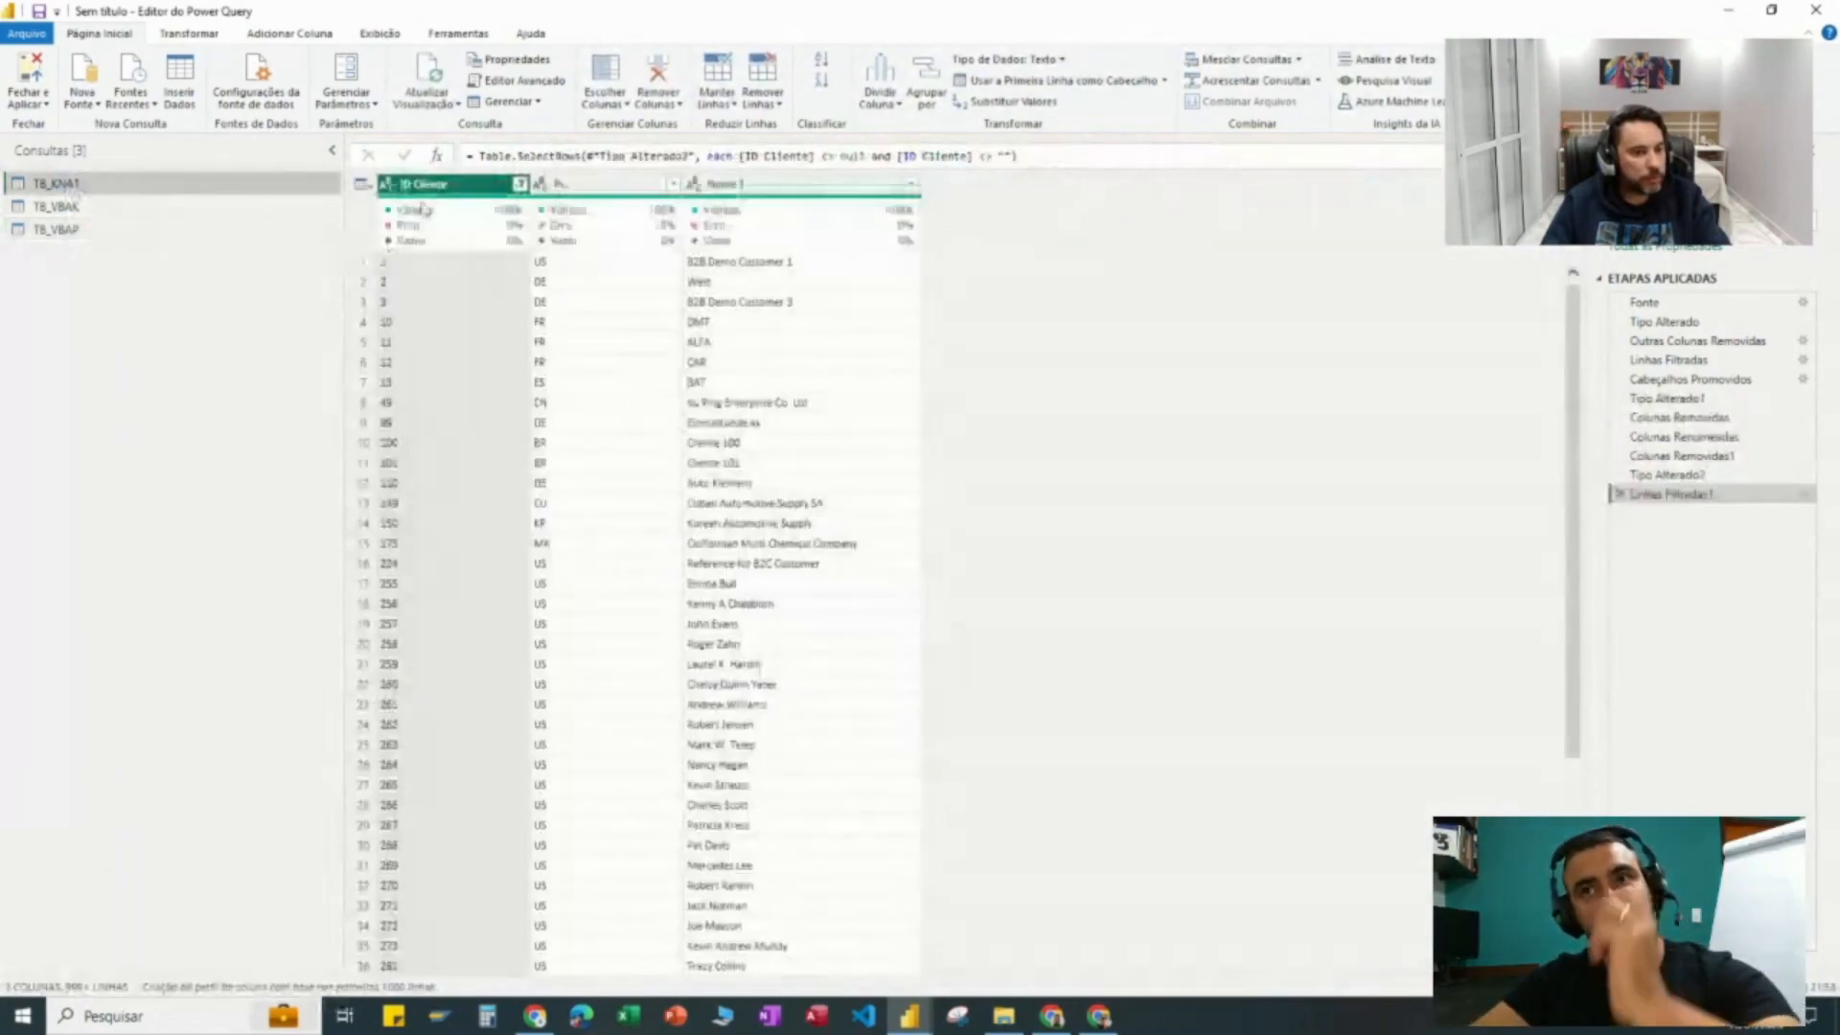
{"action": "left_click", "coordinate": [1691, 401]}
{"action": "left_click", "coordinate": [1619, 399]}
{"action": "left_click", "coordinate": [1079, 548]}
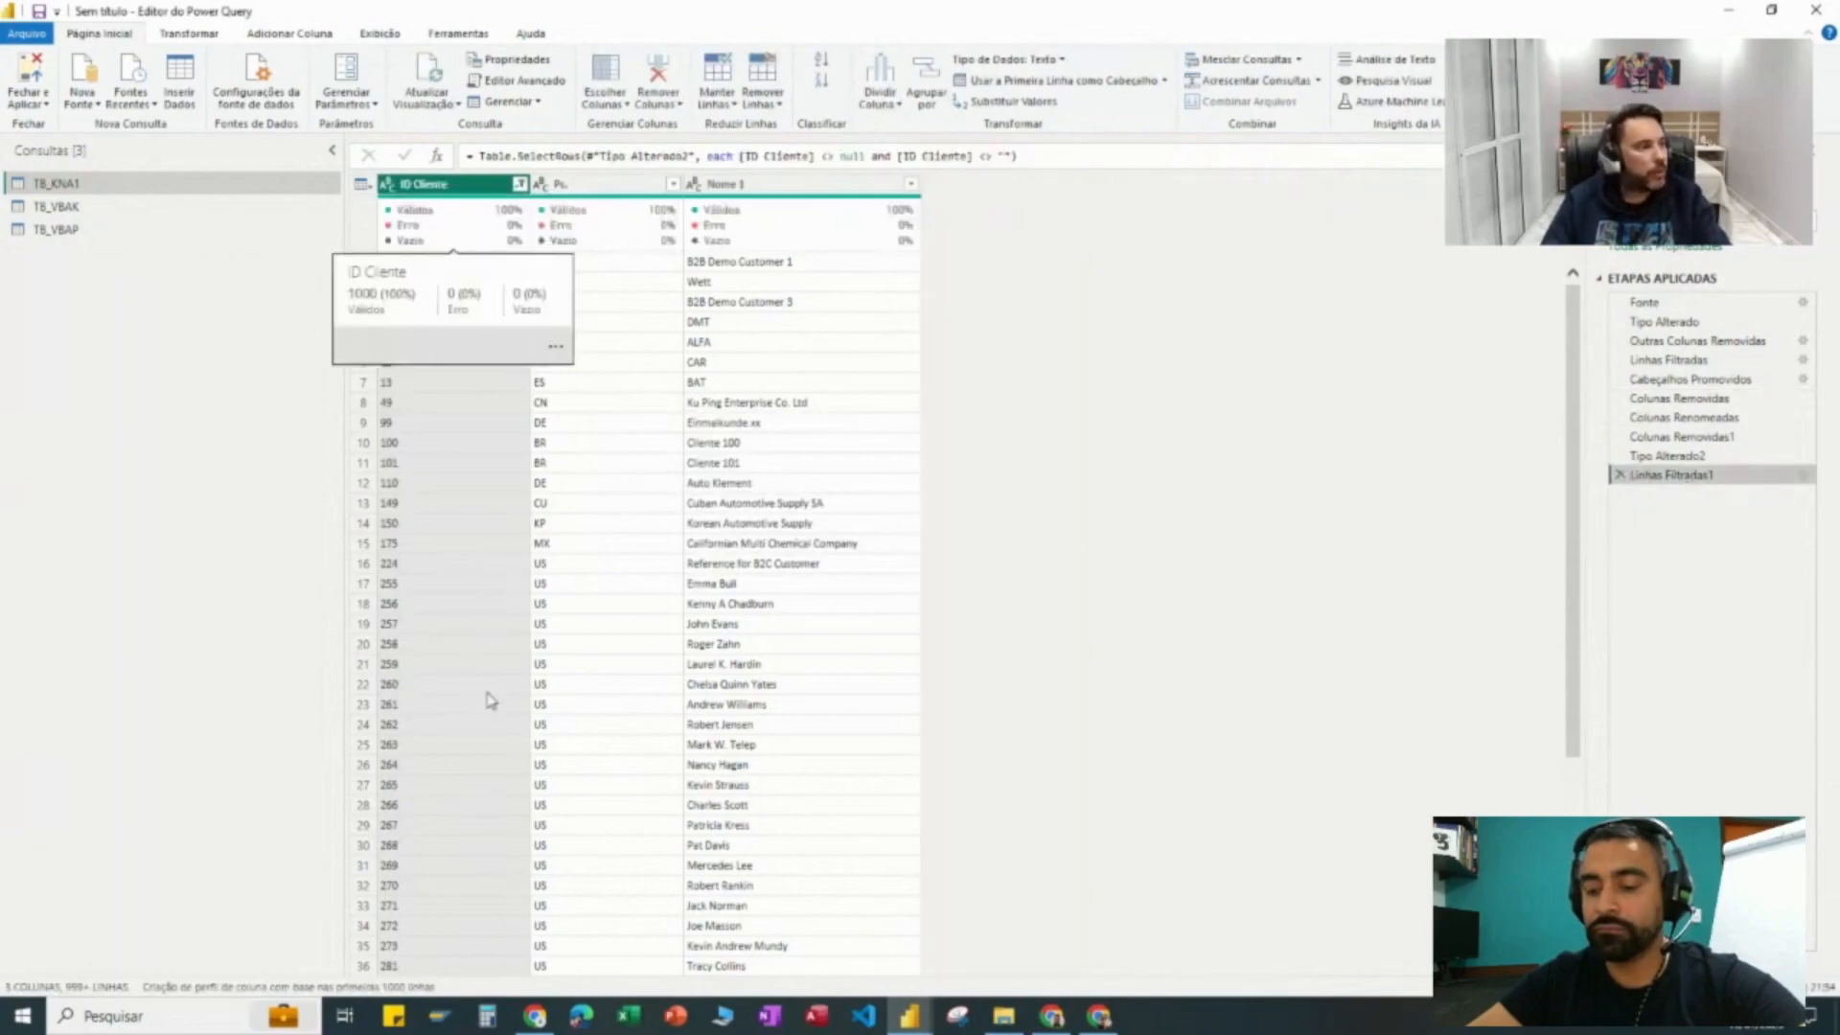
{"action": "left_click", "coordinate": [29, 102]}
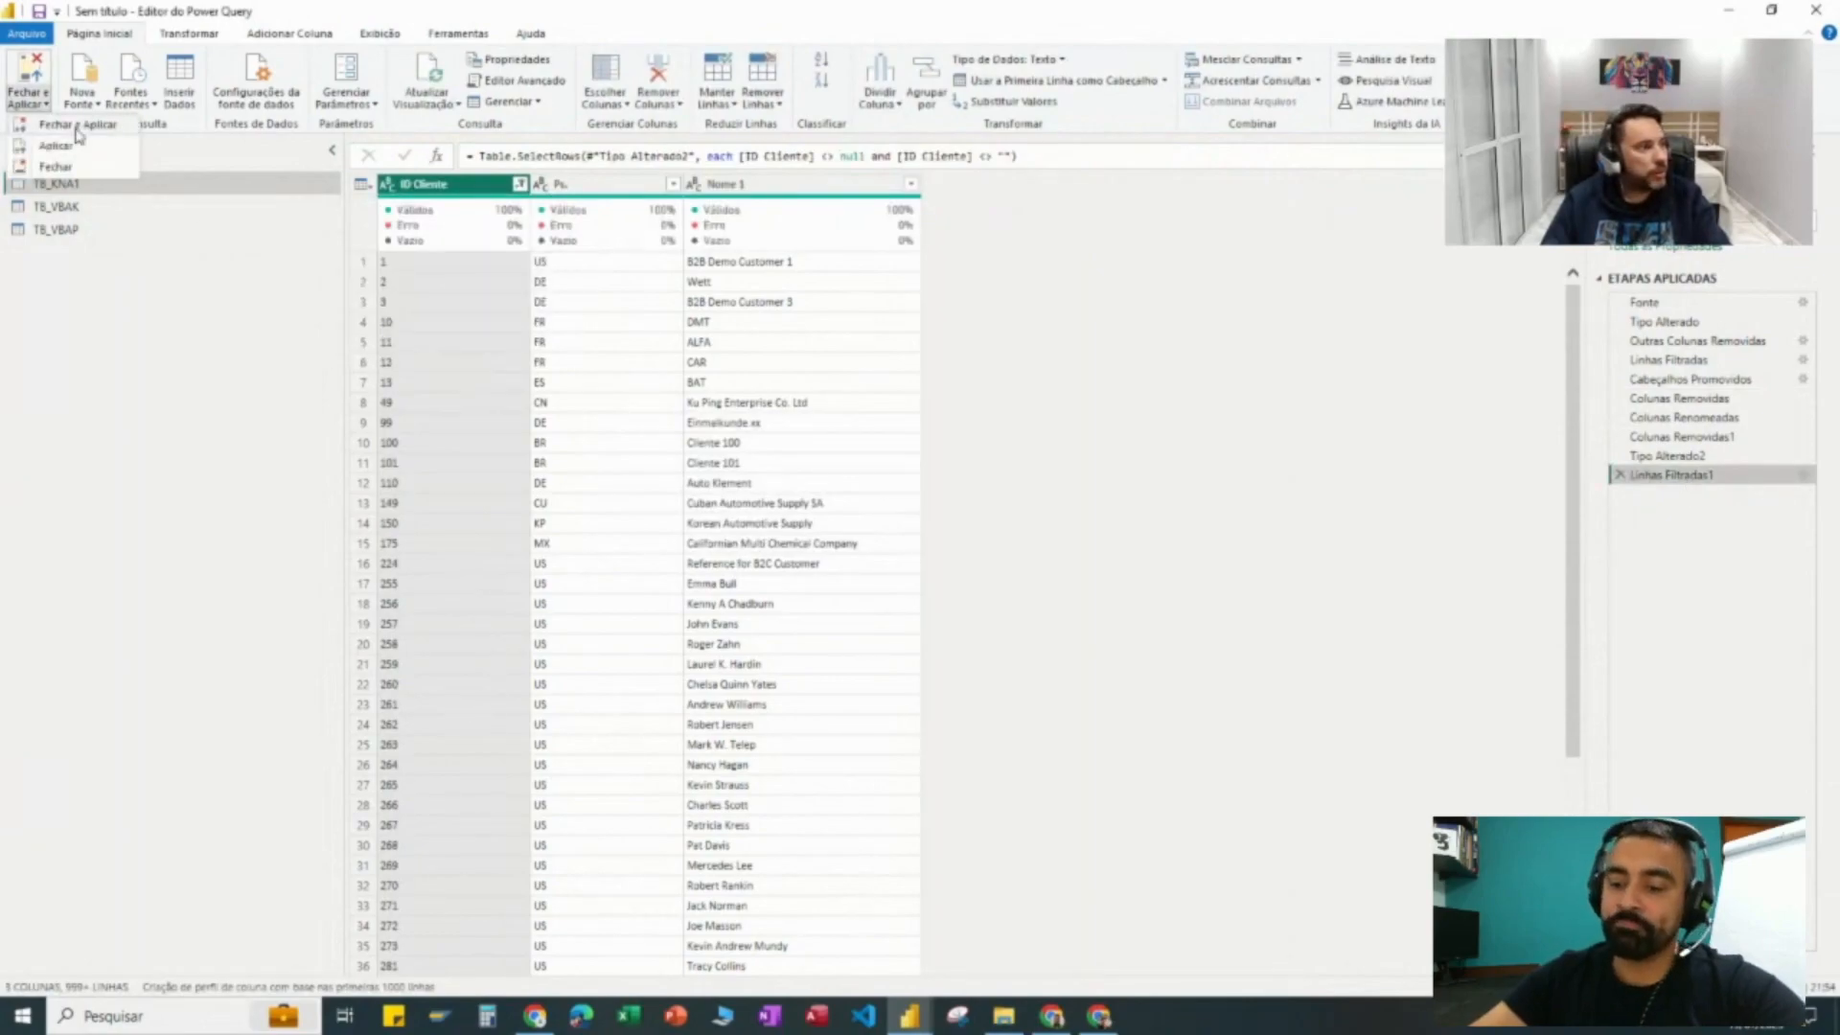
{"action": "left_click", "coordinate": [77, 126]}
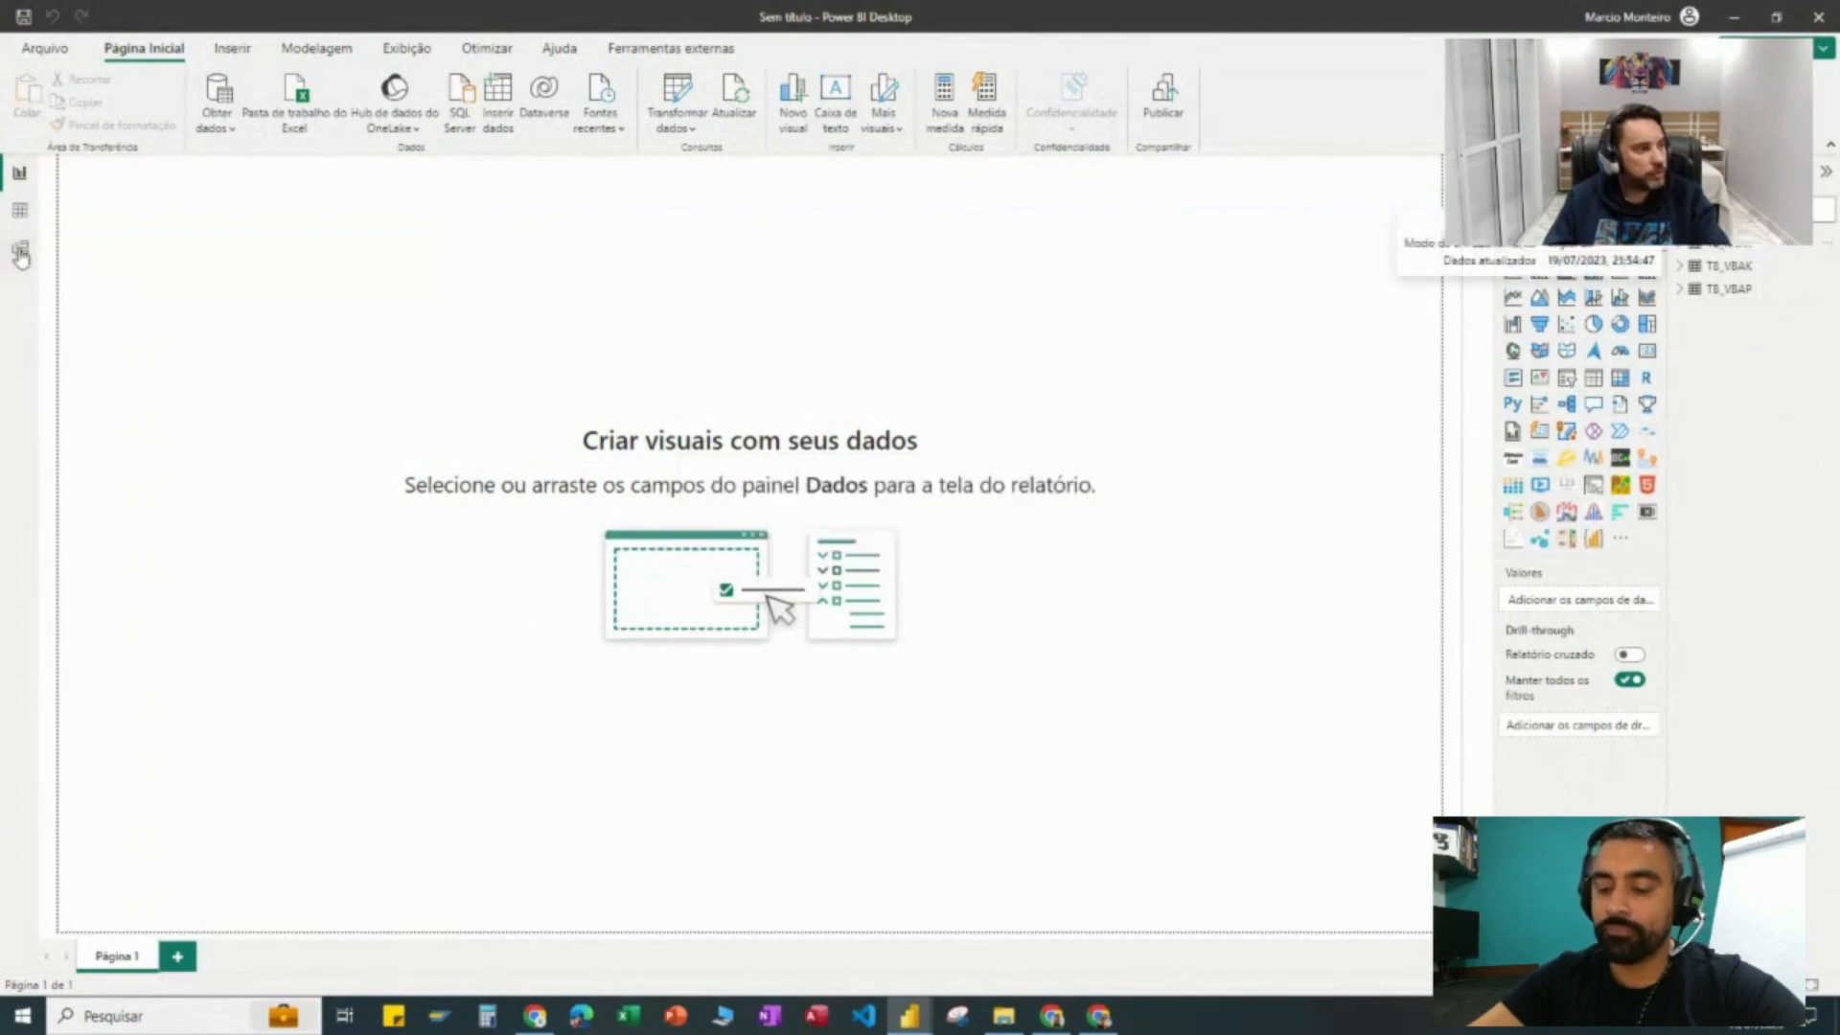
Step: Relate TB_KNA1's ID Cliente to TB_VBAK's EmissorOrd in the model and return to the report view
{"action": "left_click", "coordinate": [19, 252]}
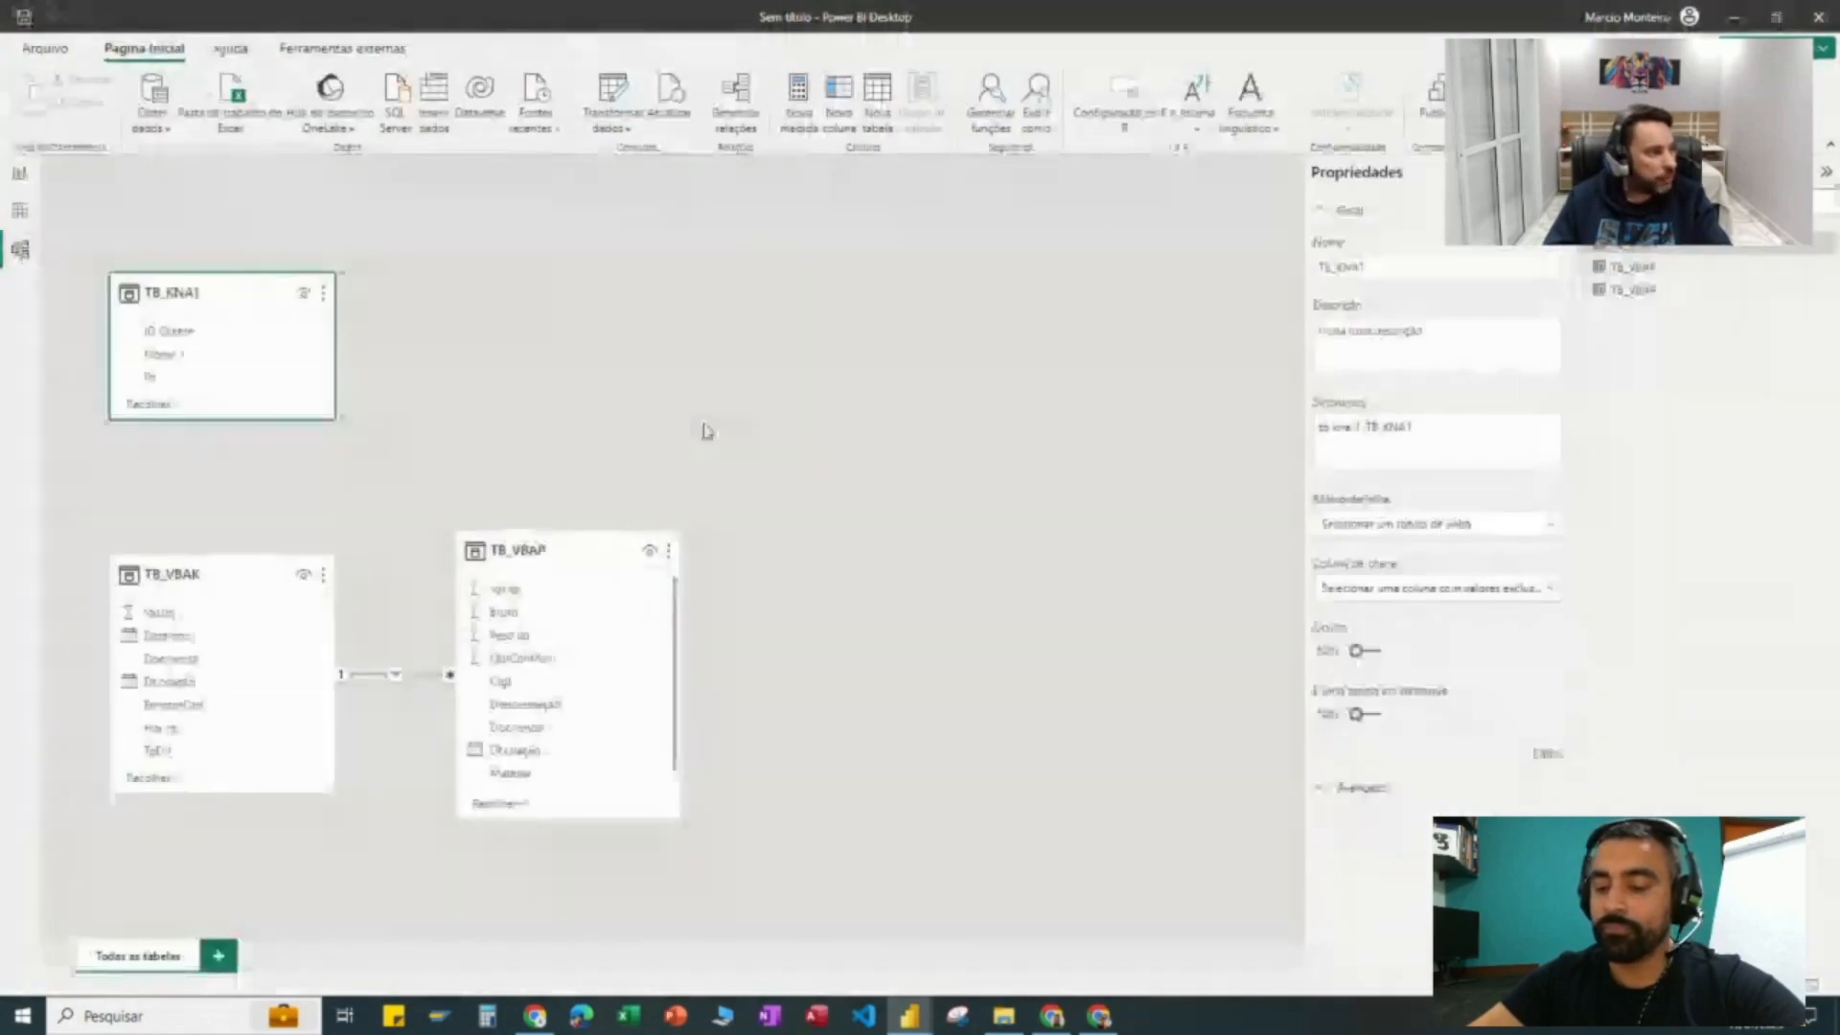
{"action": "left_click_drag", "start_coordinate": [170, 330], "coordinate": [237, 711]}
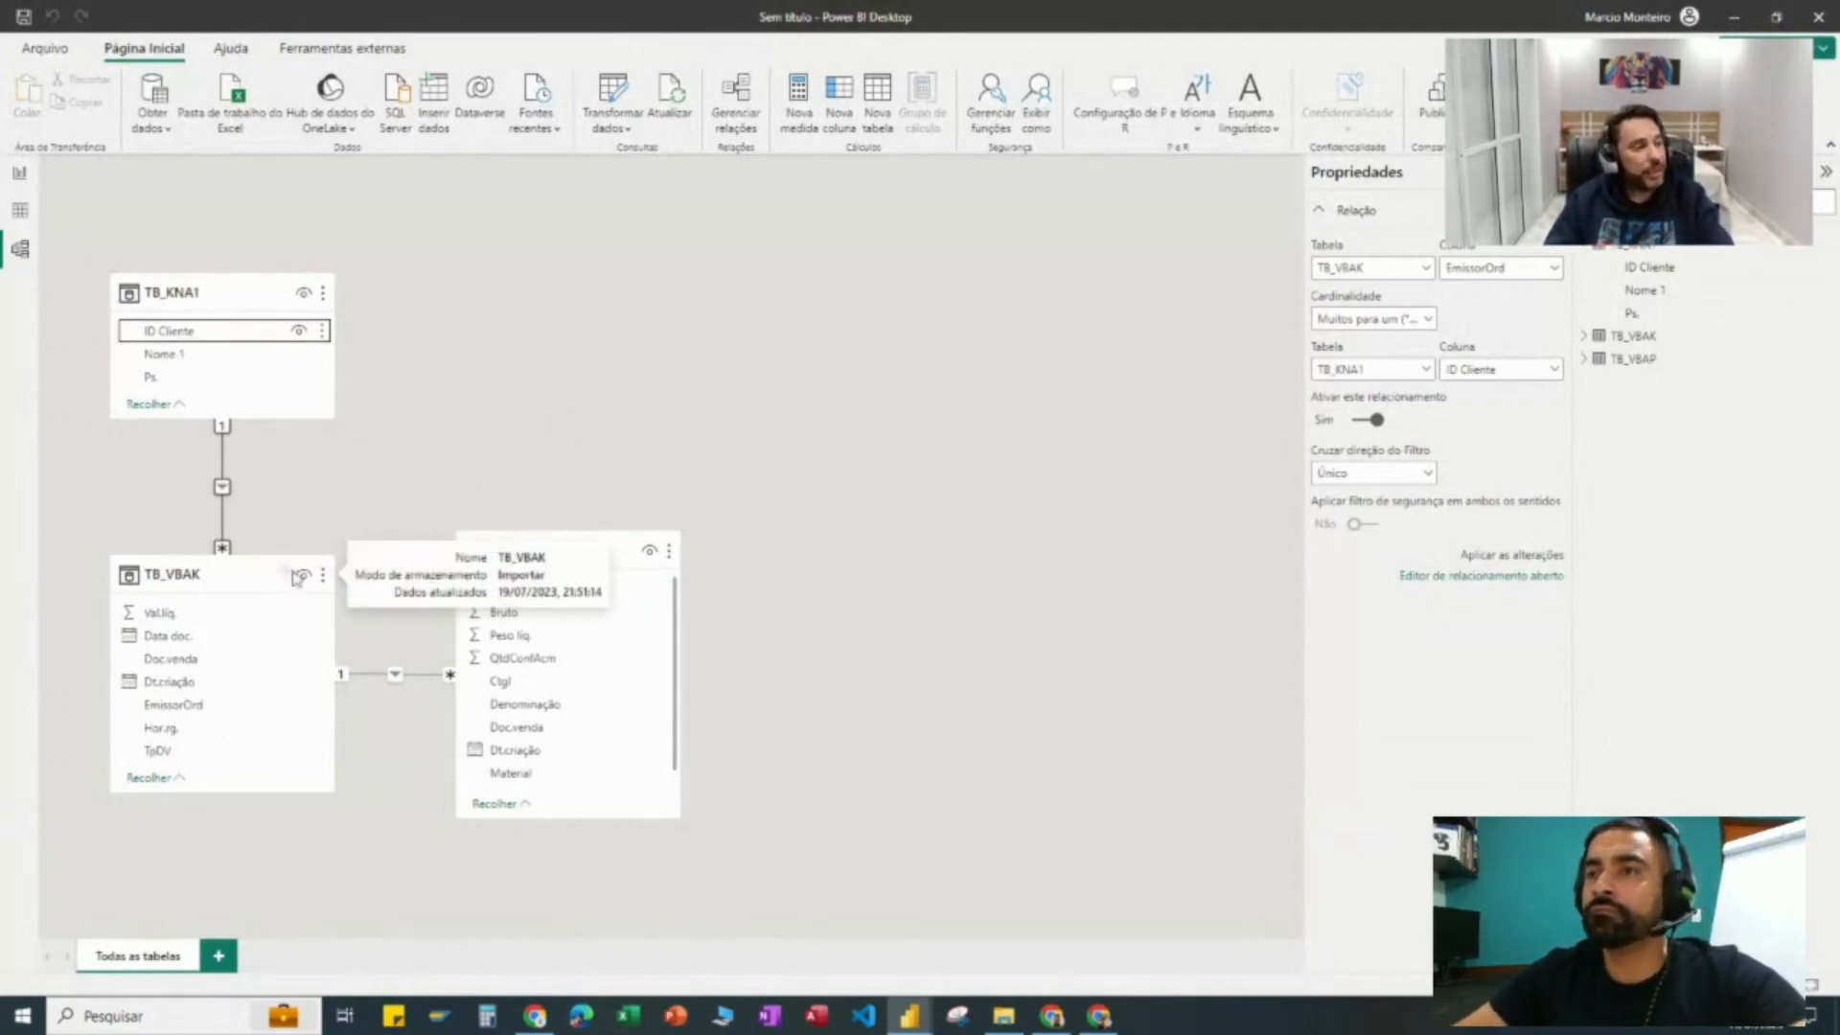
{"action": "left_click", "coordinate": [19, 175]}
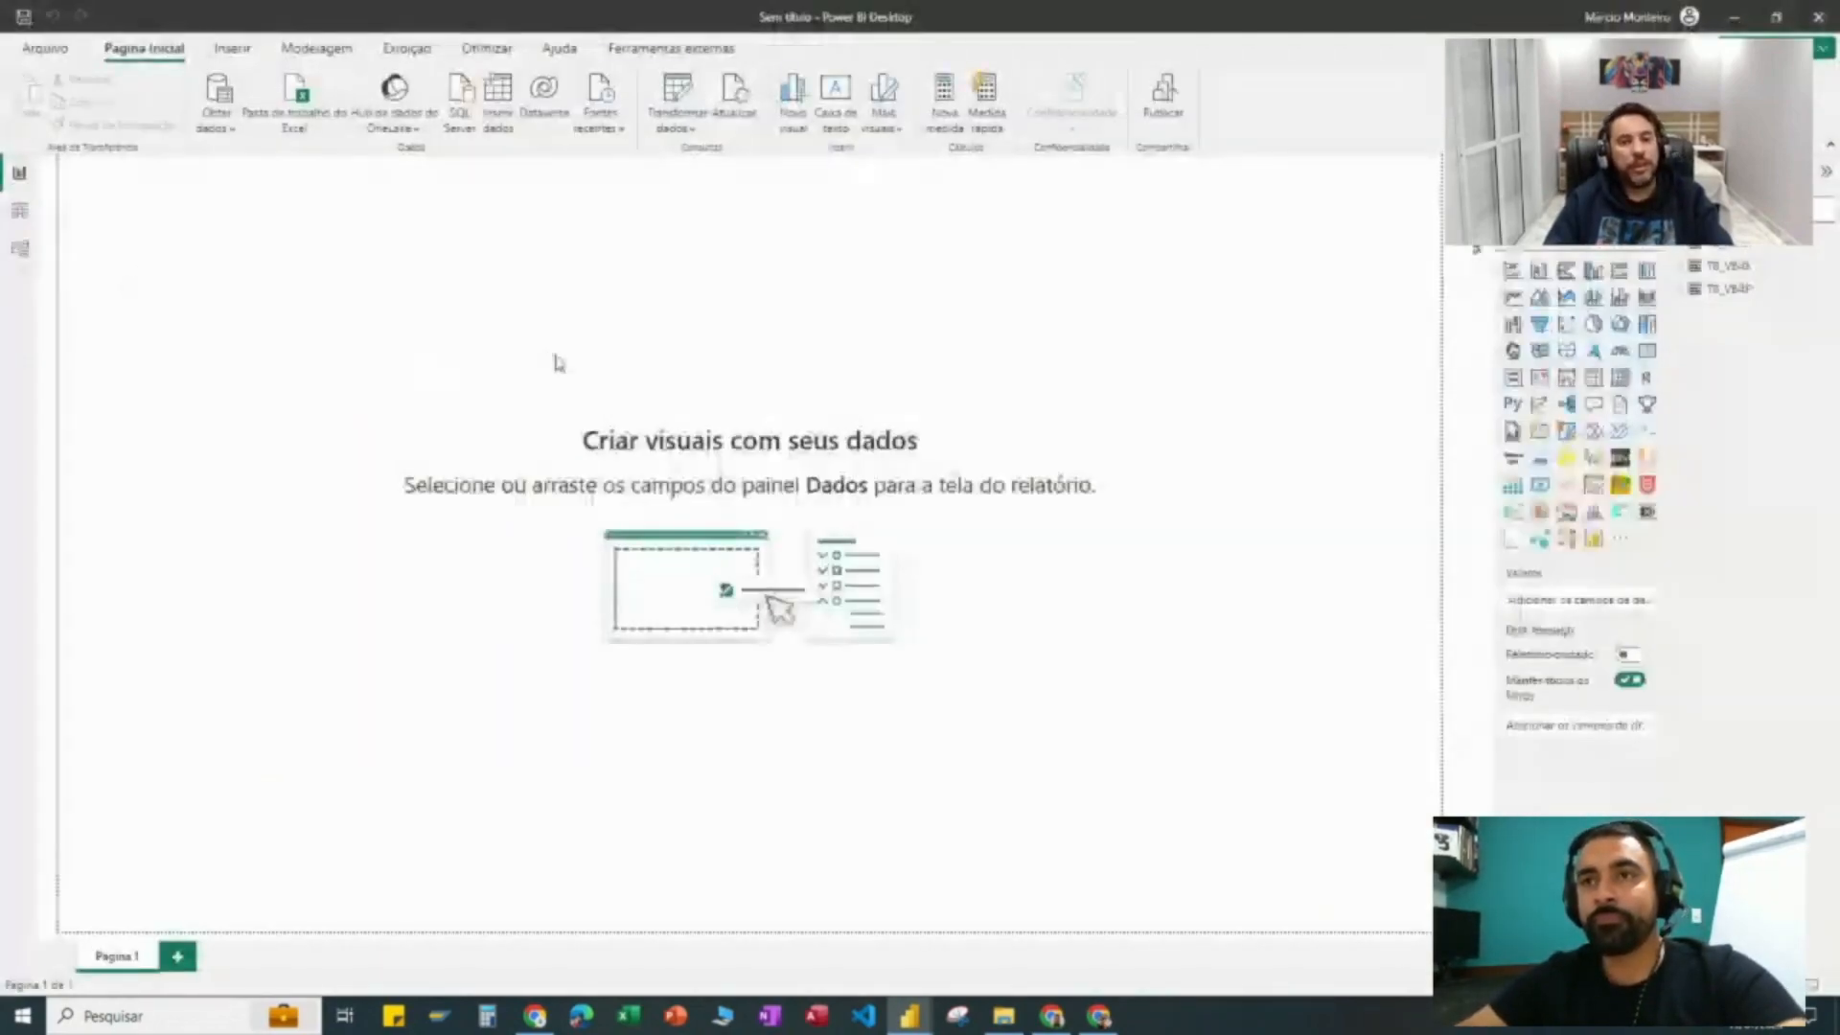